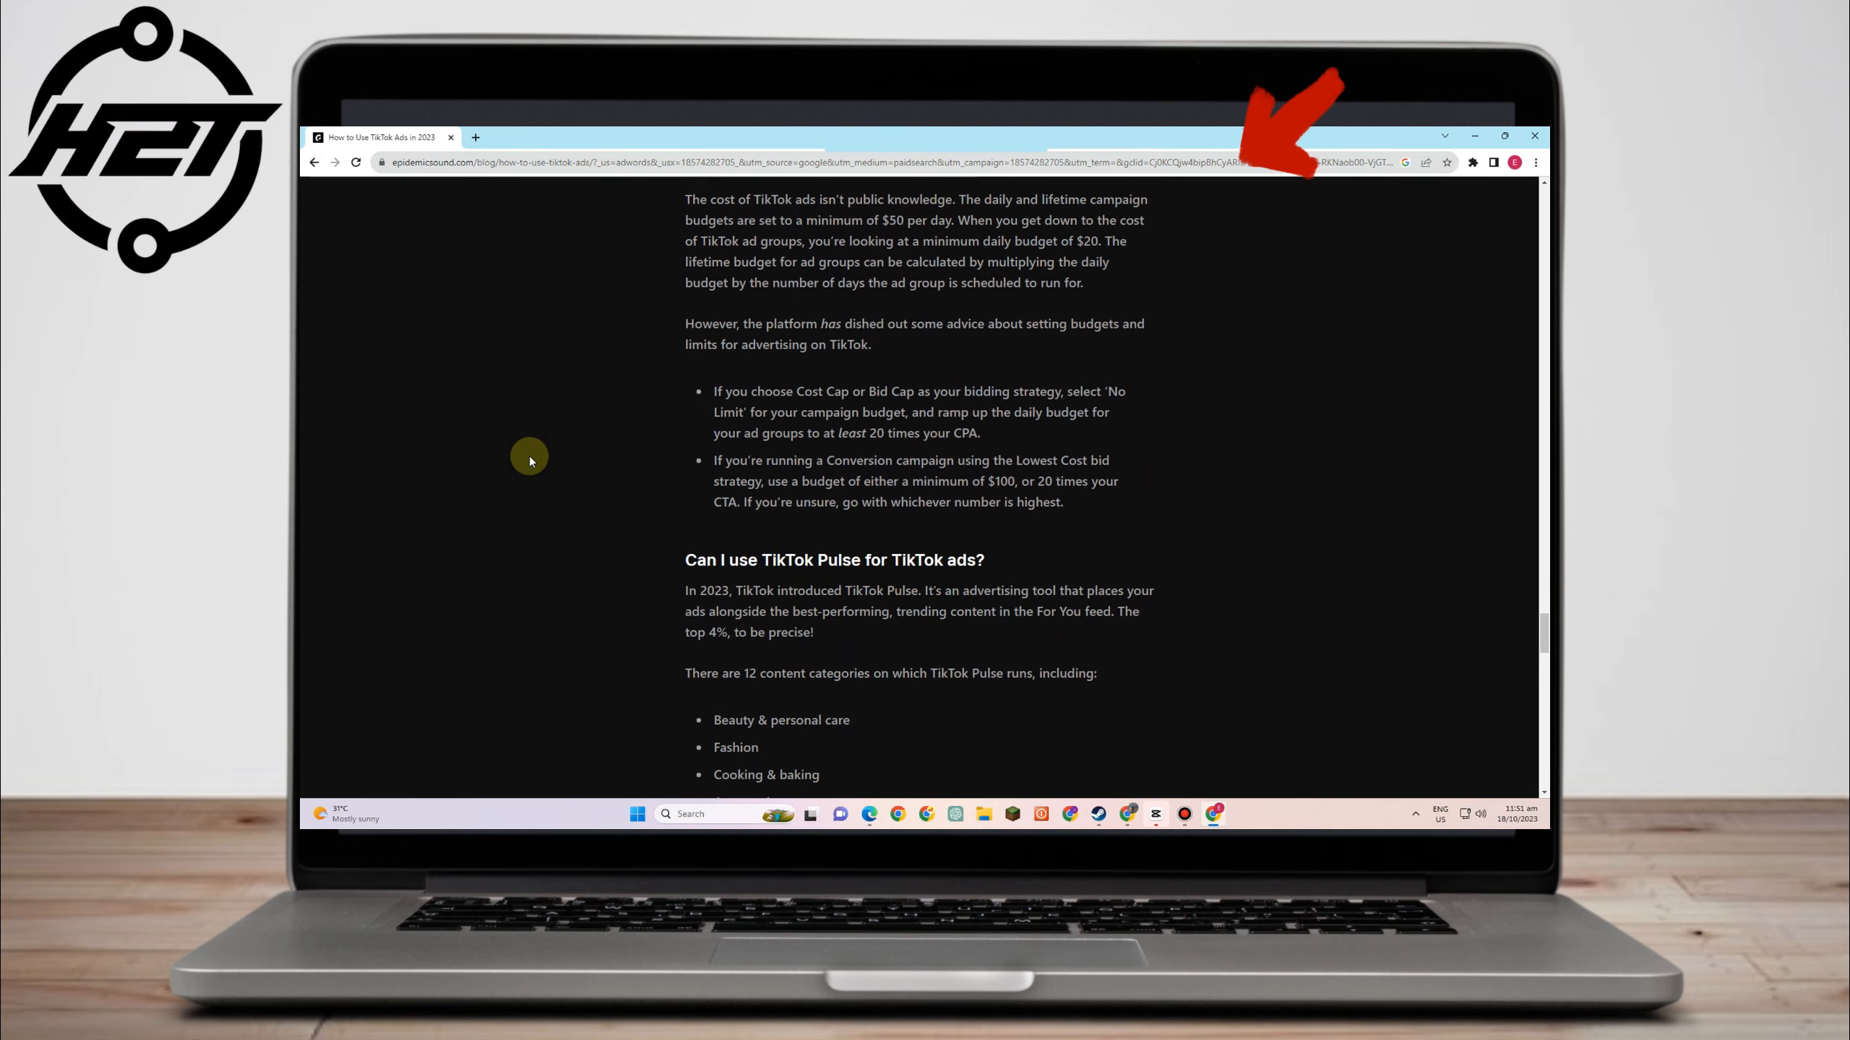
- Load tiktok.com/business in a new Chrome tab
{"action": "scroll", "coordinate": [529, 456], "scroll_direction": "down", "scroll_amount": 12}
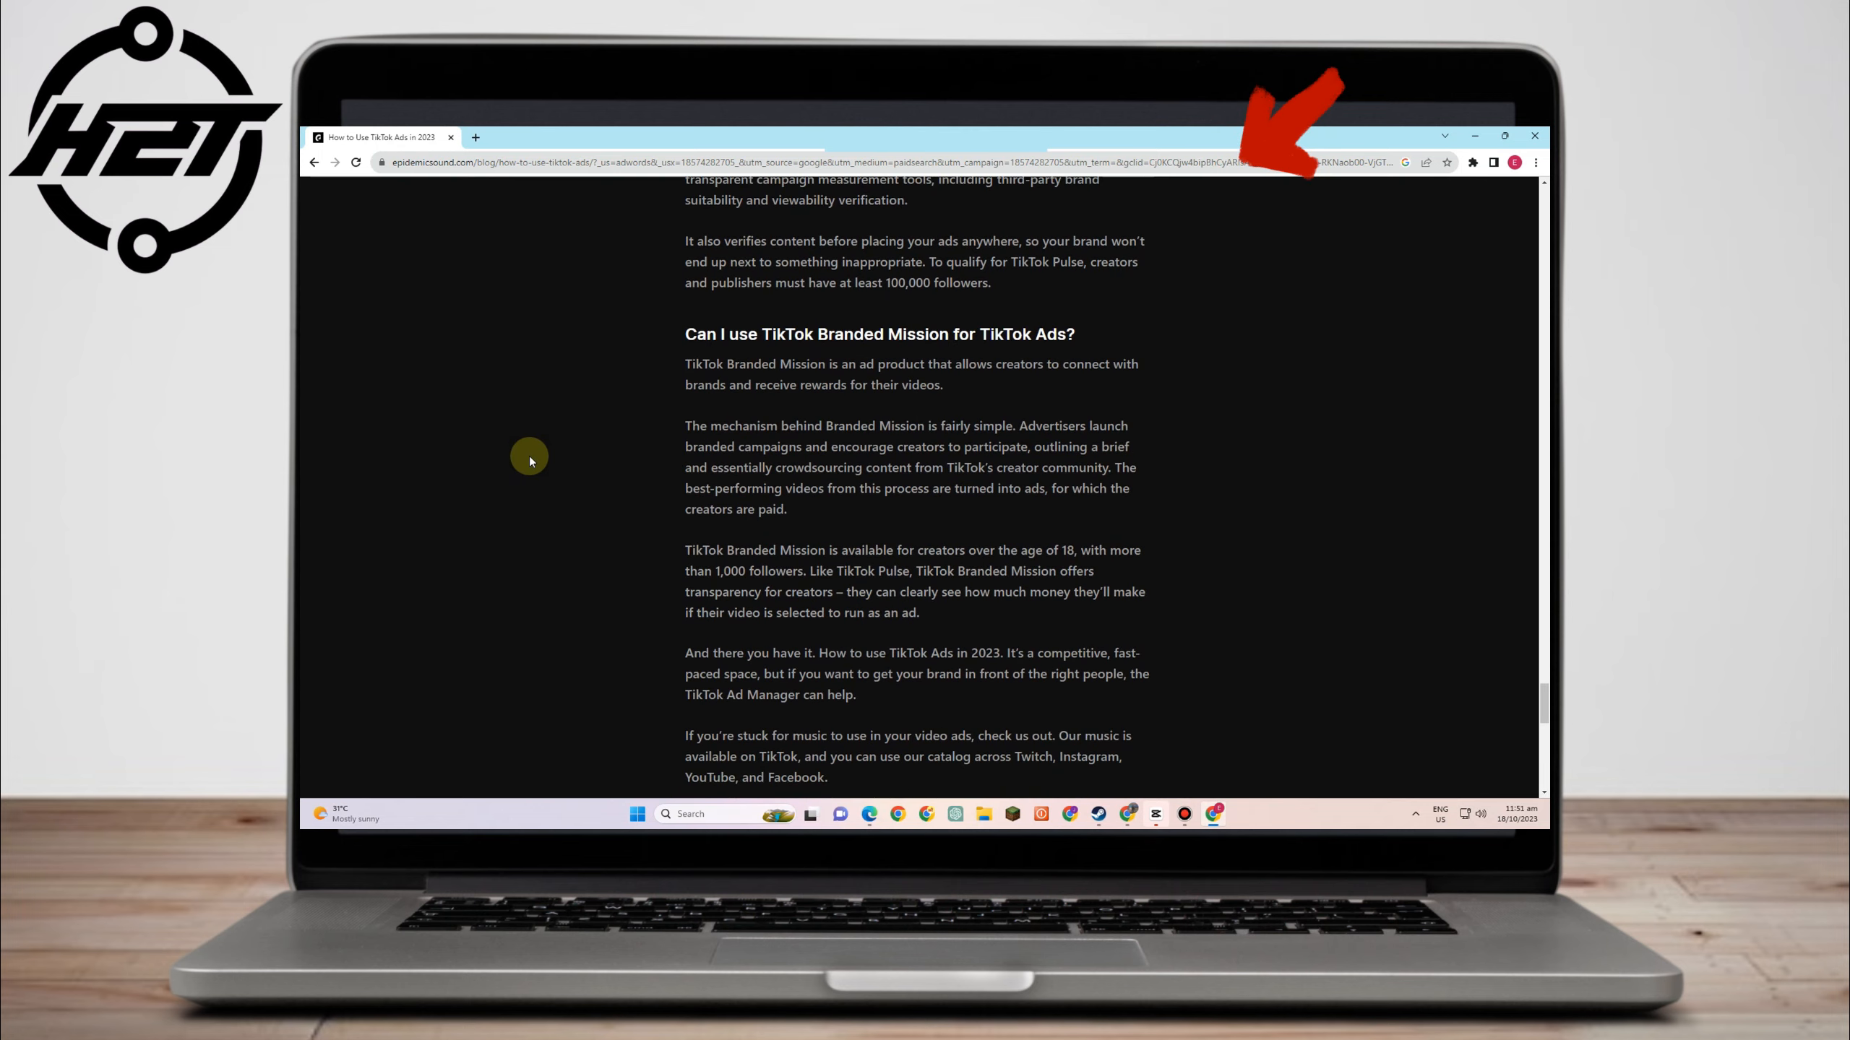
{"action": "scroll", "coordinate": [529, 457], "scroll_direction": "down", "scroll_amount": 2}
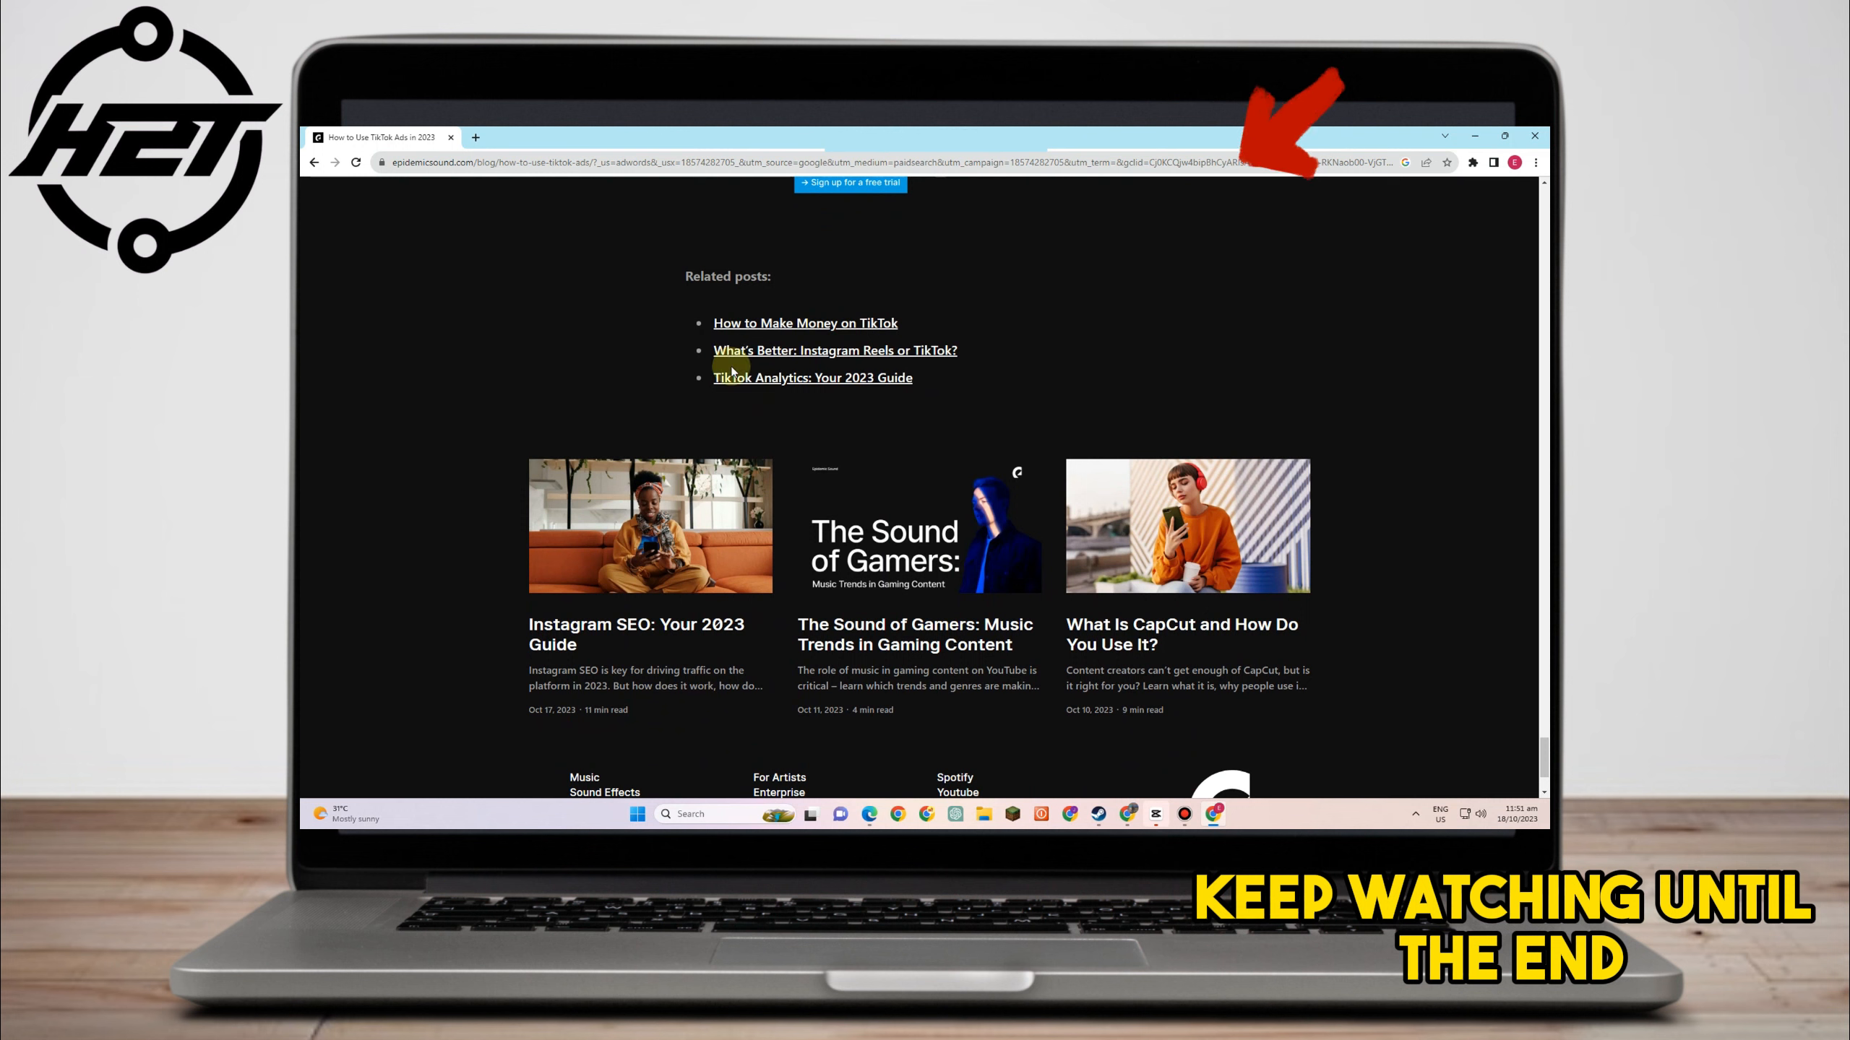
{"action": "scroll", "coordinate": [731, 372], "scroll_direction": "down", "scroll_amount": 2}
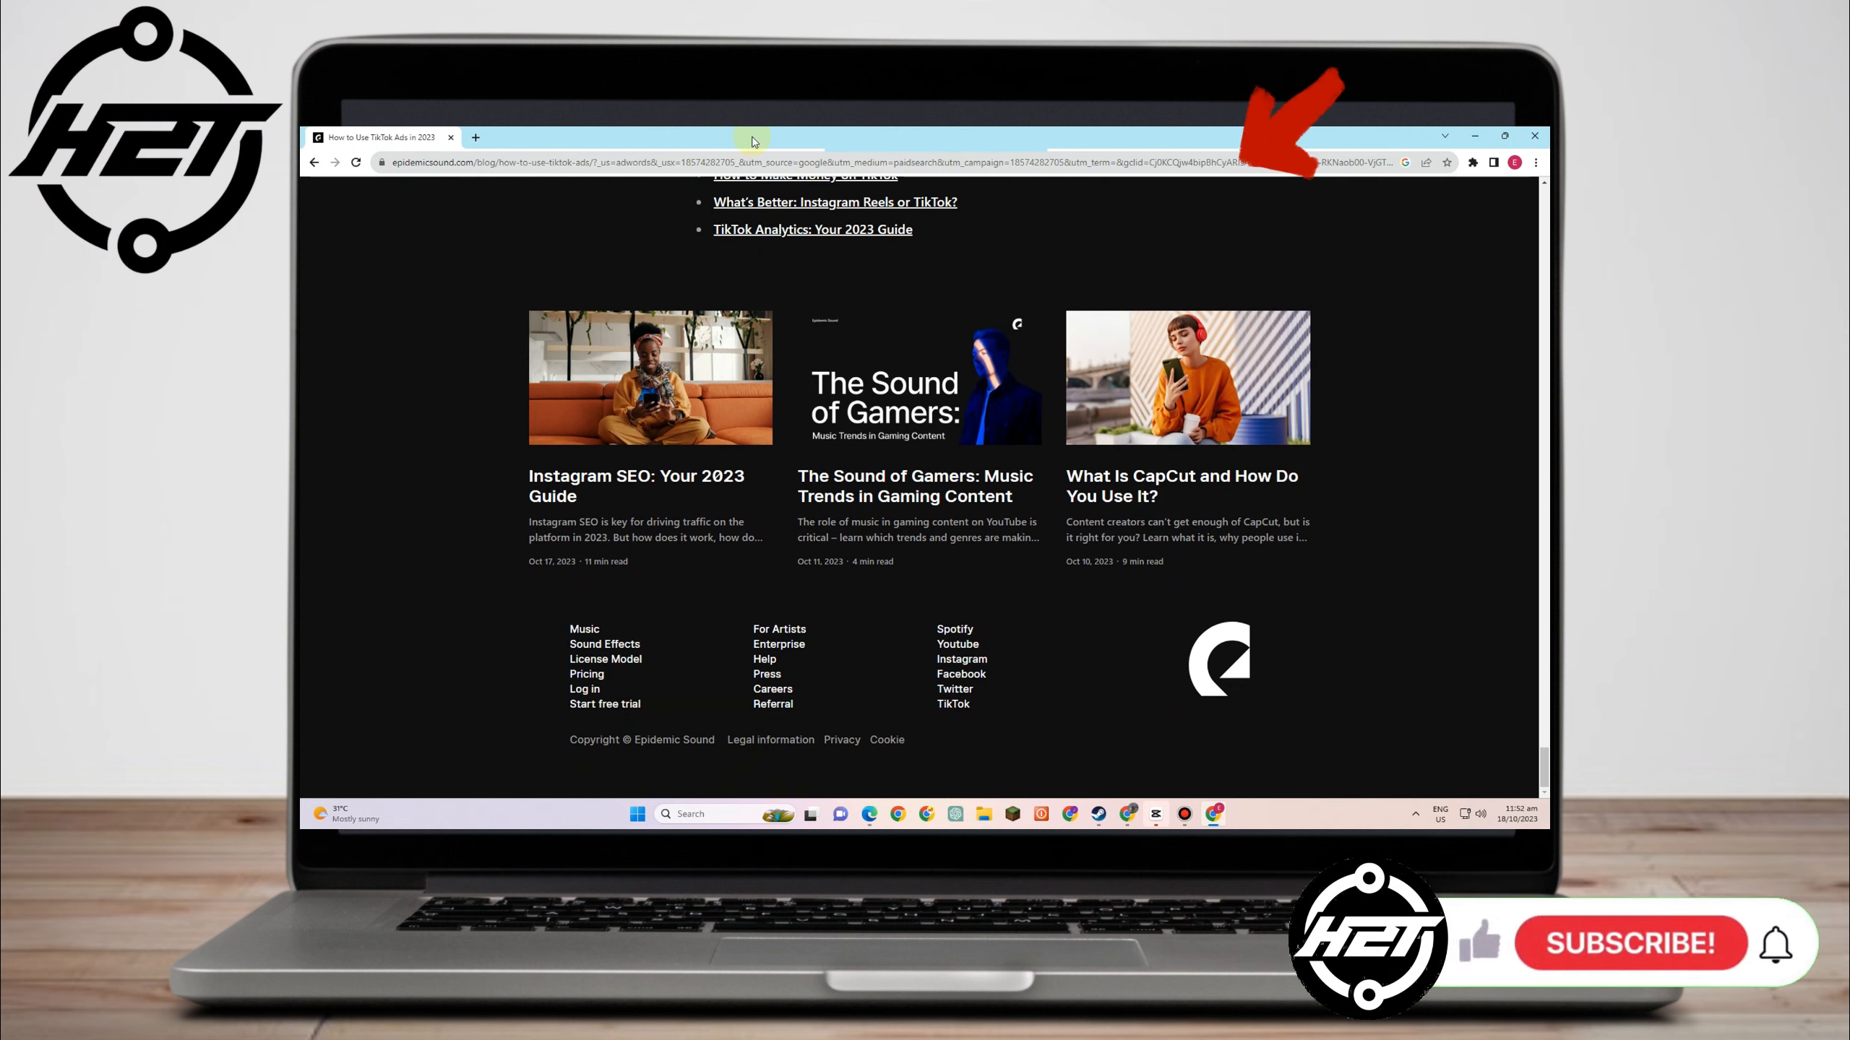
{"action": "left_click", "coordinate": [475, 139]}
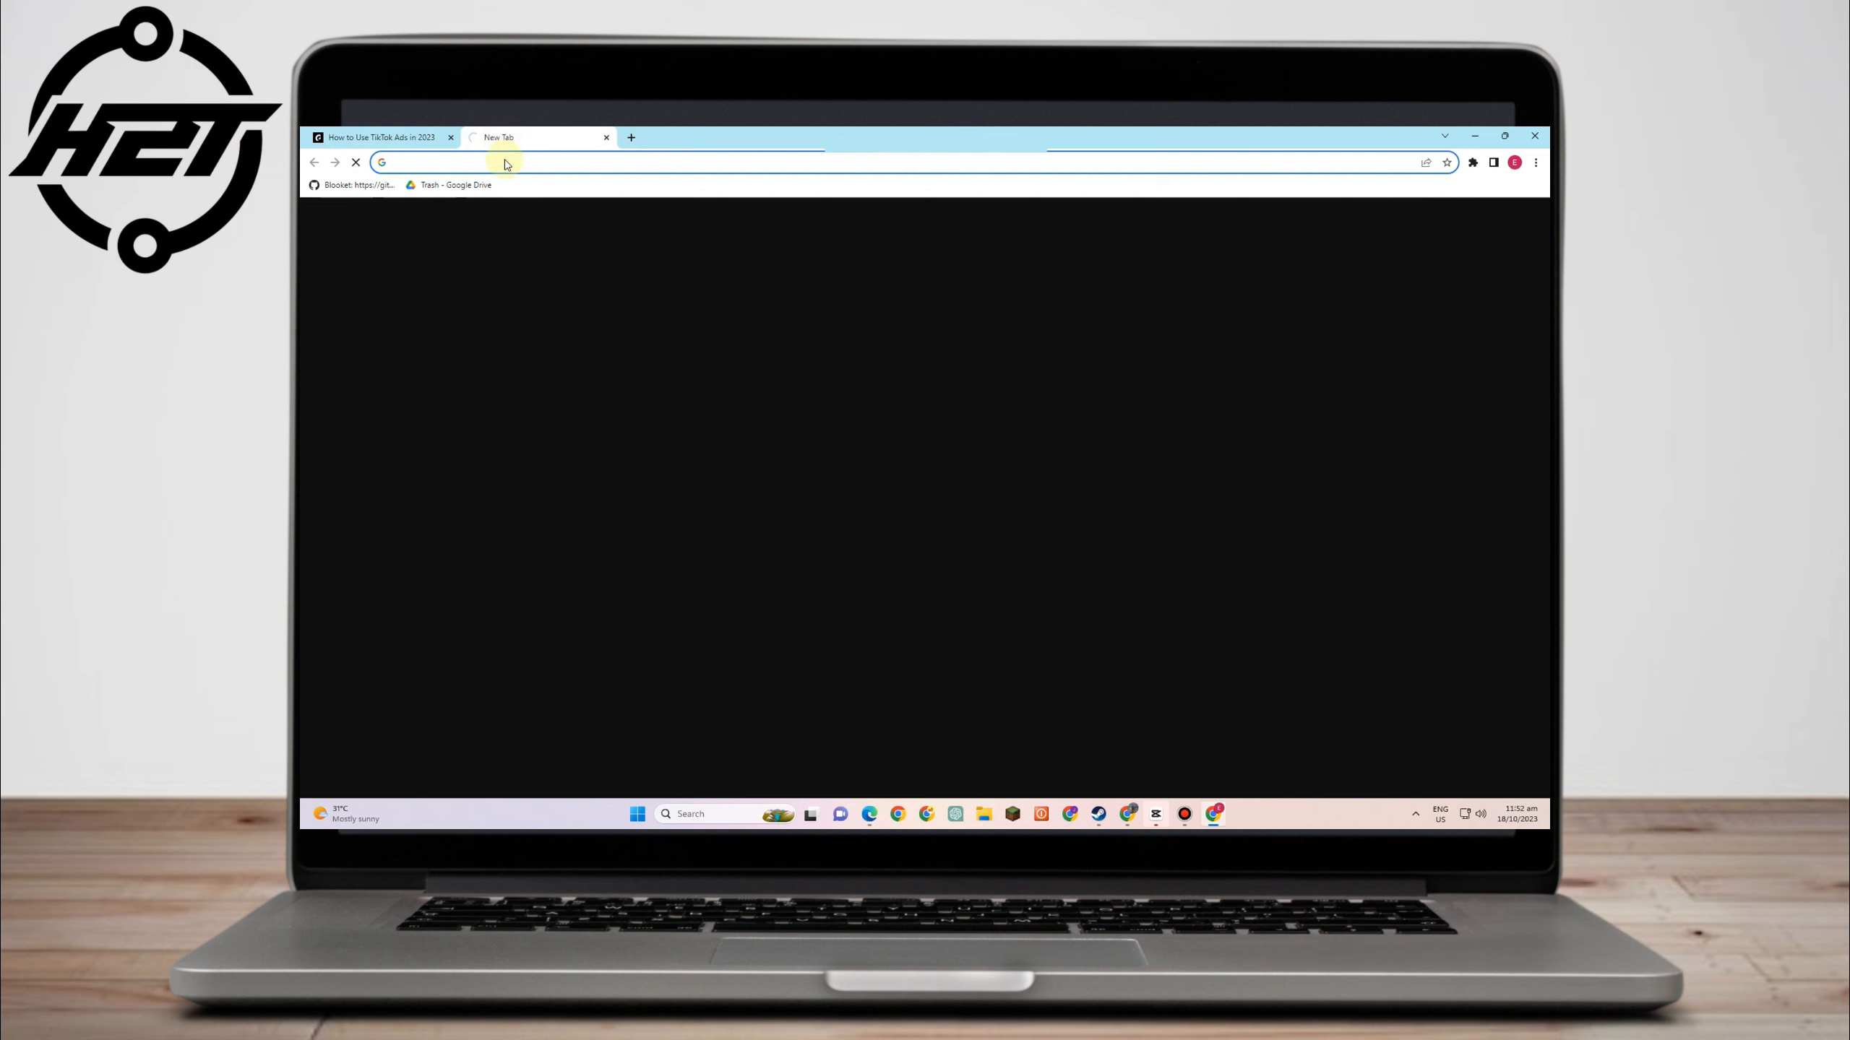
{"action": "type", "text": "tiktok"}
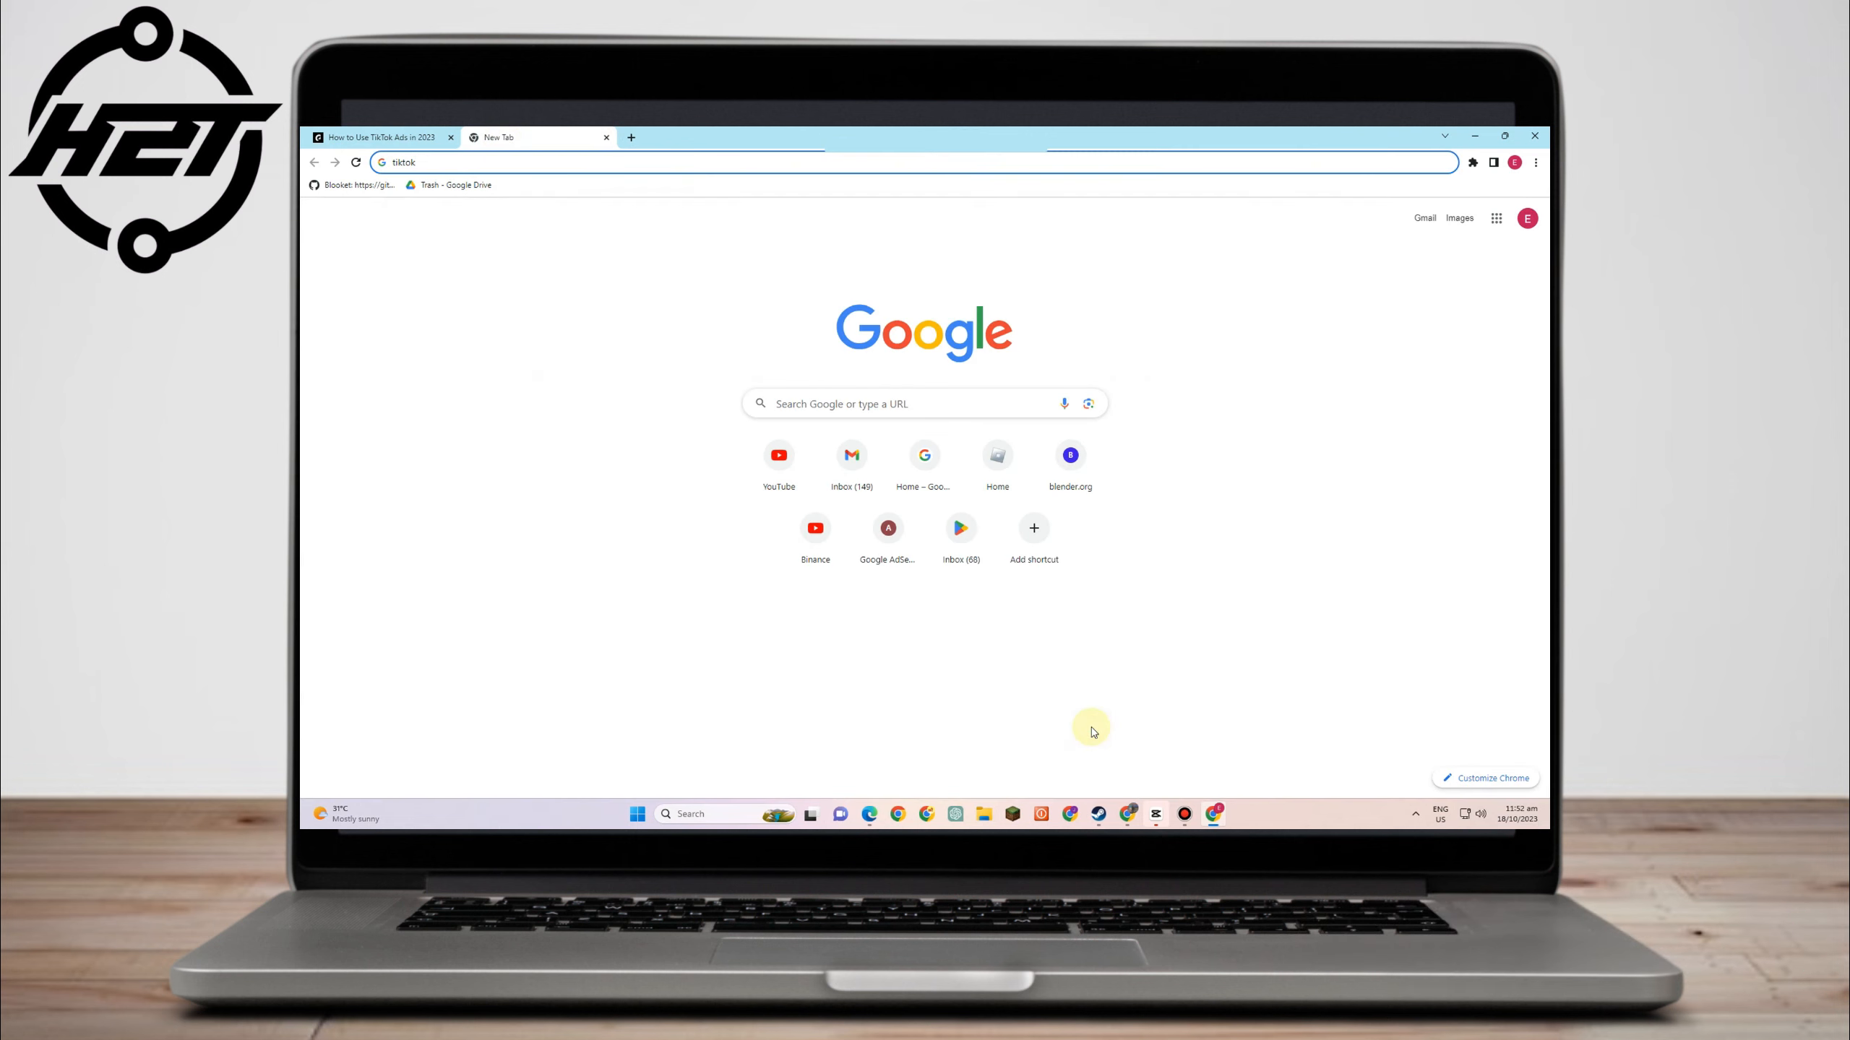
{"action": "type", "text": ".com/busi"}
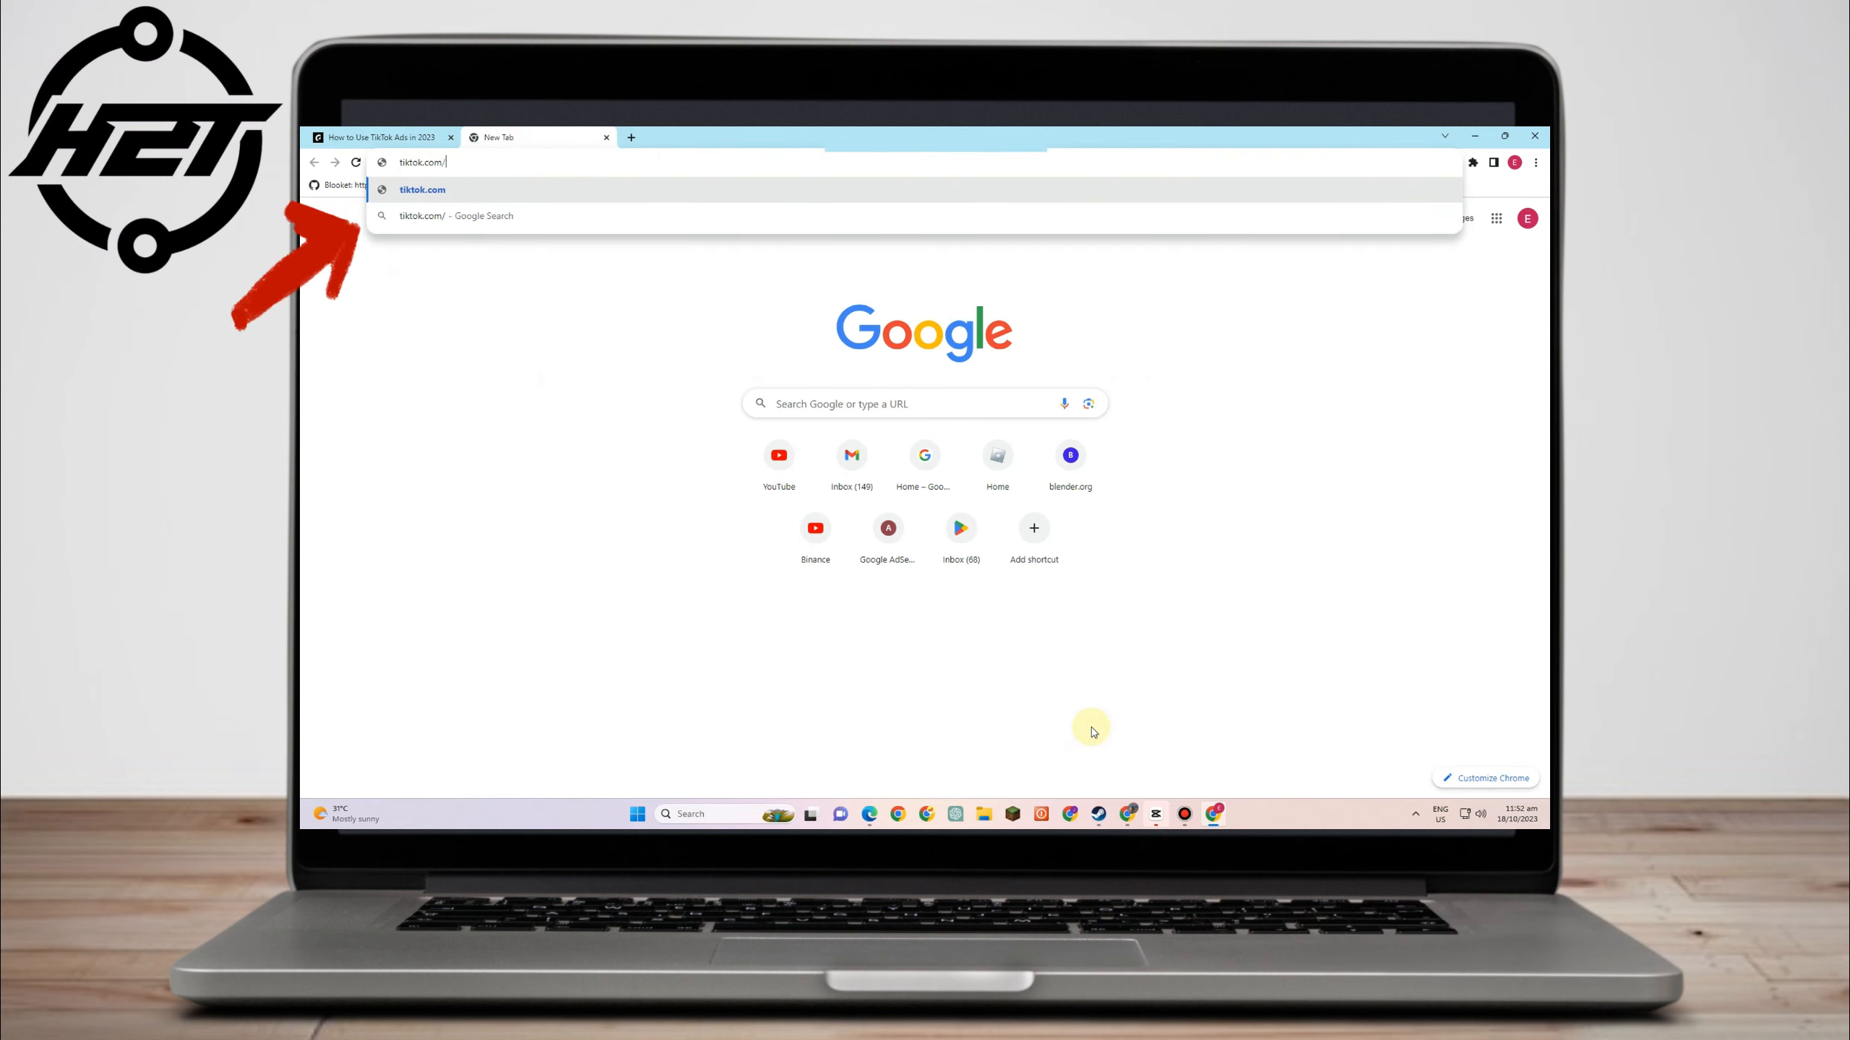
{"action": "type", "text": "ness"}
{"action": "left_click", "coordinate": [480, 189]}
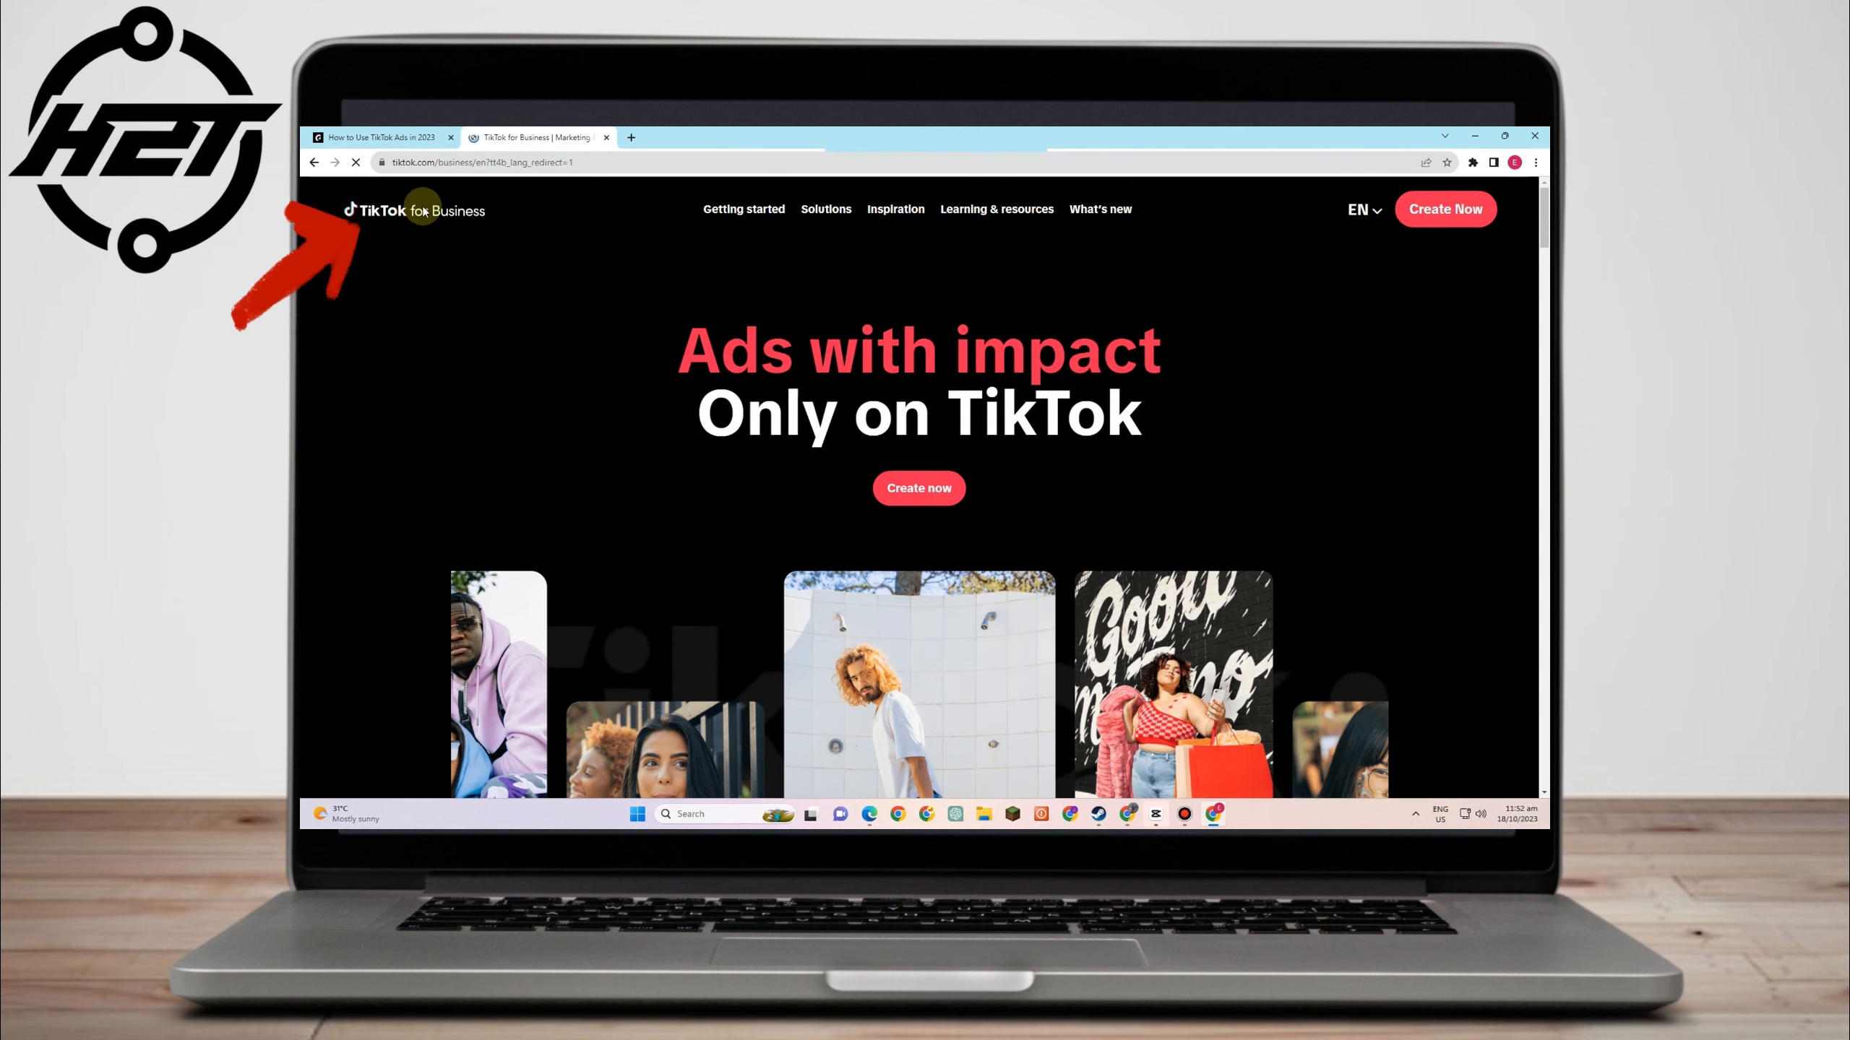
- Begin creating a TikTok ads account from the homepage's Create Now button
{"action": "mouse_move", "coordinate": [794, 213]}
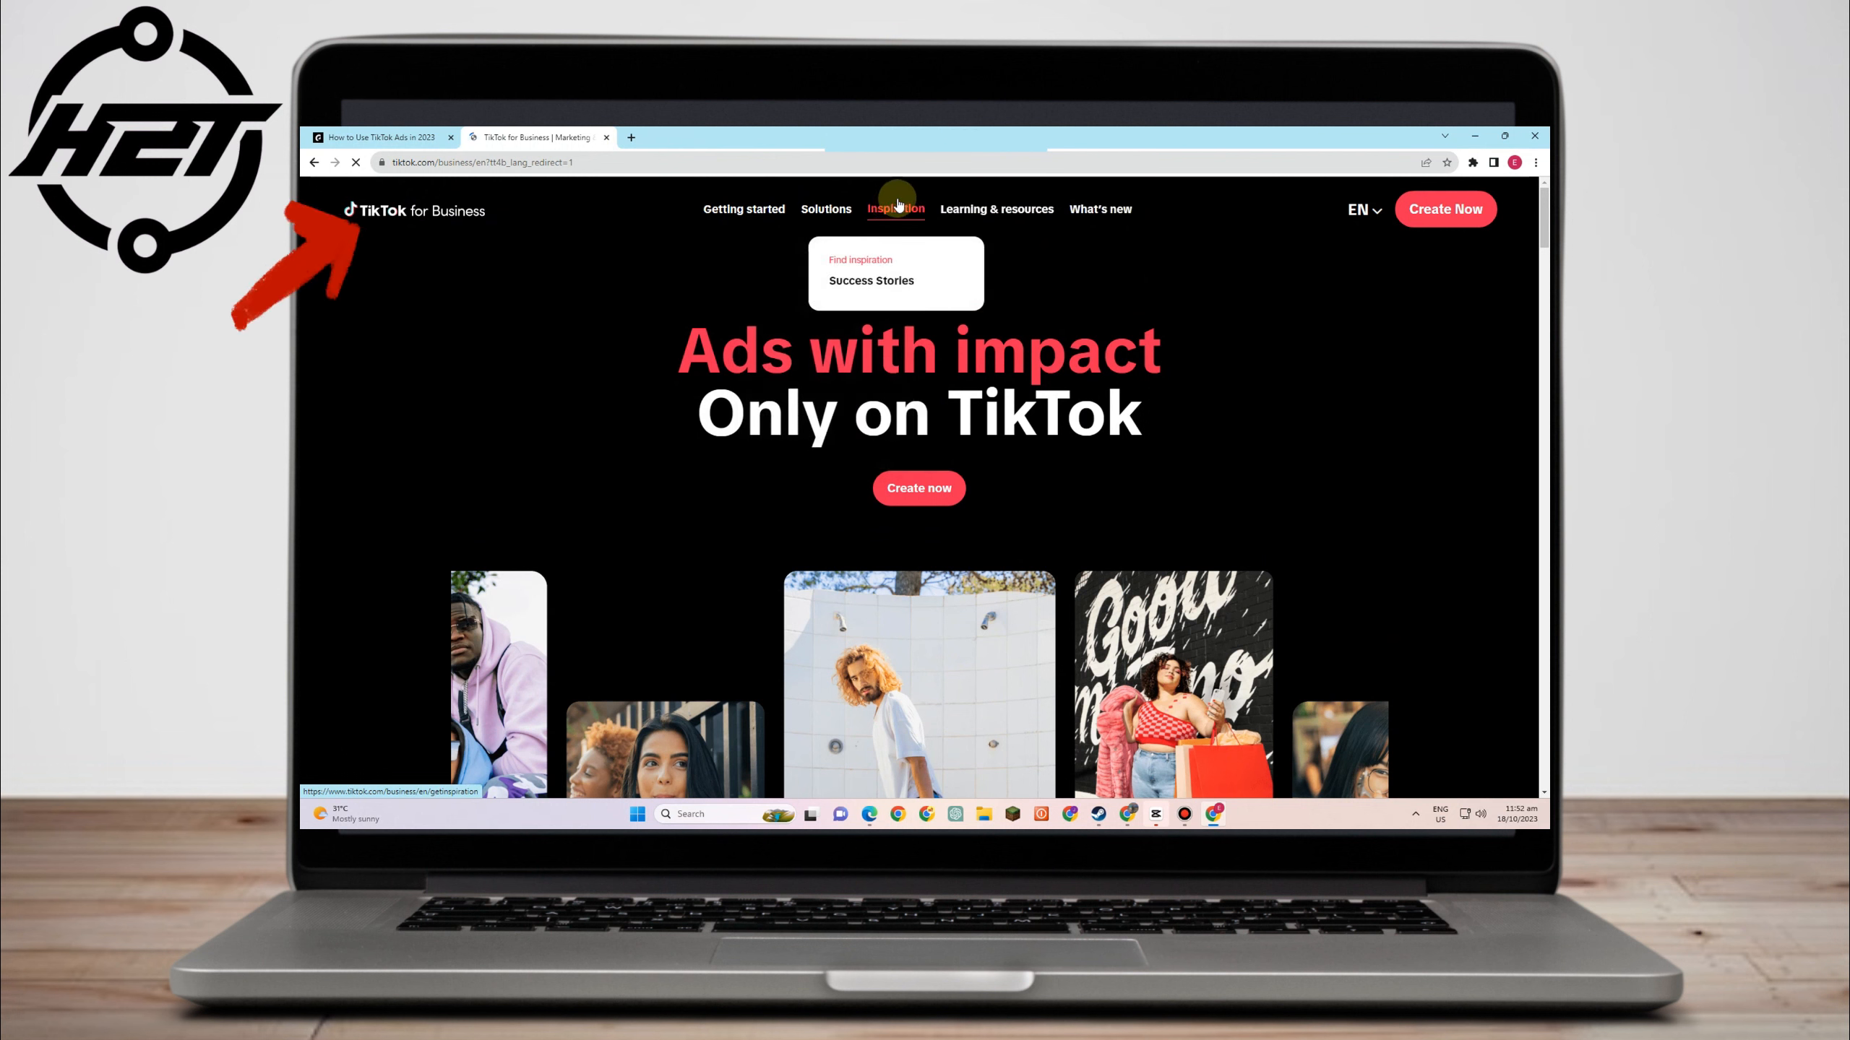
{"action": "mouse_move", "coordinate": [1046, 216]}
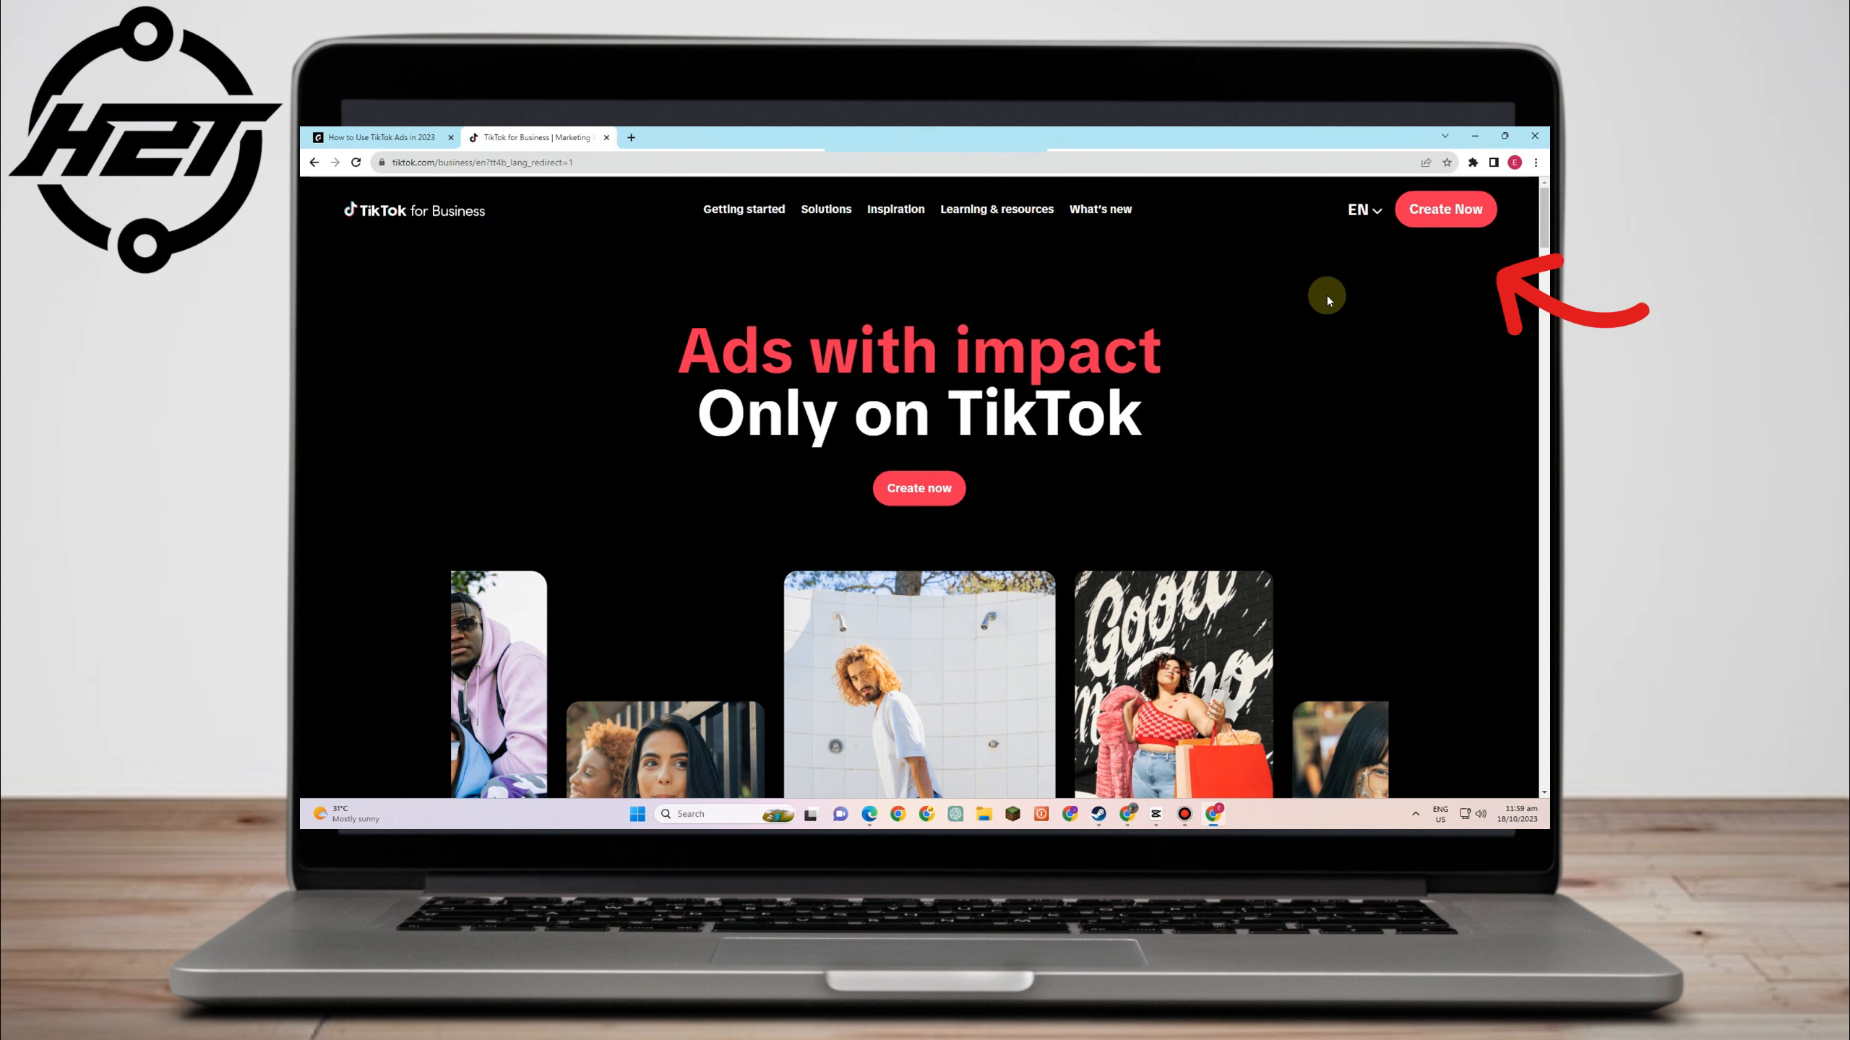
{"action": "left_click", "coordinate": [914, 495]}
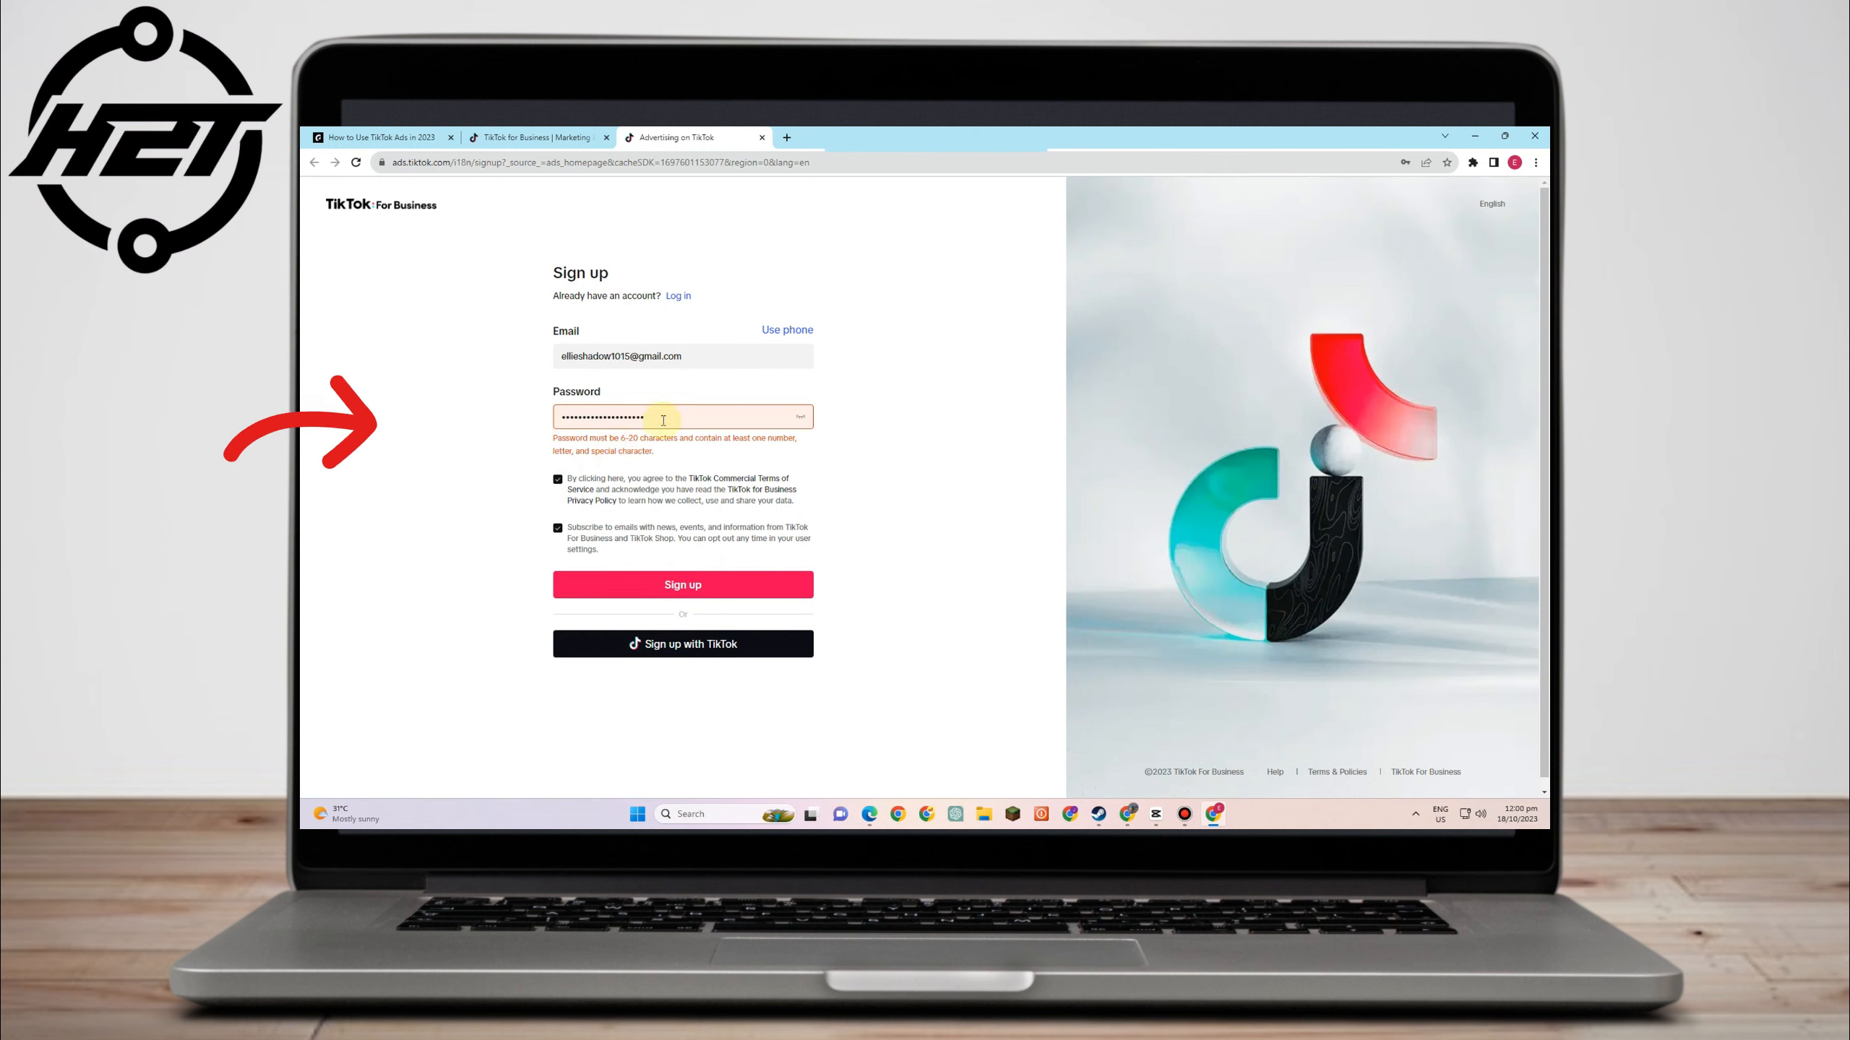
- Correct the password, submit the sign-up, and solve the shape-matching captcha
{"action": "left_click", "coordinate": [667, 415]}
{"action": "left_click", "coordinate": [854, 484]}
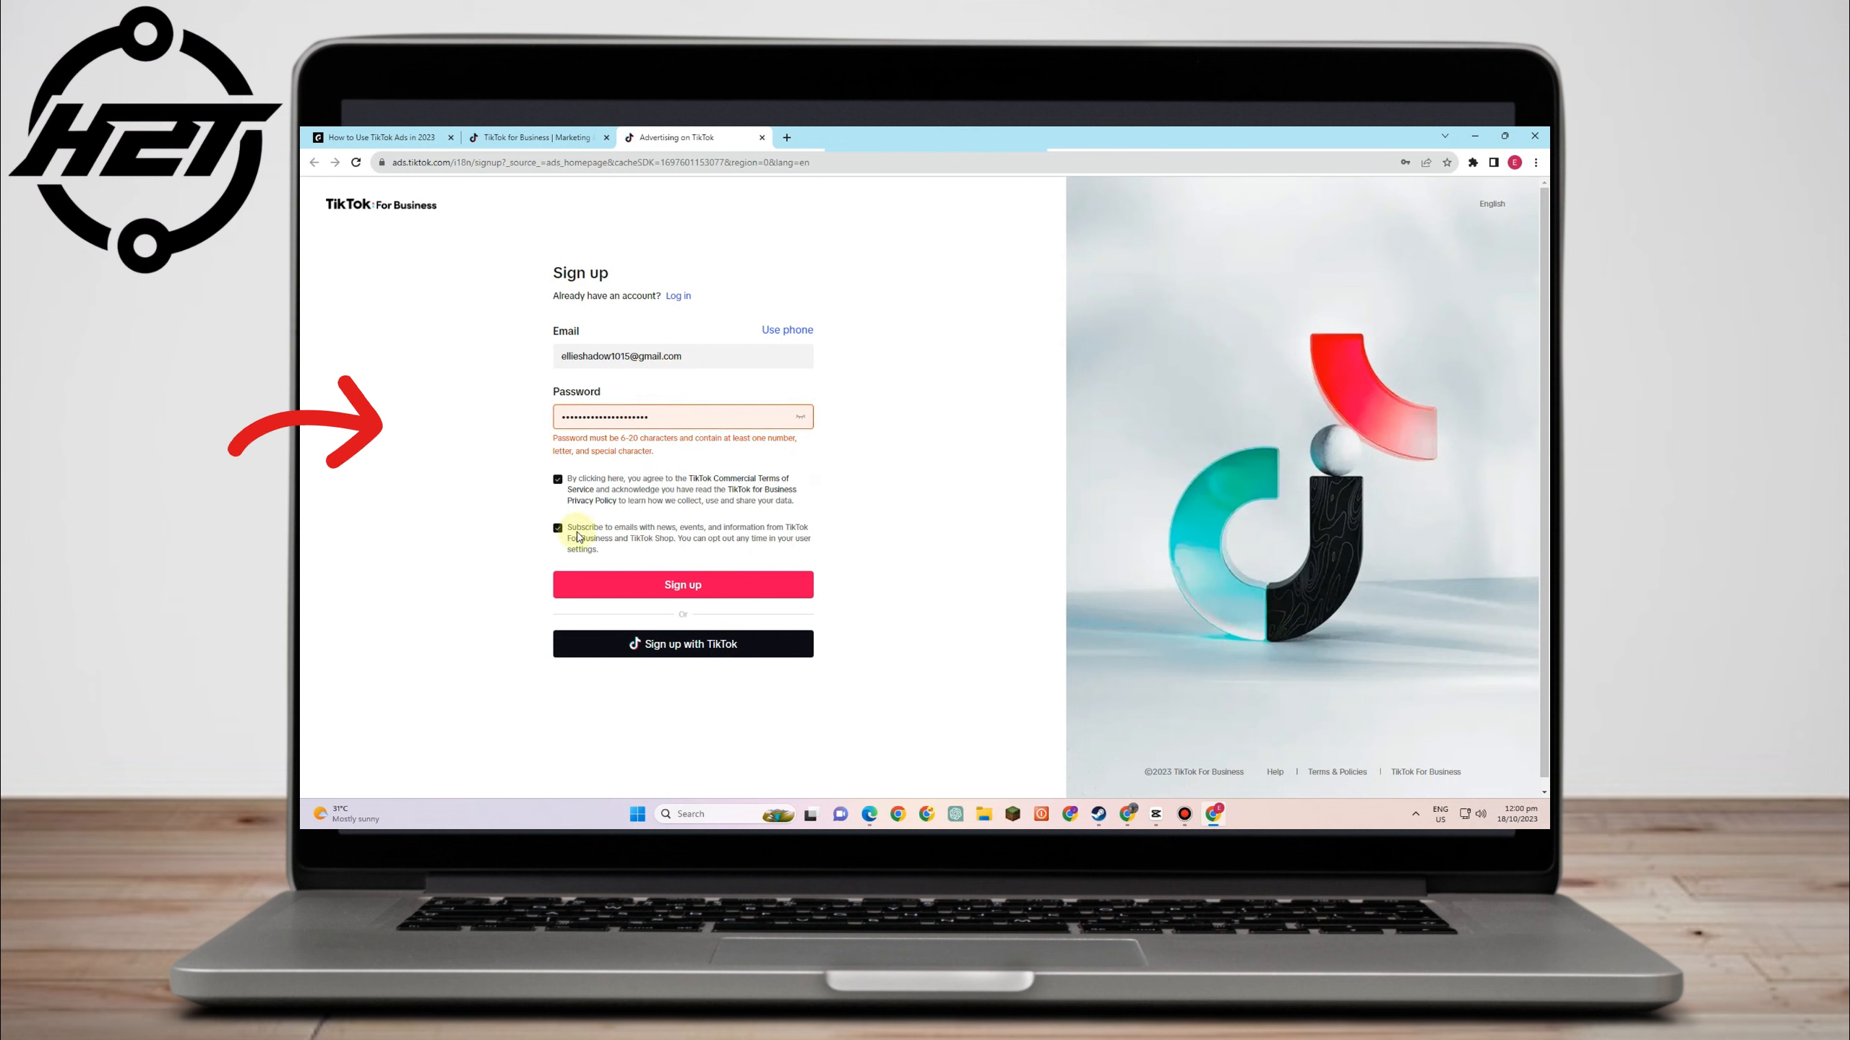
{"action": "left_click", "coordinate": [644, 587]}
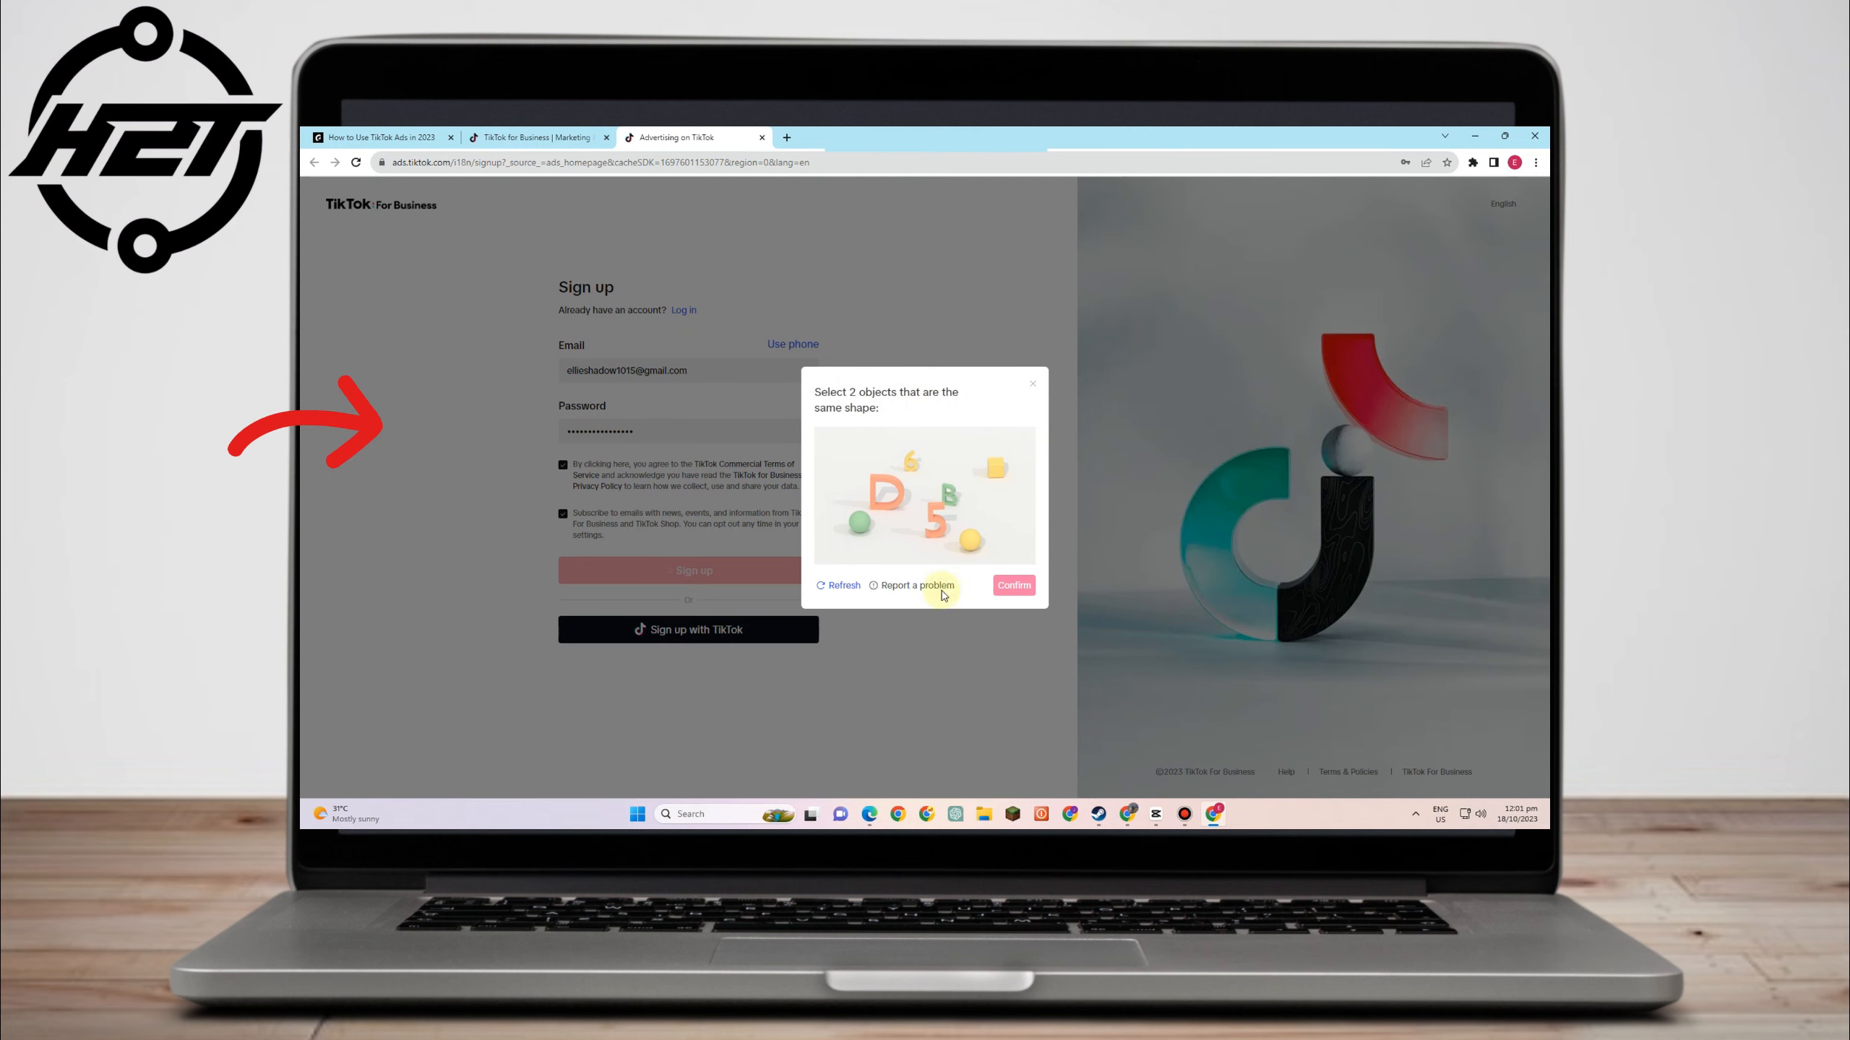
{"action": "left_click", "coordinate": [848, 523]}
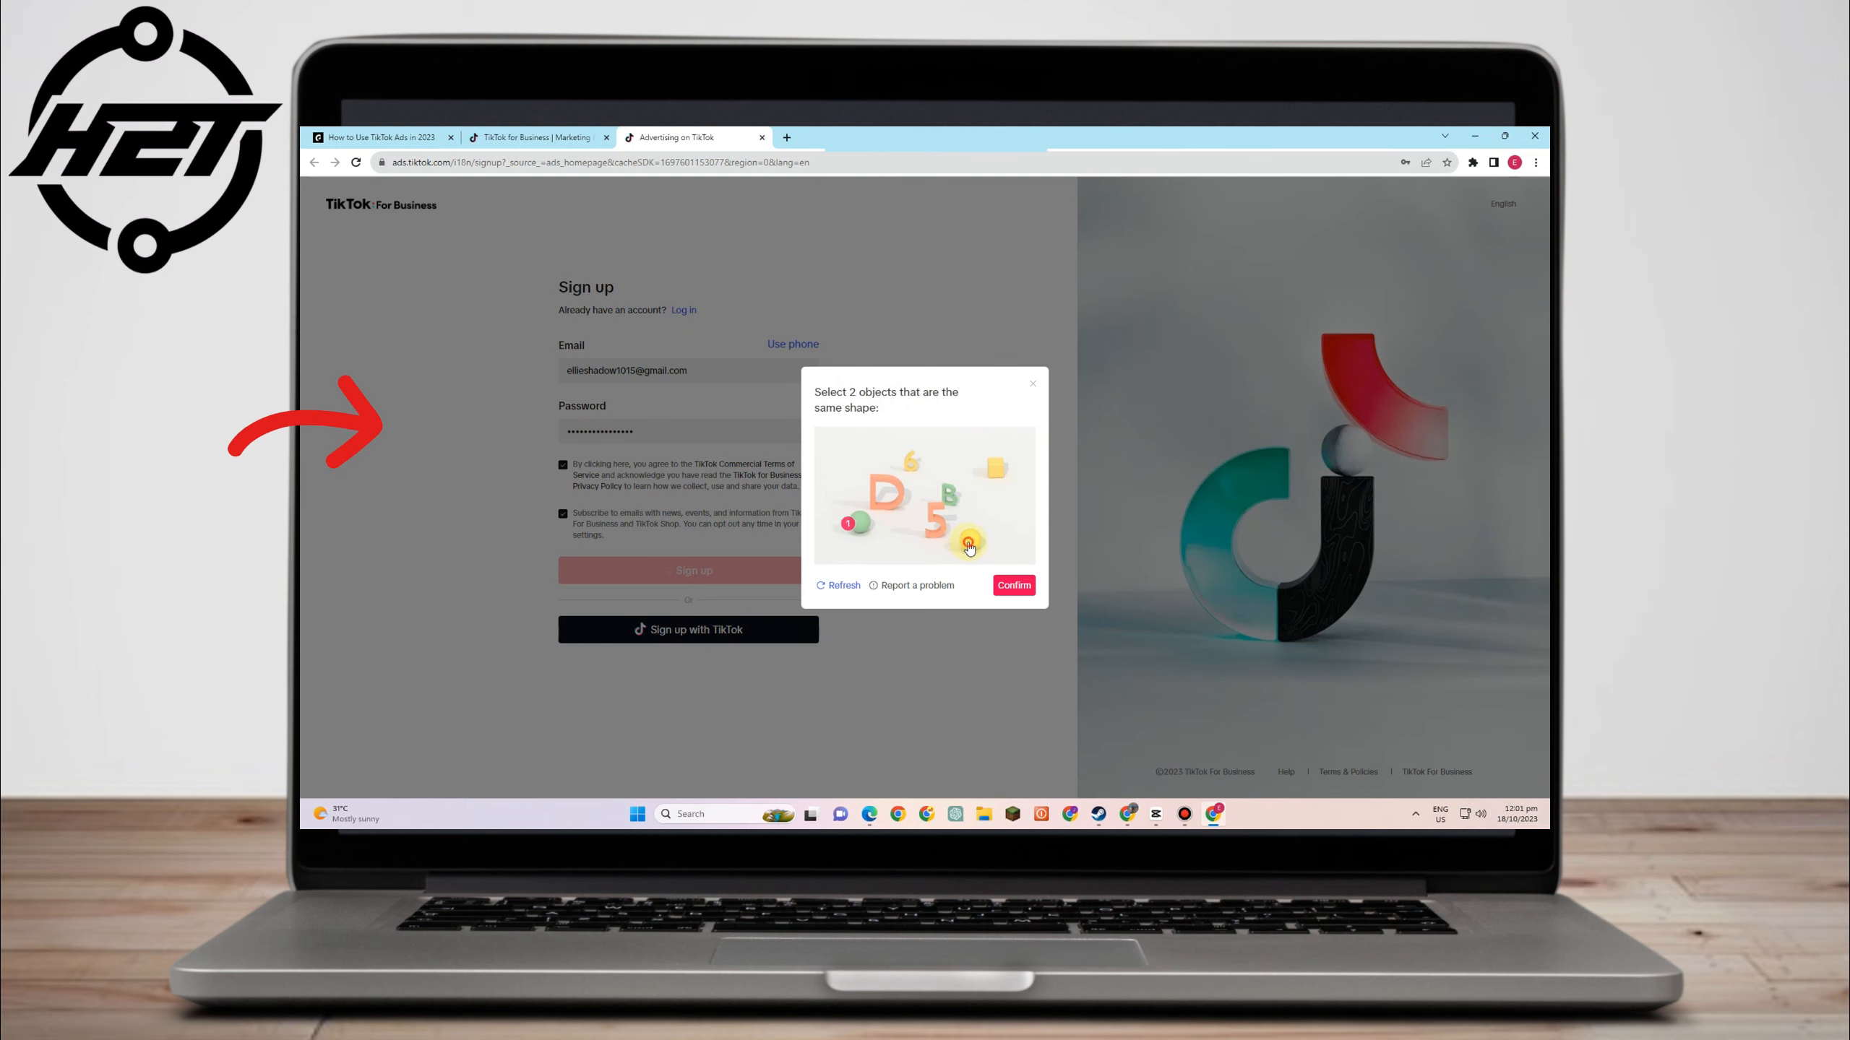
{"action": "left_click", "coordinate": [1005, 592]}
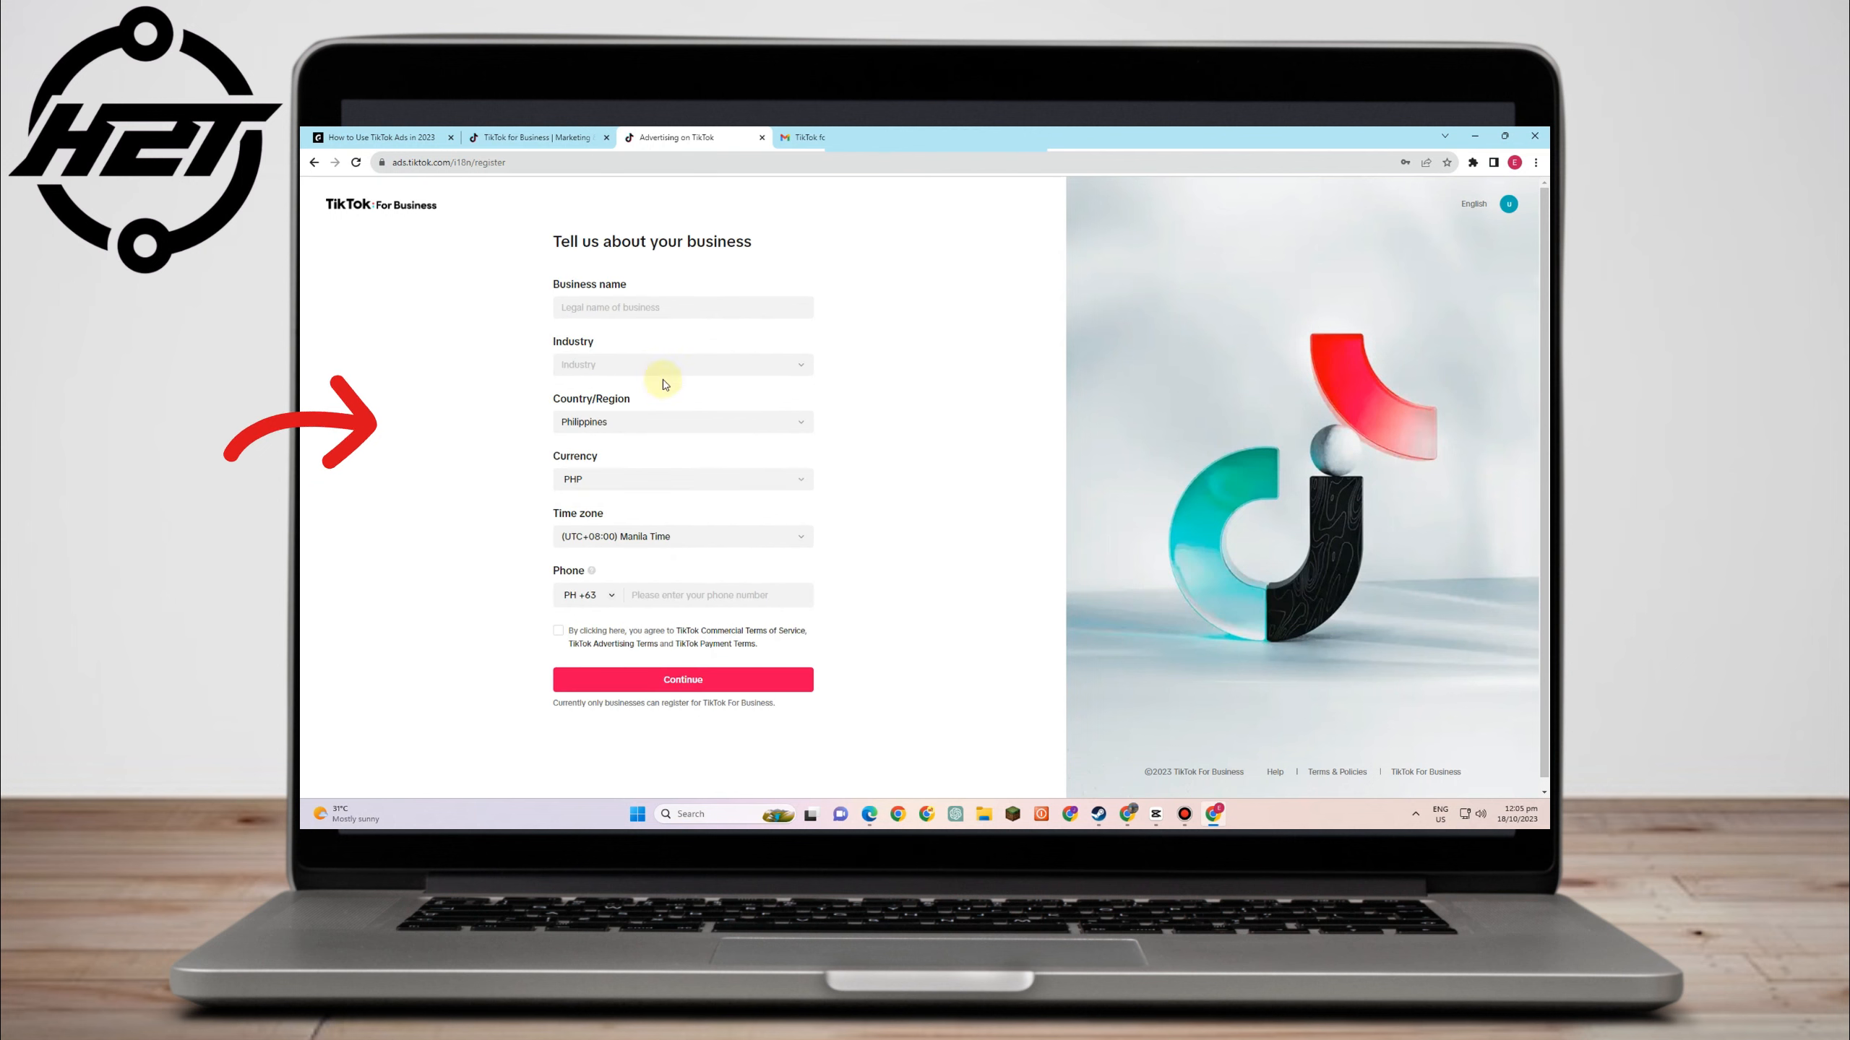
- Set the country to Egypt and the business name to 'Artistry Business'
{"action": "left_click", "coordinate": [672, 419]}
{"action": "left_click", "coordinate": [640, 473]}
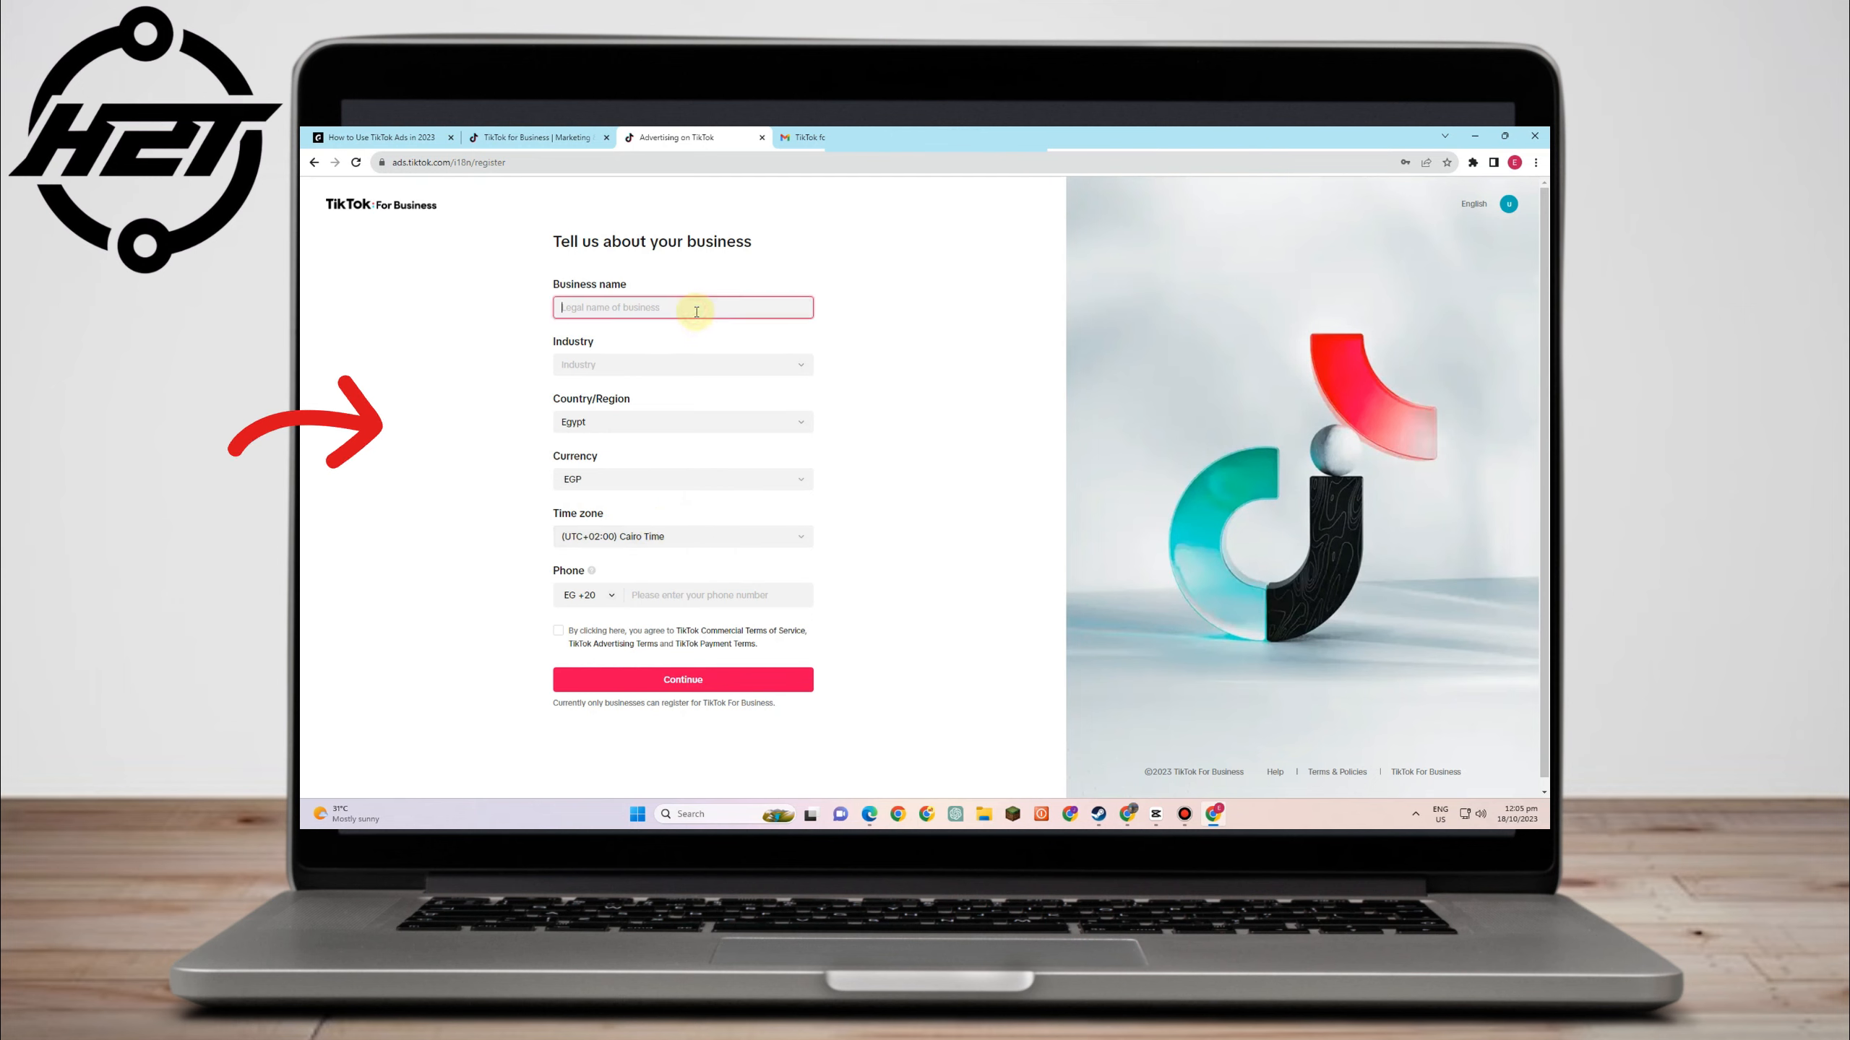
{"action": "type", "text": "Artistry"}
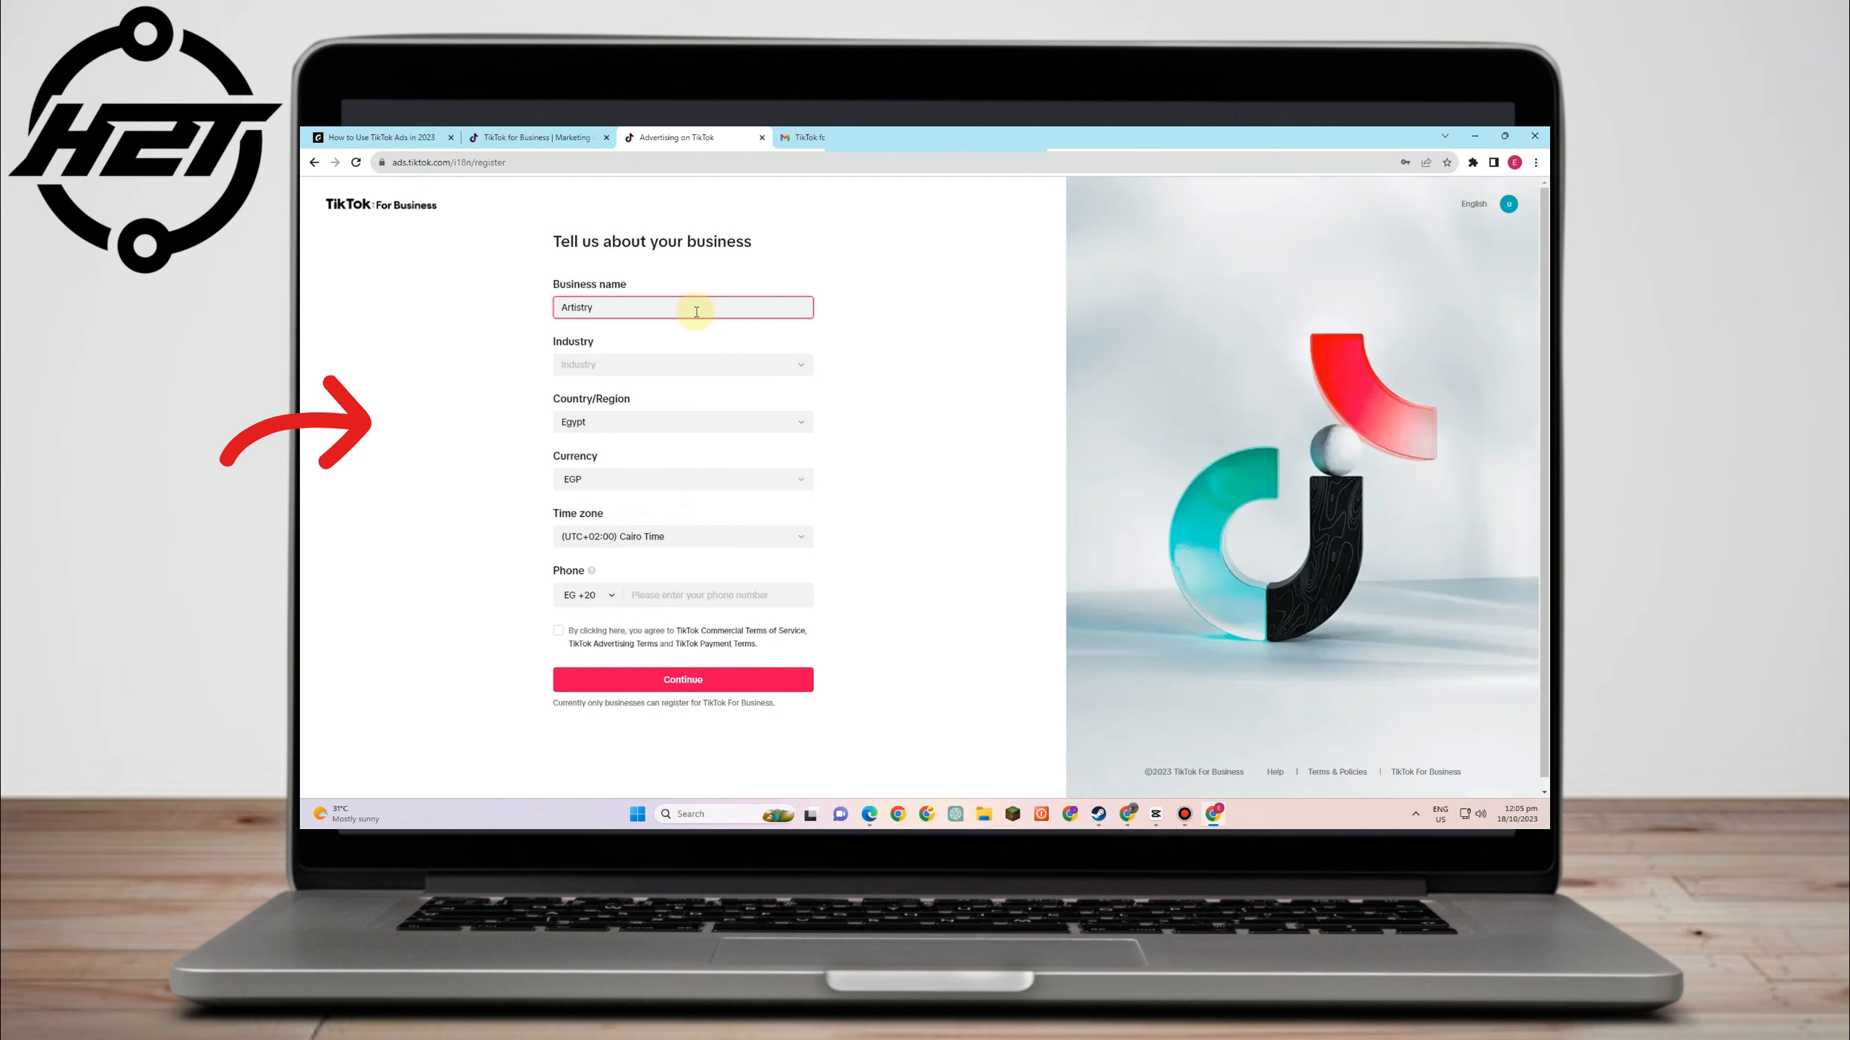
{"action": "type", "text": " Business"}
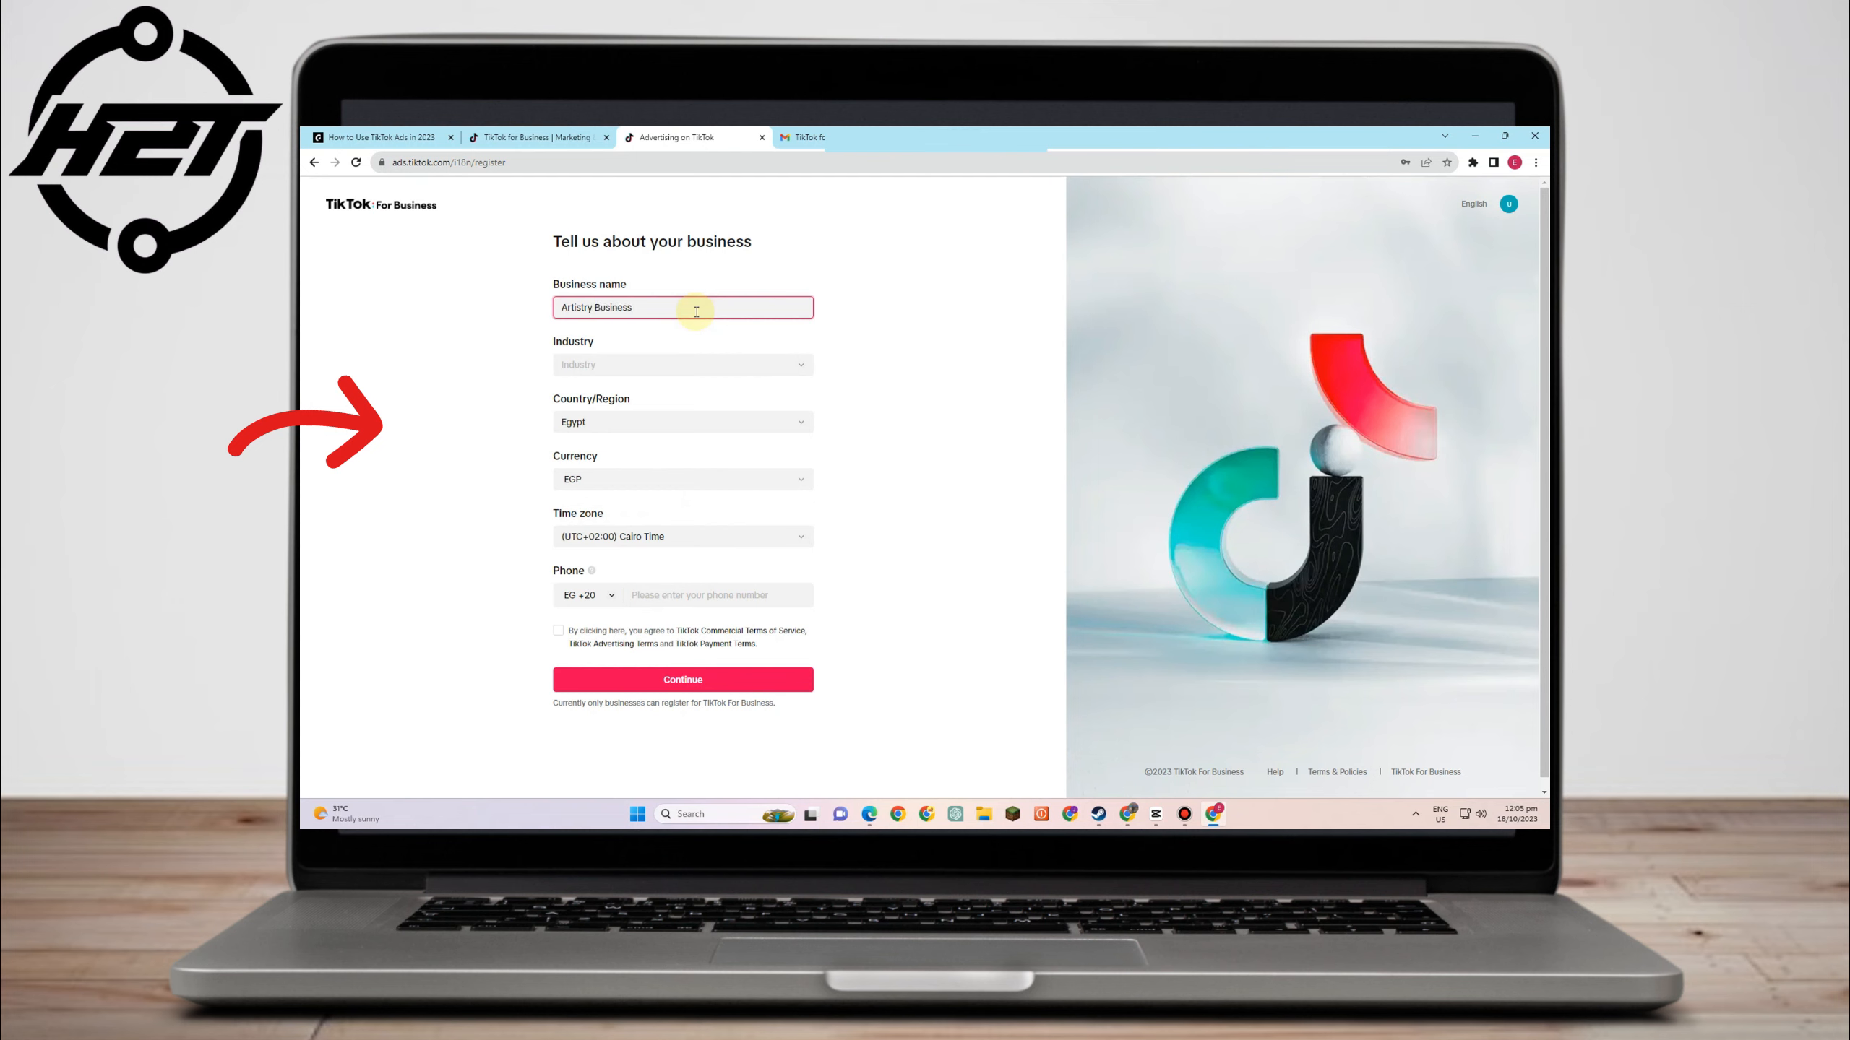
- Set the business industry to Services > Design
{"action": "left_click", "coordinate": [754, 364]}
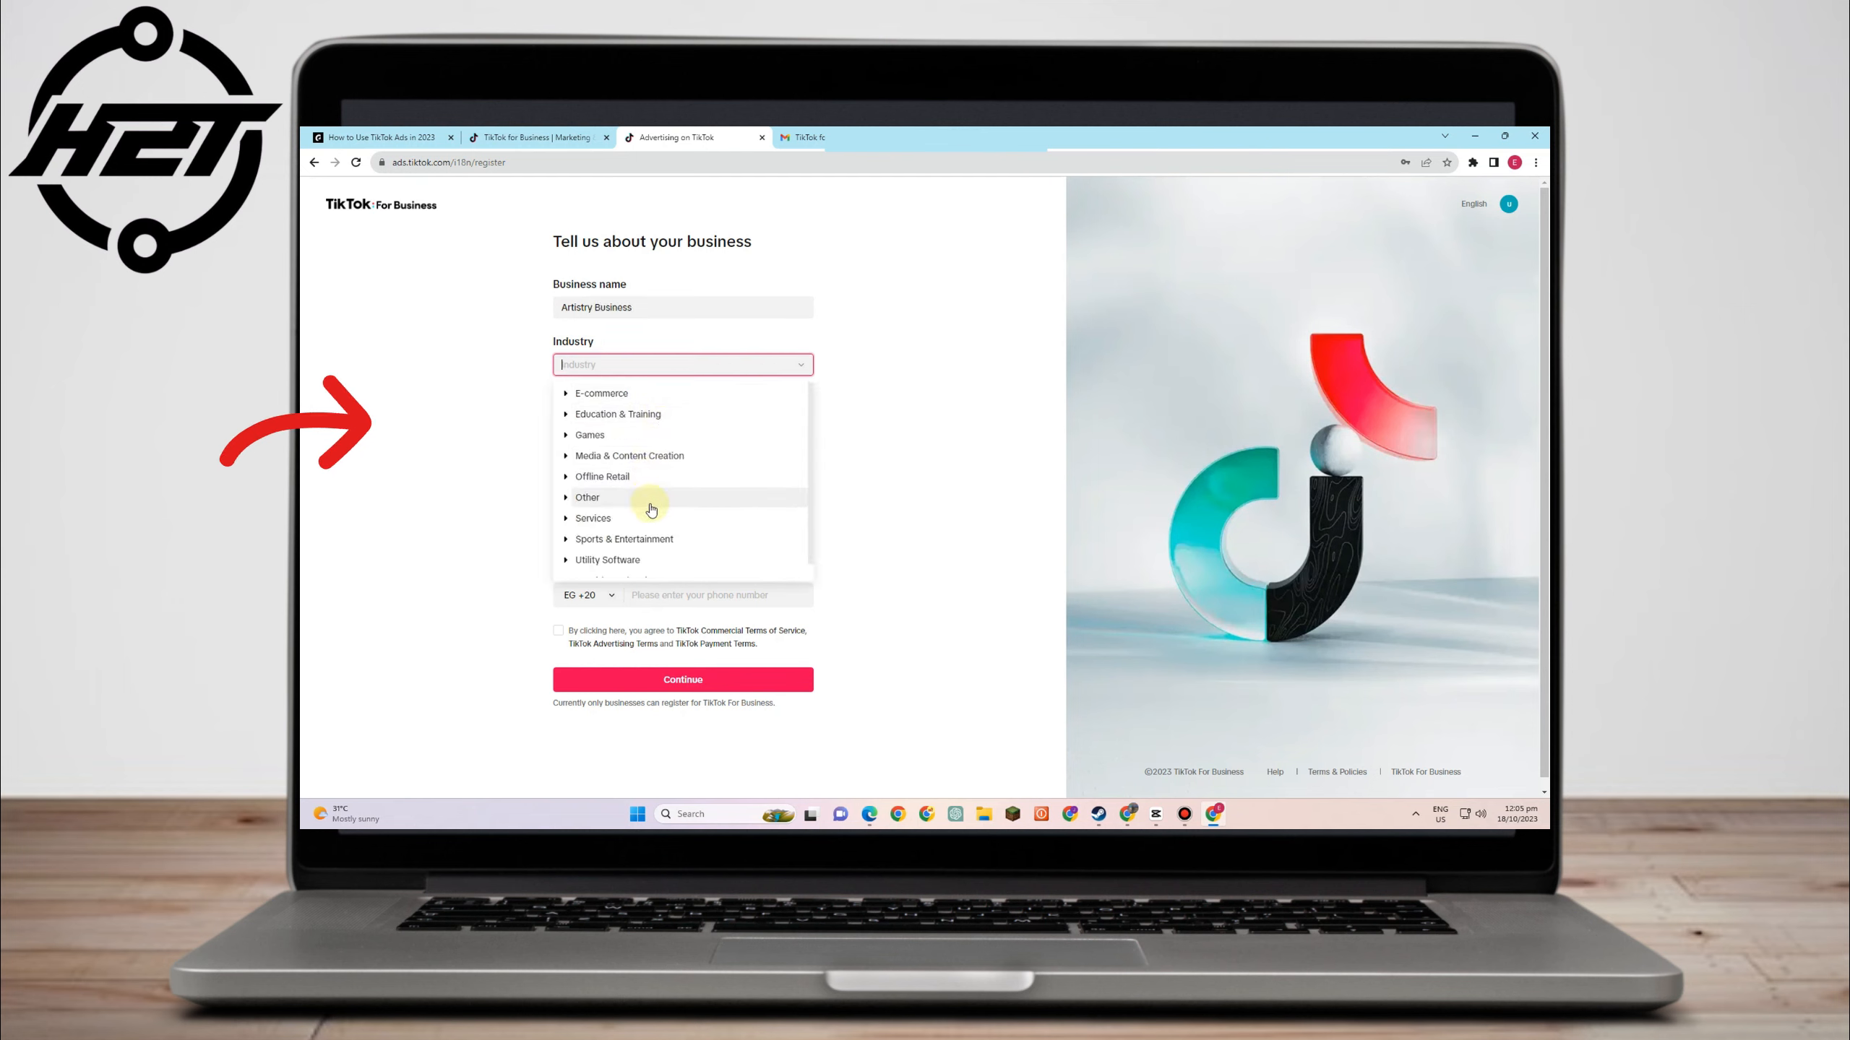
{"action": "scroll", "coordinate": [650, 510], "scroll_direction": "down", "scroll_amount": 1}
{"action": "left_click", "coordinate": [650, 505]}
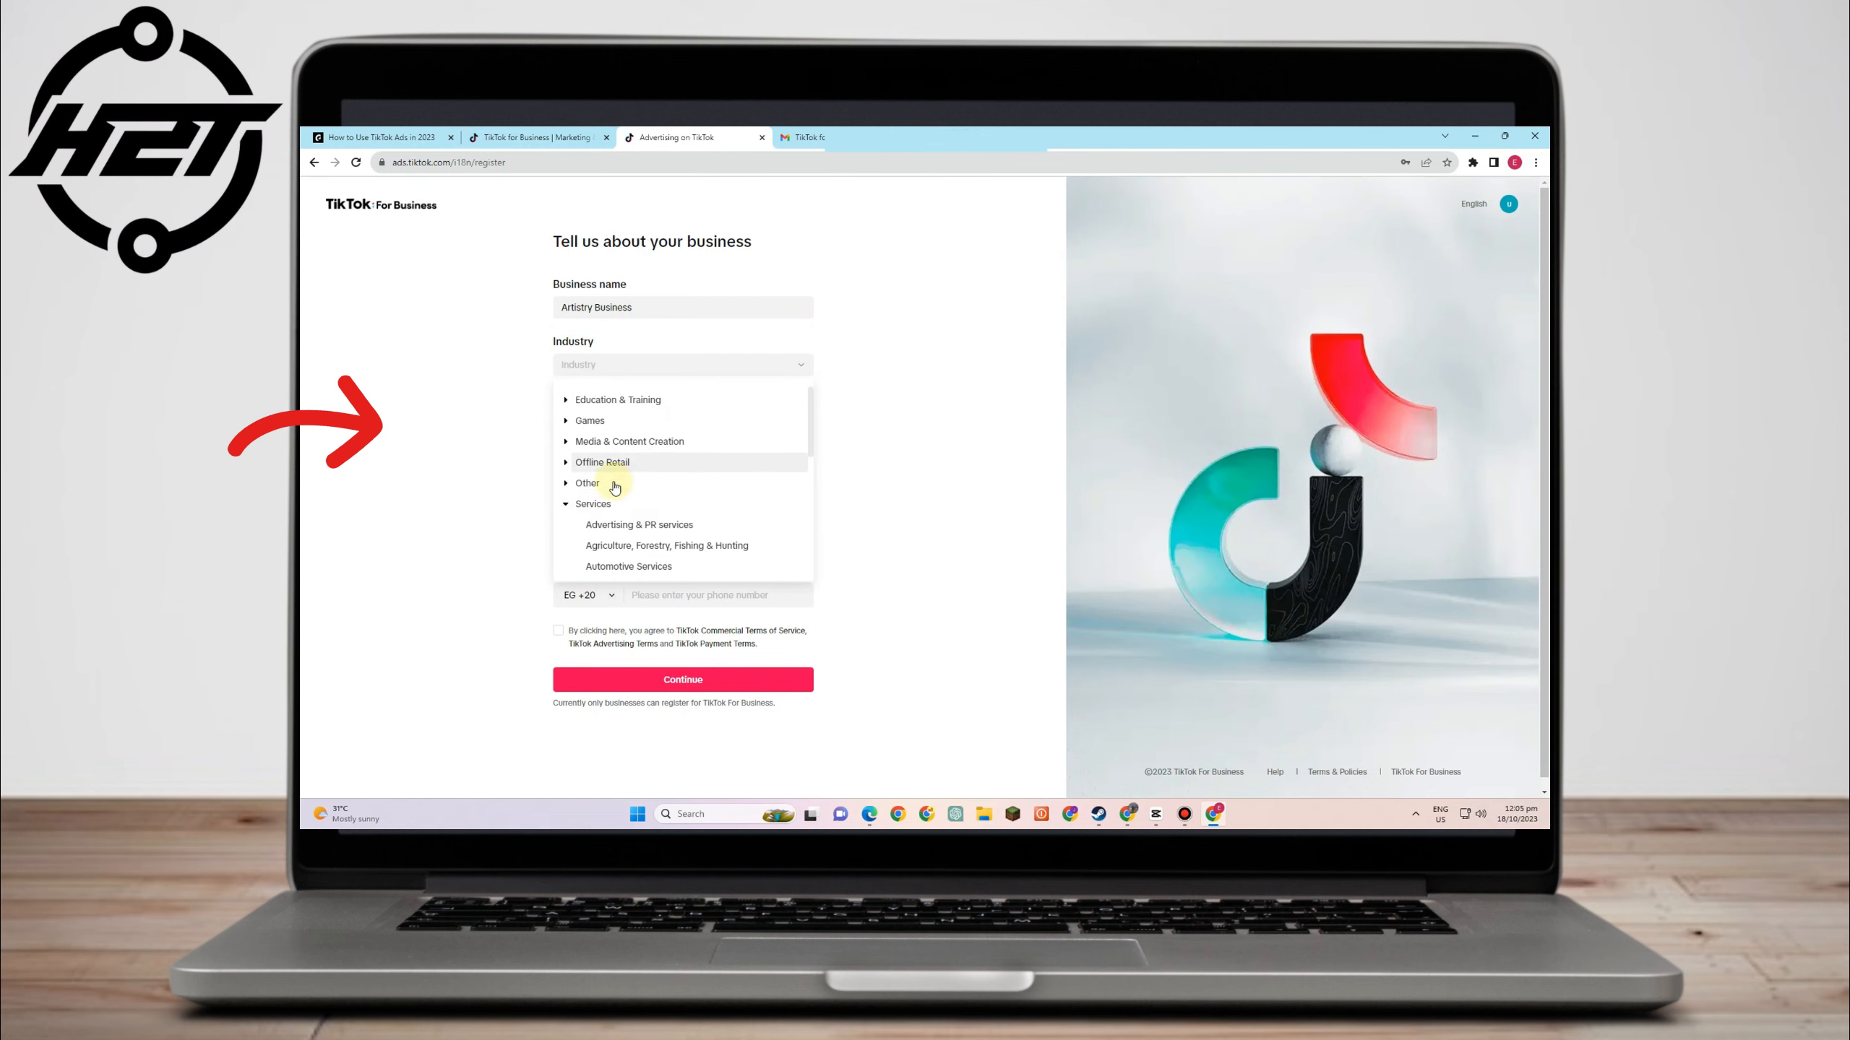
{"action": "scroll", "coordinate": [615, 503], "scroll_direction": "down", "scroll_amount": 5}
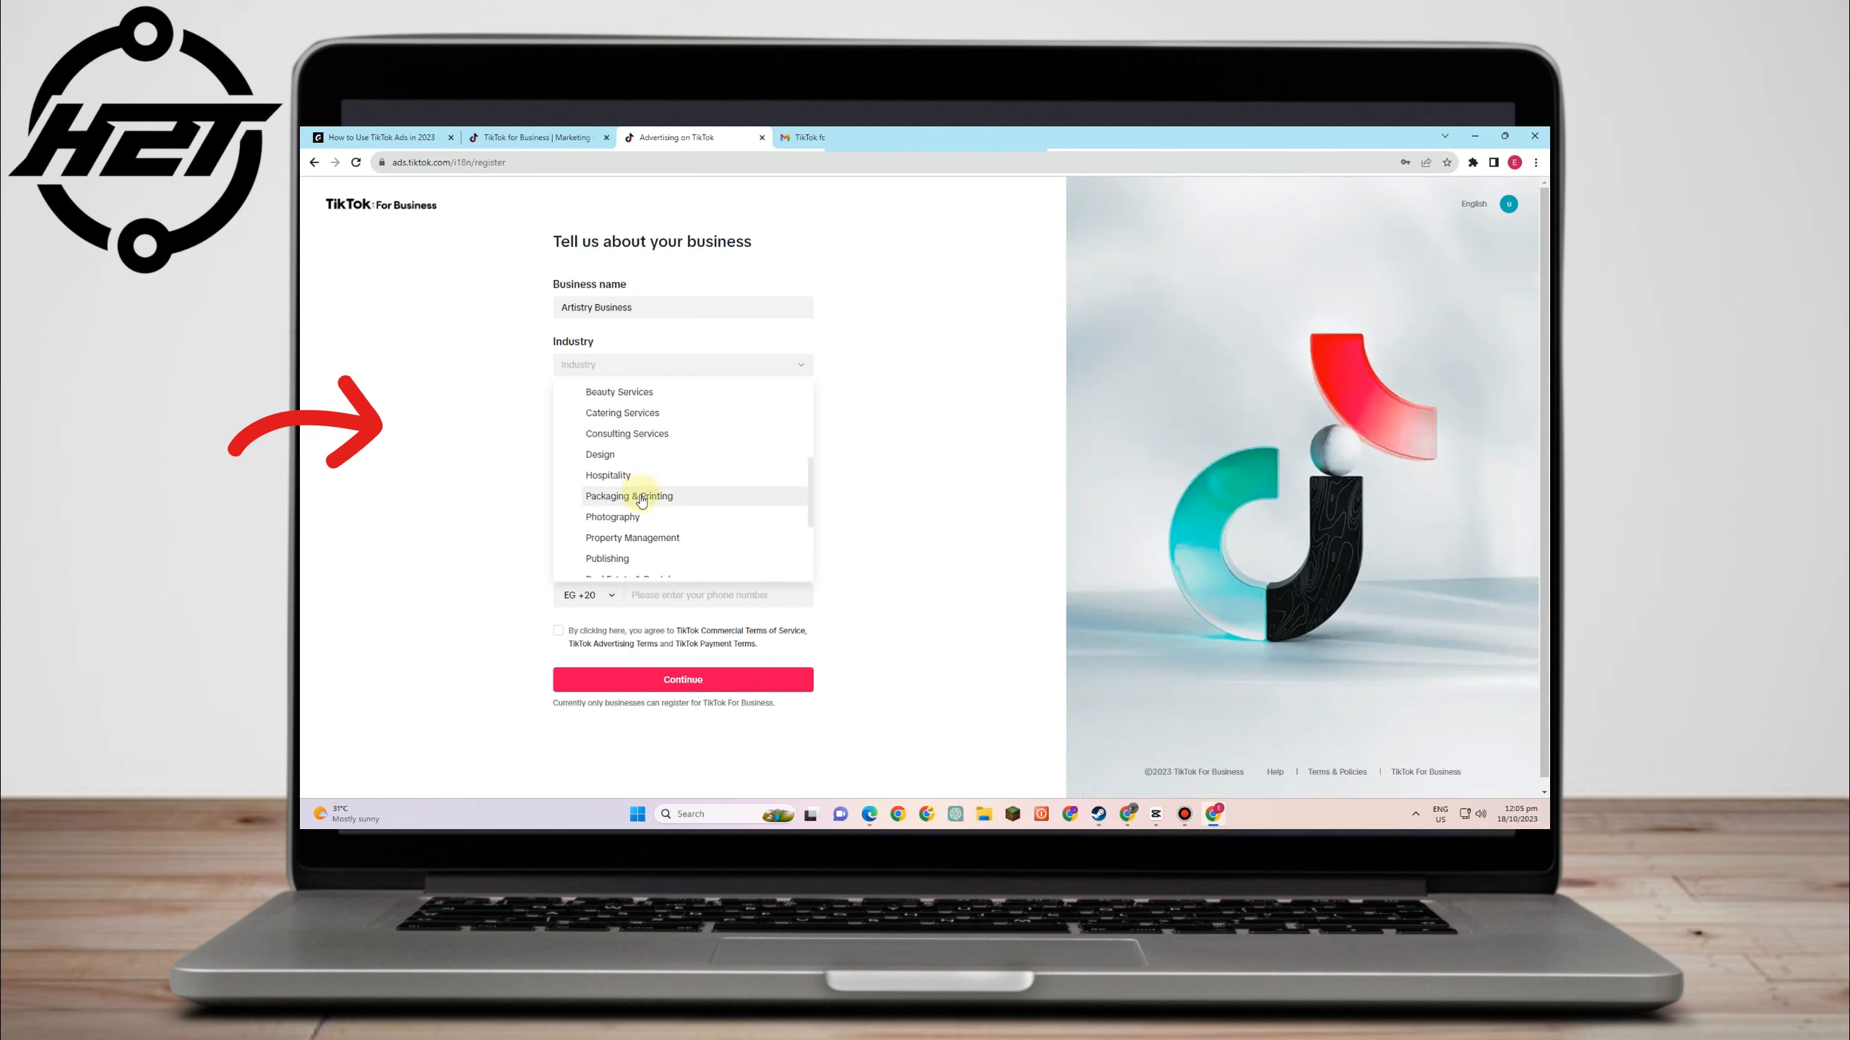
{"action": "scroll", "coordinate": [641, 500], "scroll_direction": "down", "scroll_amount": 3}
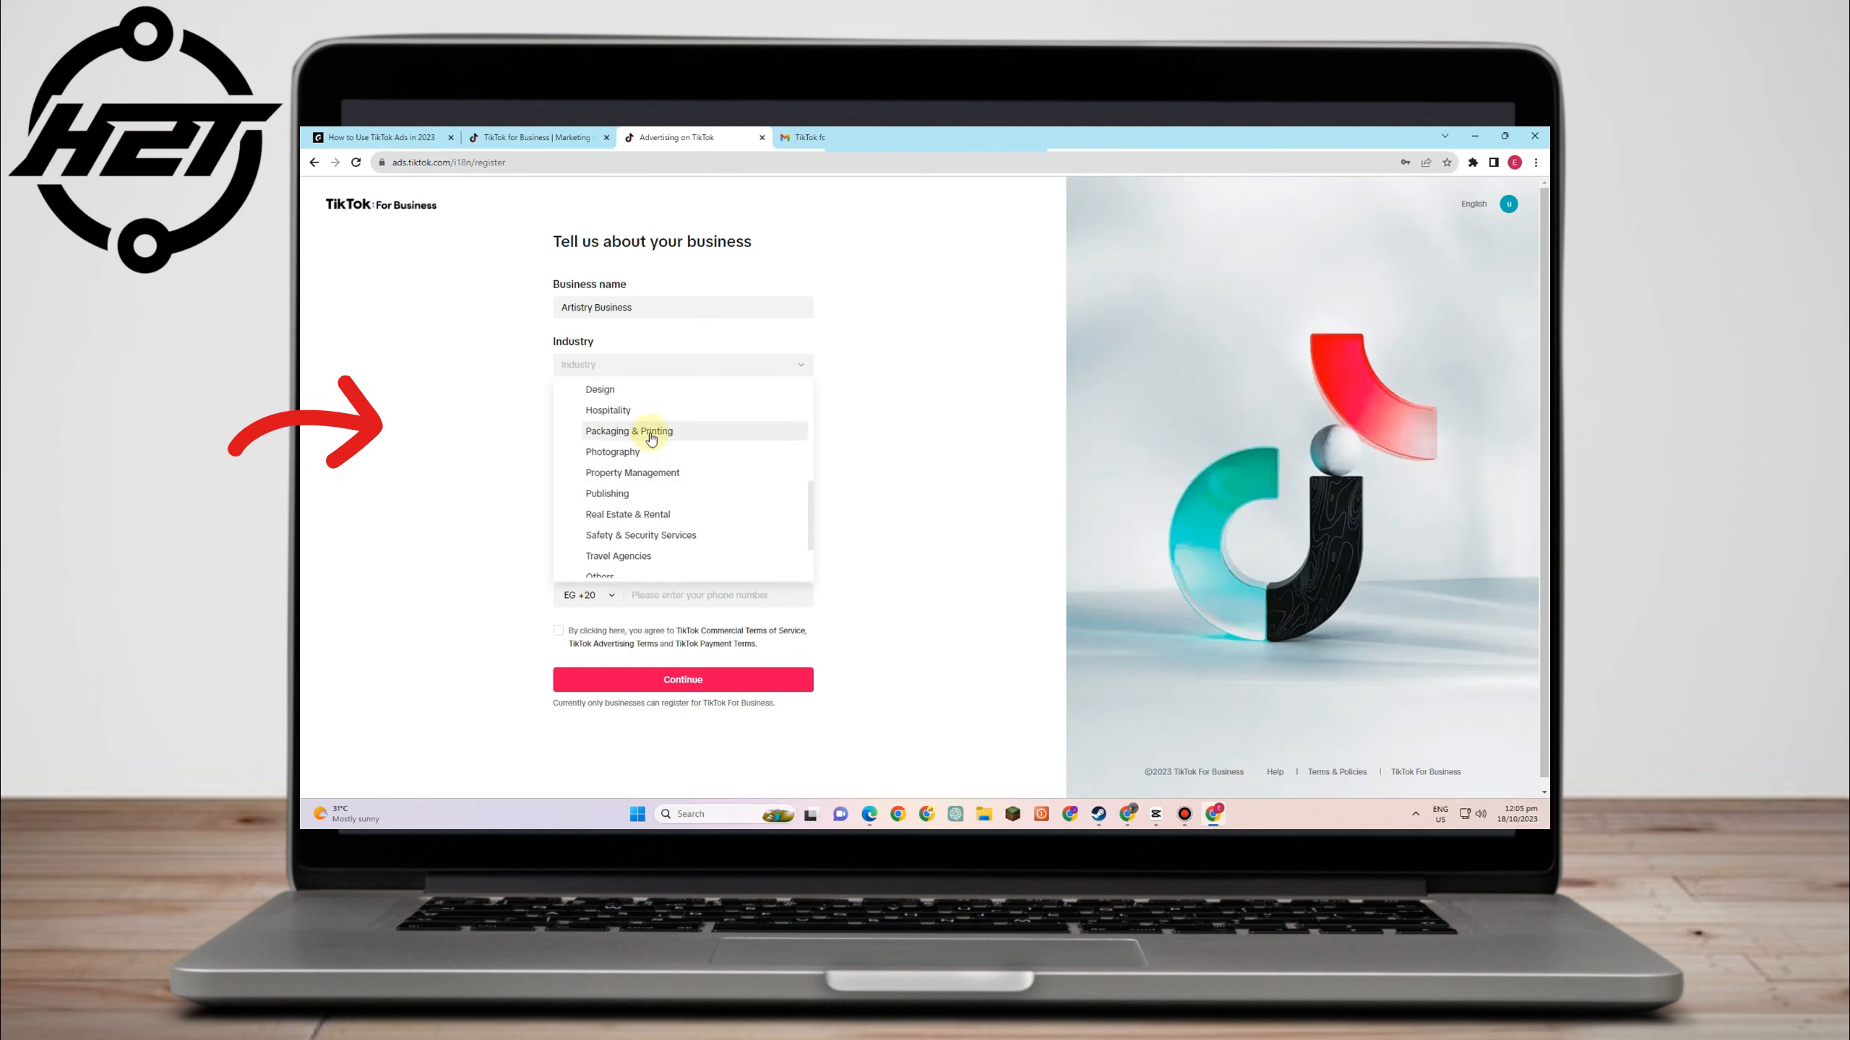
{"action": "scroll", "coordinate": [666, 532], "scroll_direction": "down", "scroll_amount": 3}
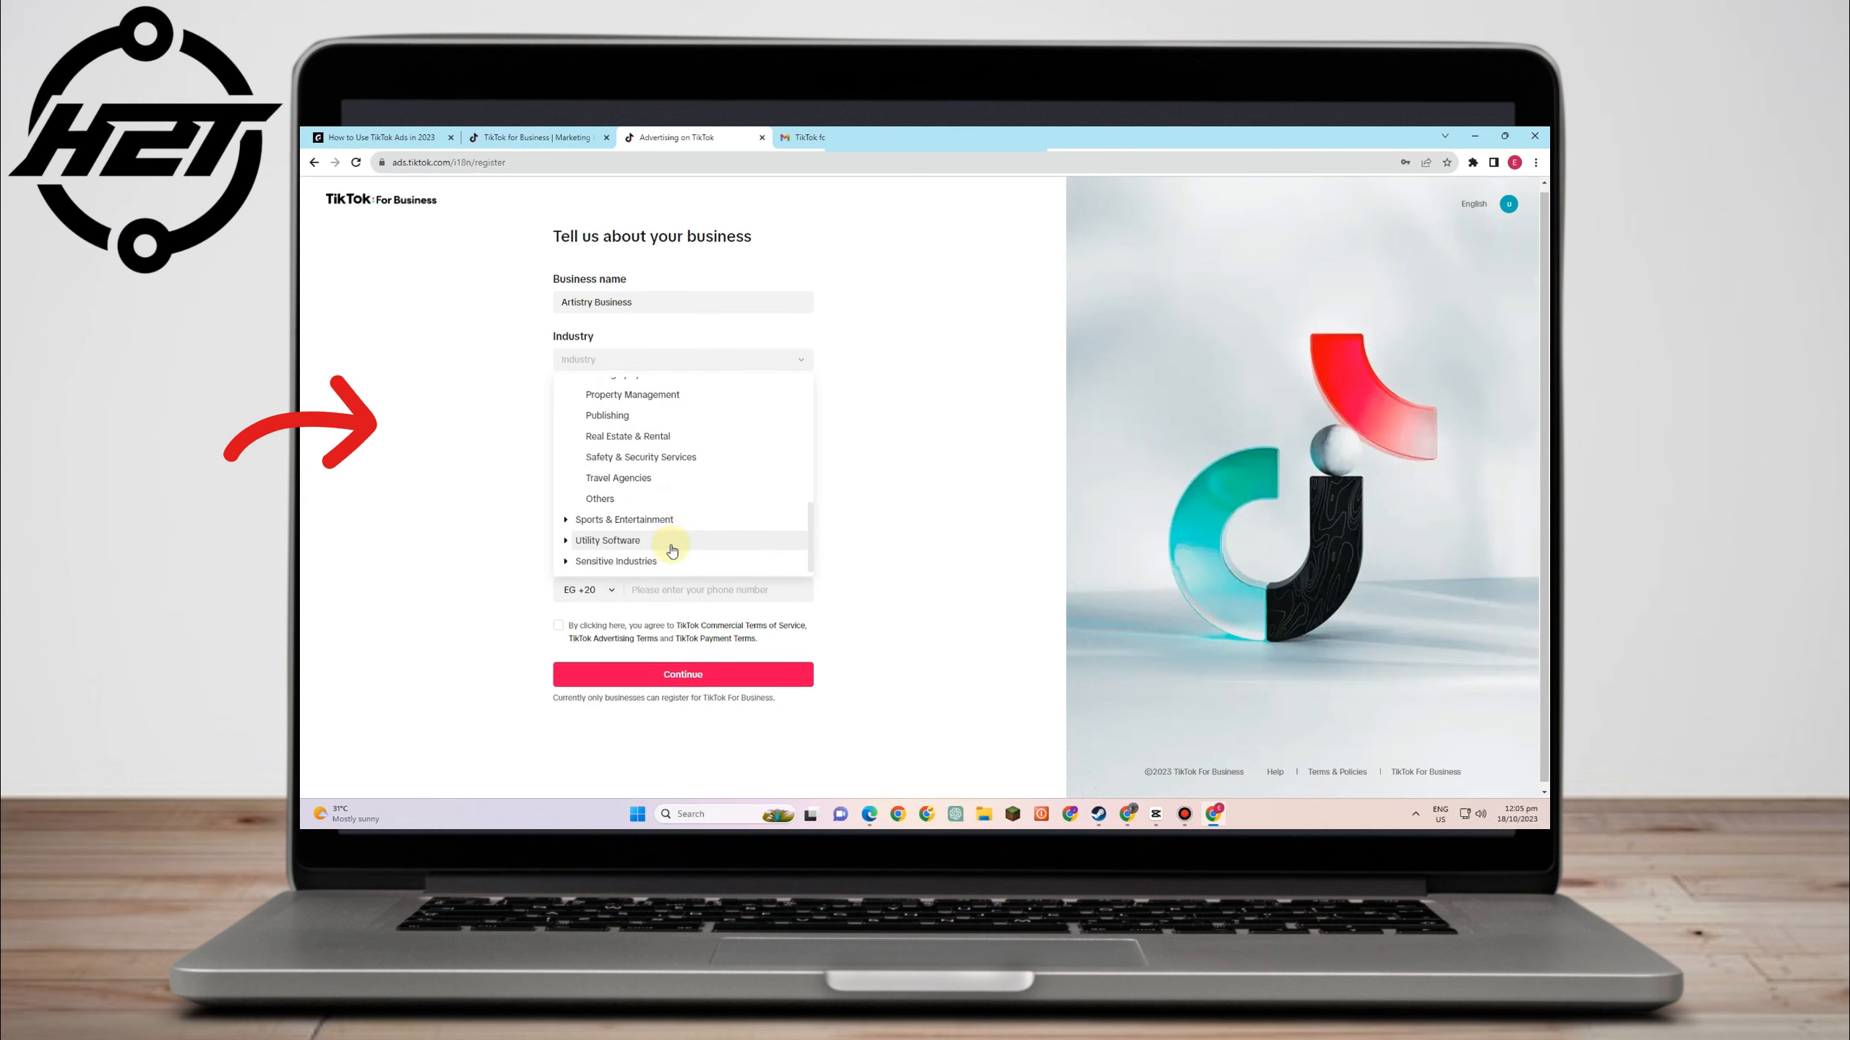
{"action": "scroll", "coordinate": [656, 481], "scroll_direction": "up", "scroll_amount": 3}
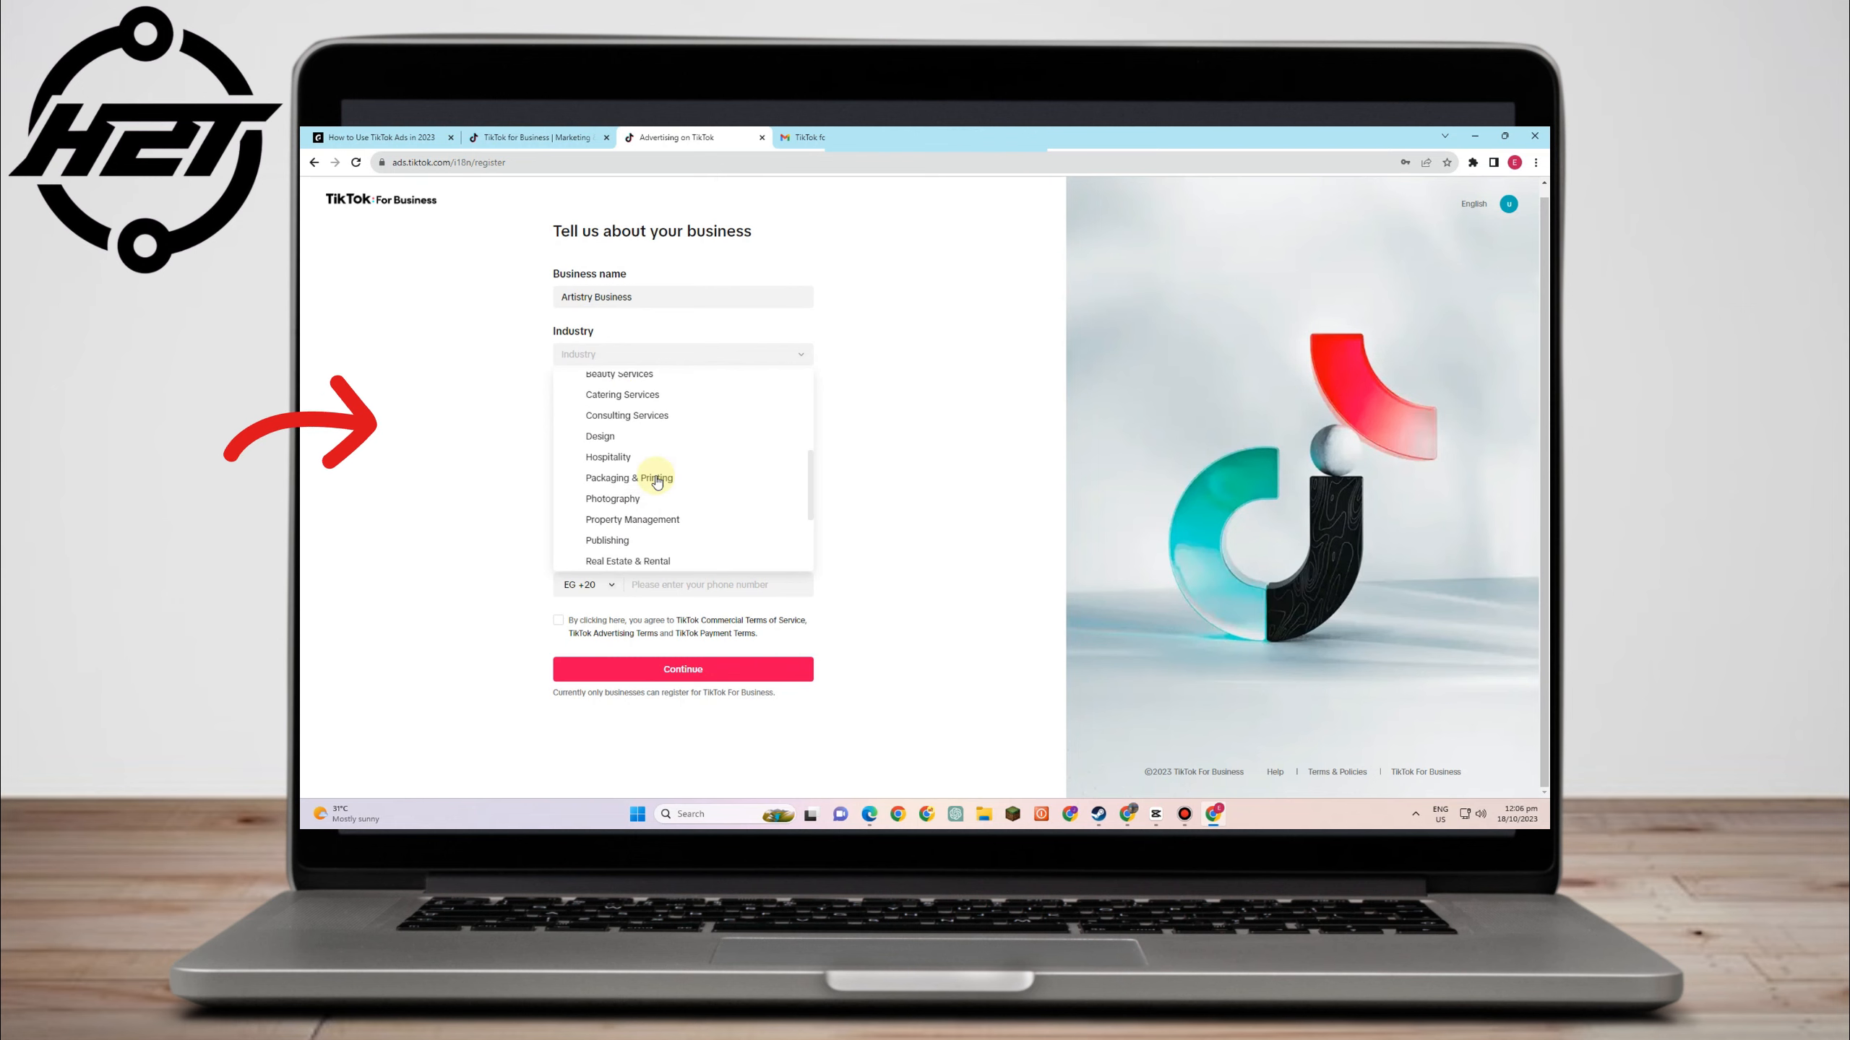
{"action": "left_click", "coordinate": [650, 437]}
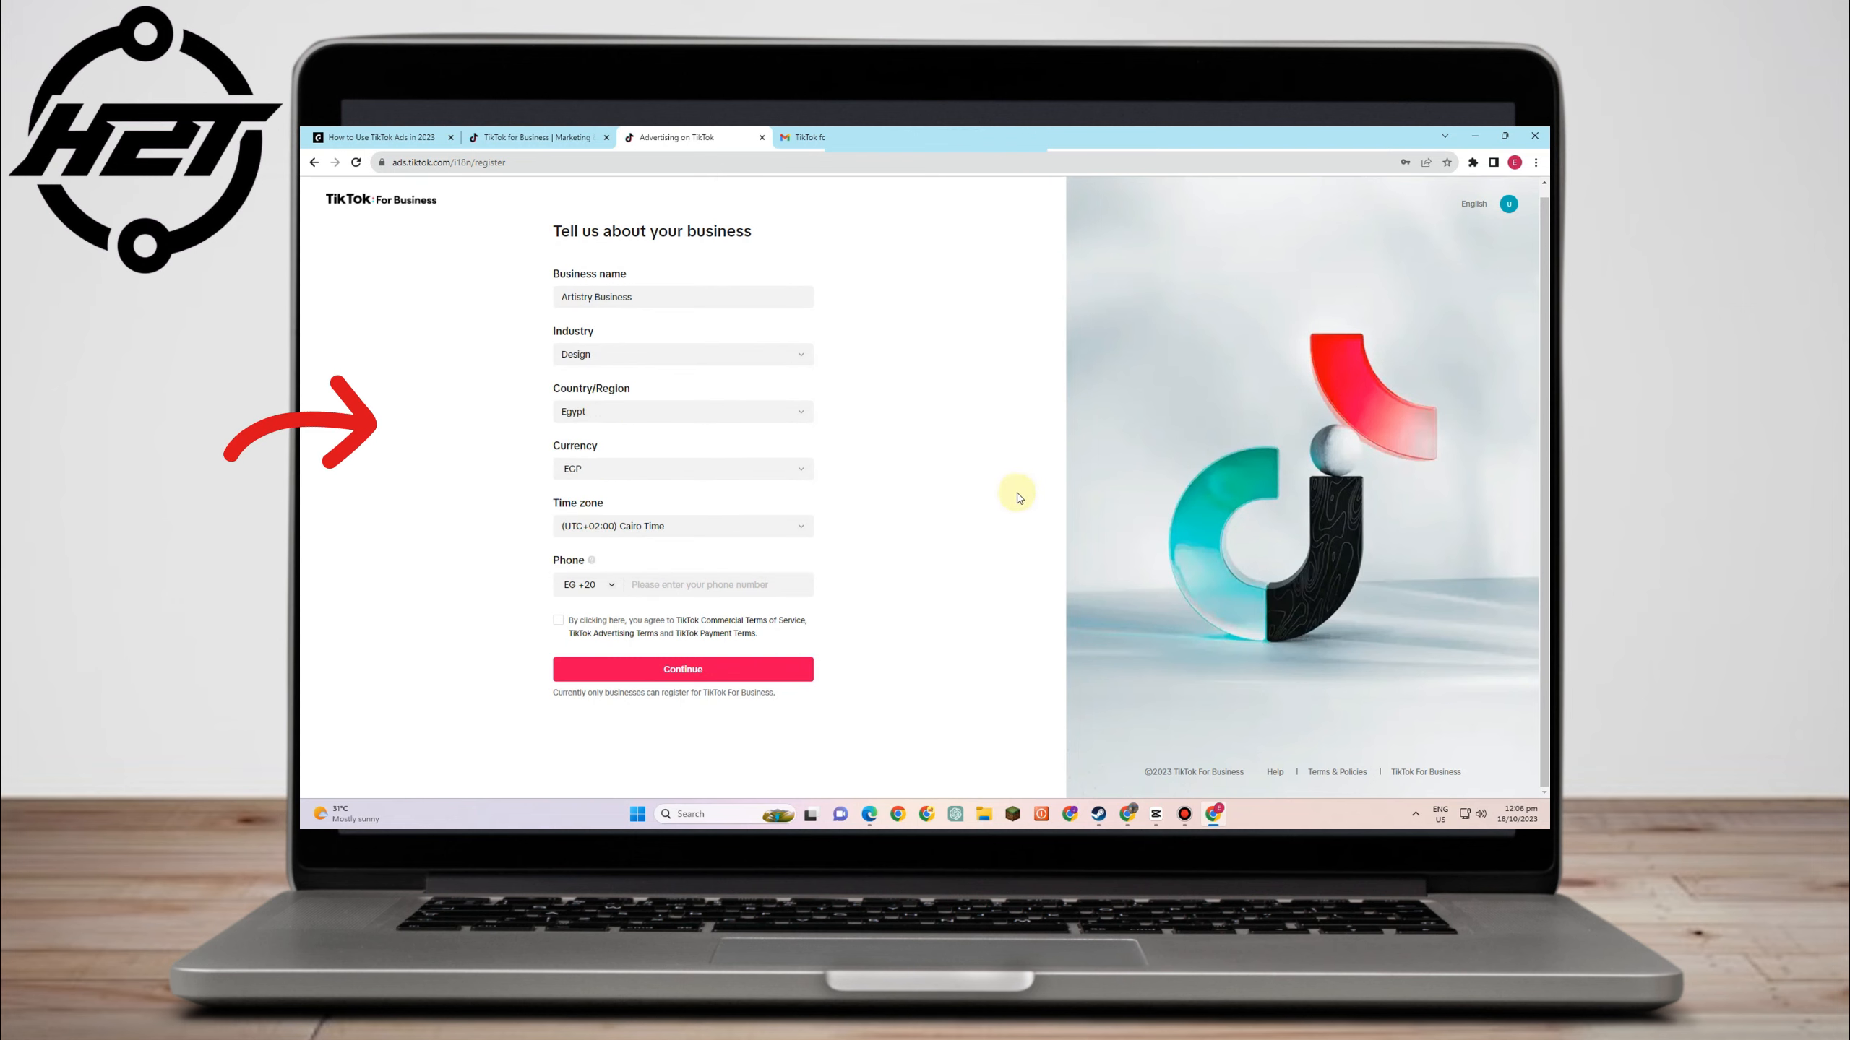
- Enter the business phone number, accept the terms, and submit the details
{"action": "left_click", "coordinate": [684, 583]}
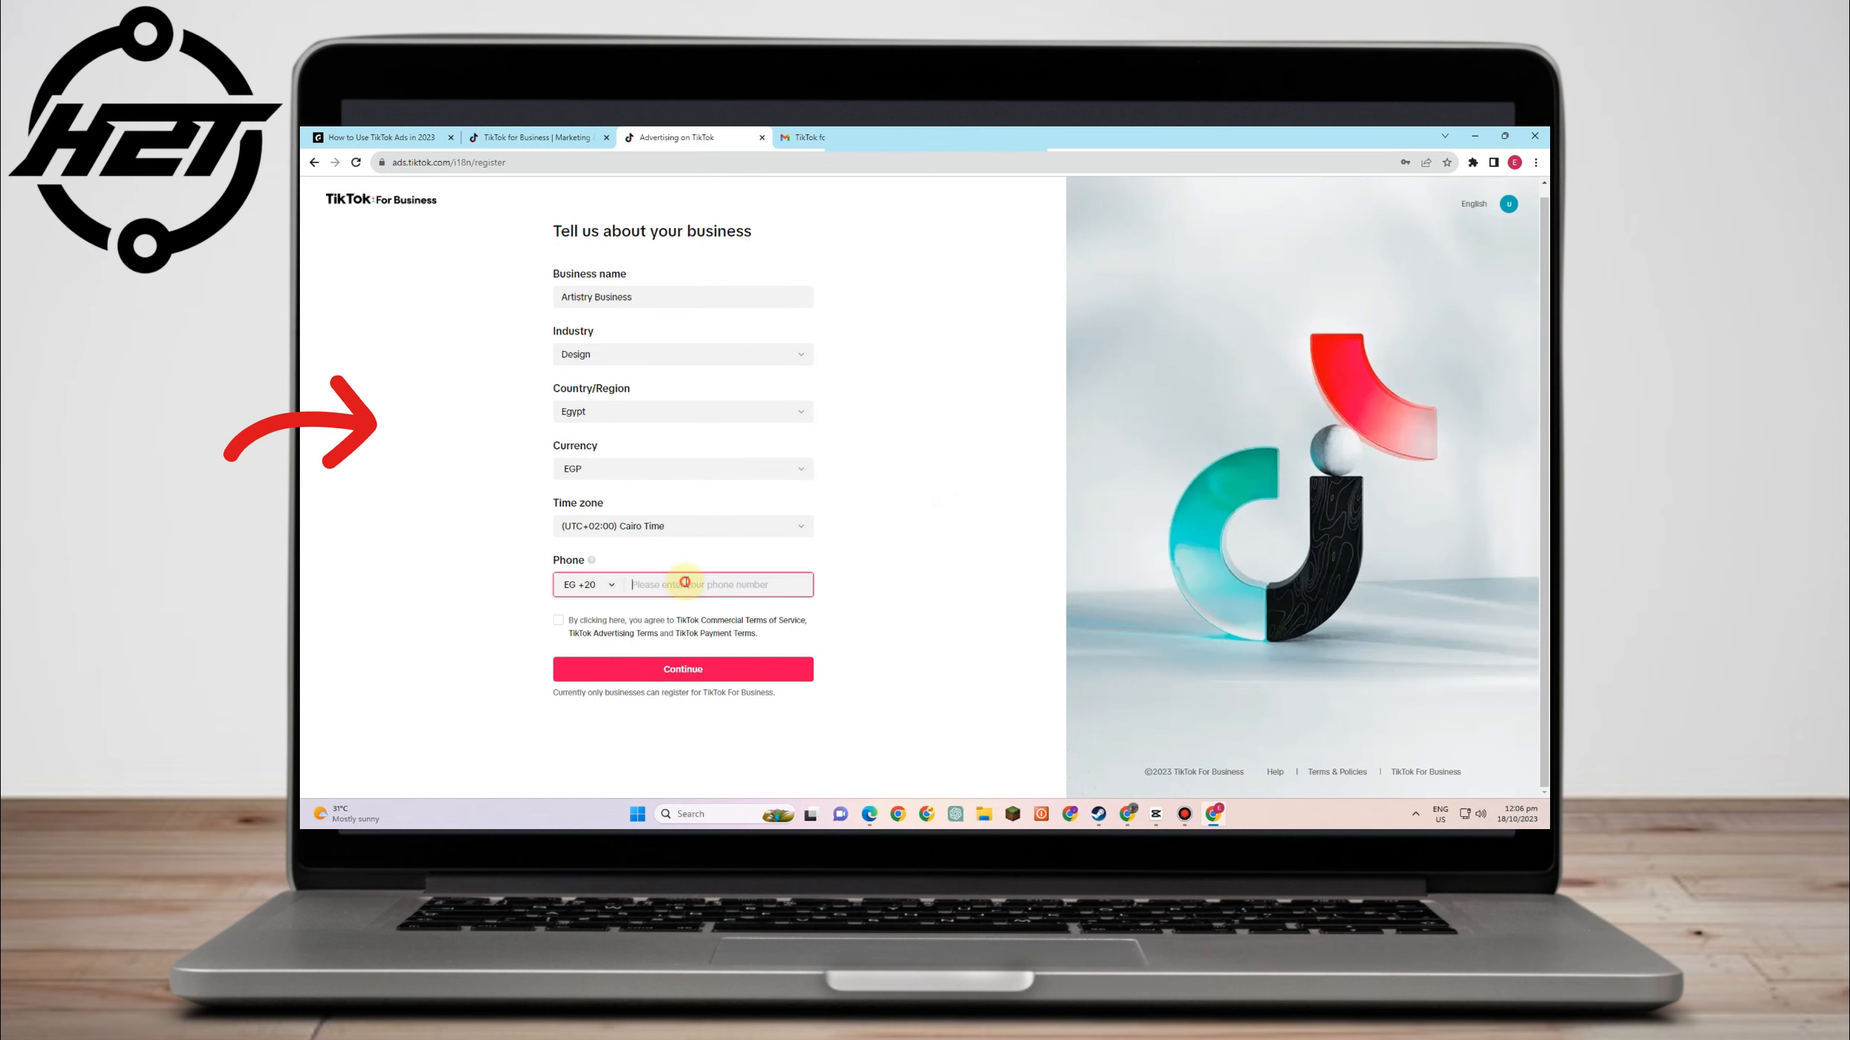
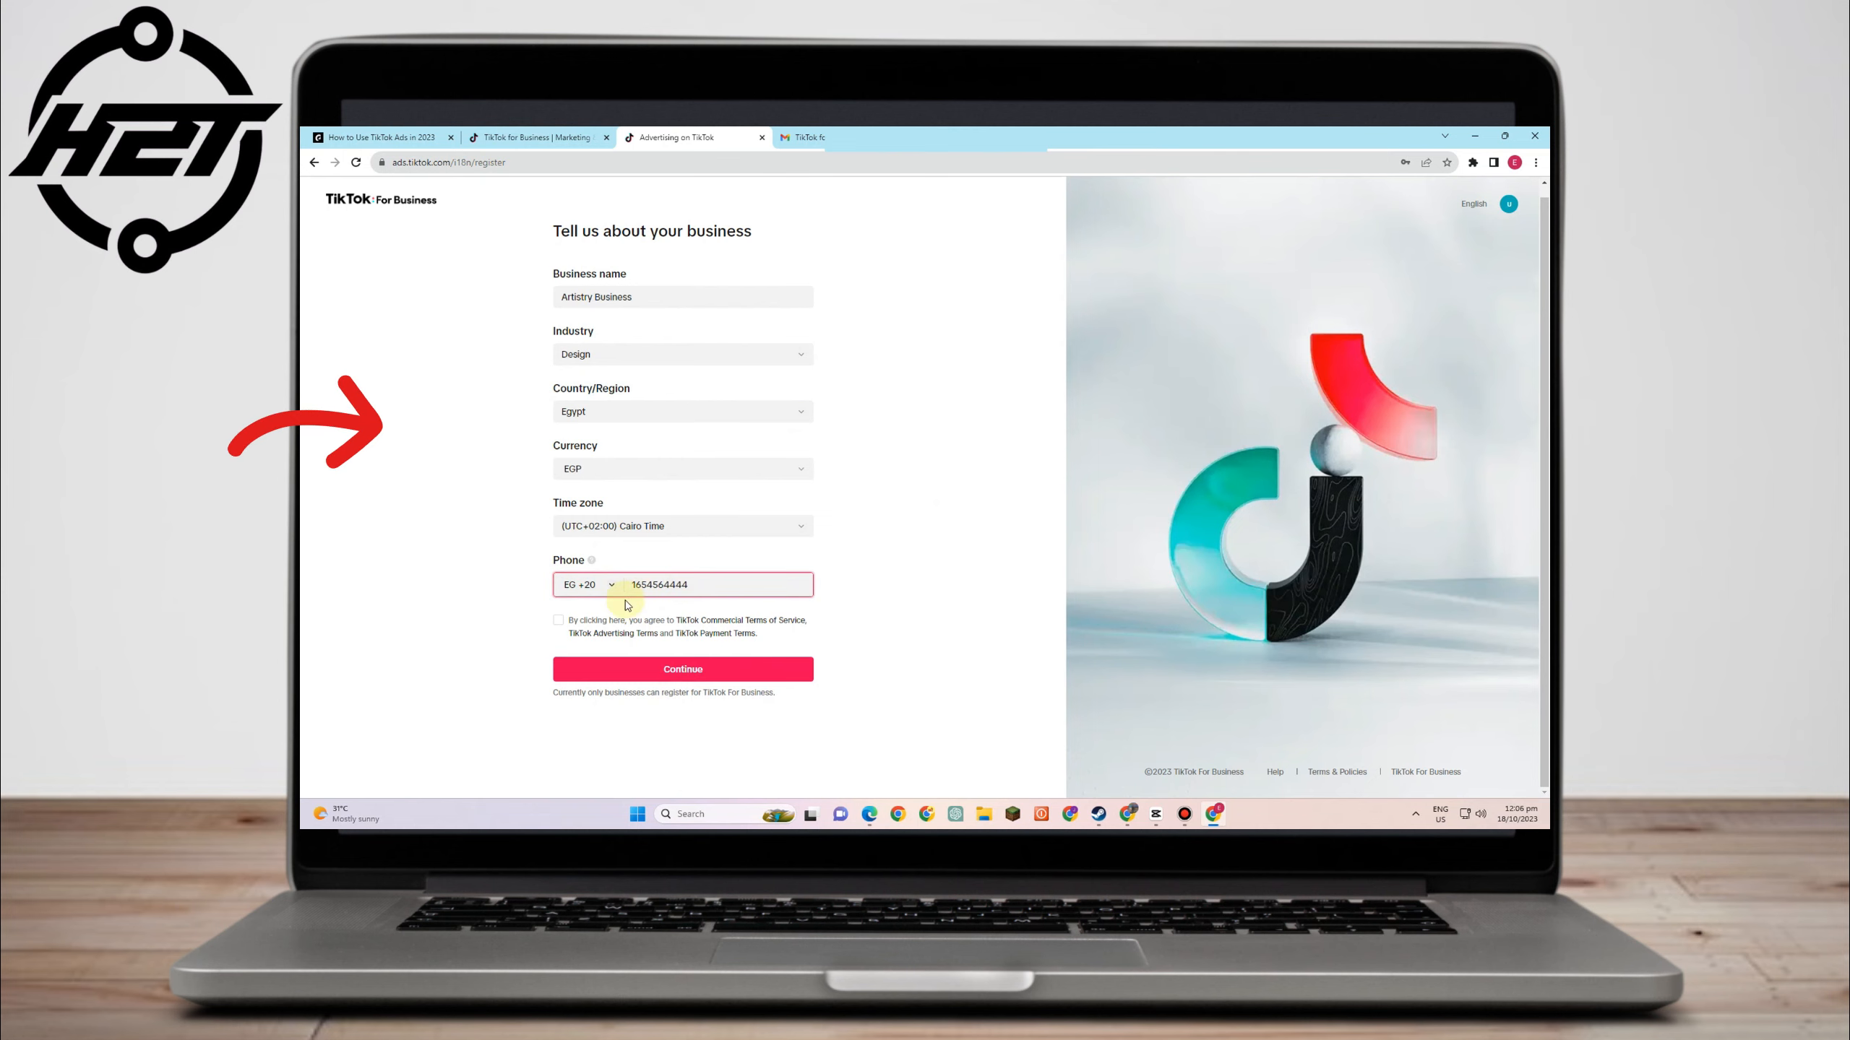
{"action": "left_click", "coordinate": [558, 620]}
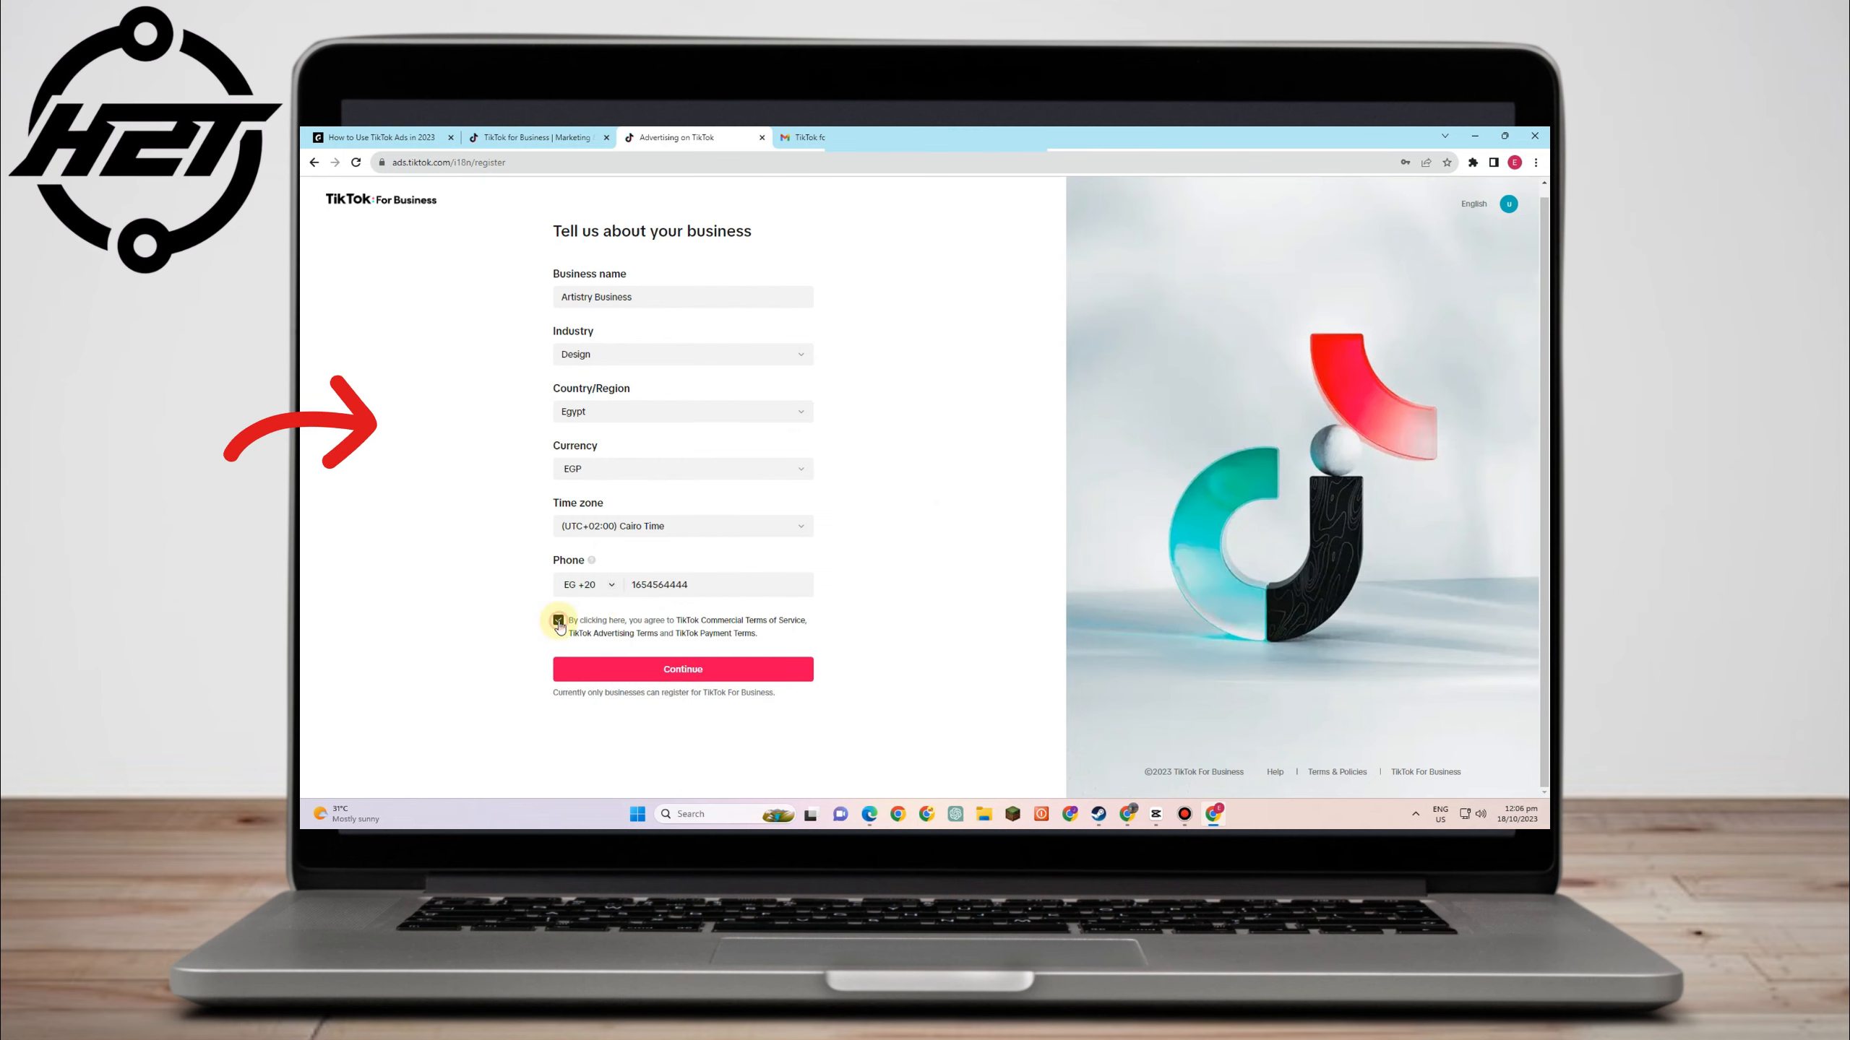
{"action": "left_click", "coordinate": [717, 670]}
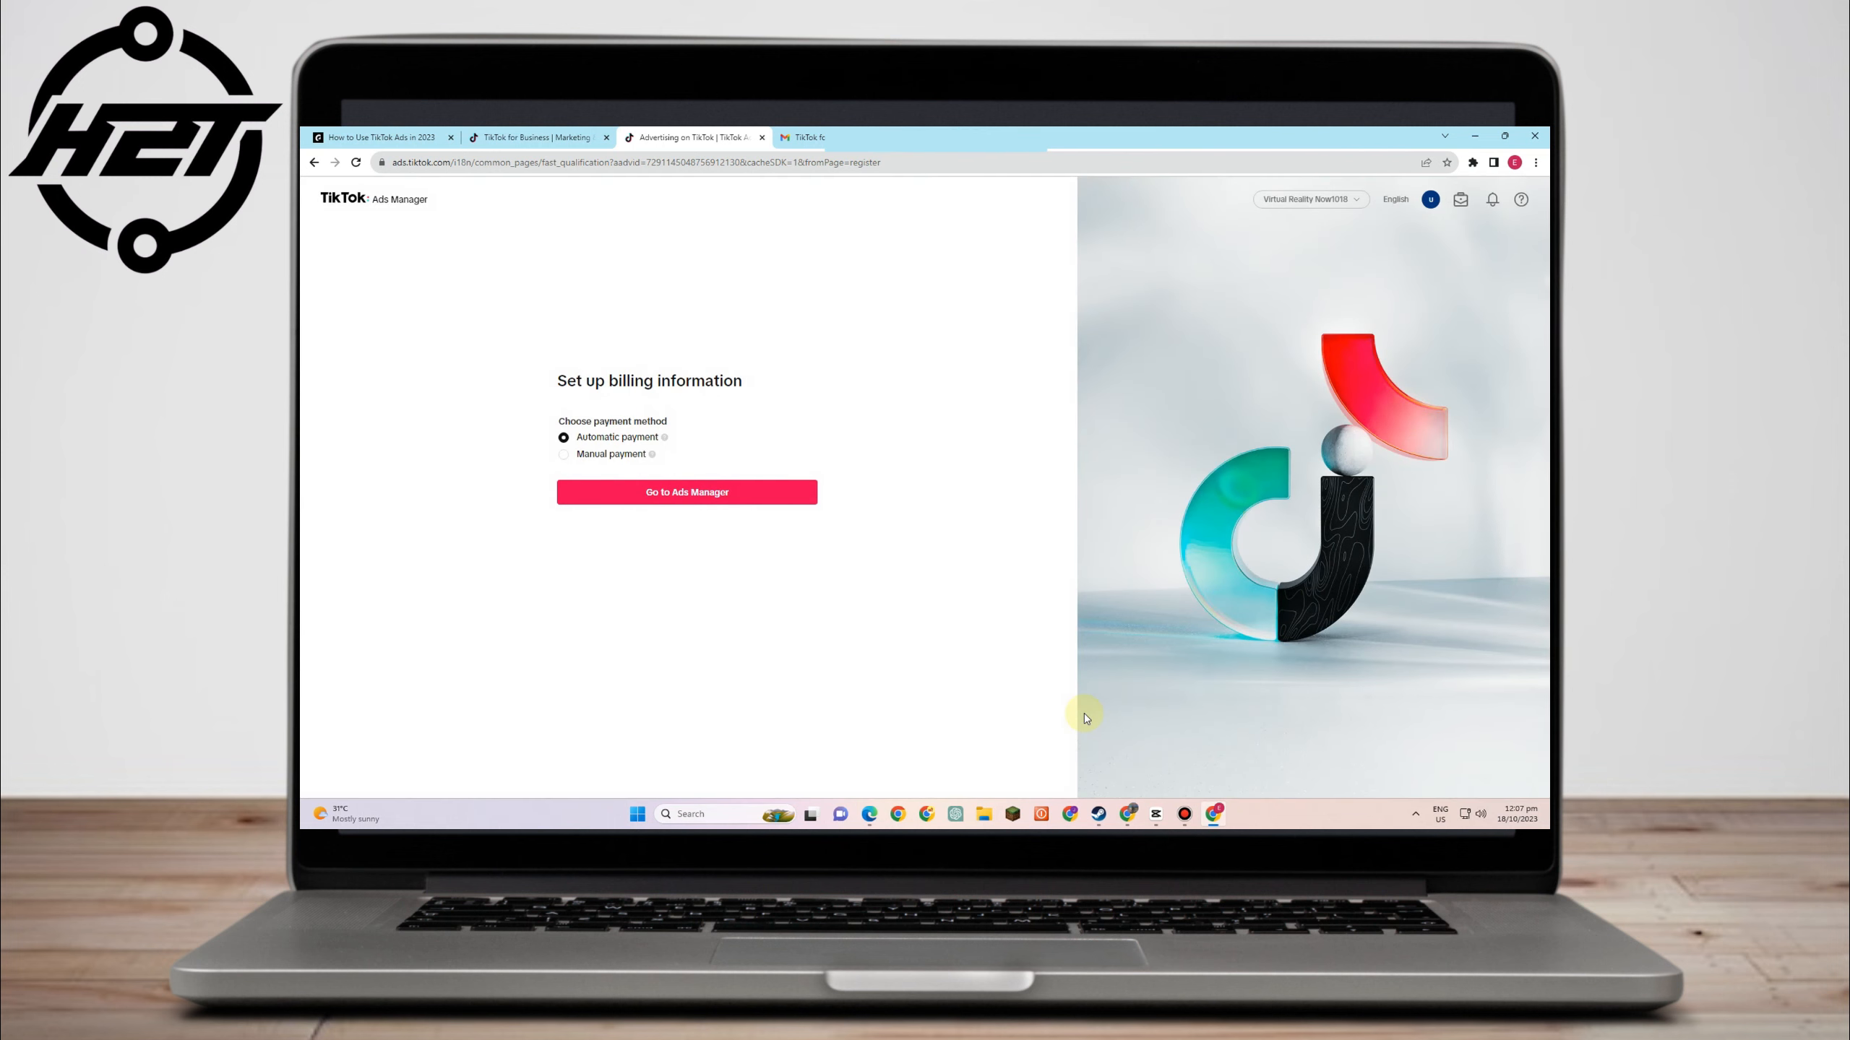
- Finish billing setup and move on to Business Center account registration
{"action": "left_click", "coordinate": [652, 496]}
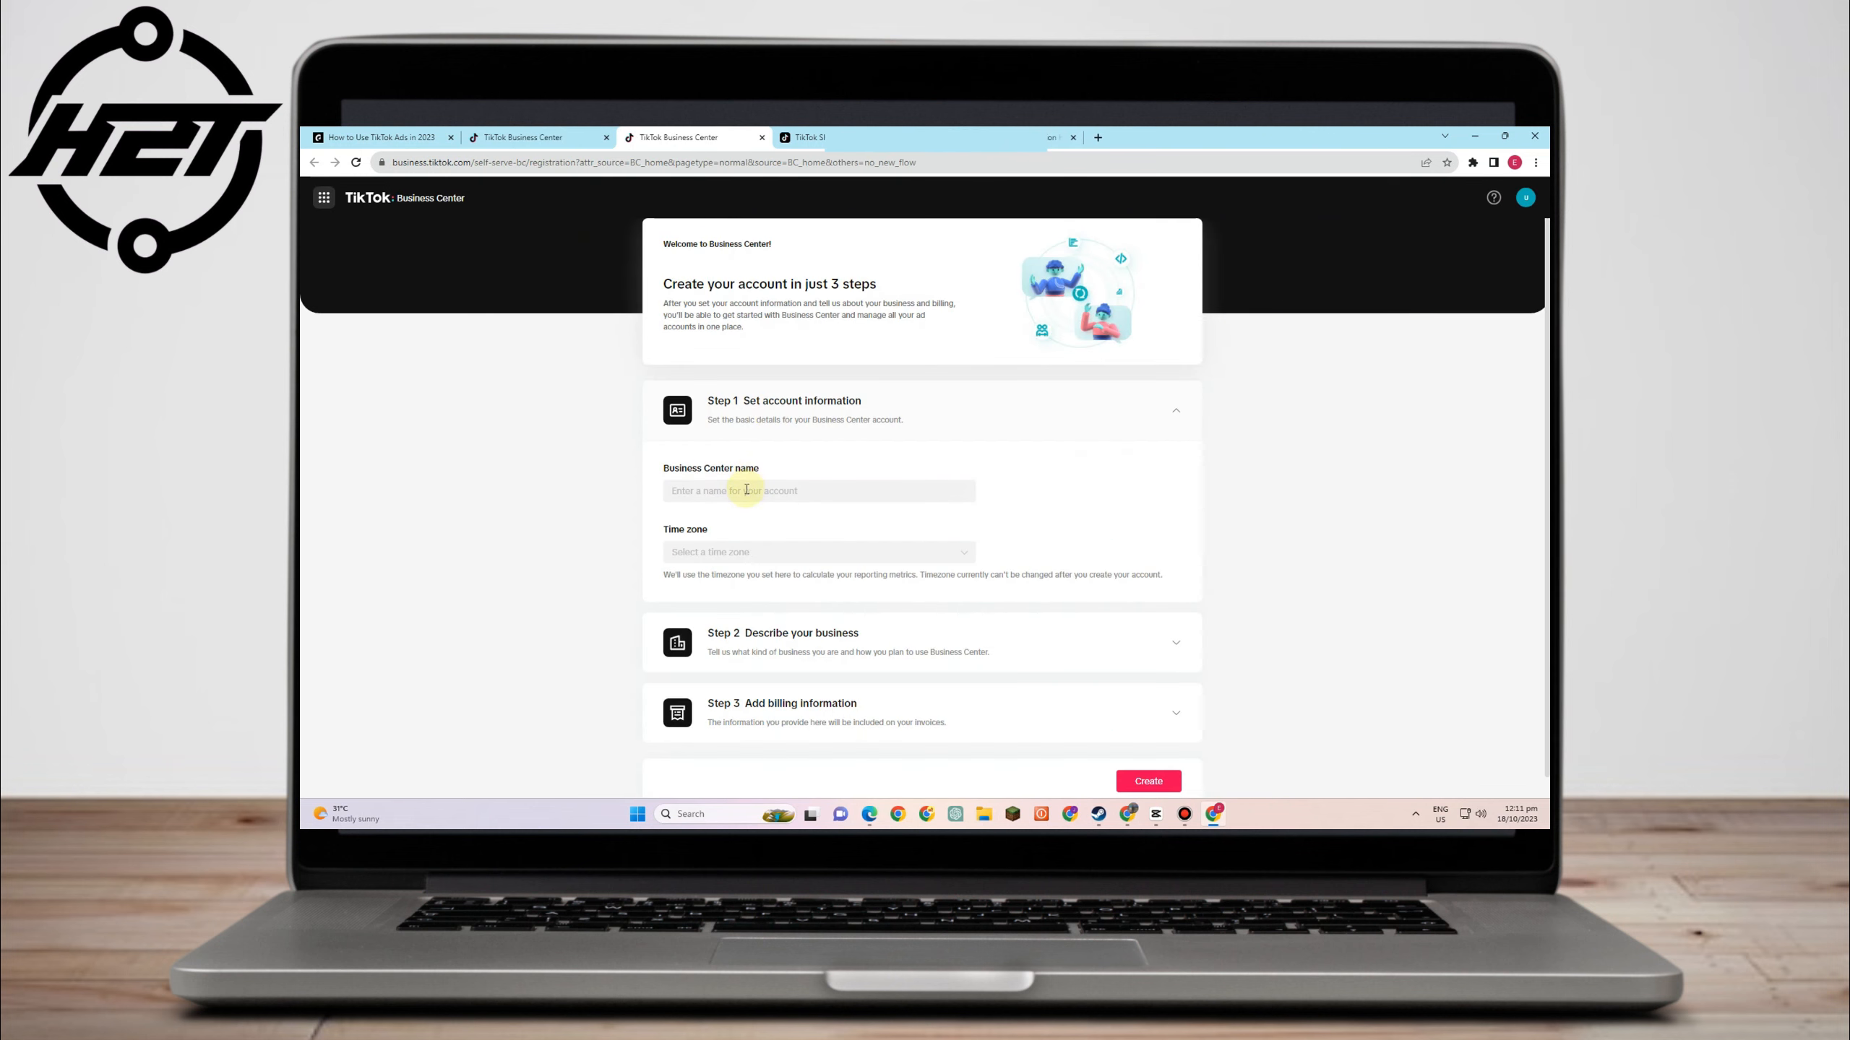
{"action": "left_click", "coordinate": [747, 490]}
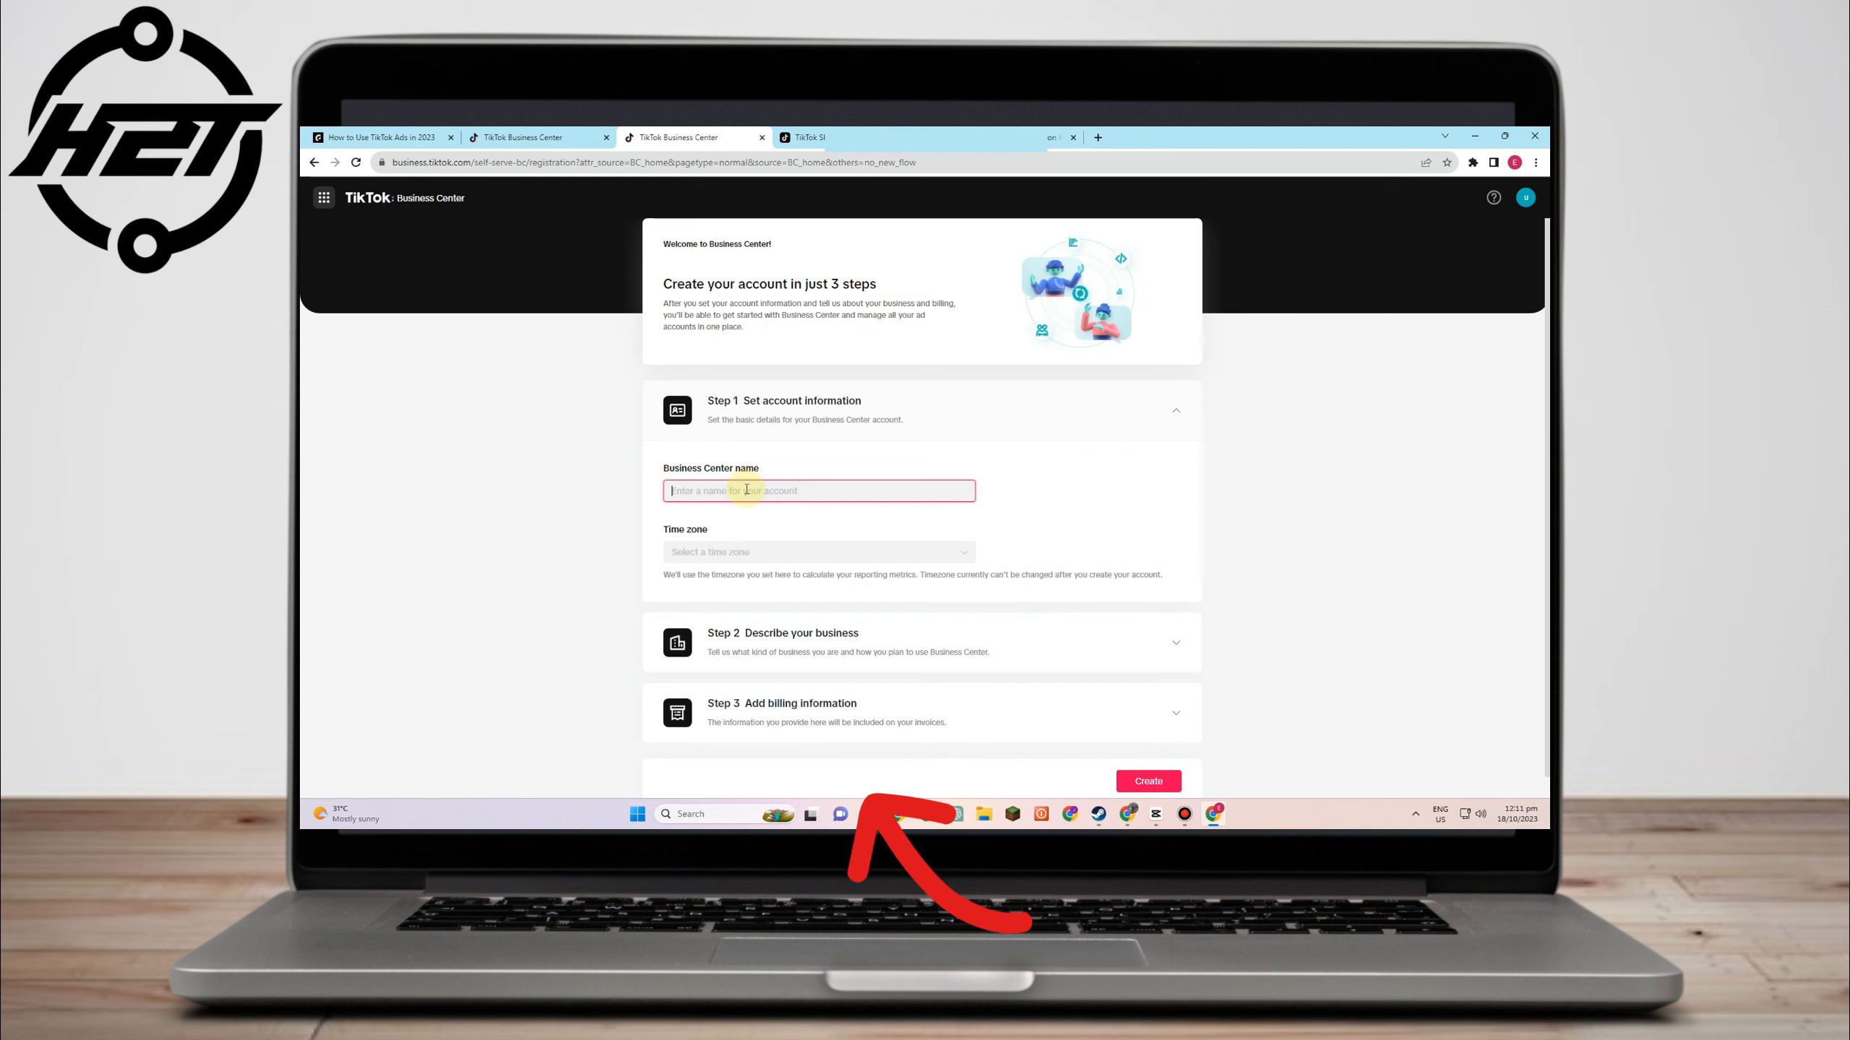
- Name the Business Center 'Virtual Reality Now' and pick an initial time zone
{"action": "type", "text": "Virtual Reality Now"}
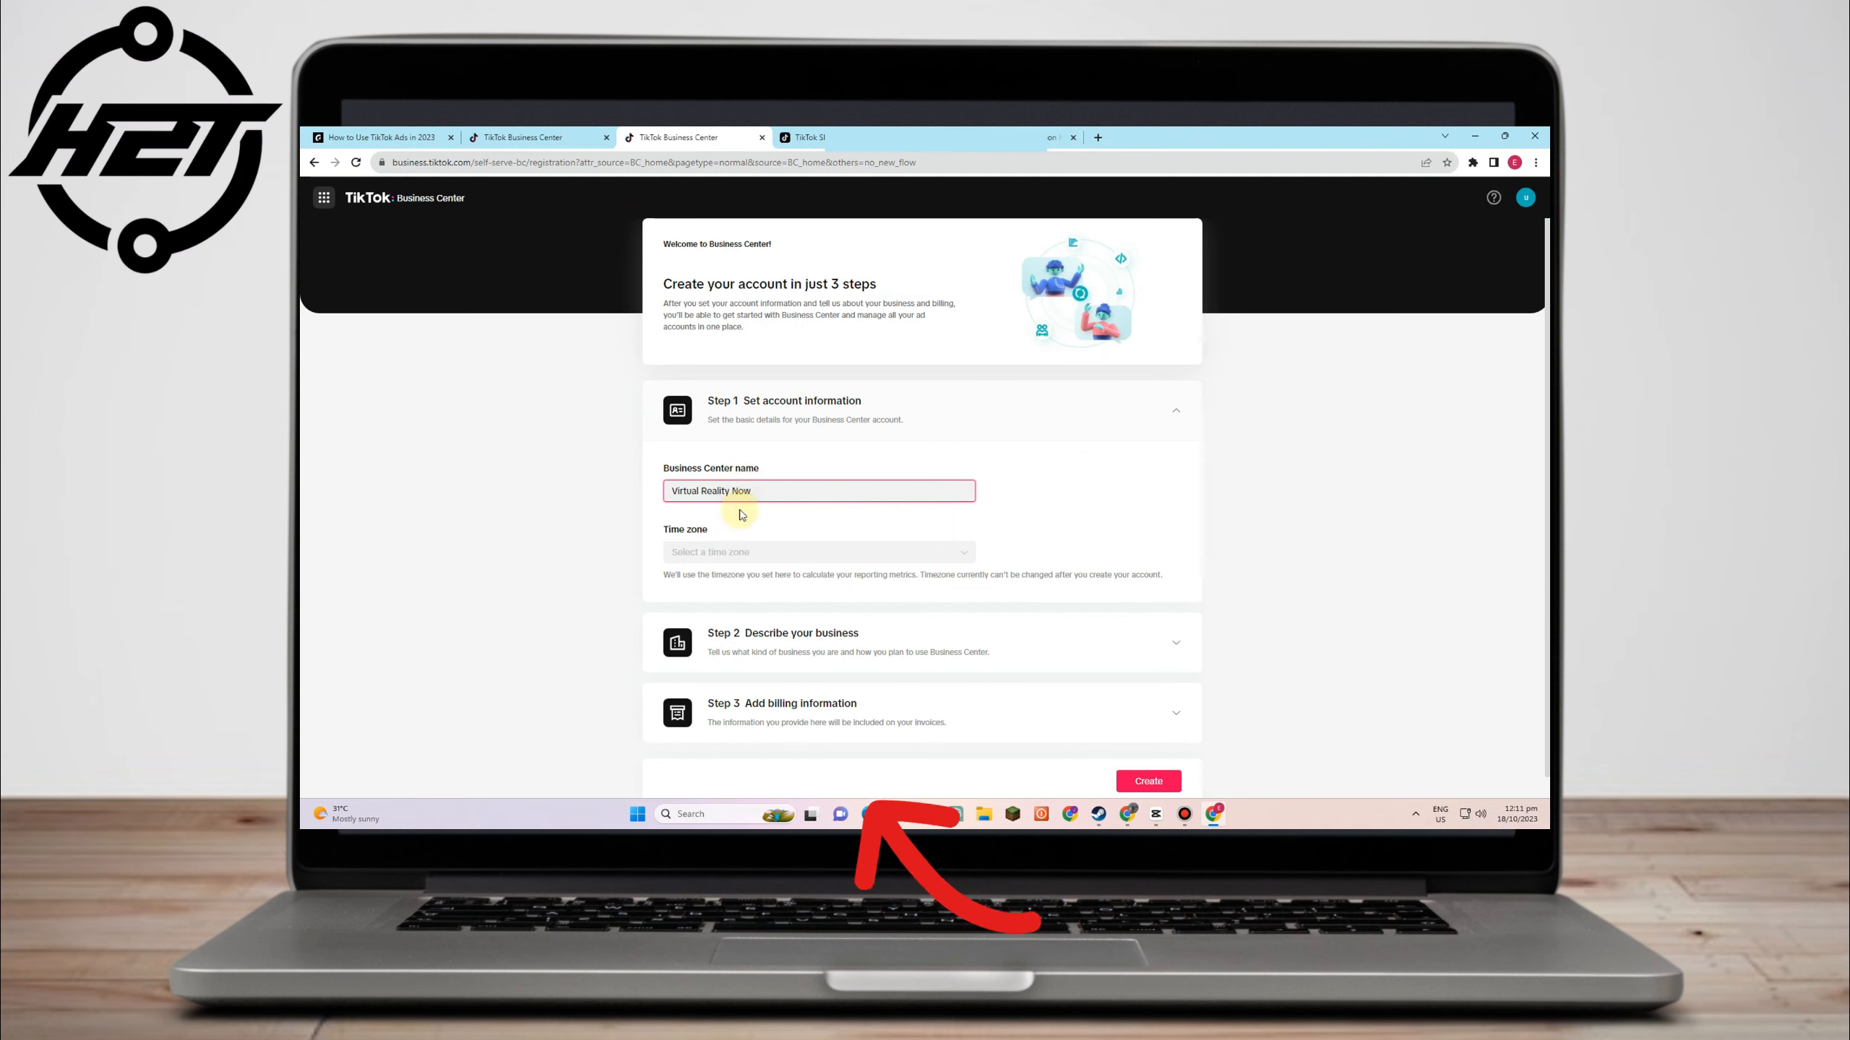
{"action": "left_click", "coordinate": [794, 551]}
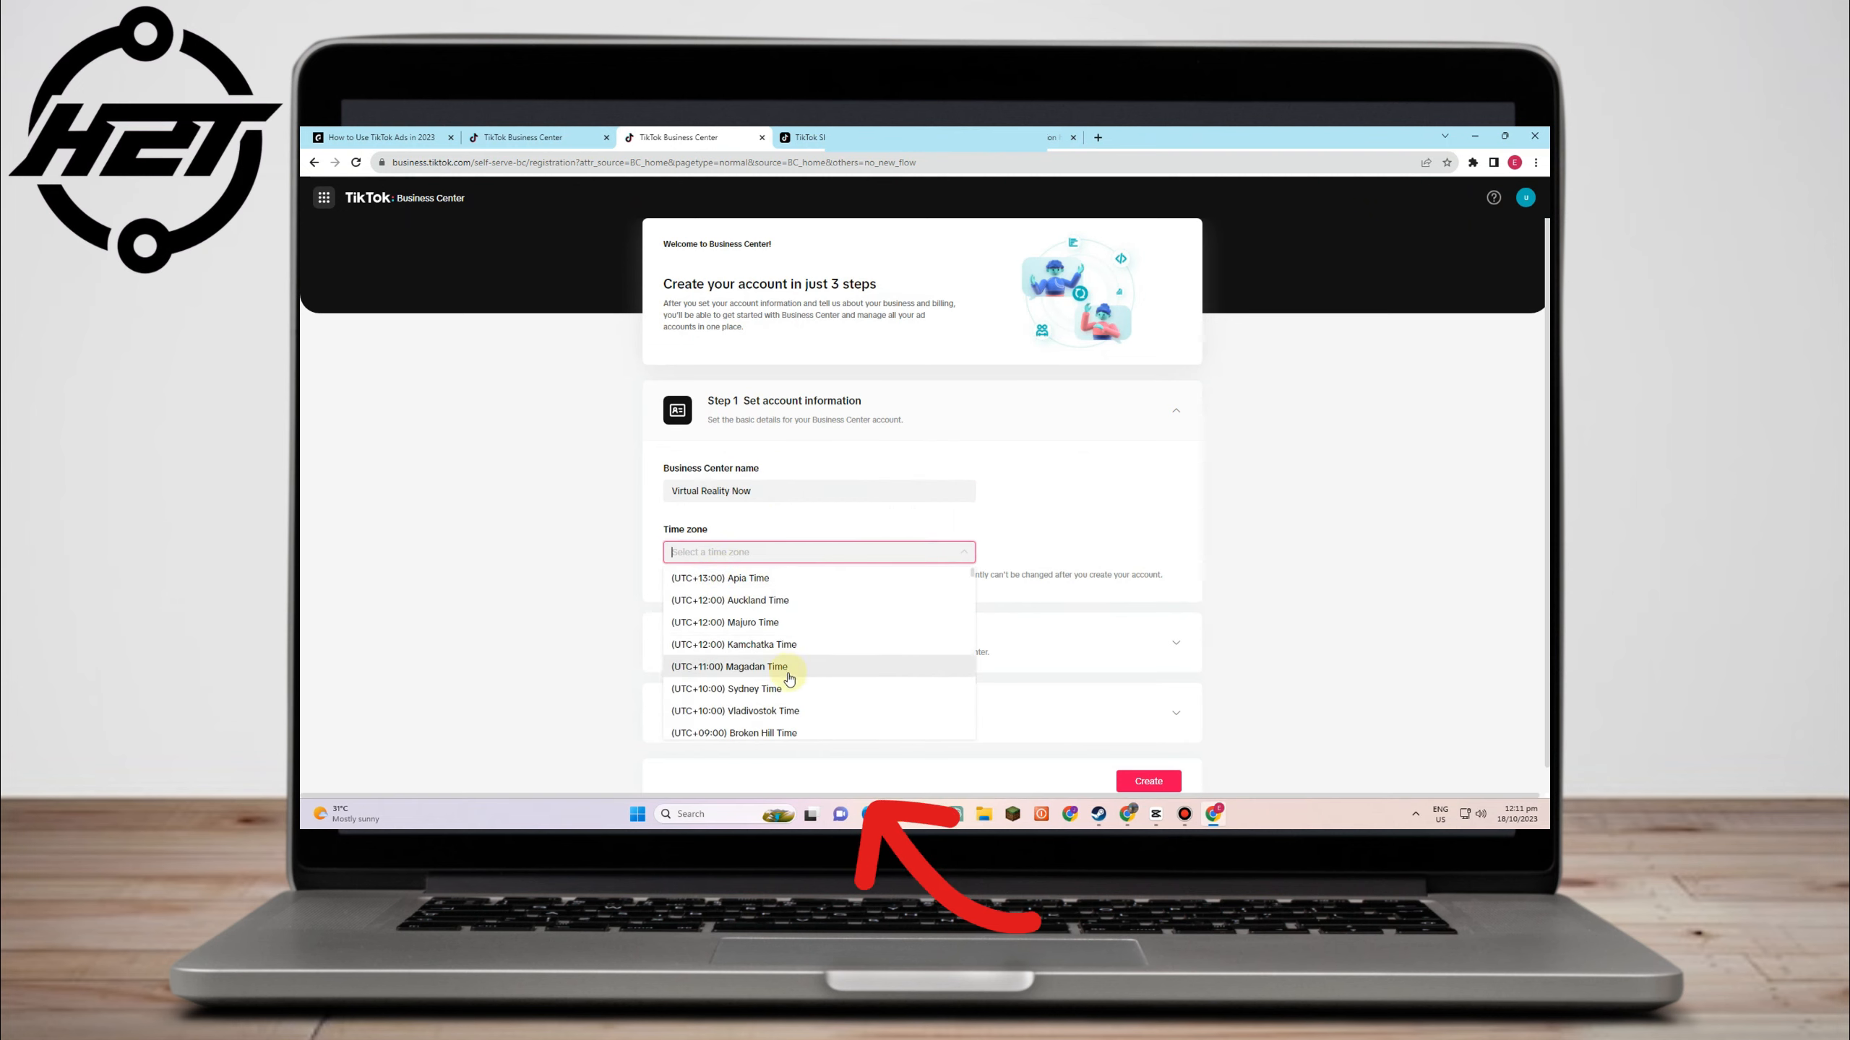
{"action": "left_click", "coordinate": [790, 642]}
{"action": "scroll", "coordinate": [780, 438], "scroll_direction": "down", "scroll_amount": 2}
{"action": "scroll", "coordinate": [779, 438], "scroll_direction": "up", "scroll_amount": 2}
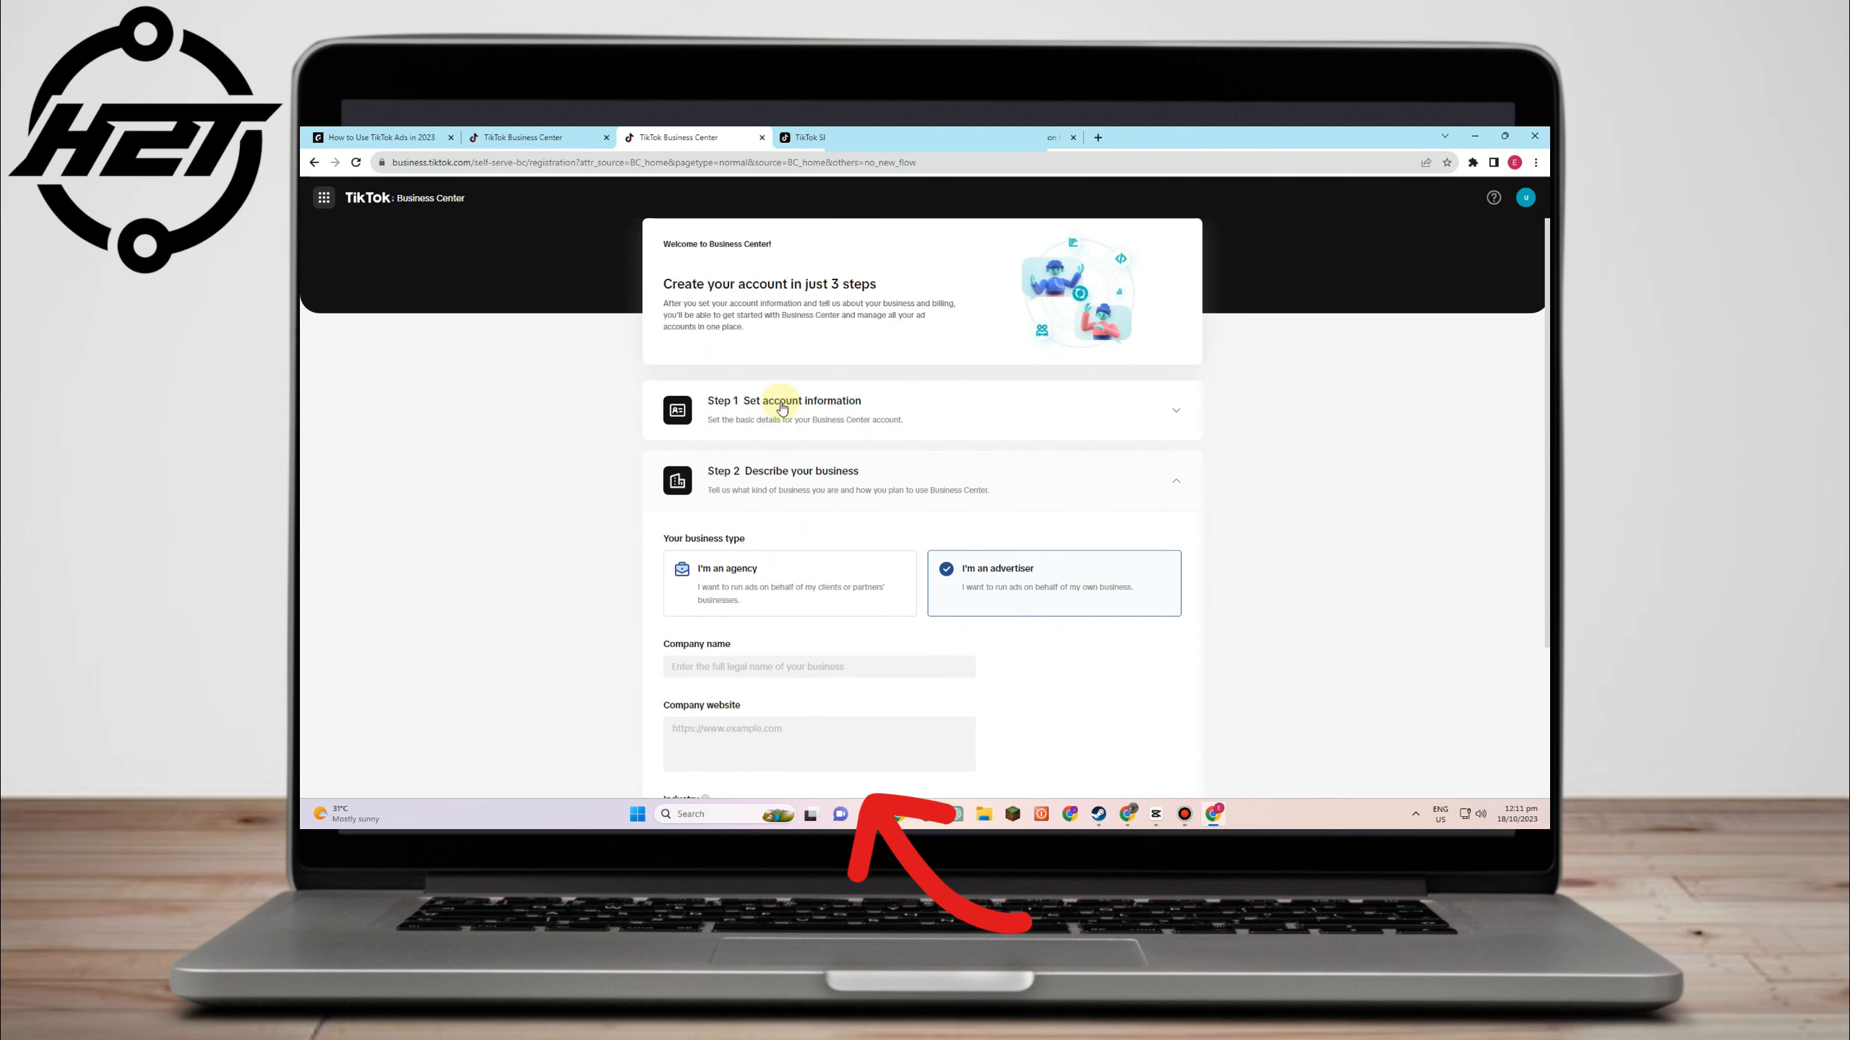
- Reuse 'Virtual Reality Now' as the company name and choose Services as the industry
{"action": "left_click", "coordinate": [780, 407]}
{"action": "left_click_drag", "start_coordinate": [764, 488], "coordinate": [512, 489]}
{"action": "key", "text": "ctrl+c"}
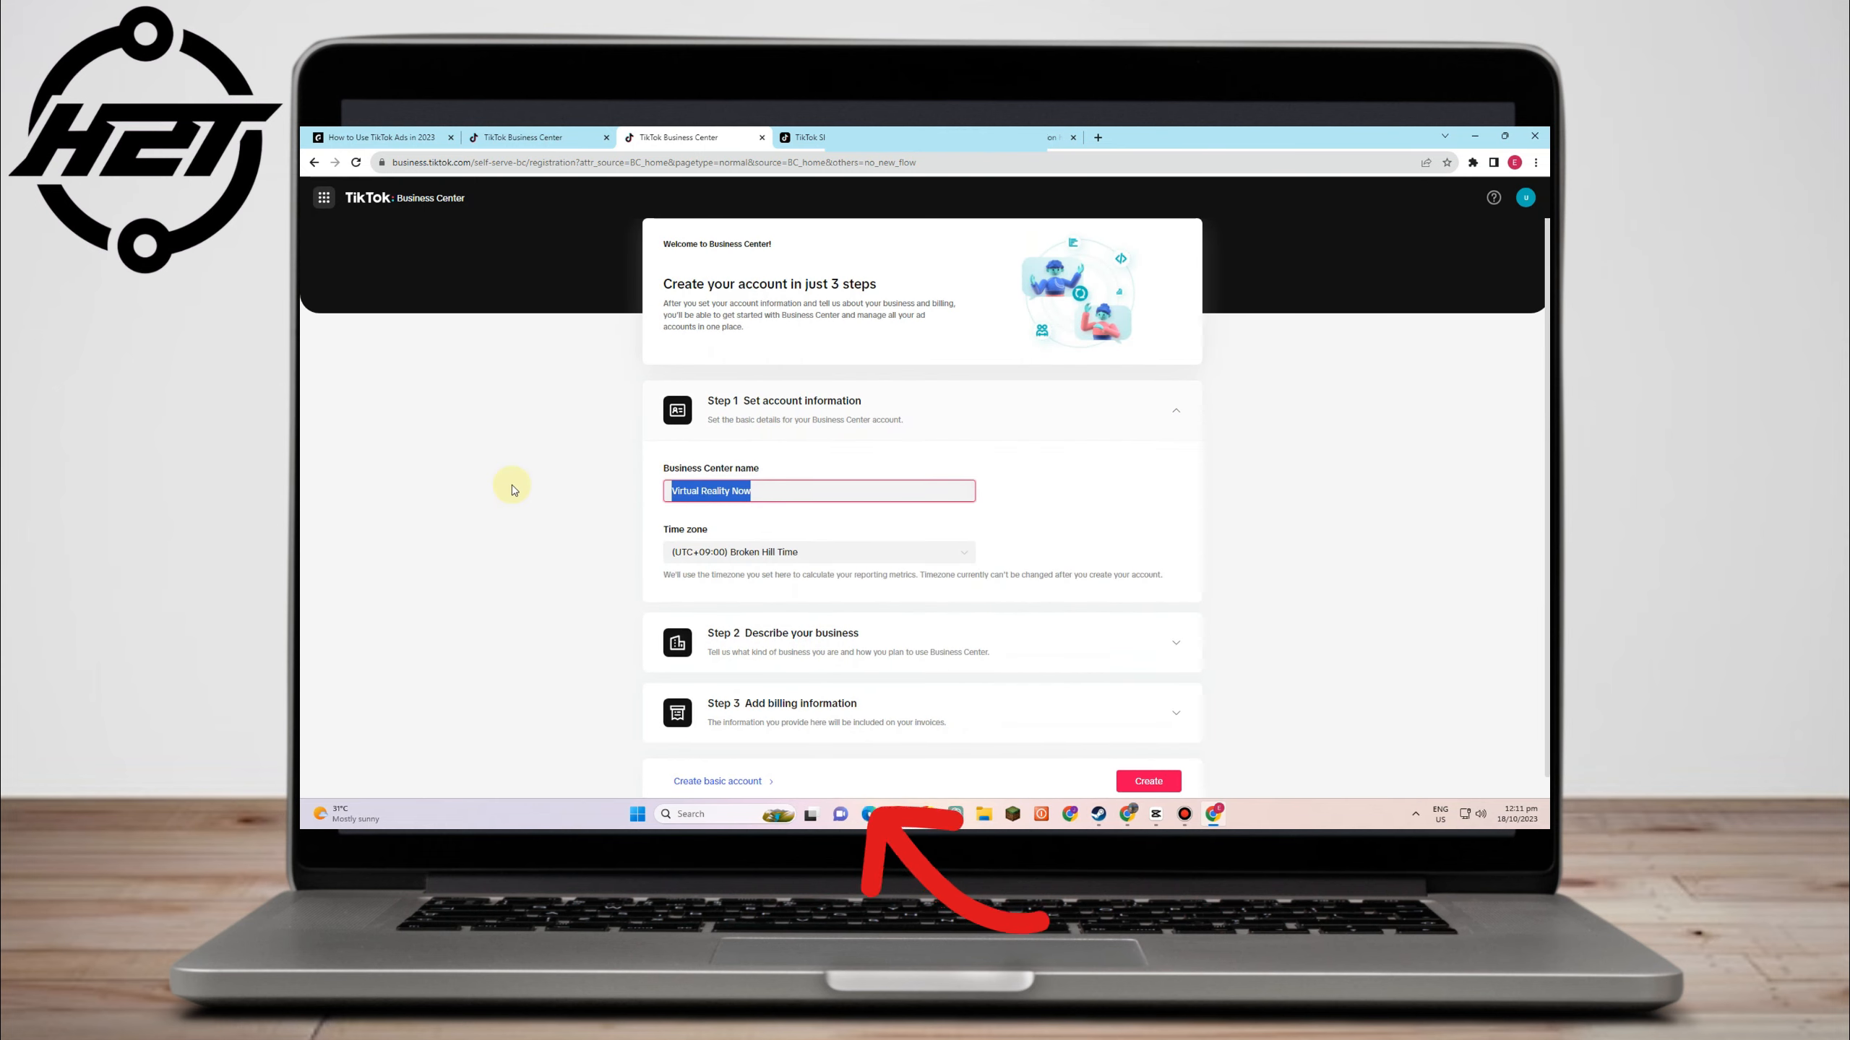
{"action": "scroll", "coordinate": [761, 671], "scroll_direction": "down", "scroll_amount": 1}
{"action": "left_click", "coordinate": [749, 614]}
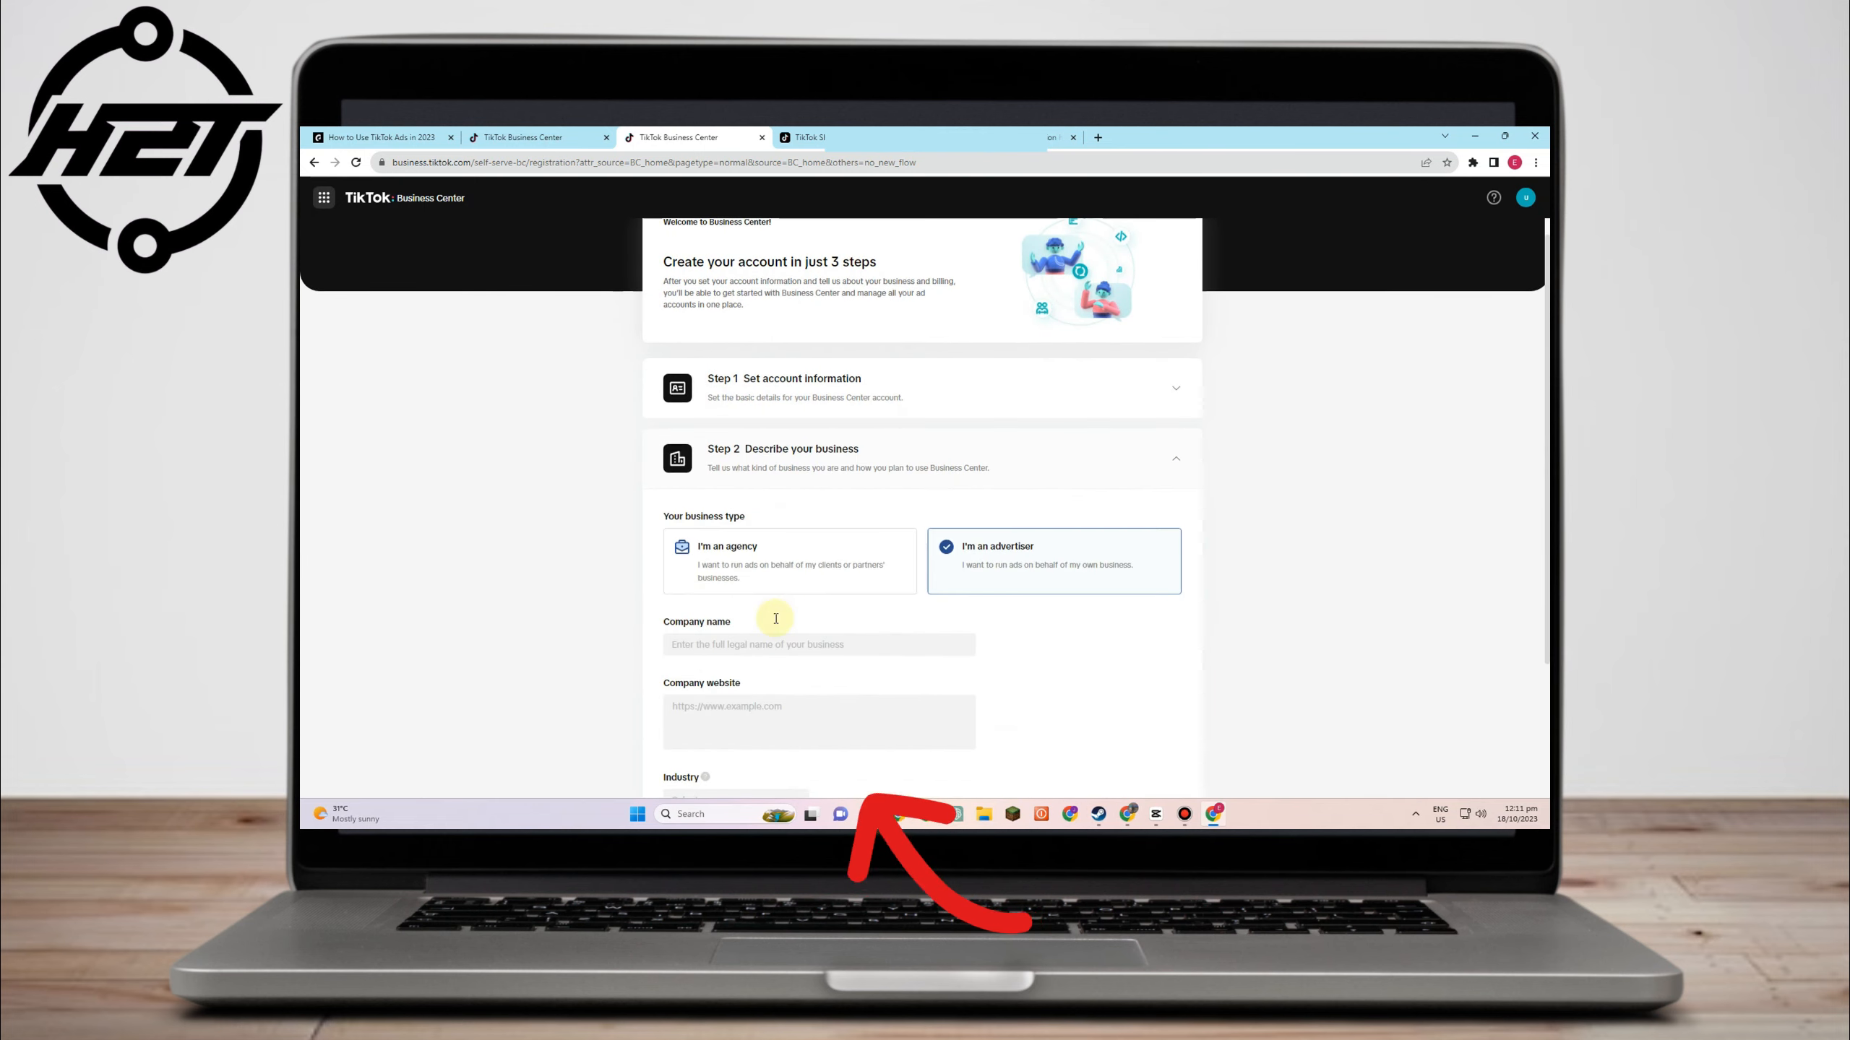
{"action": "left_click", "coordinate": [755, 463]}
{"action": "key", "text": "ctrl+v"}
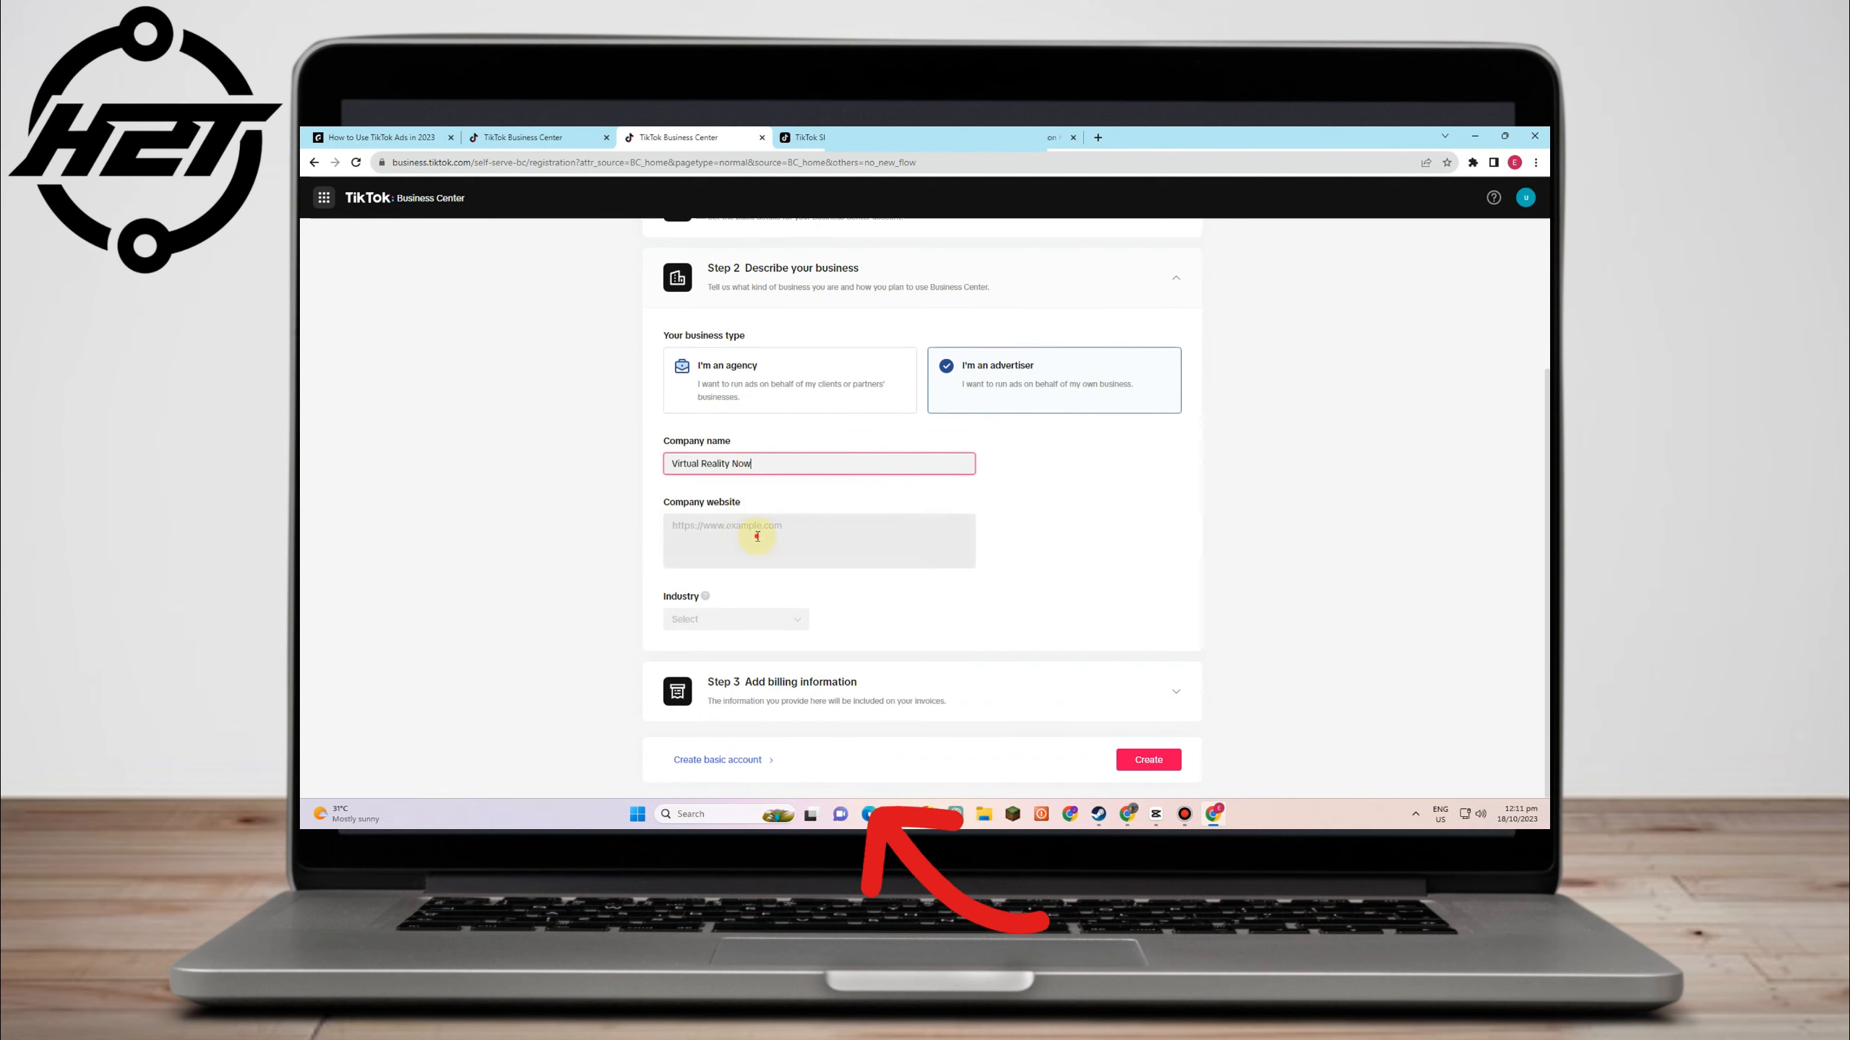
{"action": "left_click", "coordinate": [755, 530]}
{"action": "left_click", "coordinate": [736, 619]}
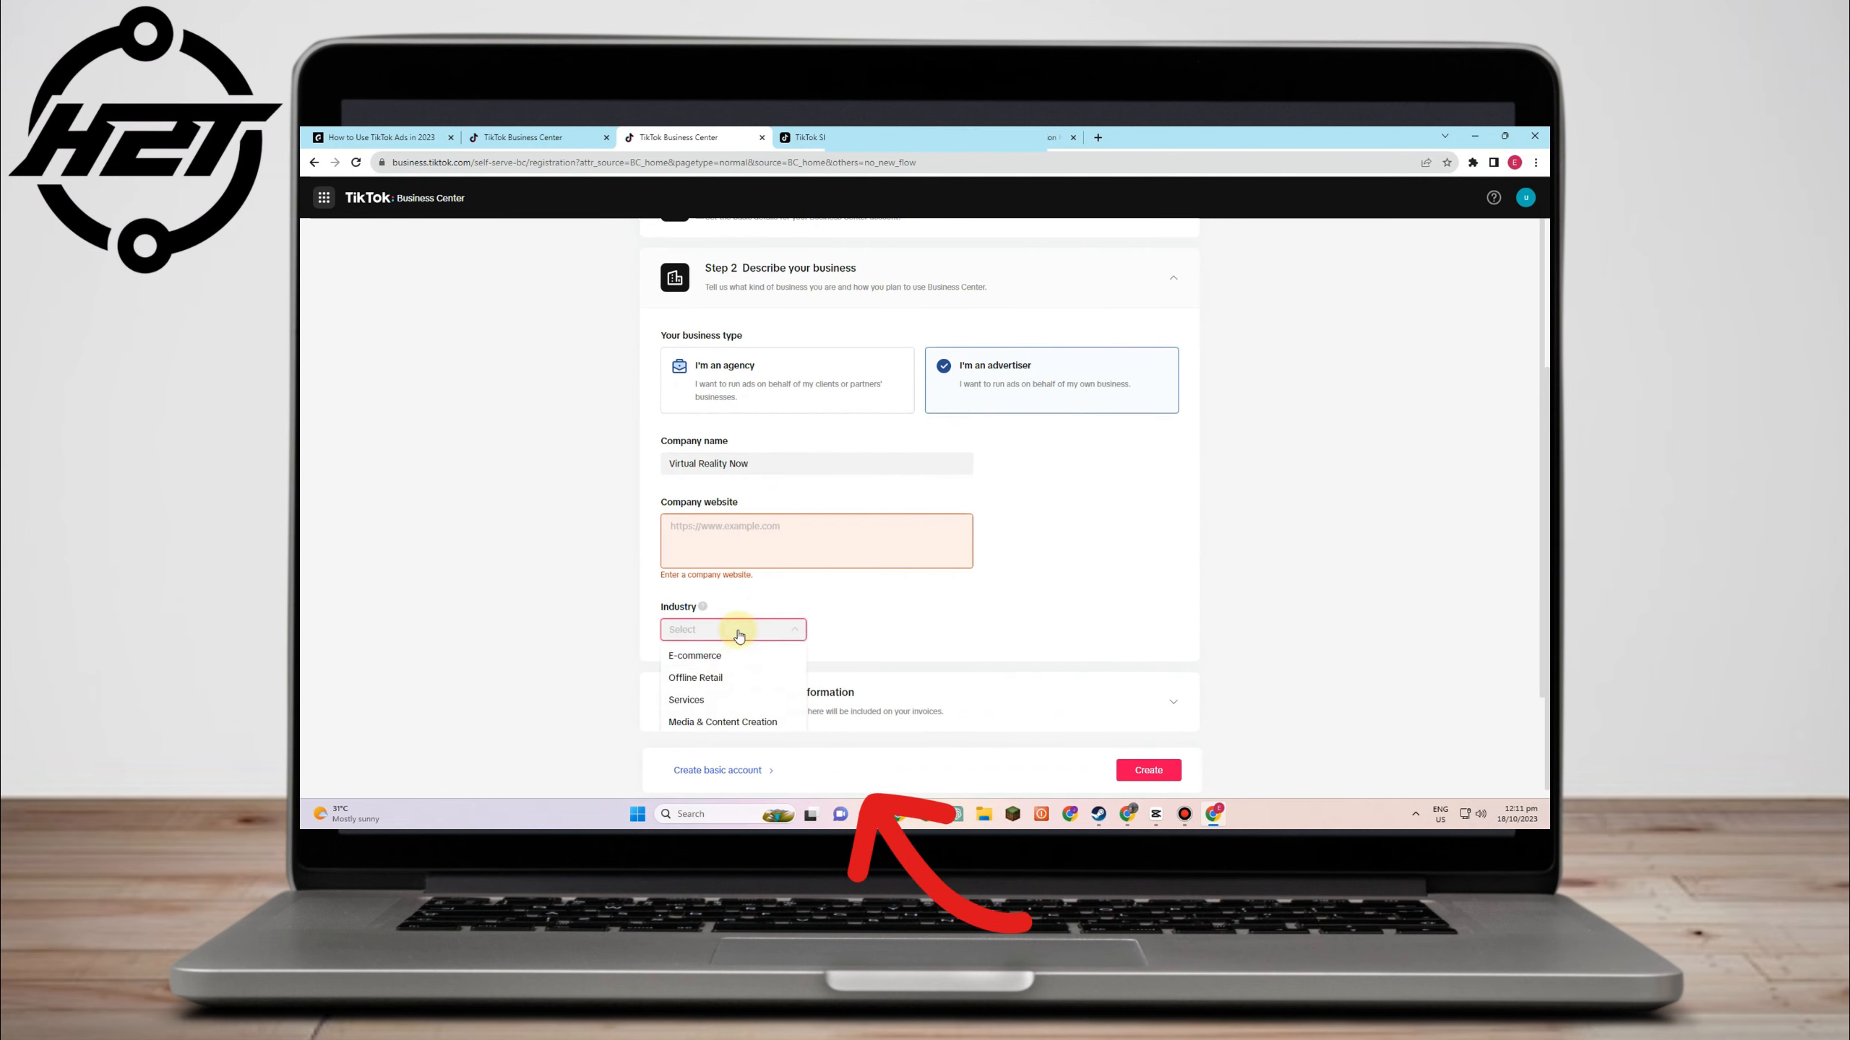
{"action": "left_click", "coordinate": [722, 703]}
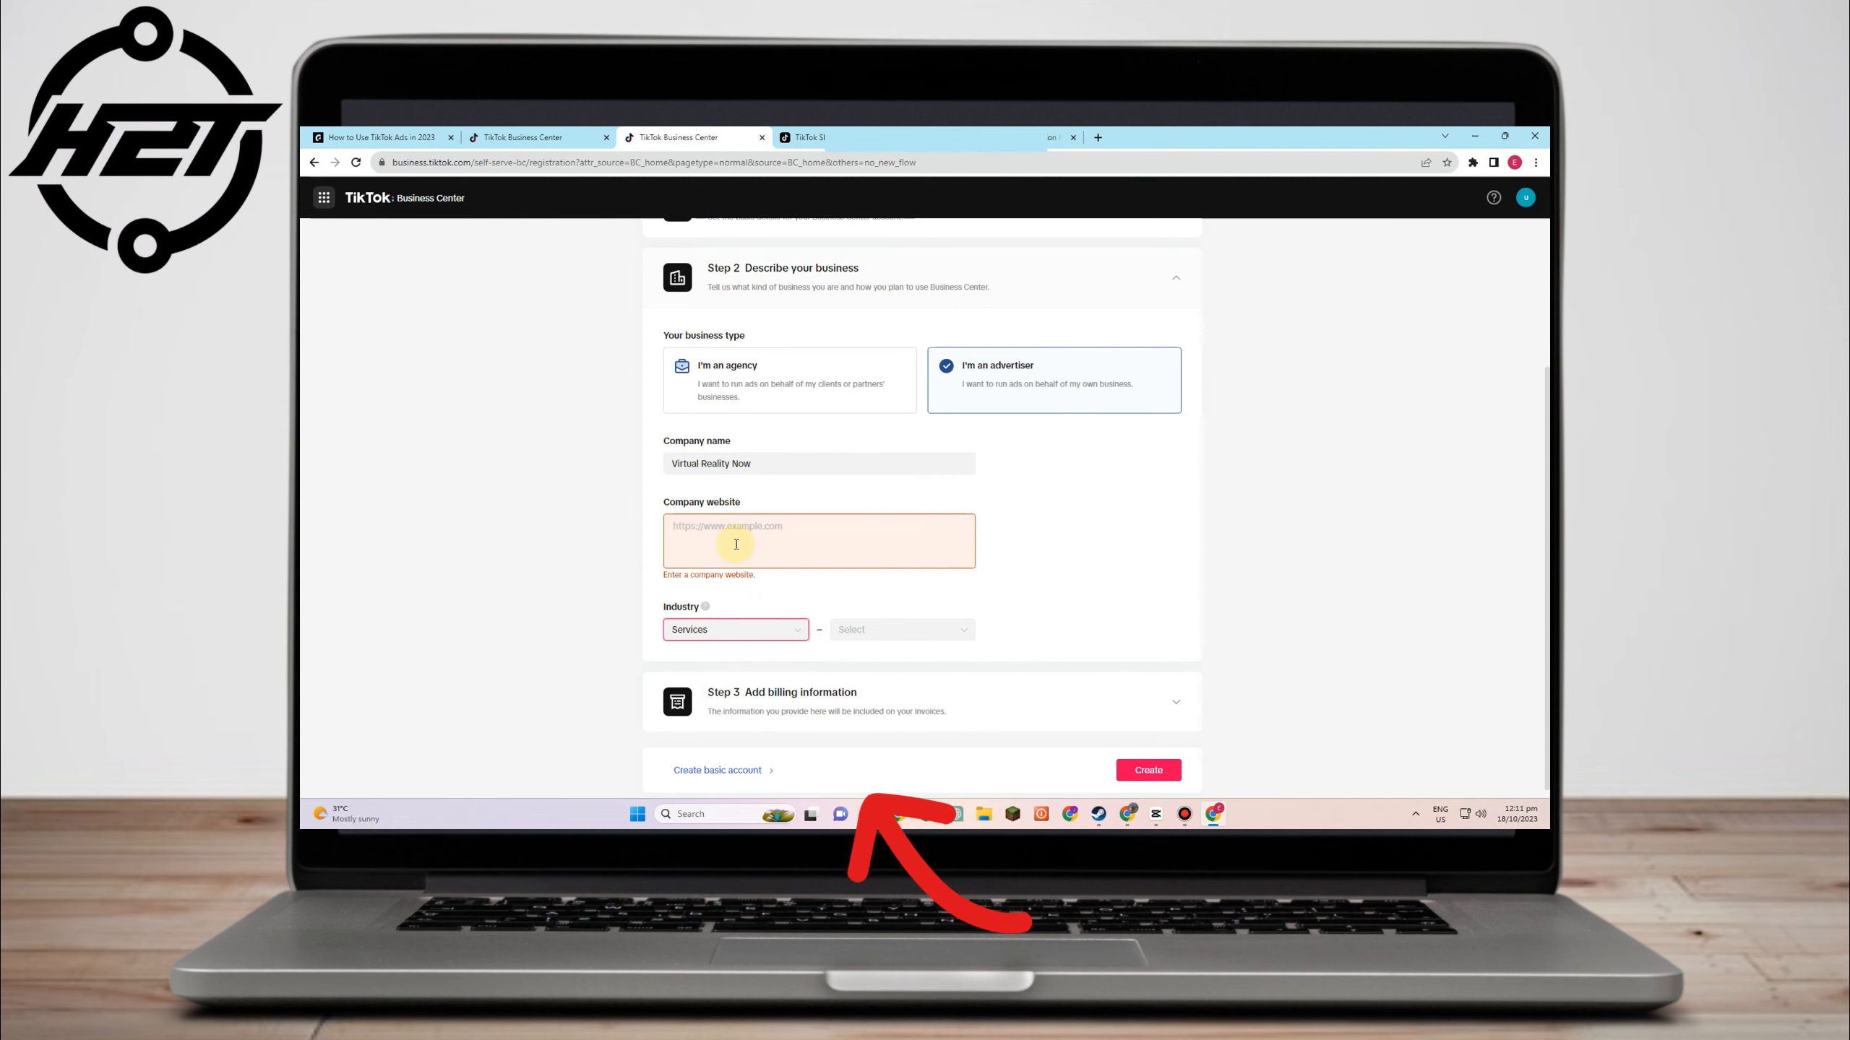
{"action": "left_click", "coordinate": [776, 541]}
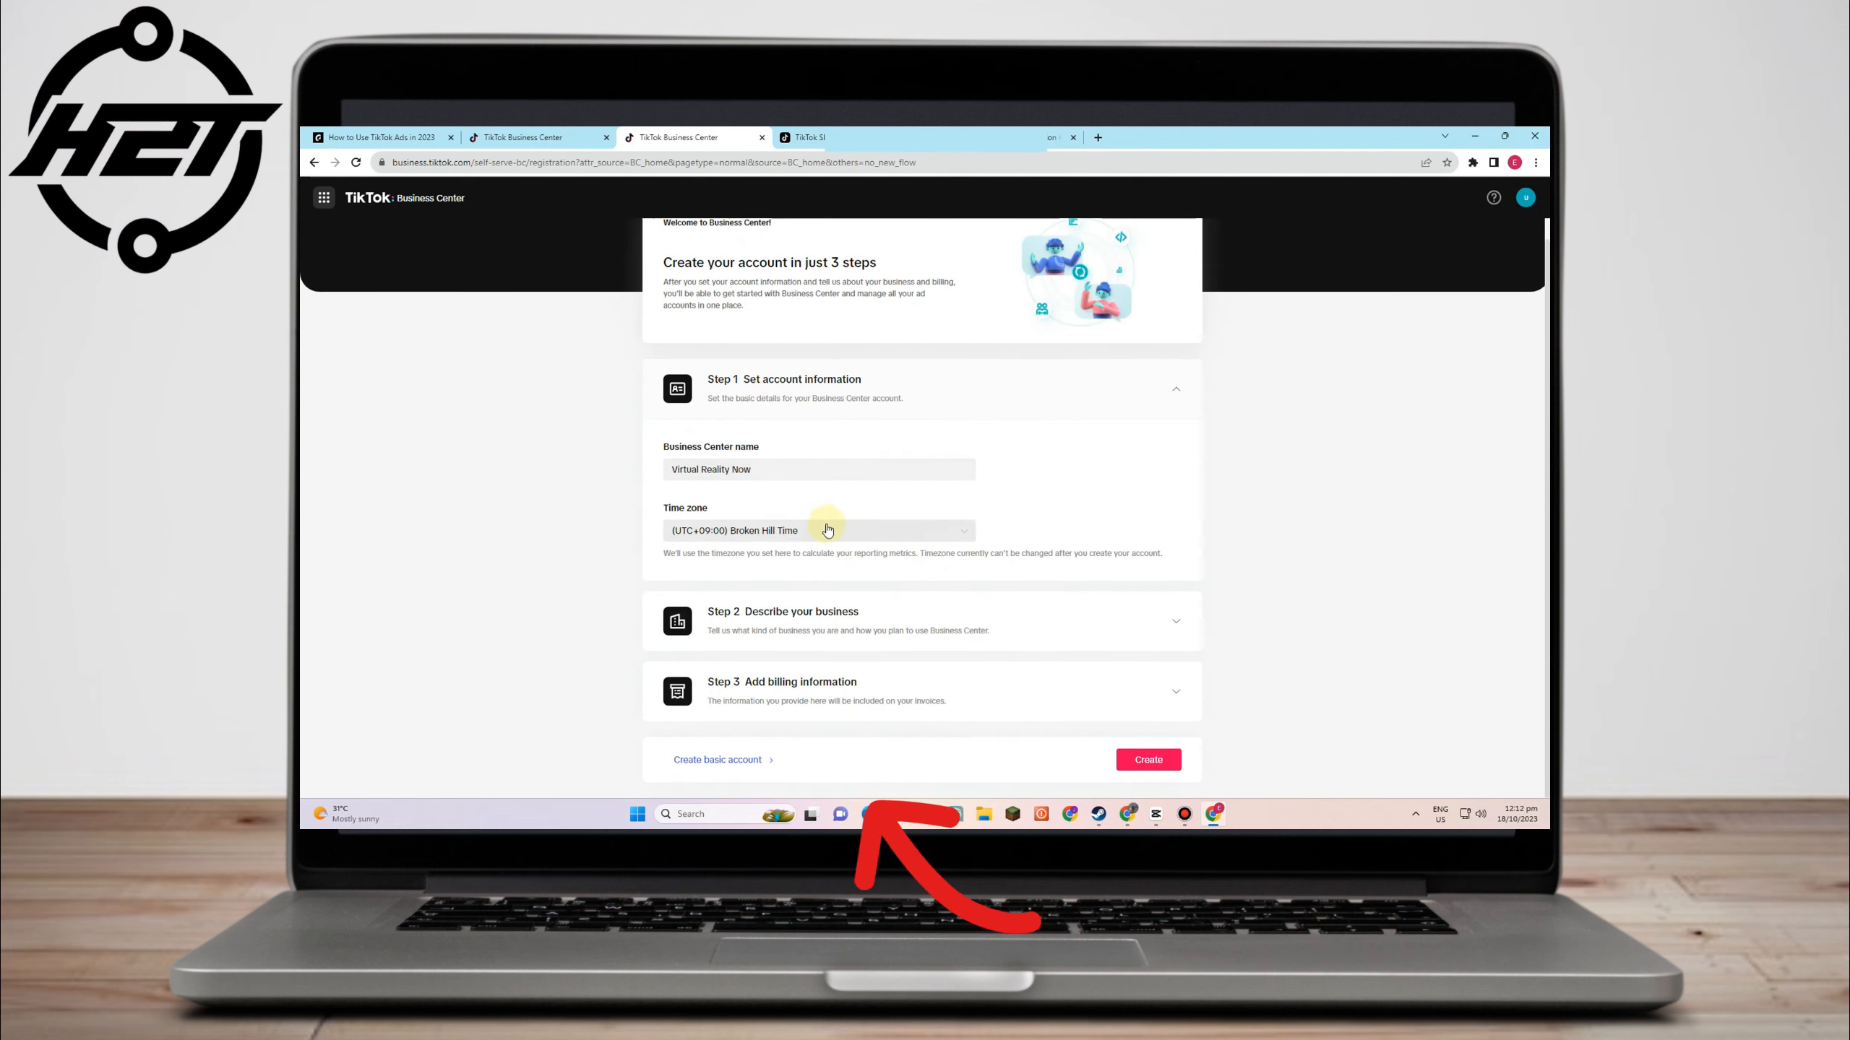
- Change the Business Center time zone to Tokyo Time
{"action": "left_click", "coordinate": [837, 530]}
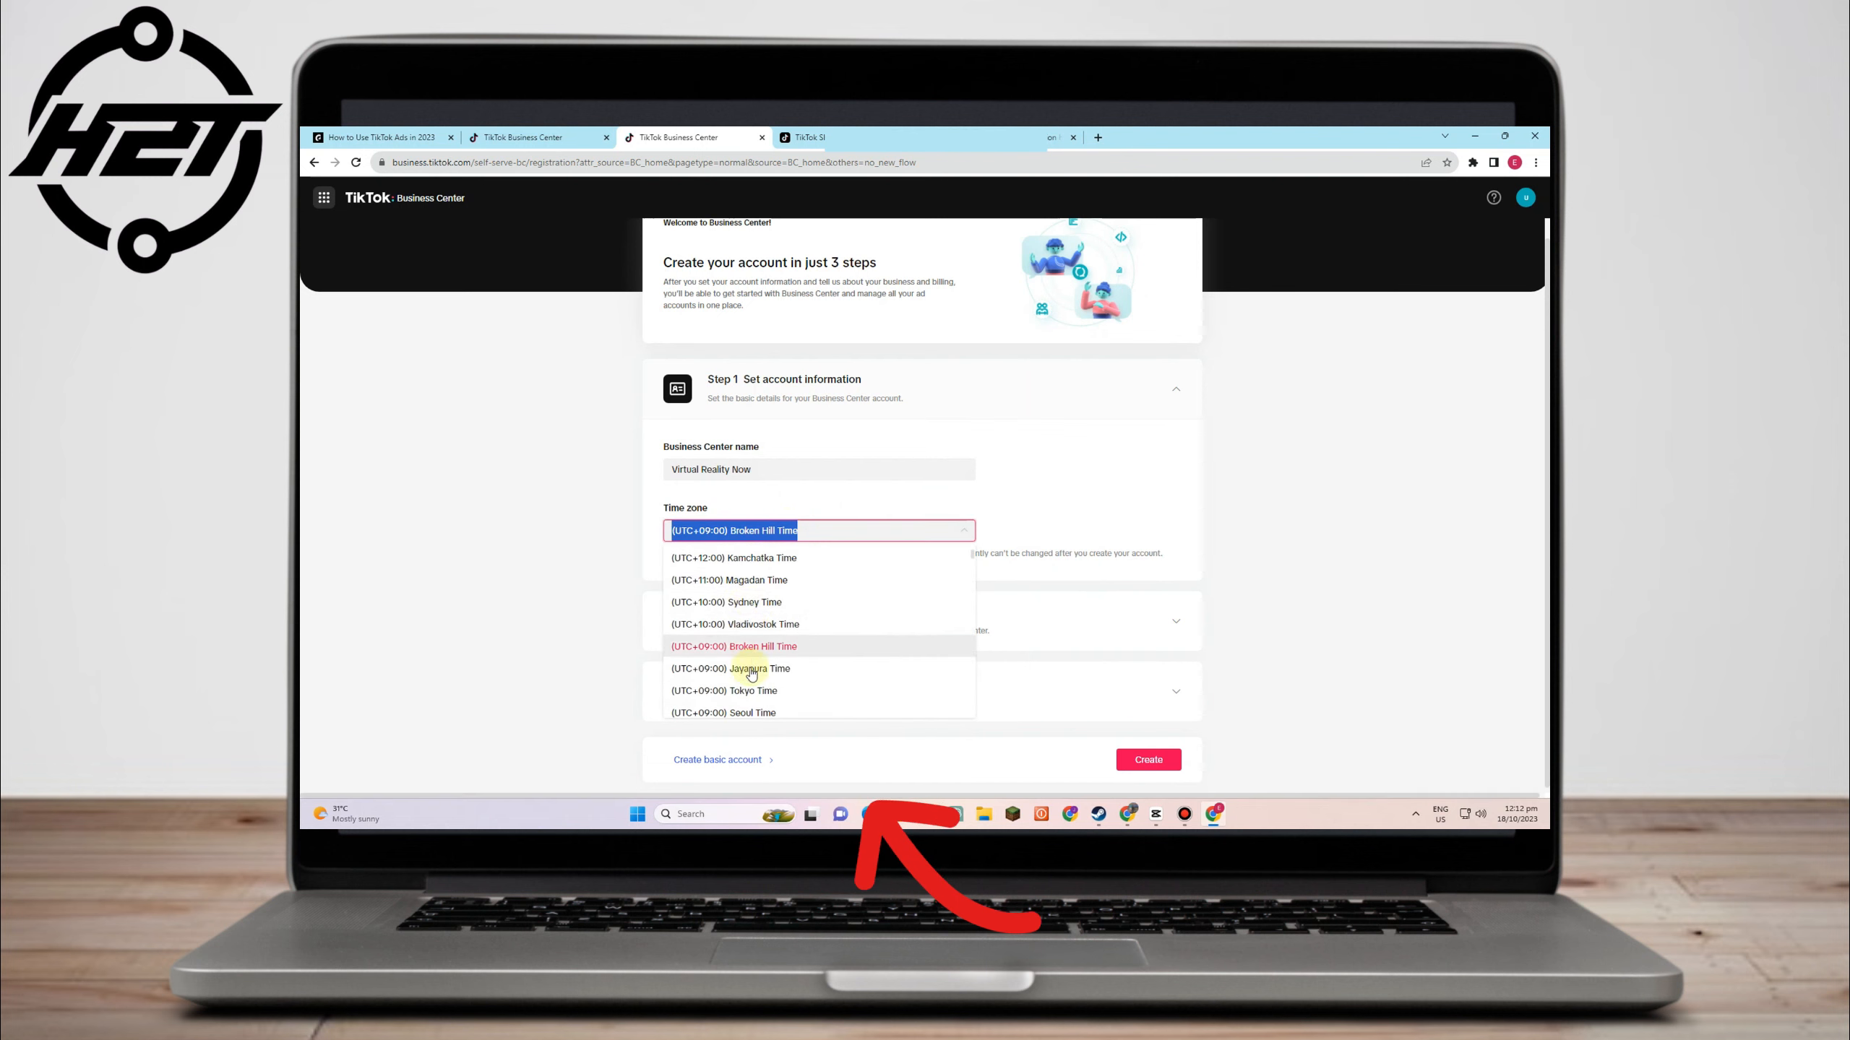
{"action": "left_click", "coordinate": [761, 691]}
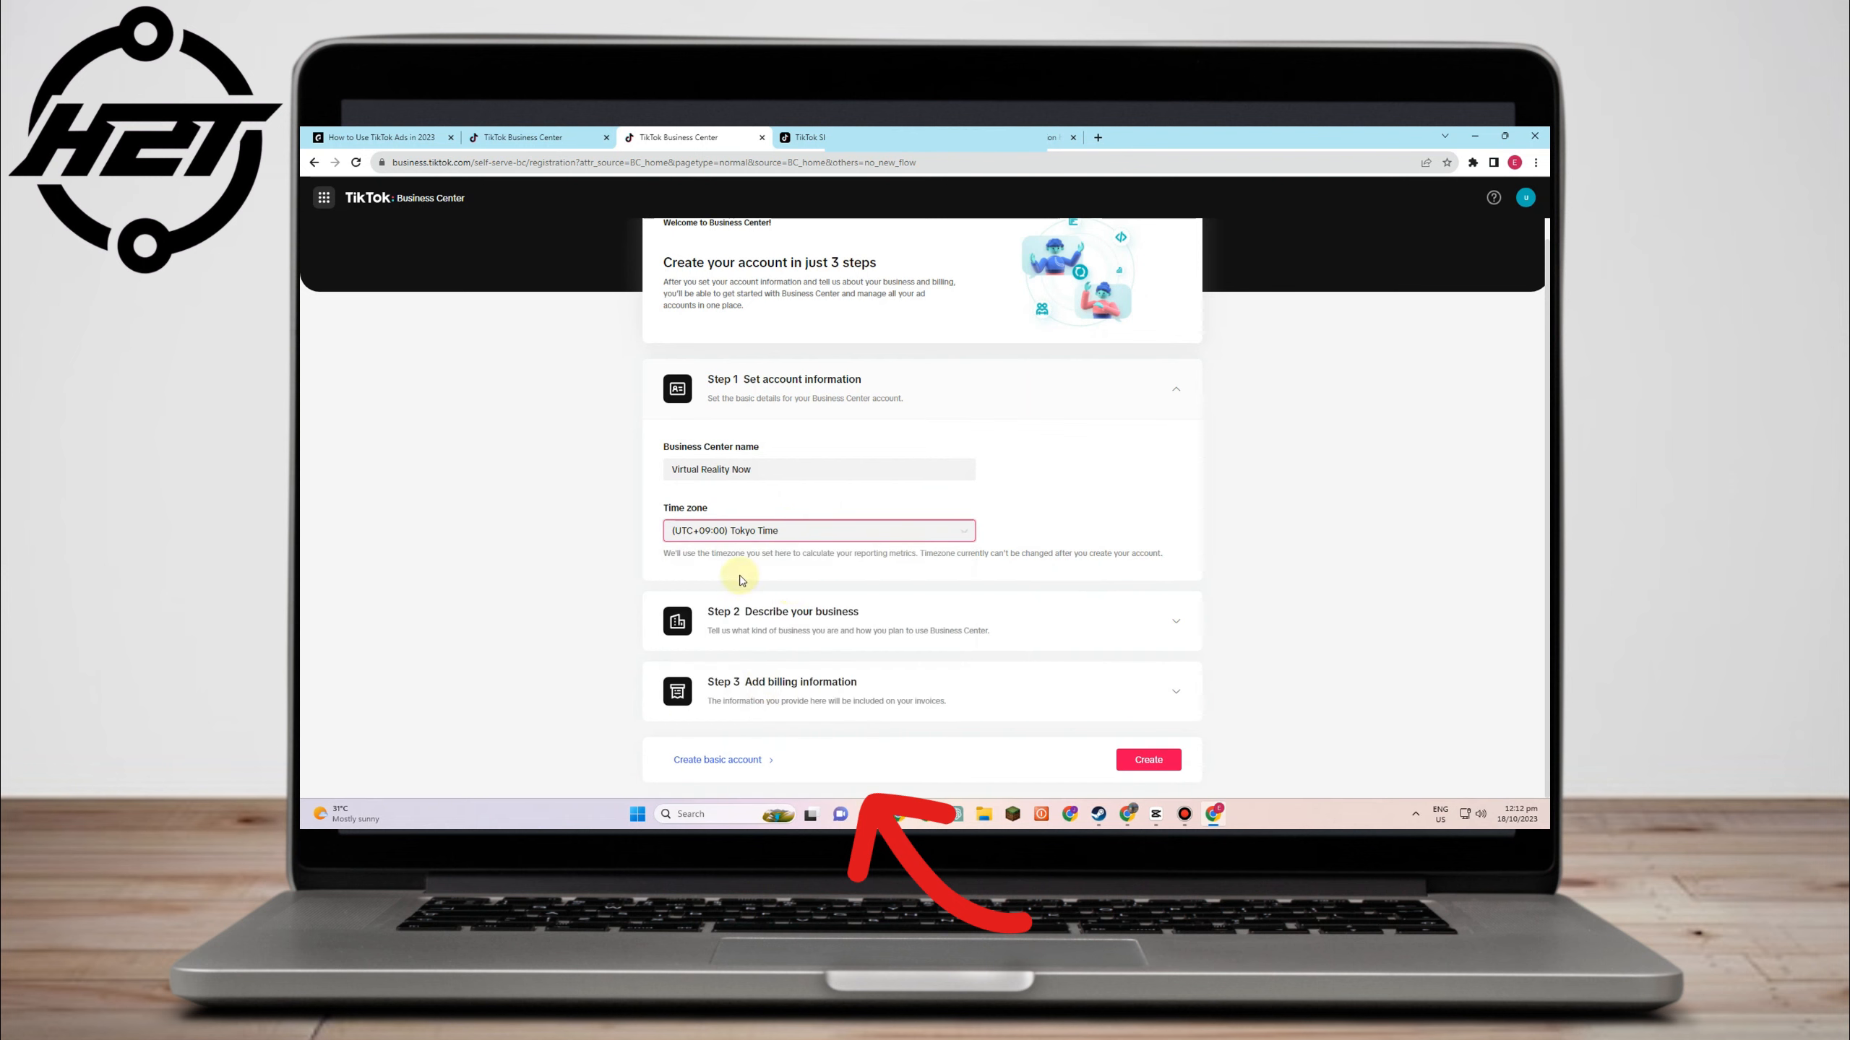
{"action": "left_click", "coordinate": [901, 611]}
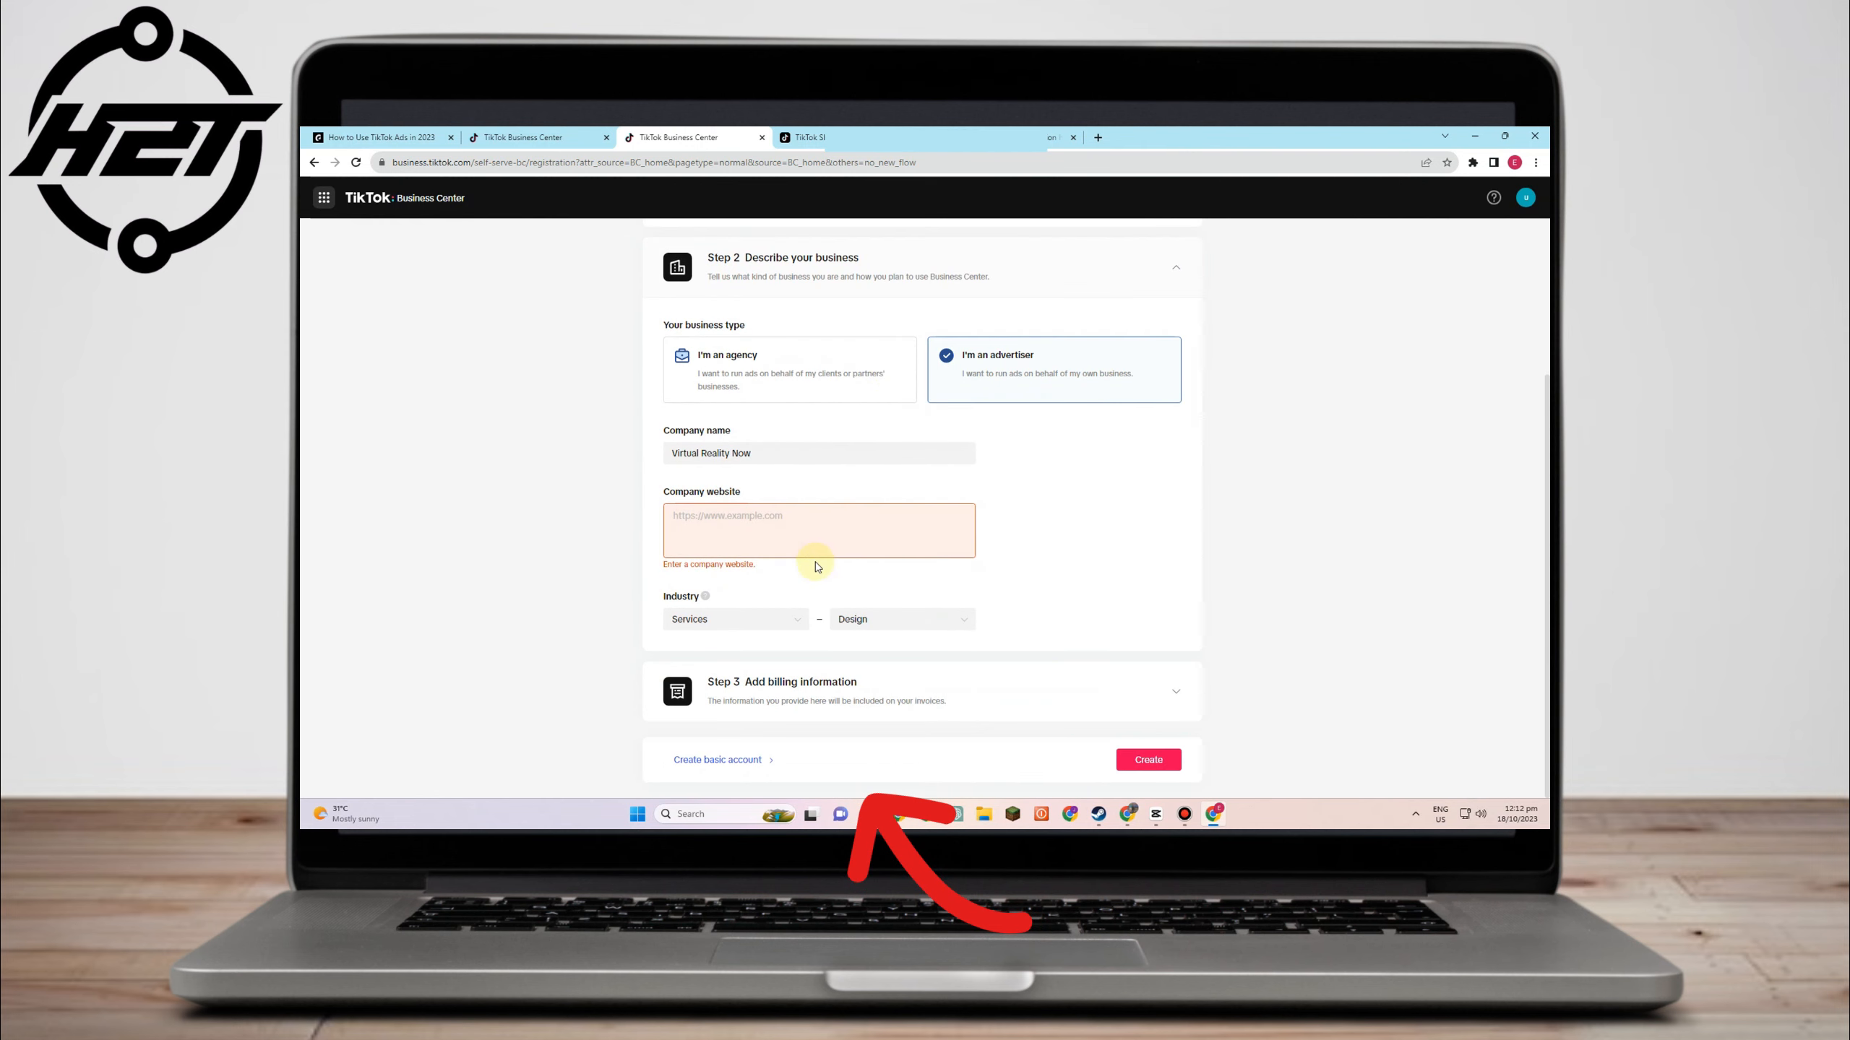
- Set the billing address to Shiga Prefecture, Otsu City
{"action": "left_click", "coordinate": [977, 701]}
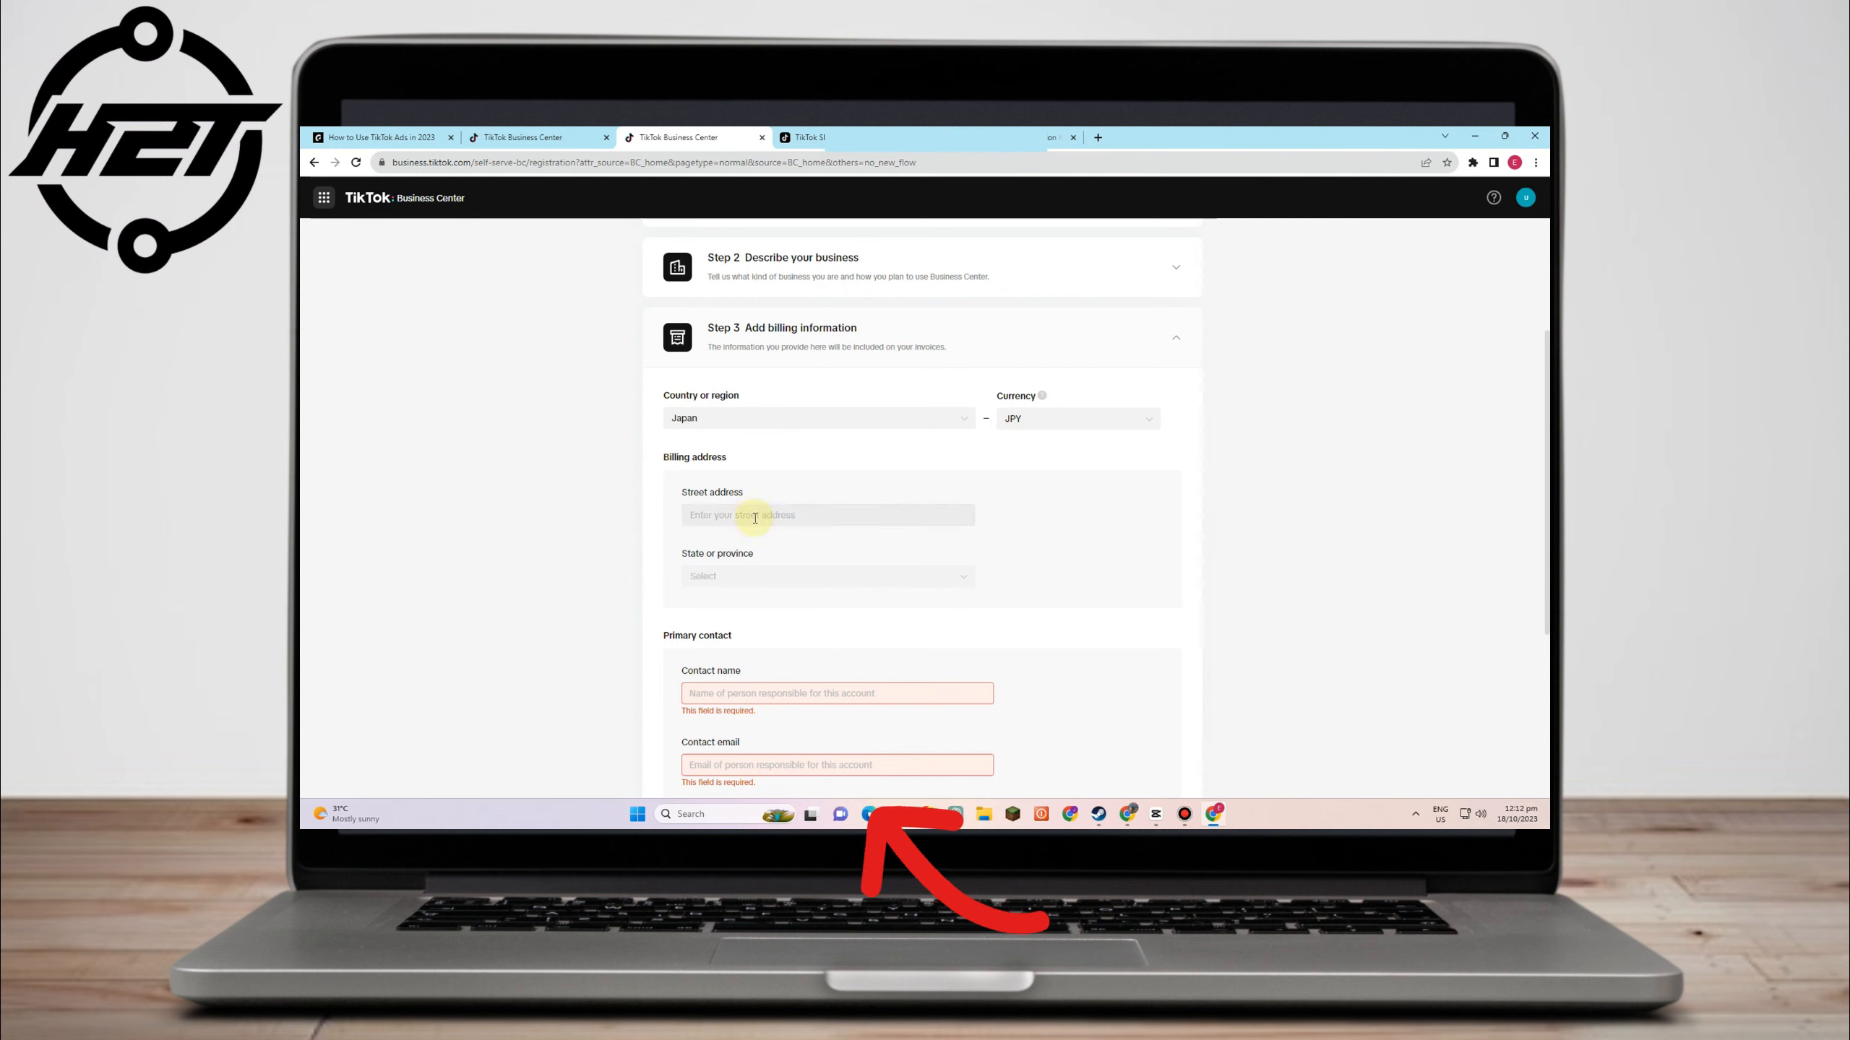
{"action": "scroll", "coordinate": [813, 584], "scroll_direction": "down", "scroll_amount": 1}
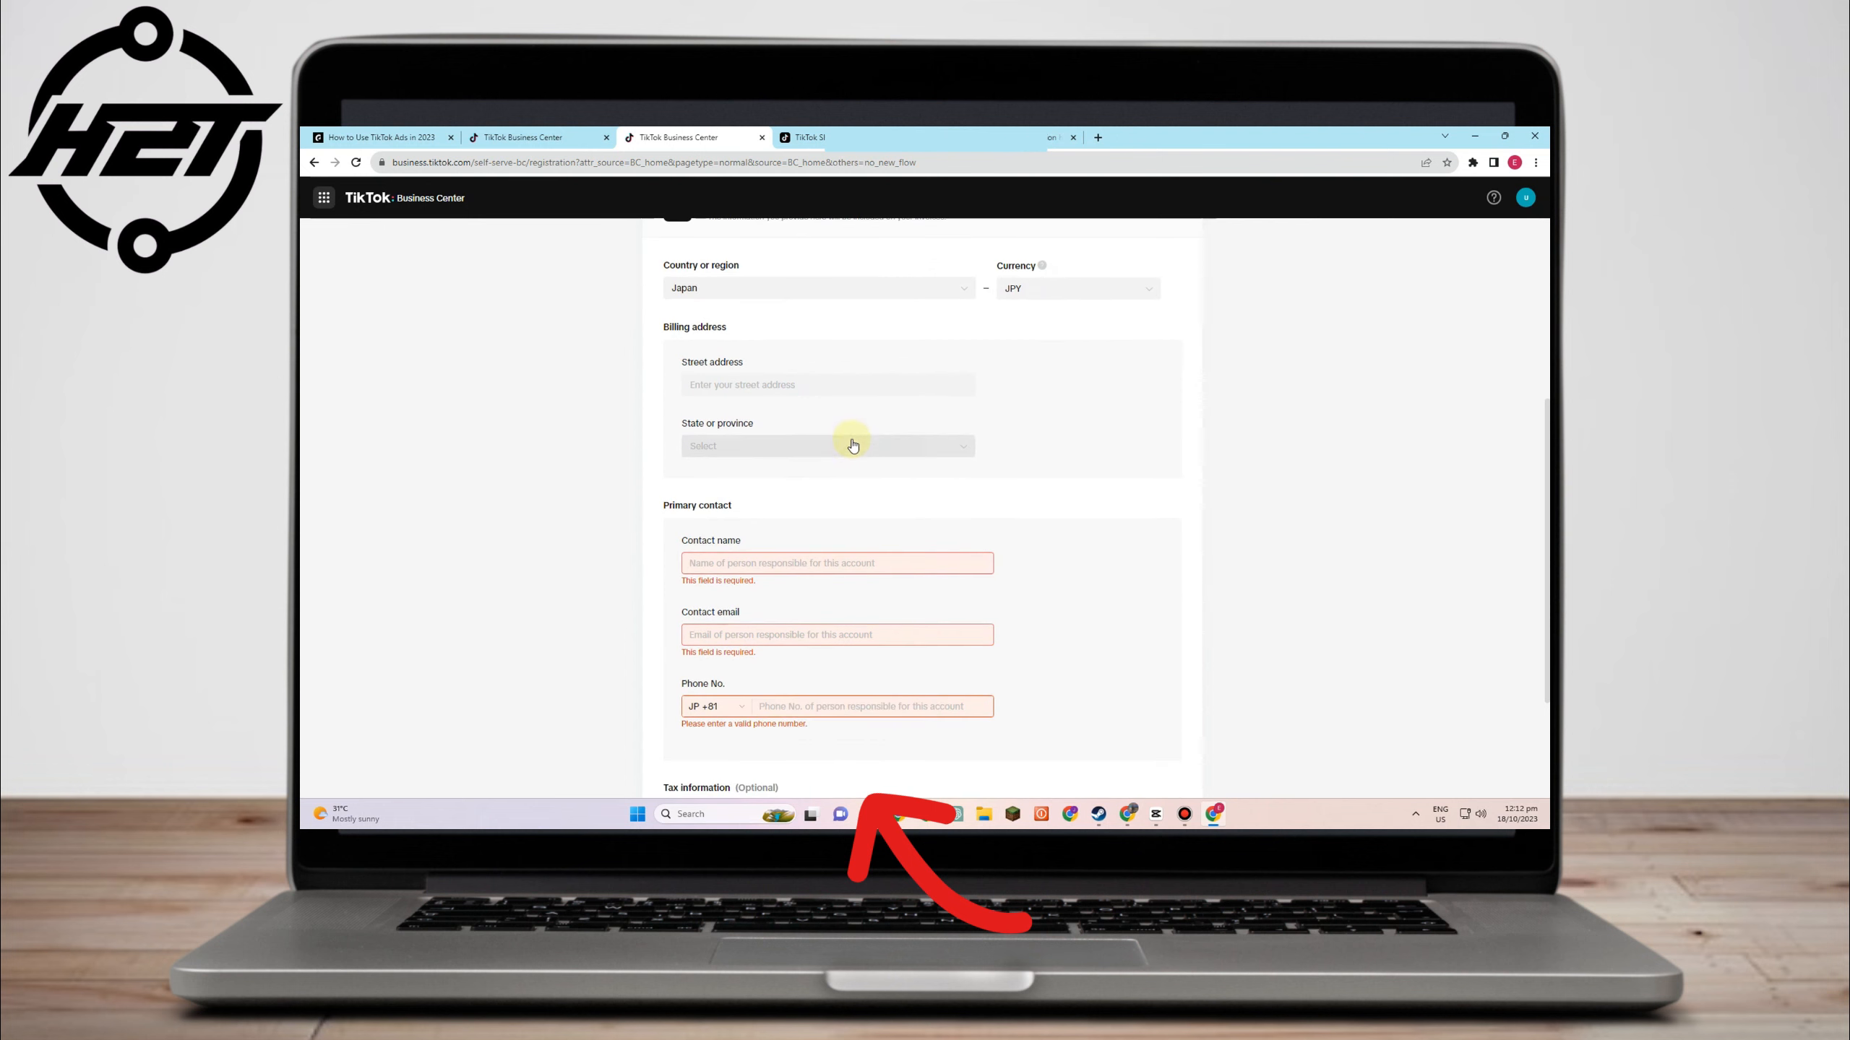
{"action": "left_click", "coordinate": [845, 445]}
{"action": "left_click", "coordinate": [838, 504]}
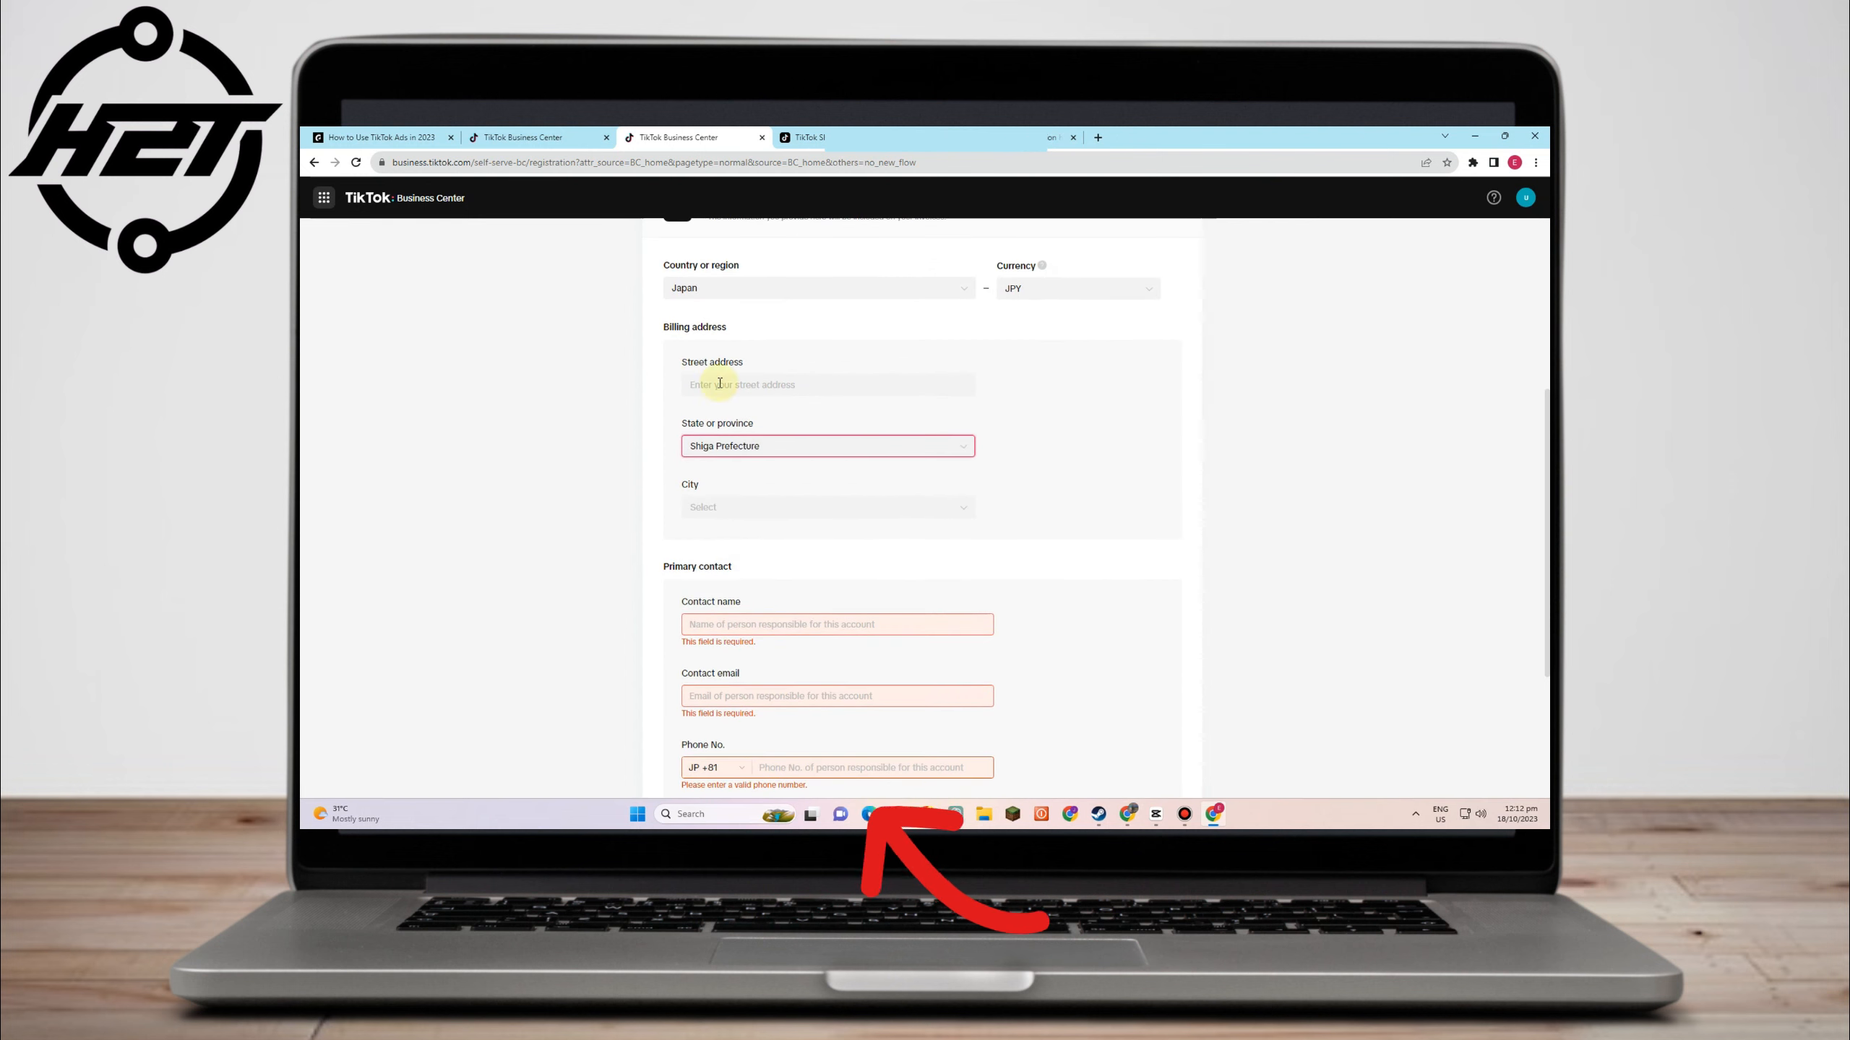
{"action": "left_click", "coordinate": [764, 507]}
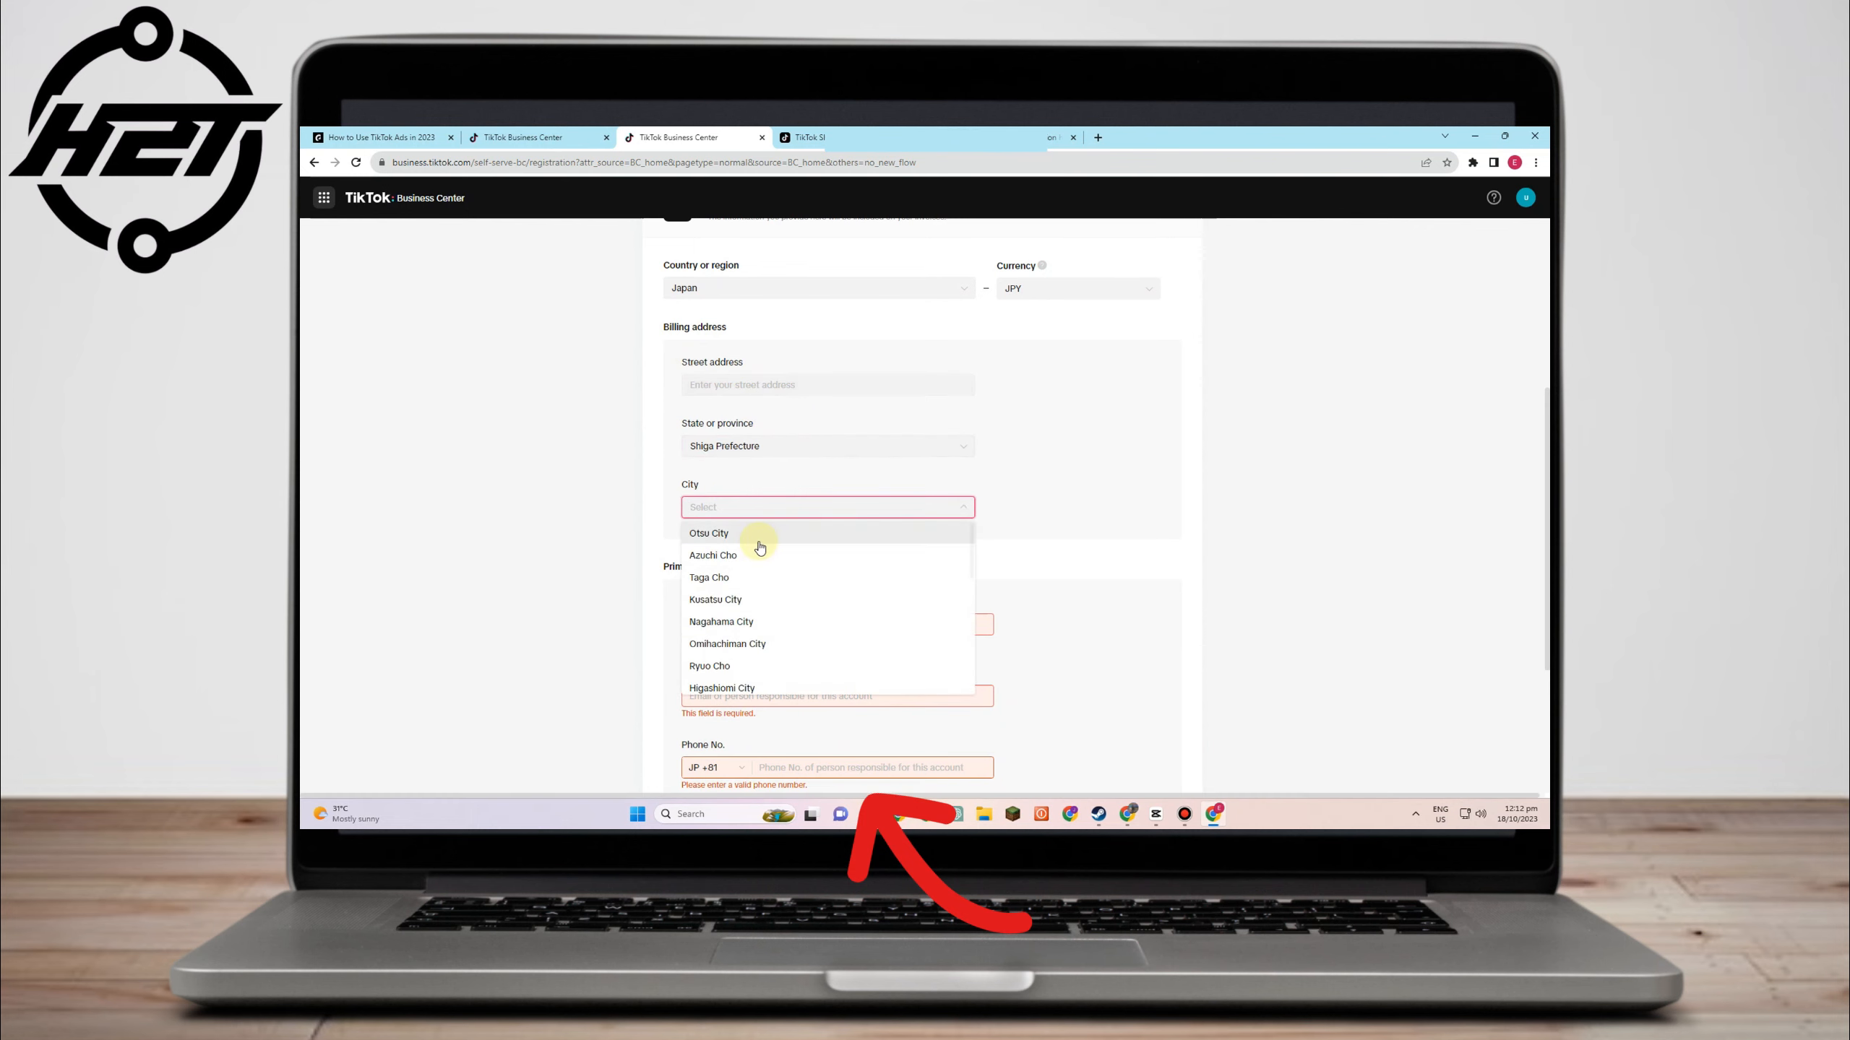
{"action": "left_click", "coordinate": [764, 529]}
{"action": "scroll", "coordinate": [845, 488], "scroll_direction": "down", "scroll_amount": 2}
{"action": "left_click", "coordinate": [850, 398]}
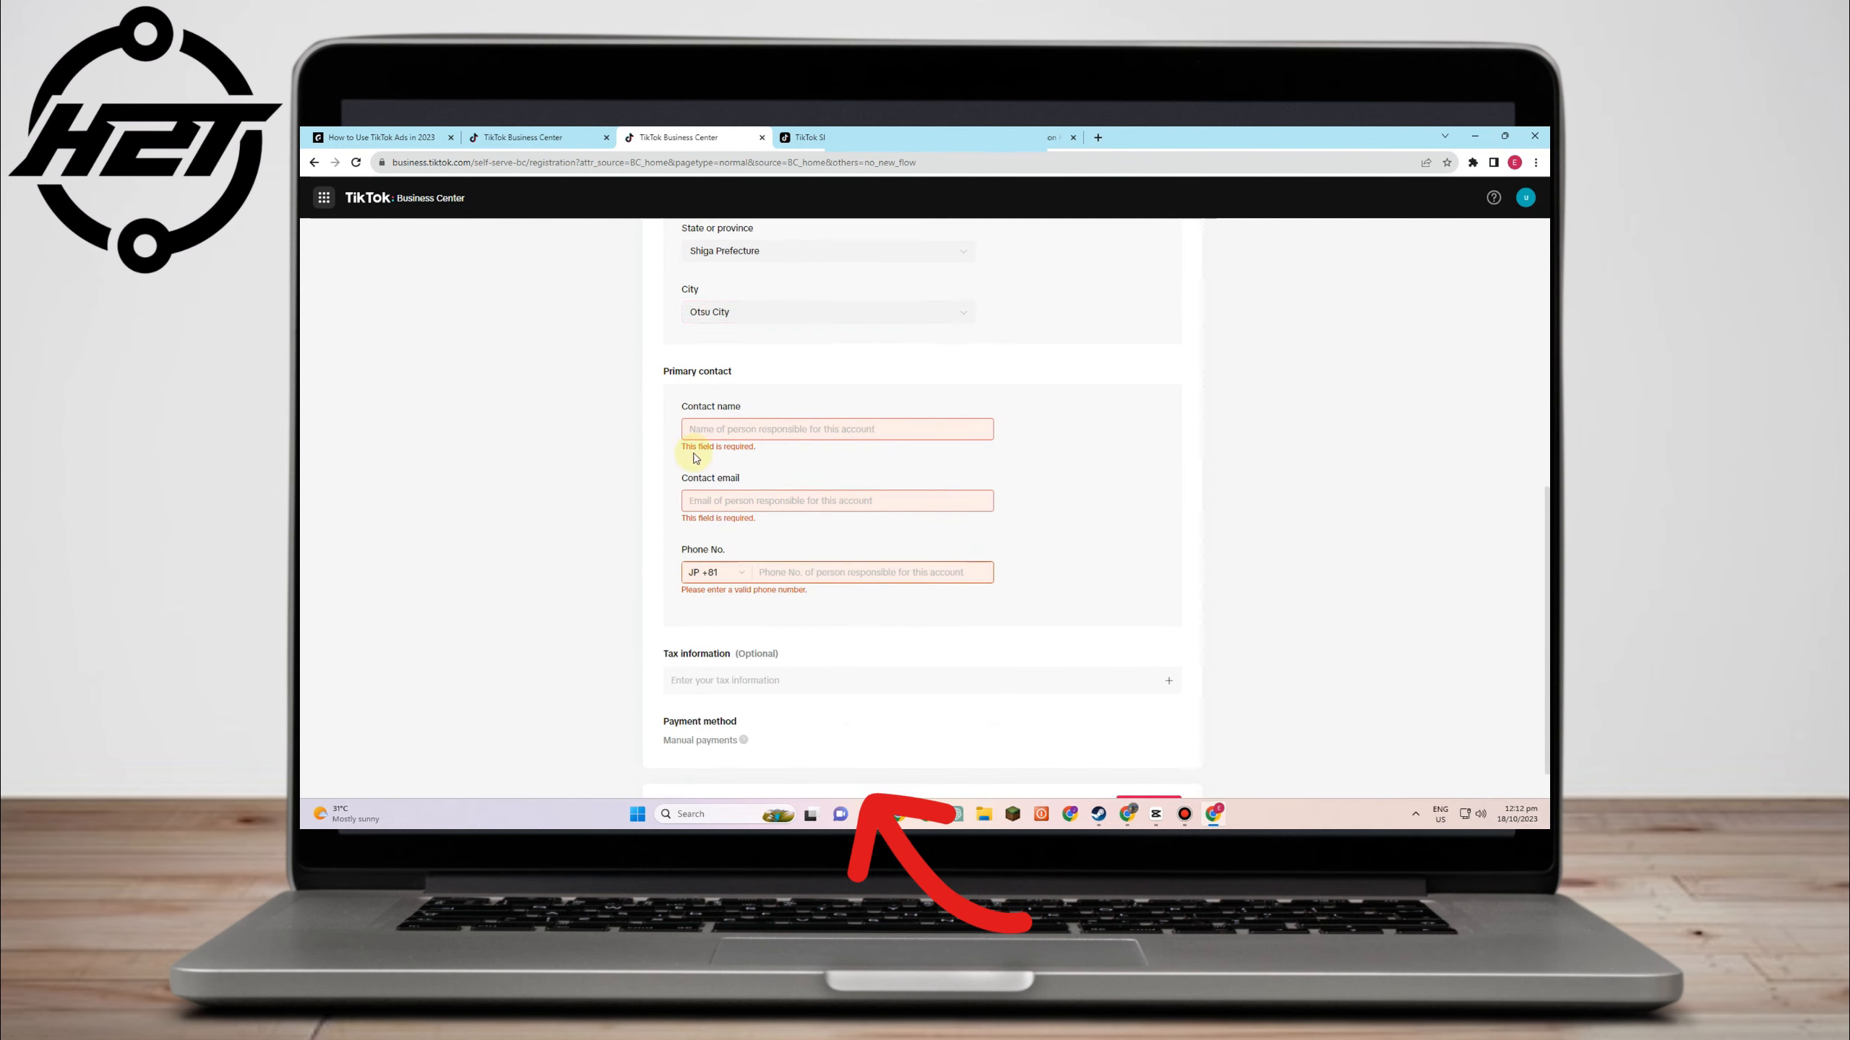
- Fill in the contact's name and e-mail address
{"action": "left_click", "coordinate": [789, 433]}
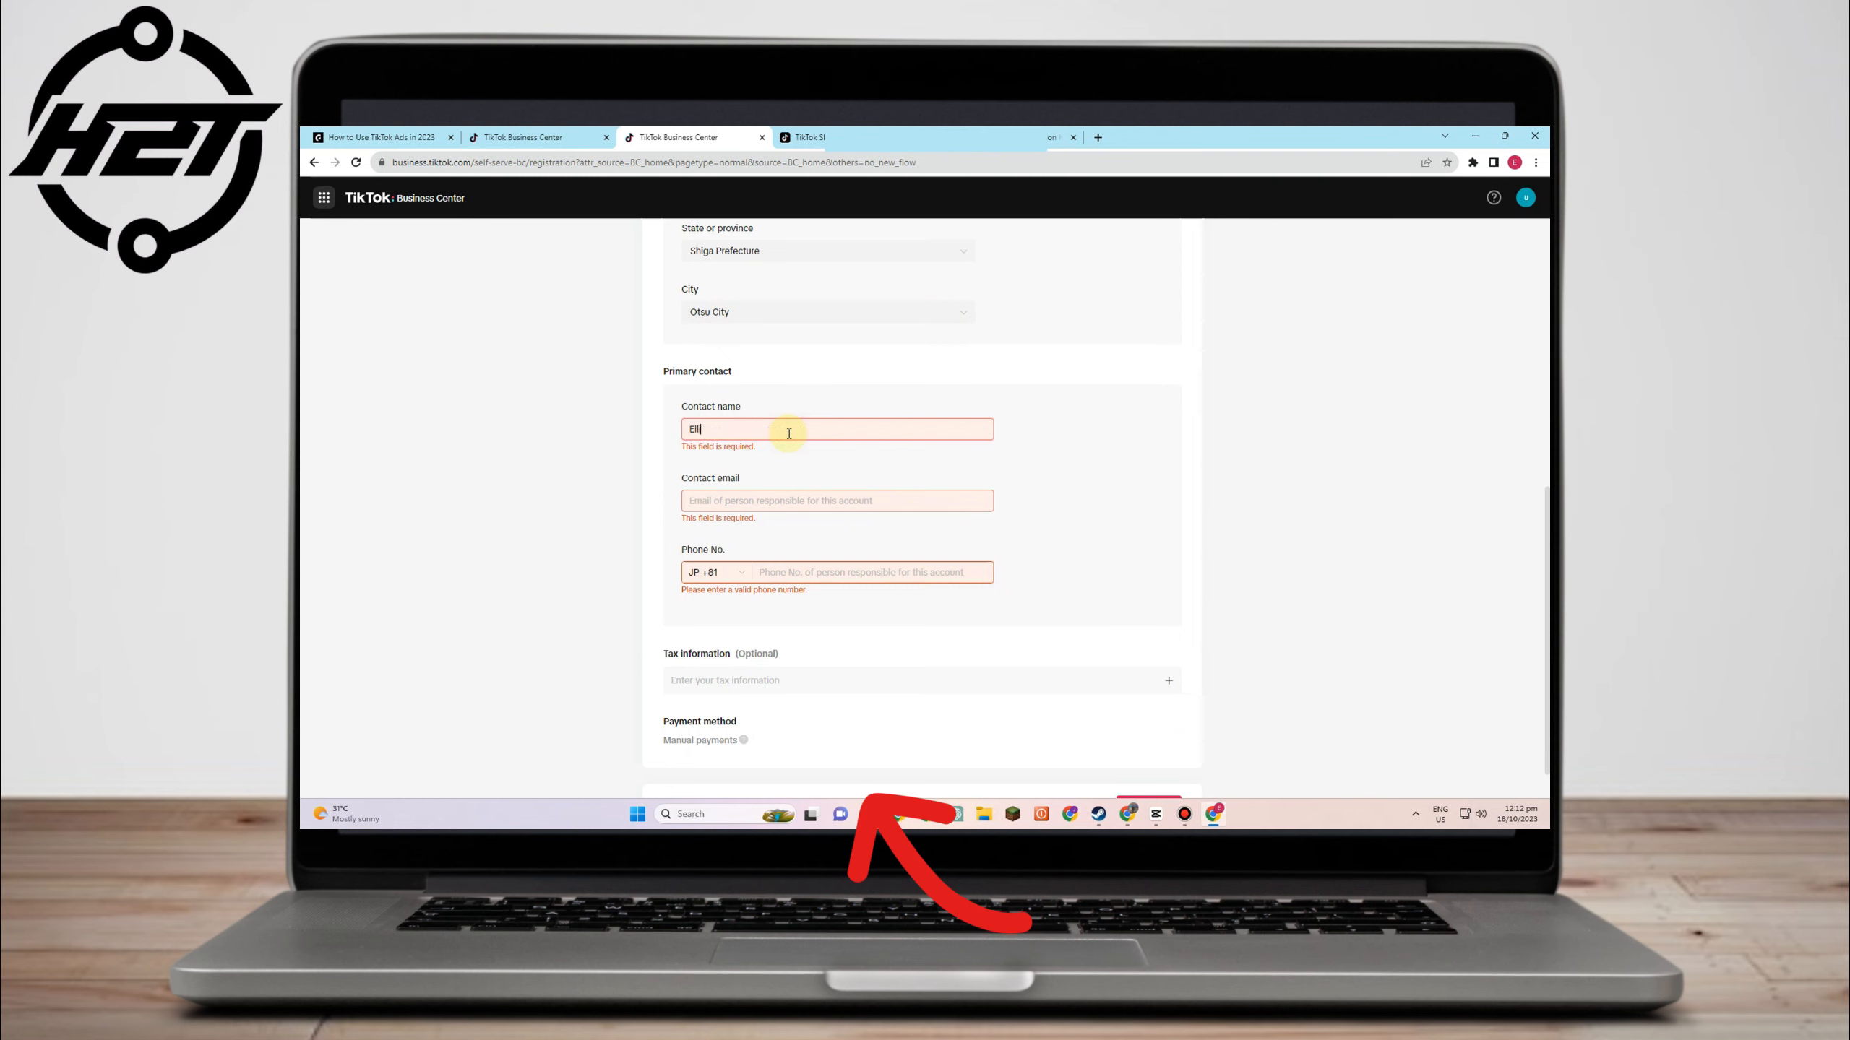
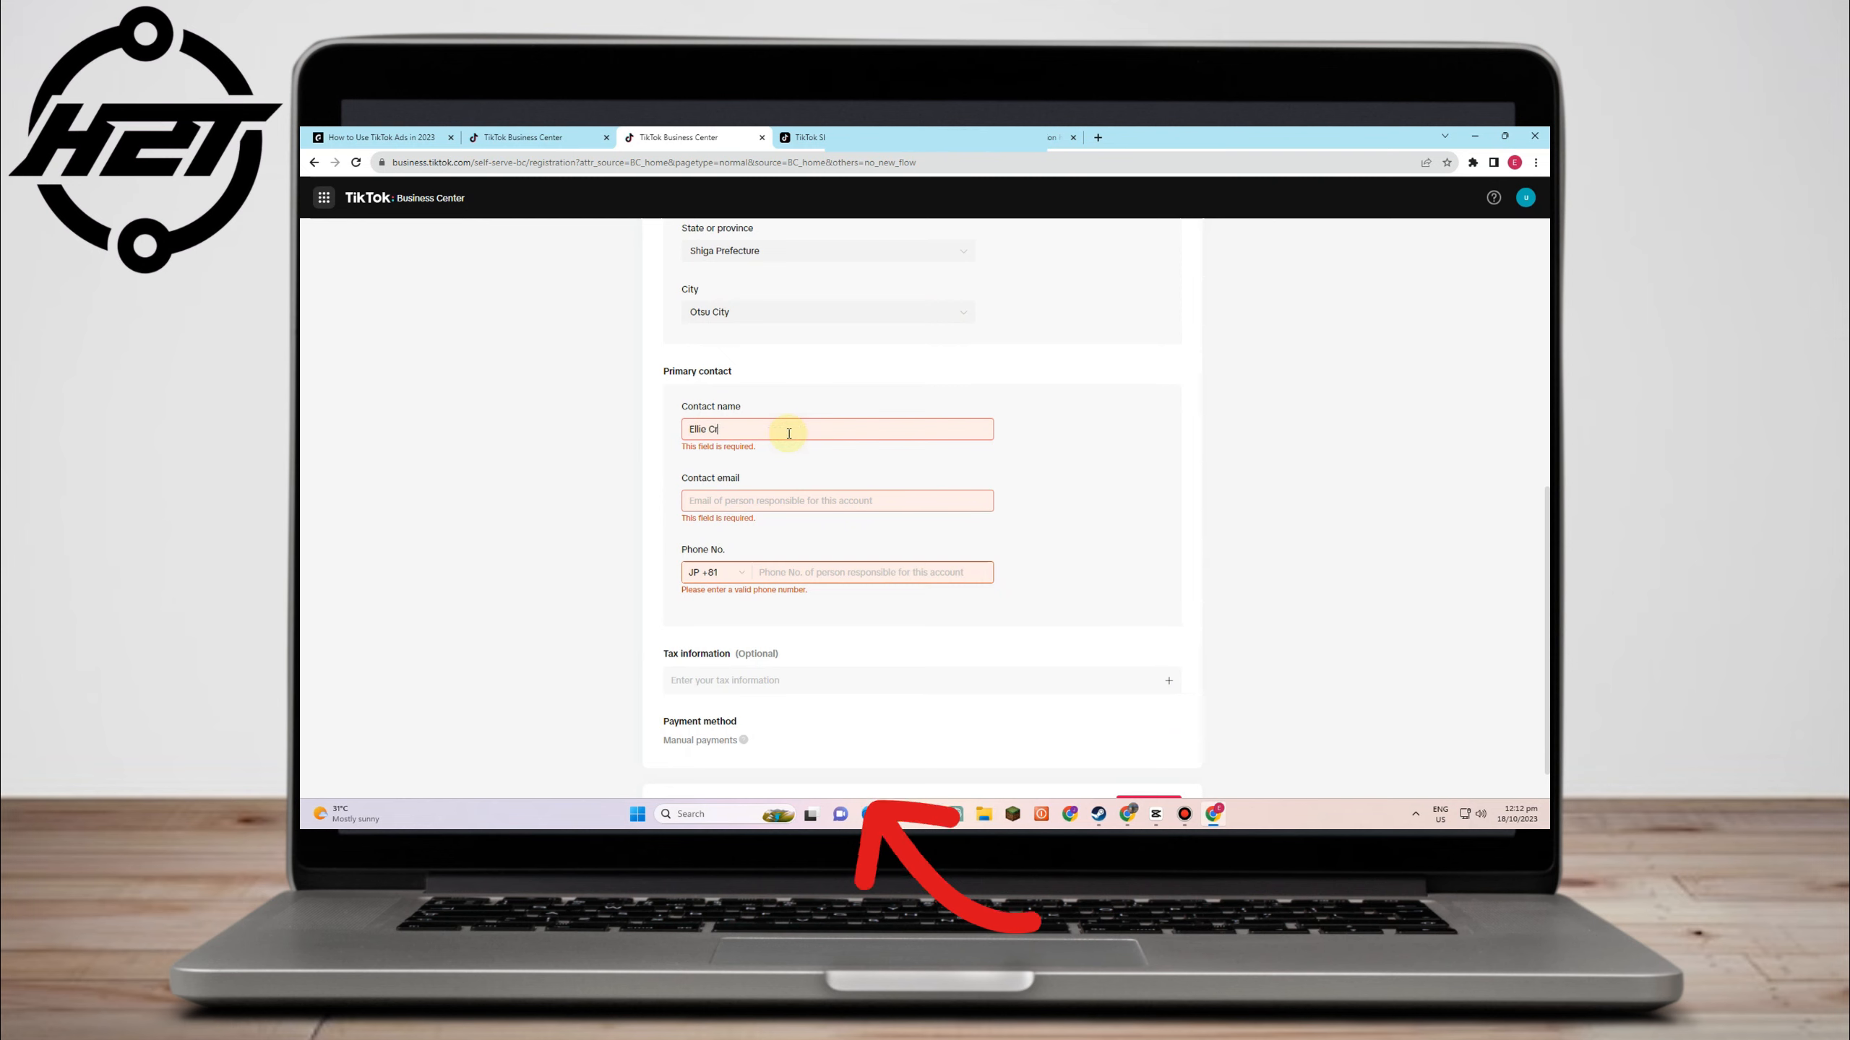
{"action": "left_click", "coordinate": [787, 502]}
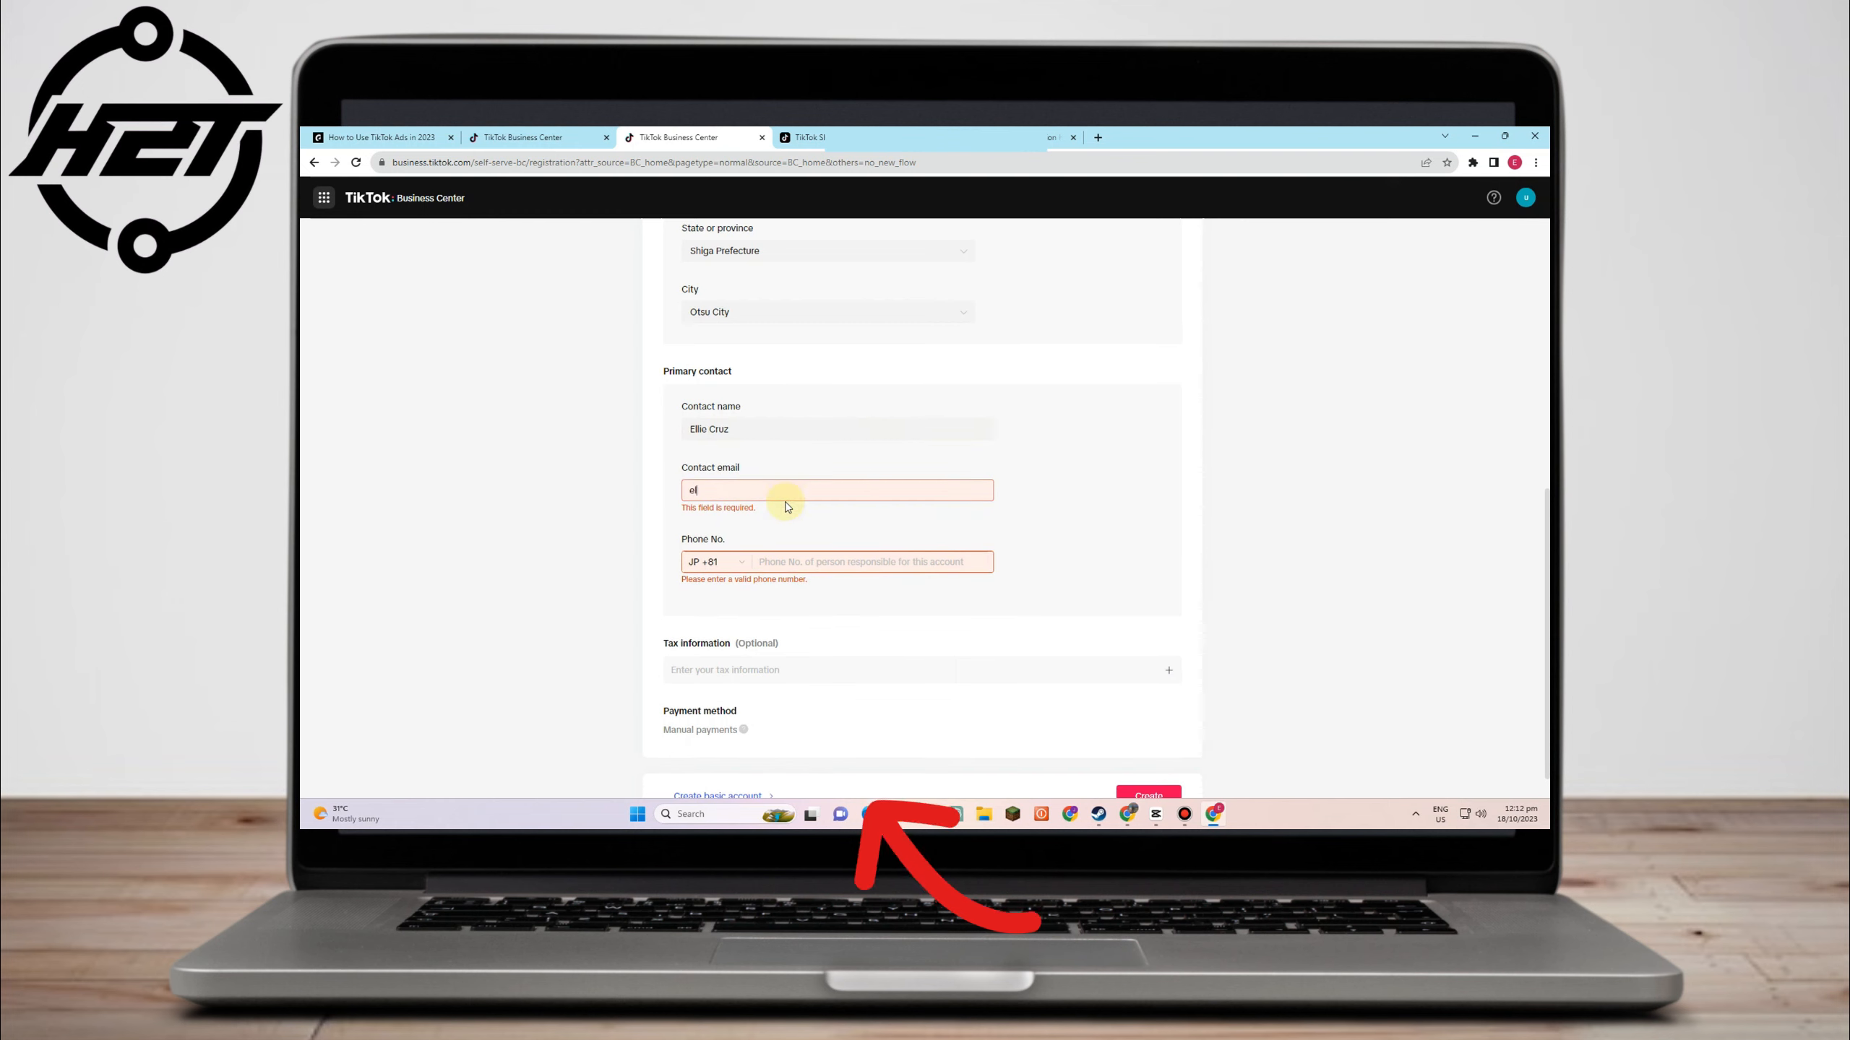
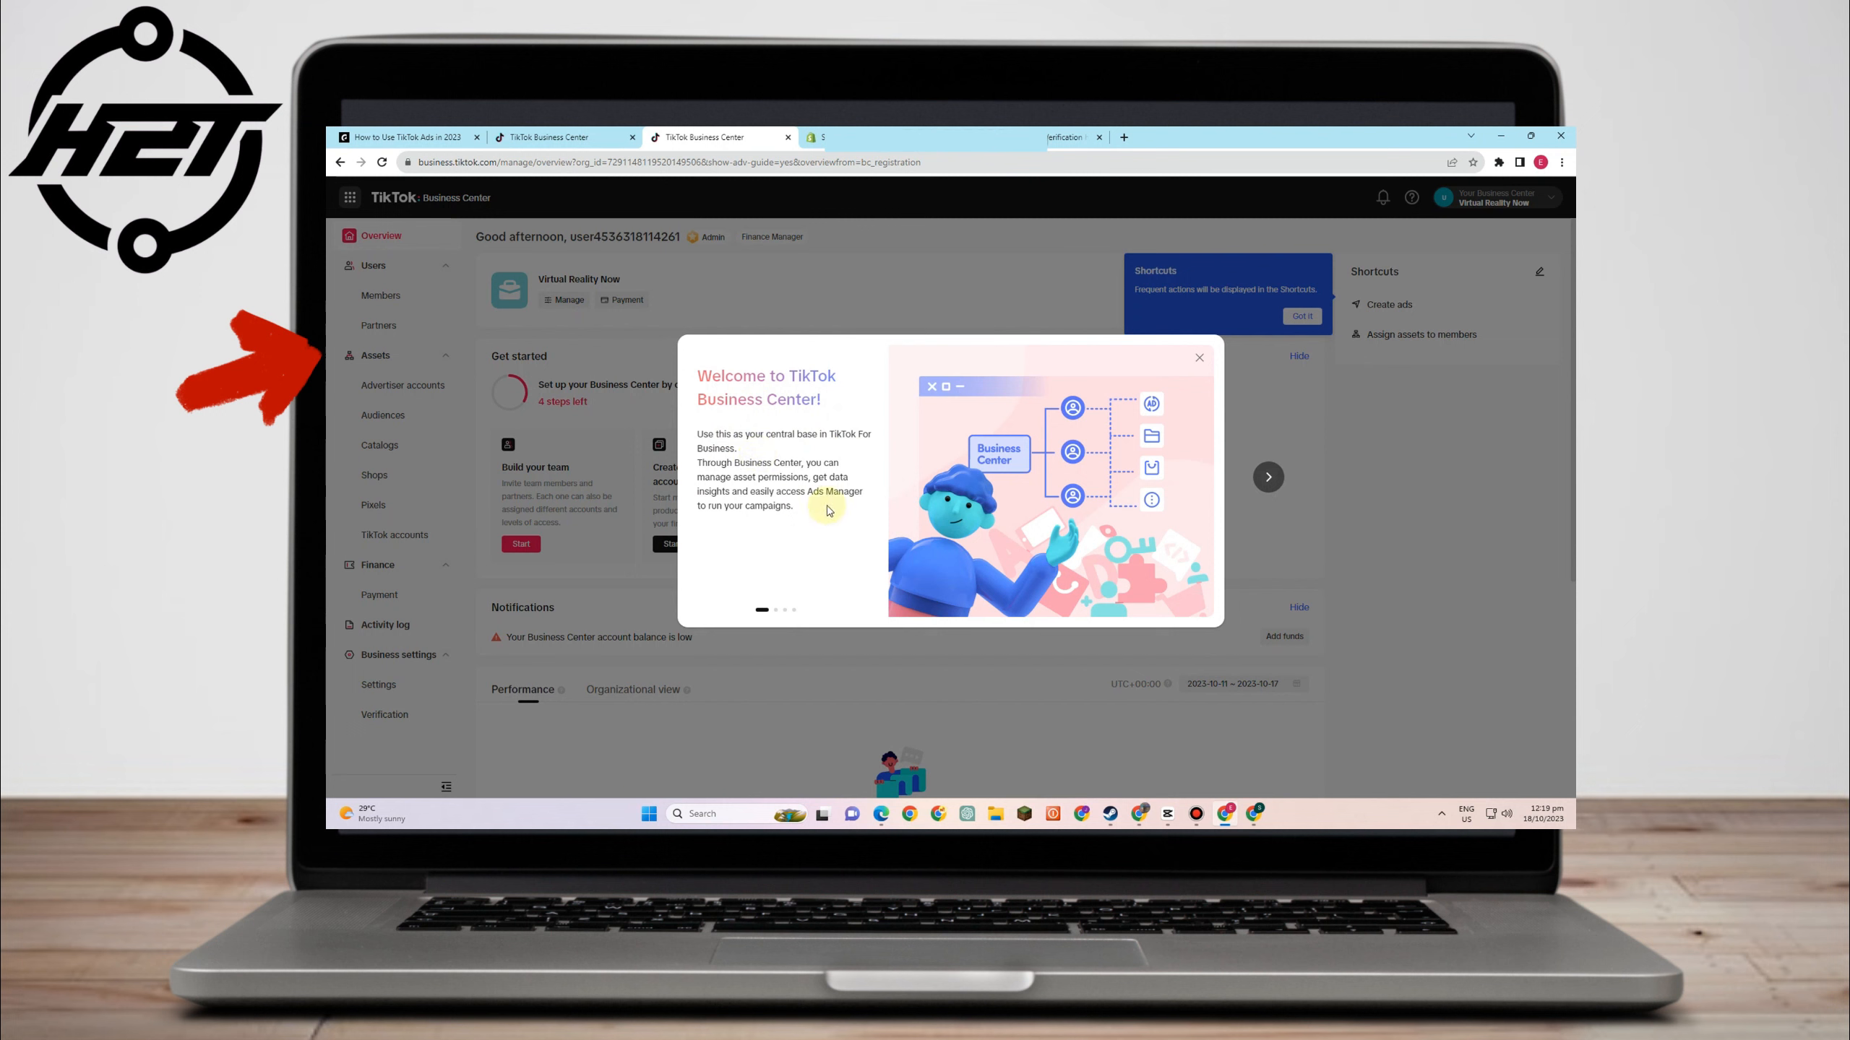
- Close the Welcome dialog and Shortcuts tip, then go to Users > Members
{"action": "left_click", "coordinate": [1197, 359]}
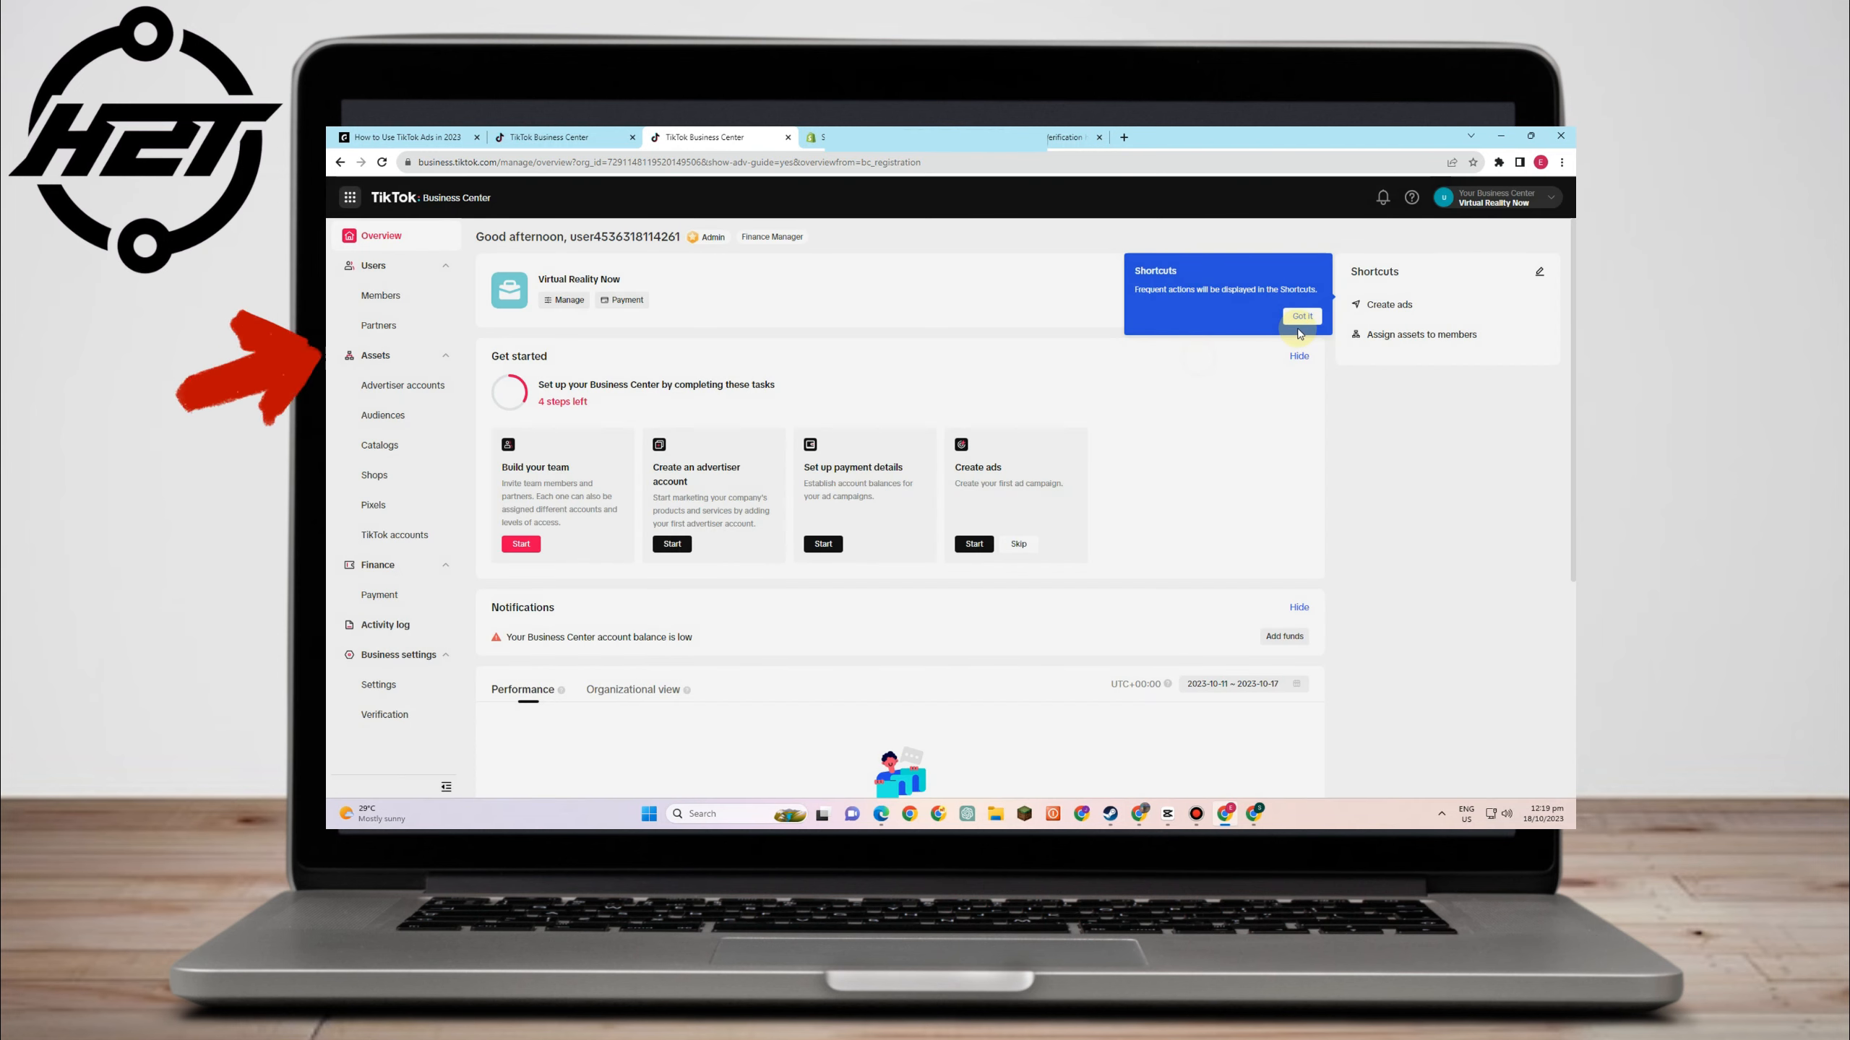
{"action": "left_click", "coordinate": [1301, 319]}
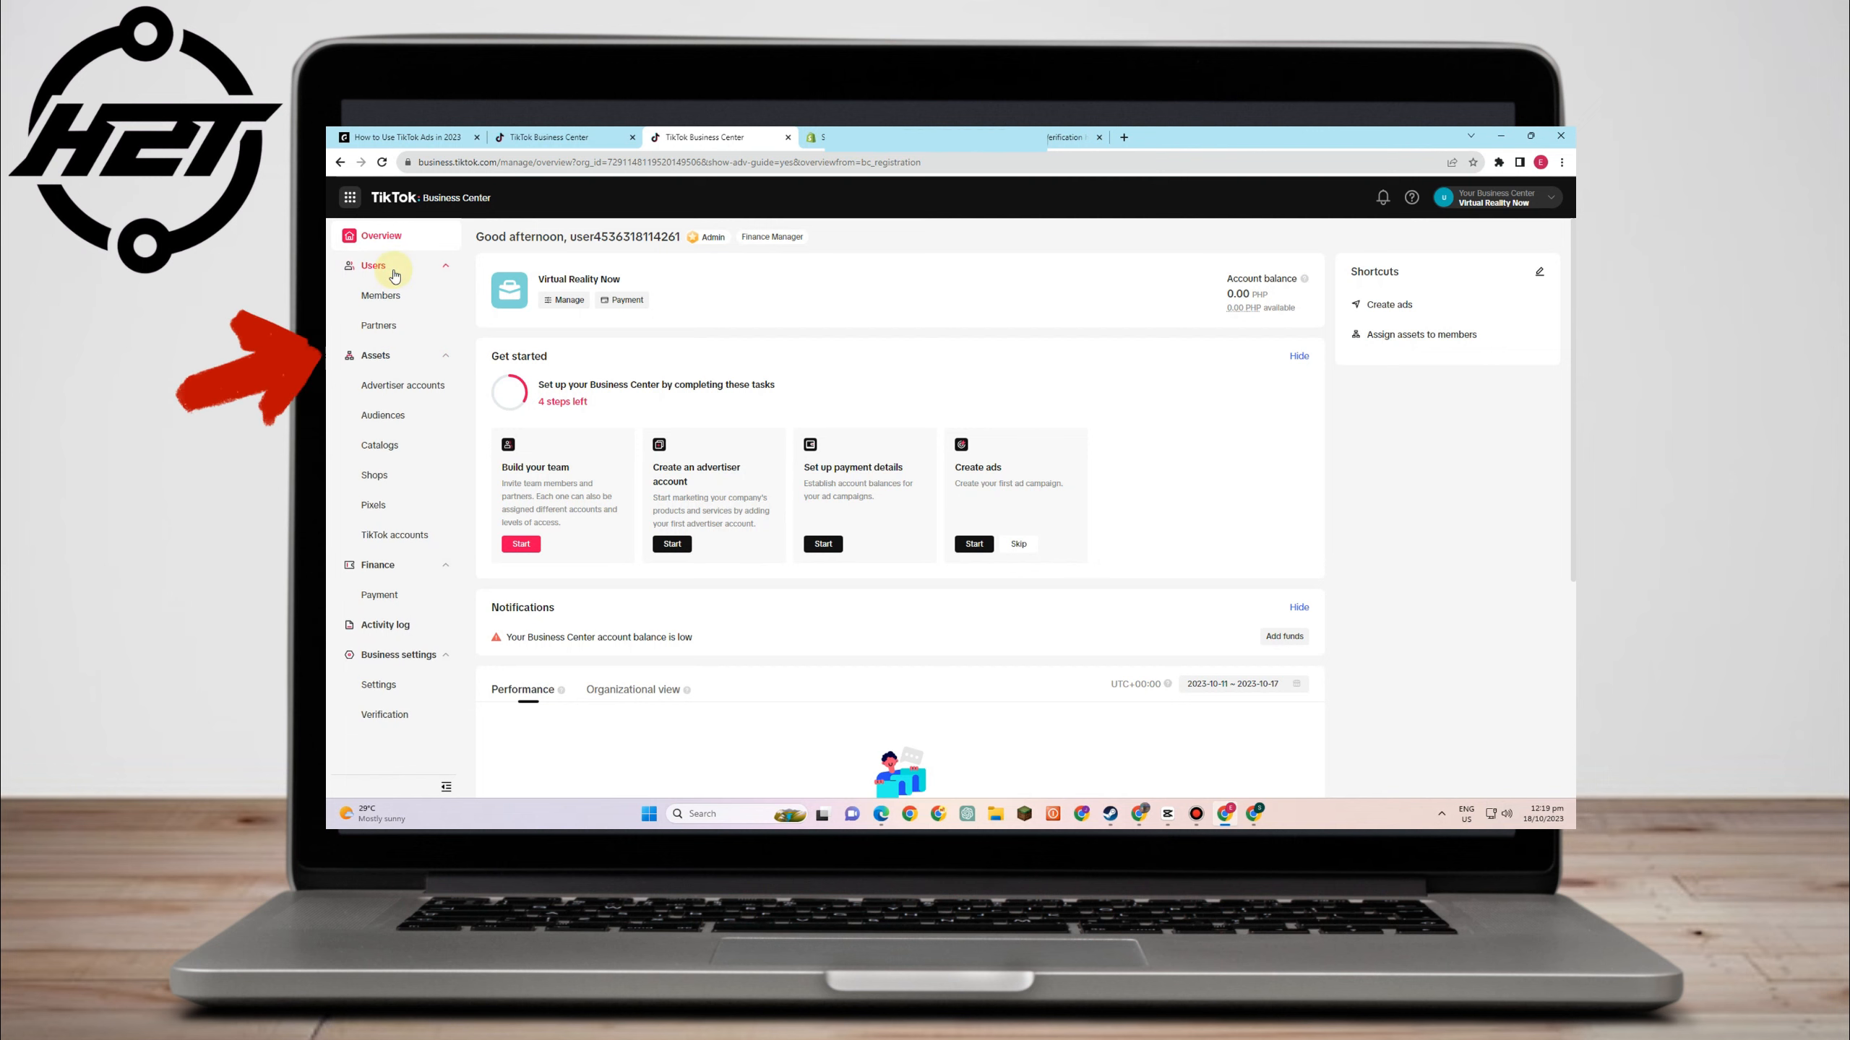
{"action": "left_click", "coordinate": [393, 301]}
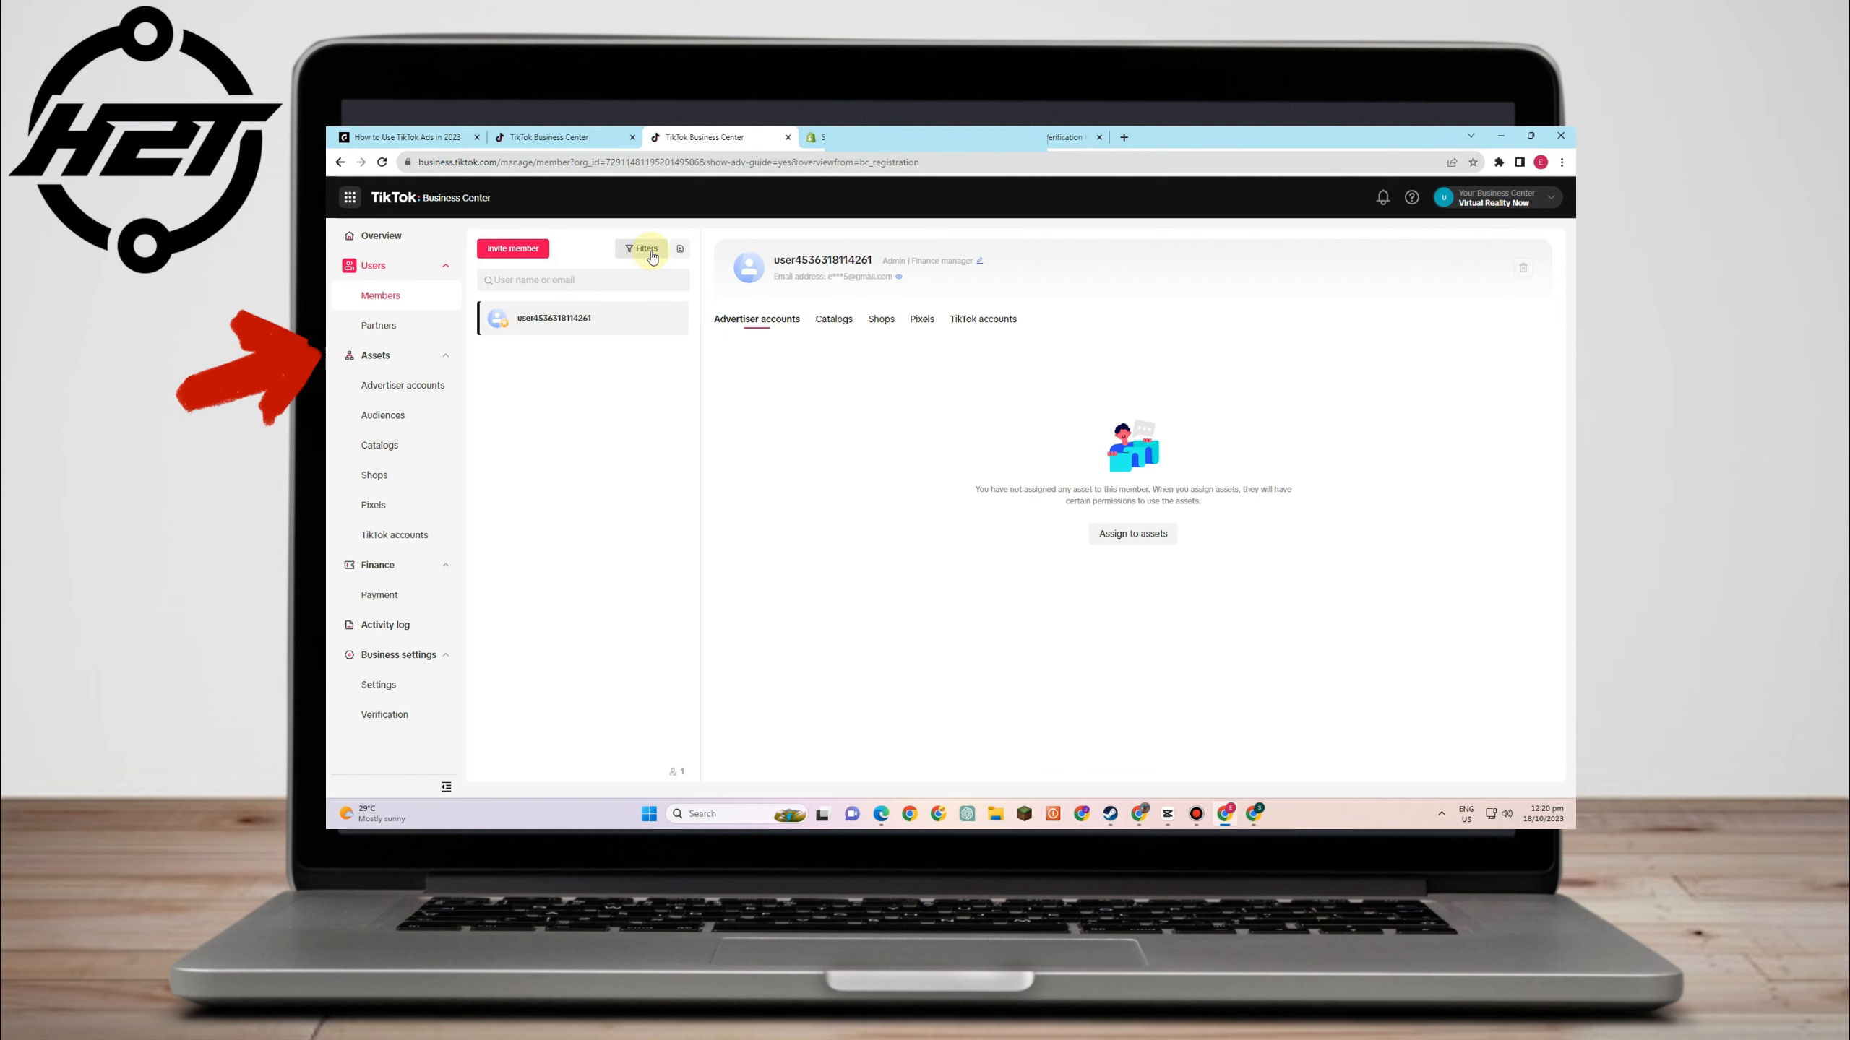
- Start a new member invitation and begin entering the invitee's e-mail address
{"action": "left_click", "coordinate": [529, 250]}
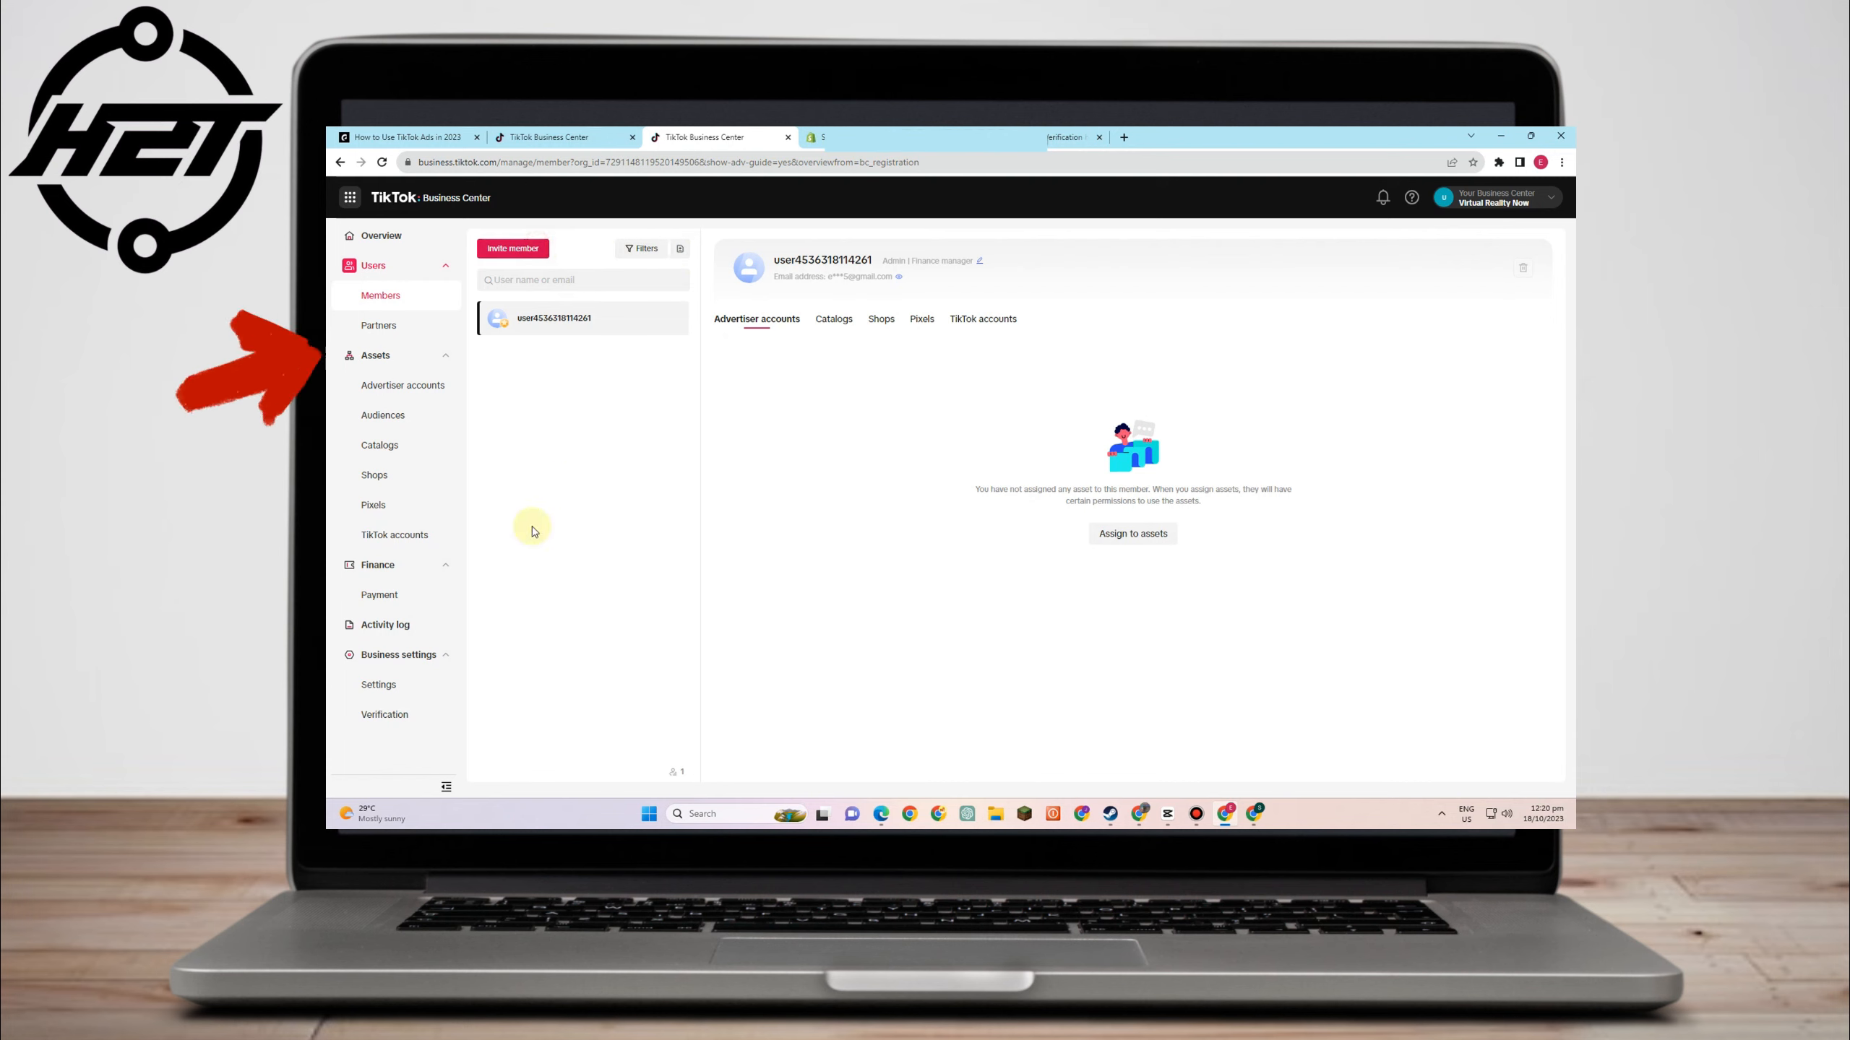
{"action": "left_click", "coordinate": [741, 381]}
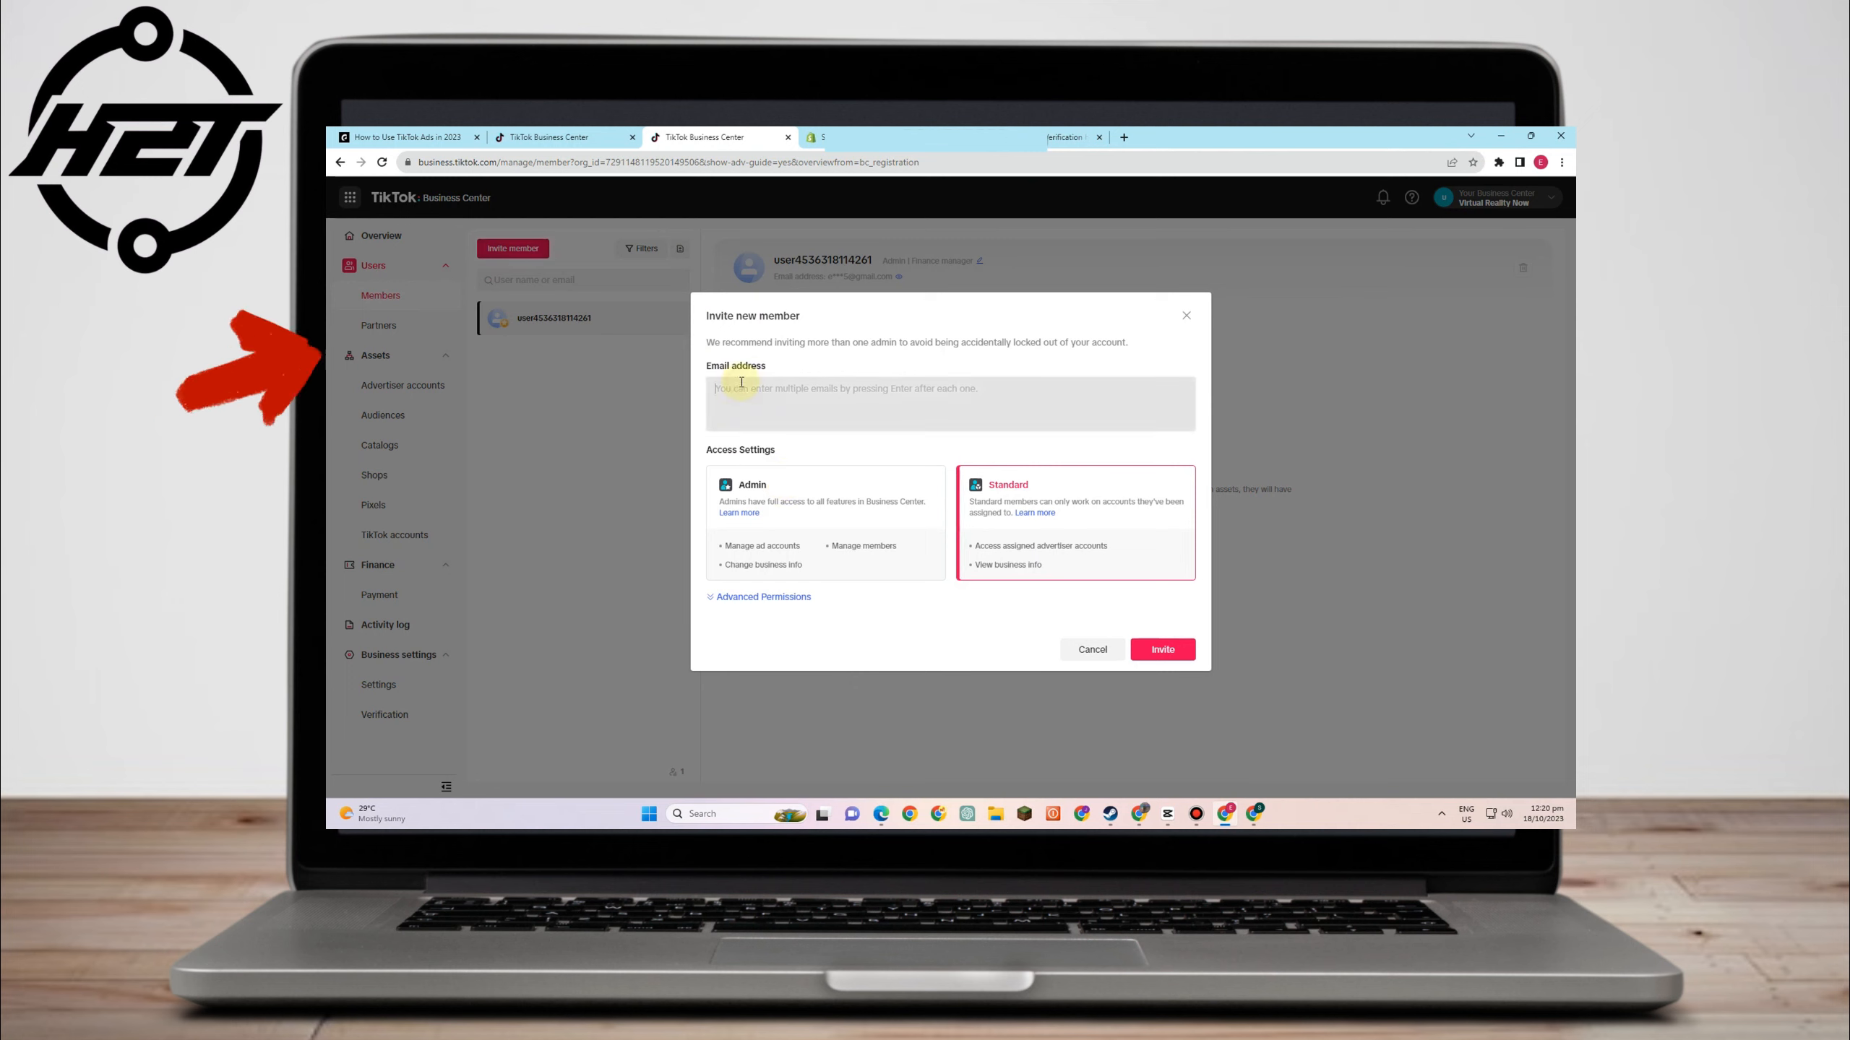
- Give the invitee Standard access with the Finance analyst advanced permission
{"action": "left_click", "coordinate": [758, 599]}
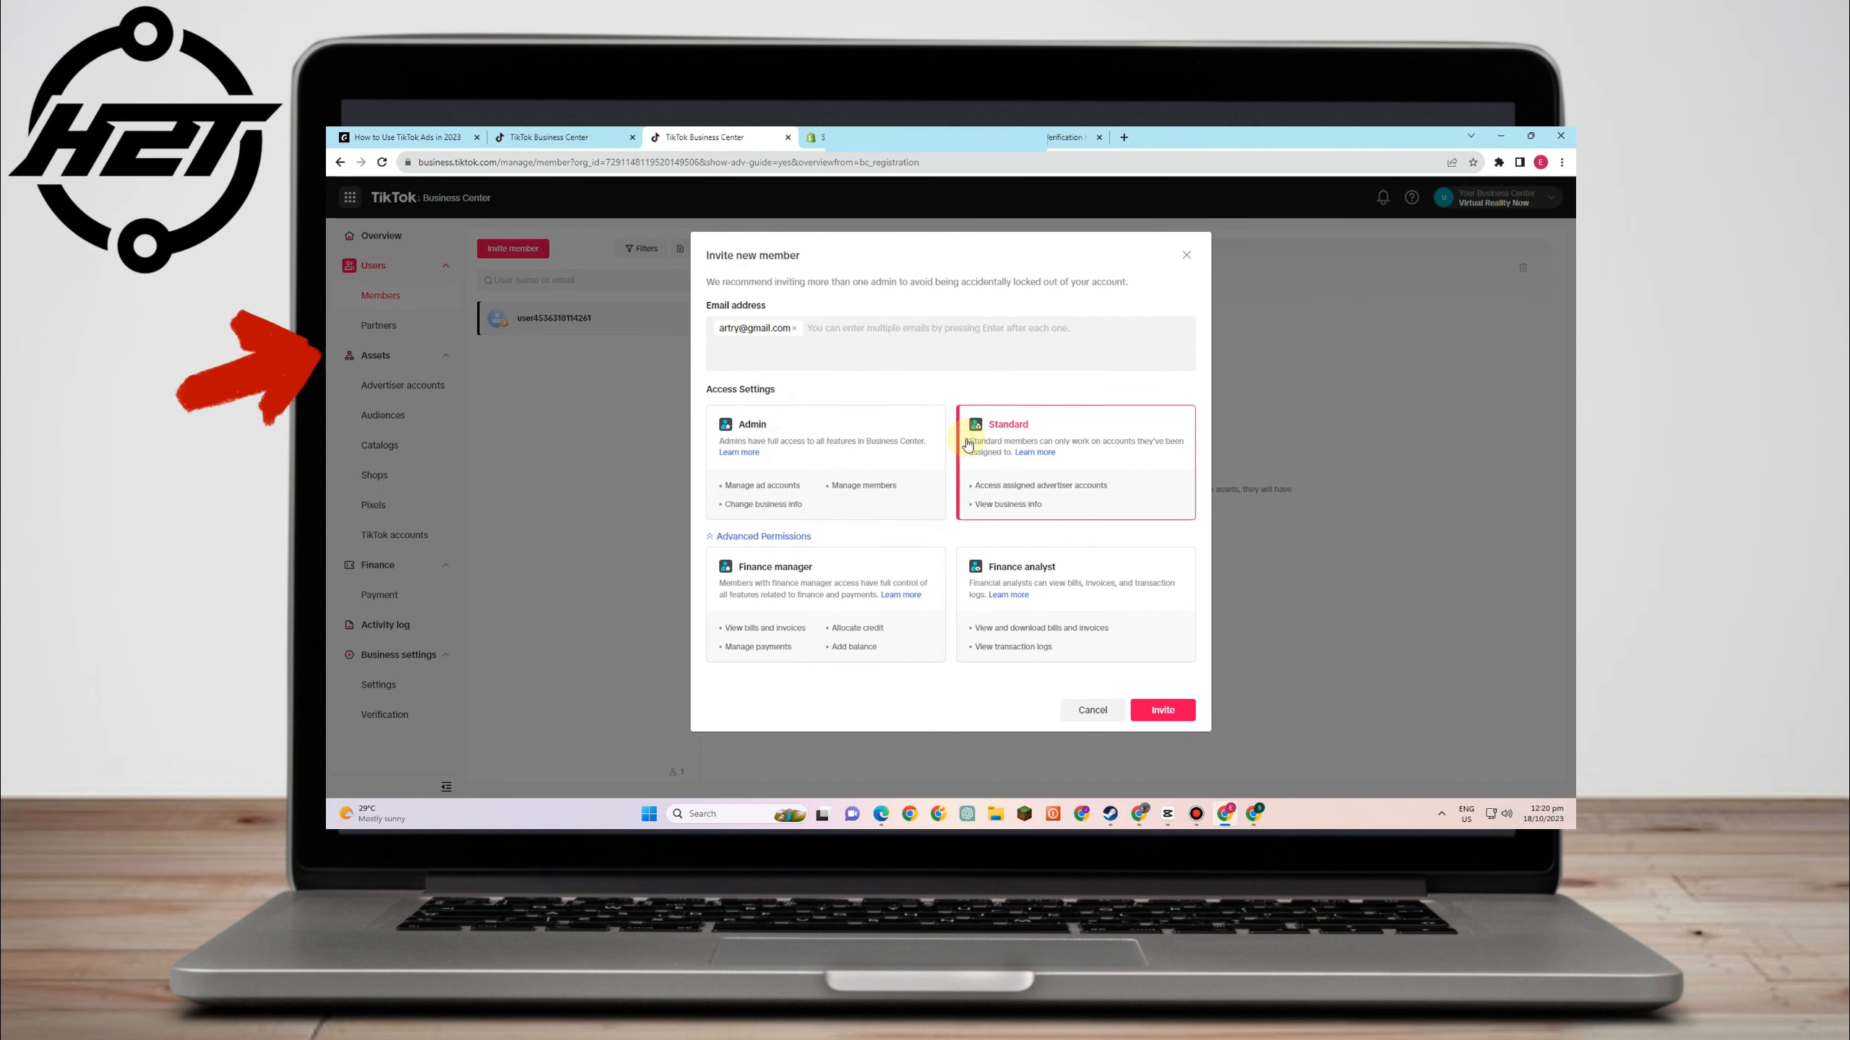
{"action": "left_click", "coordinate": [764, 440]}
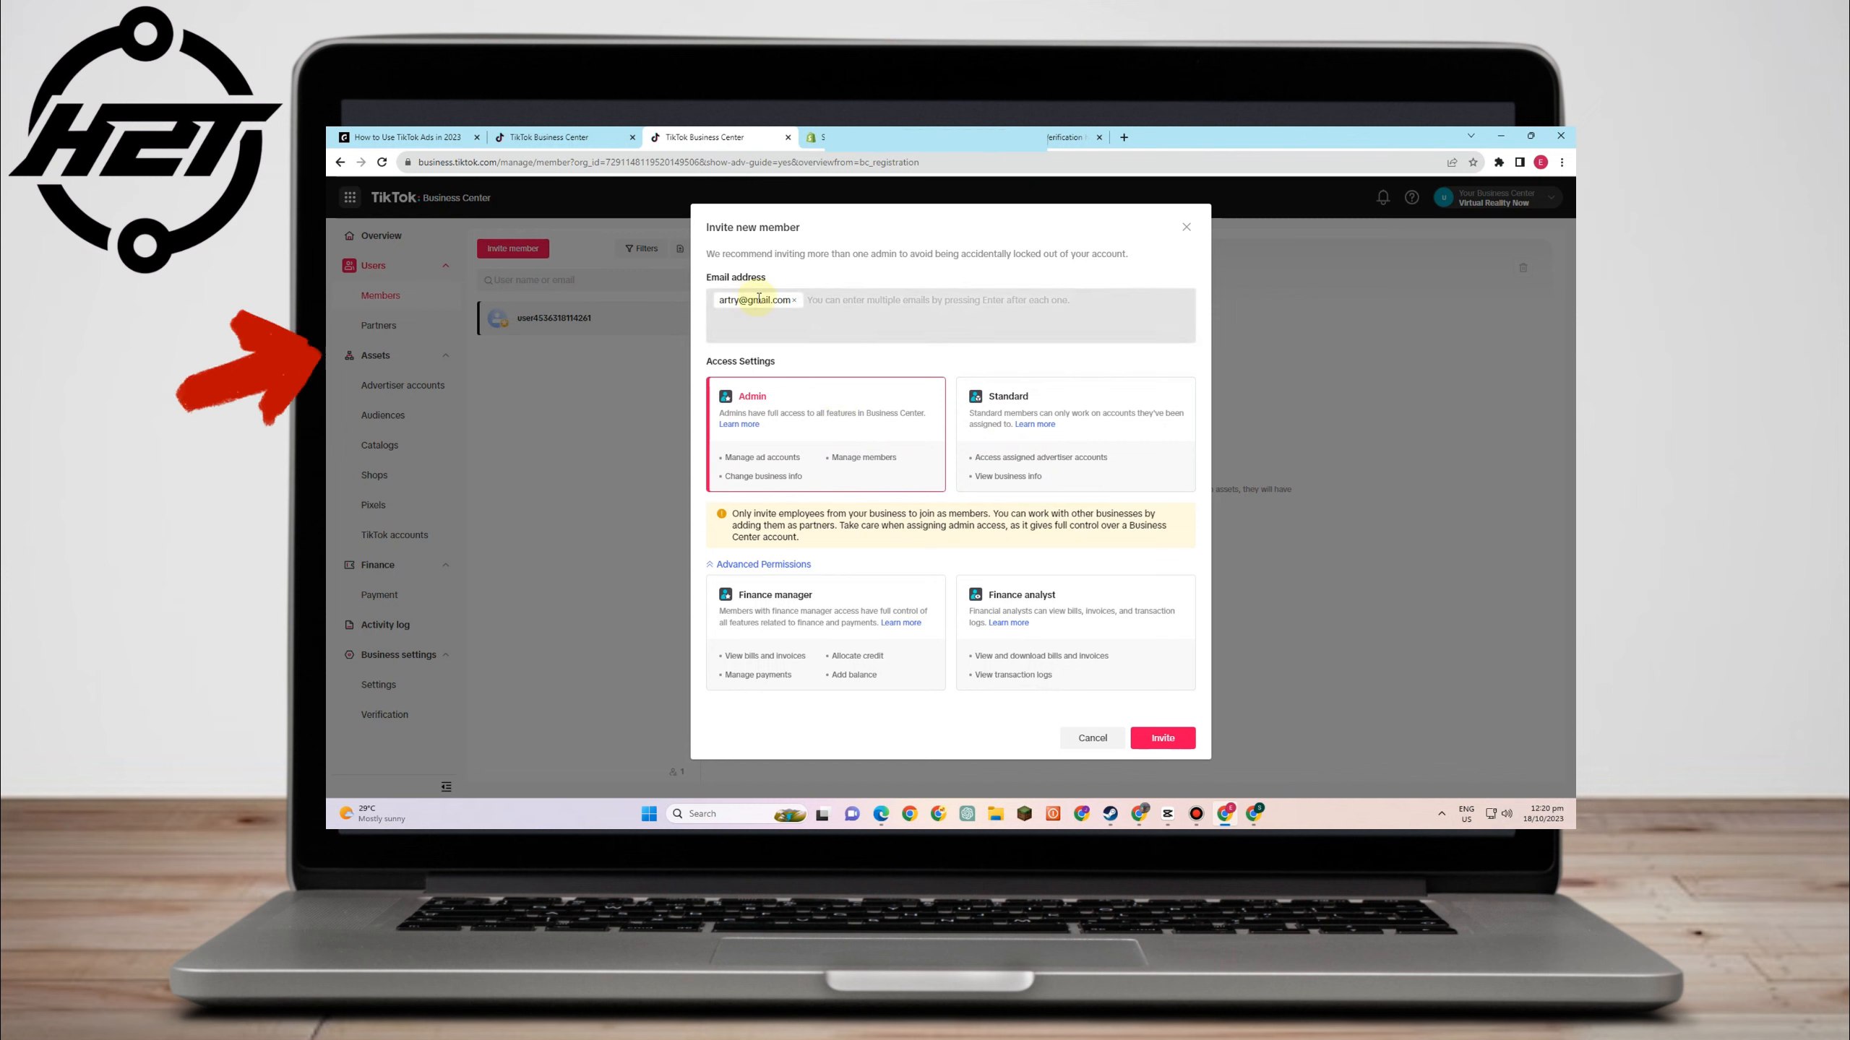
{"action": "left_click", "coordinate": [991, 437]}
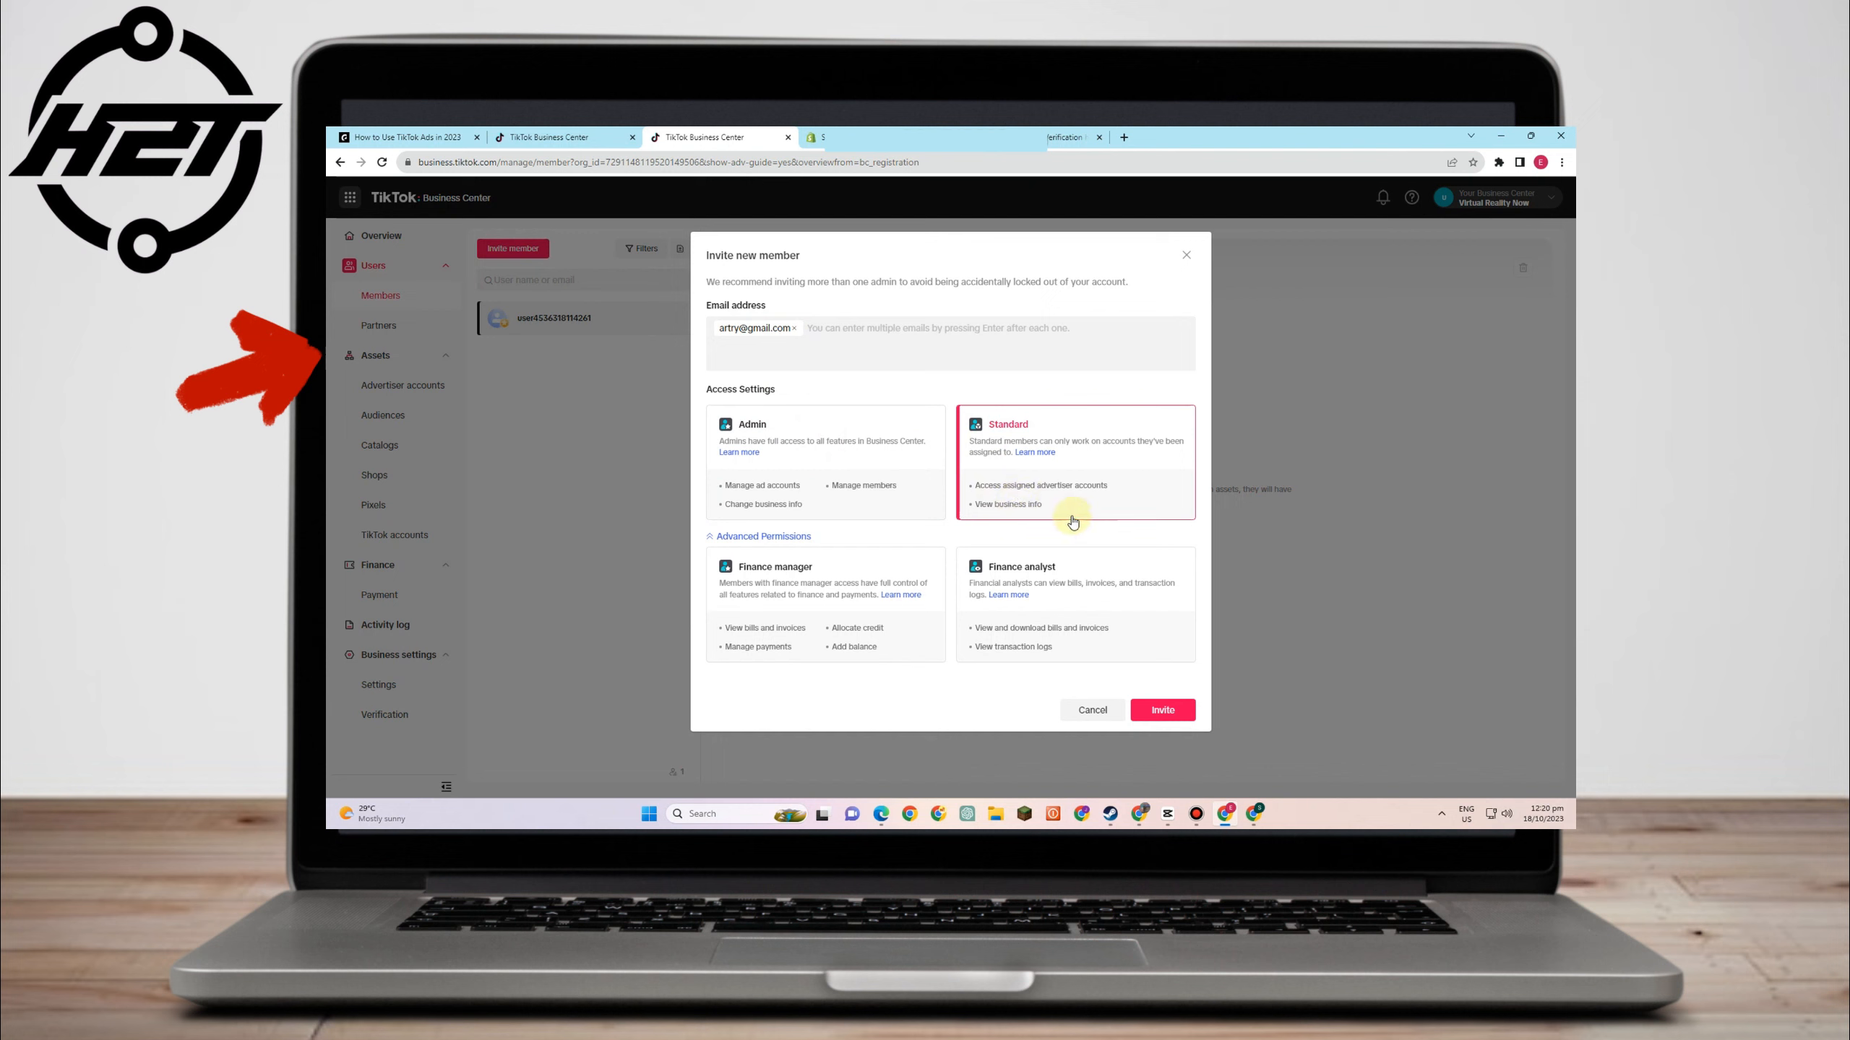
{"action": "left_click", "coordinate": [785, 592]}
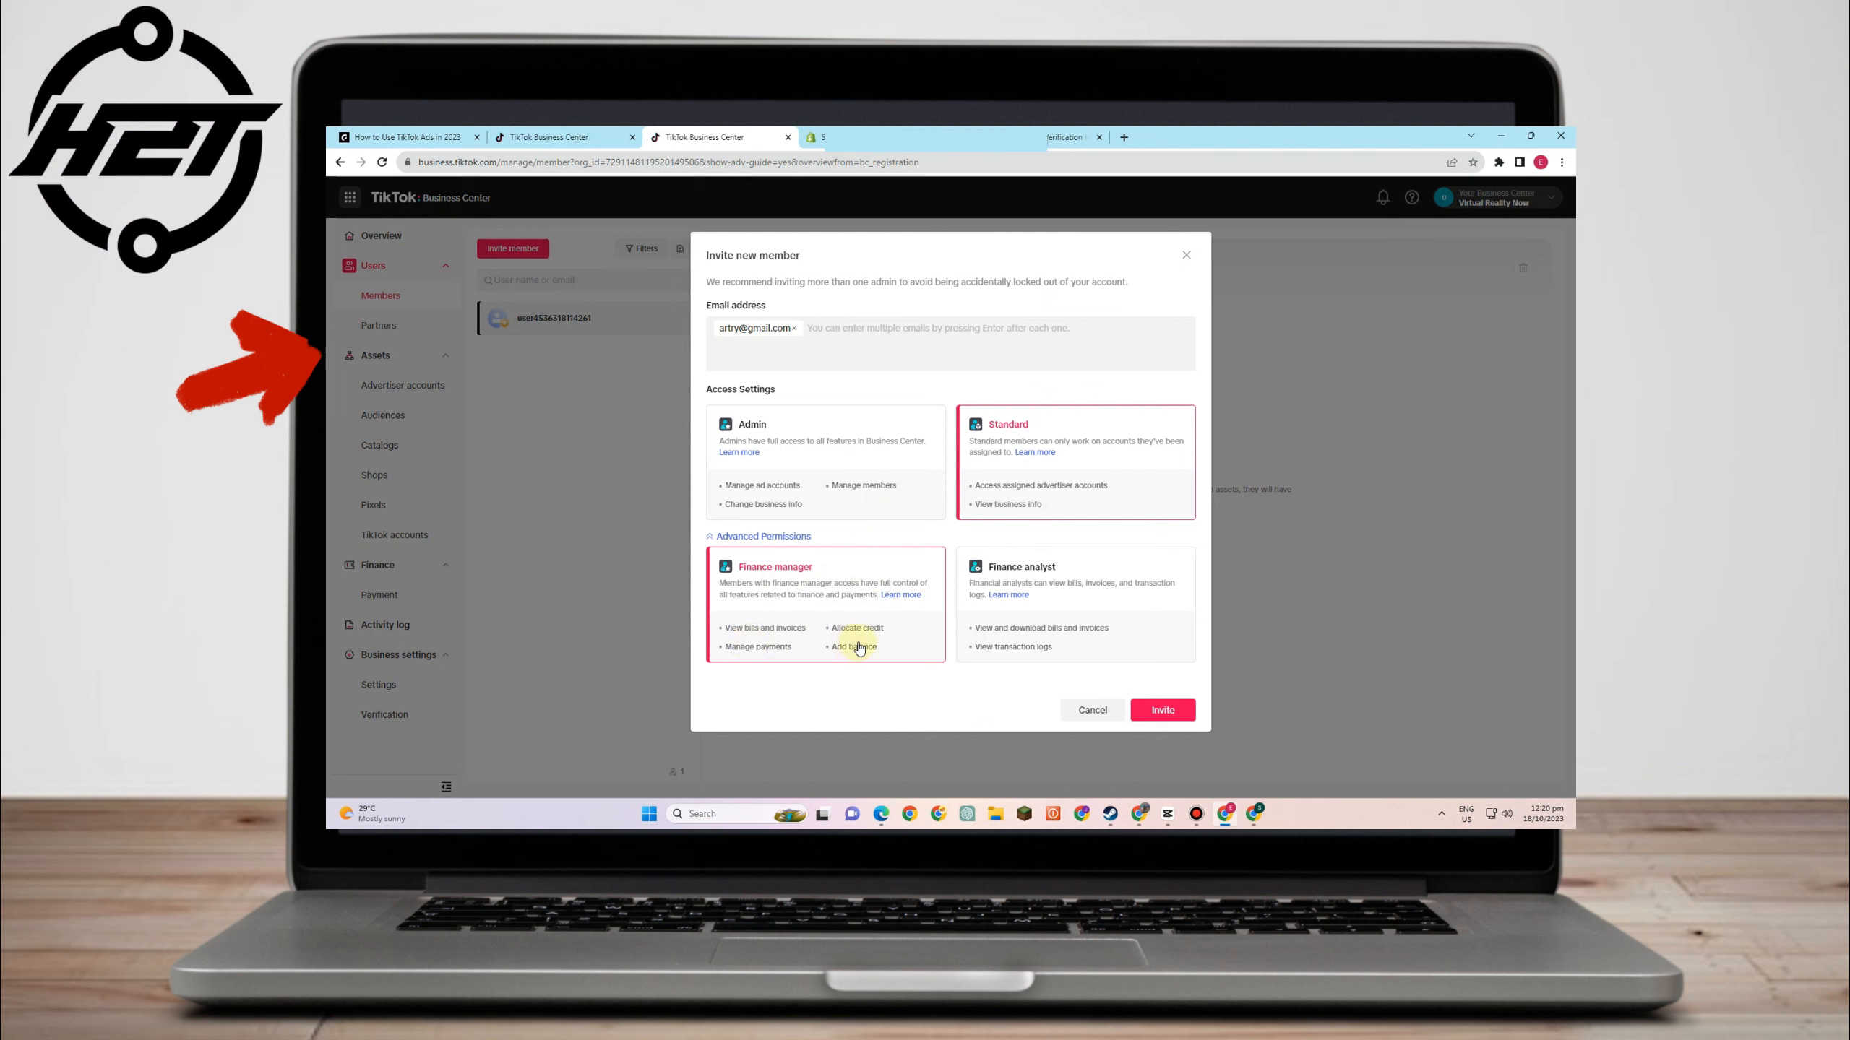
{"action": "left_click", "coordinate": [1012, 611]}
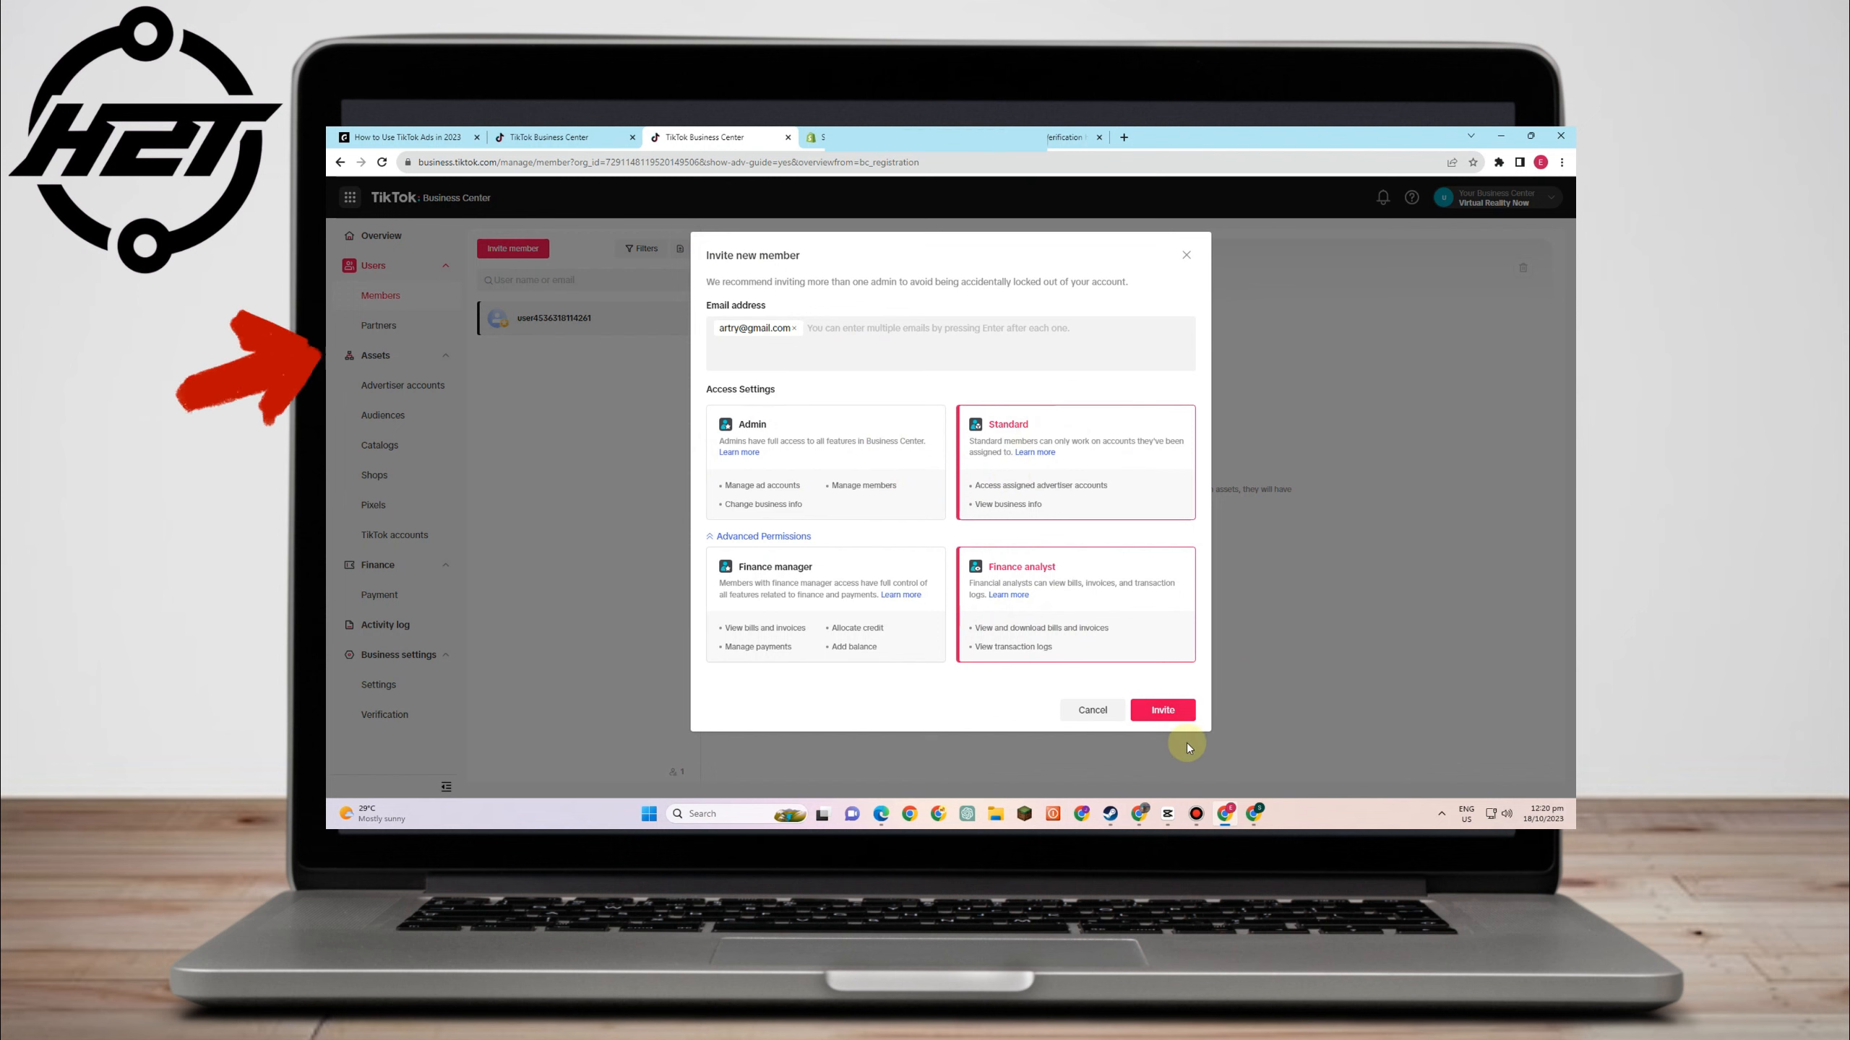
- Send the invitation and check the member's Catalogs, Shops, Pixels and TikTok accounts tabs
{"action": "left_click", "coordinate": [1134, 712]}
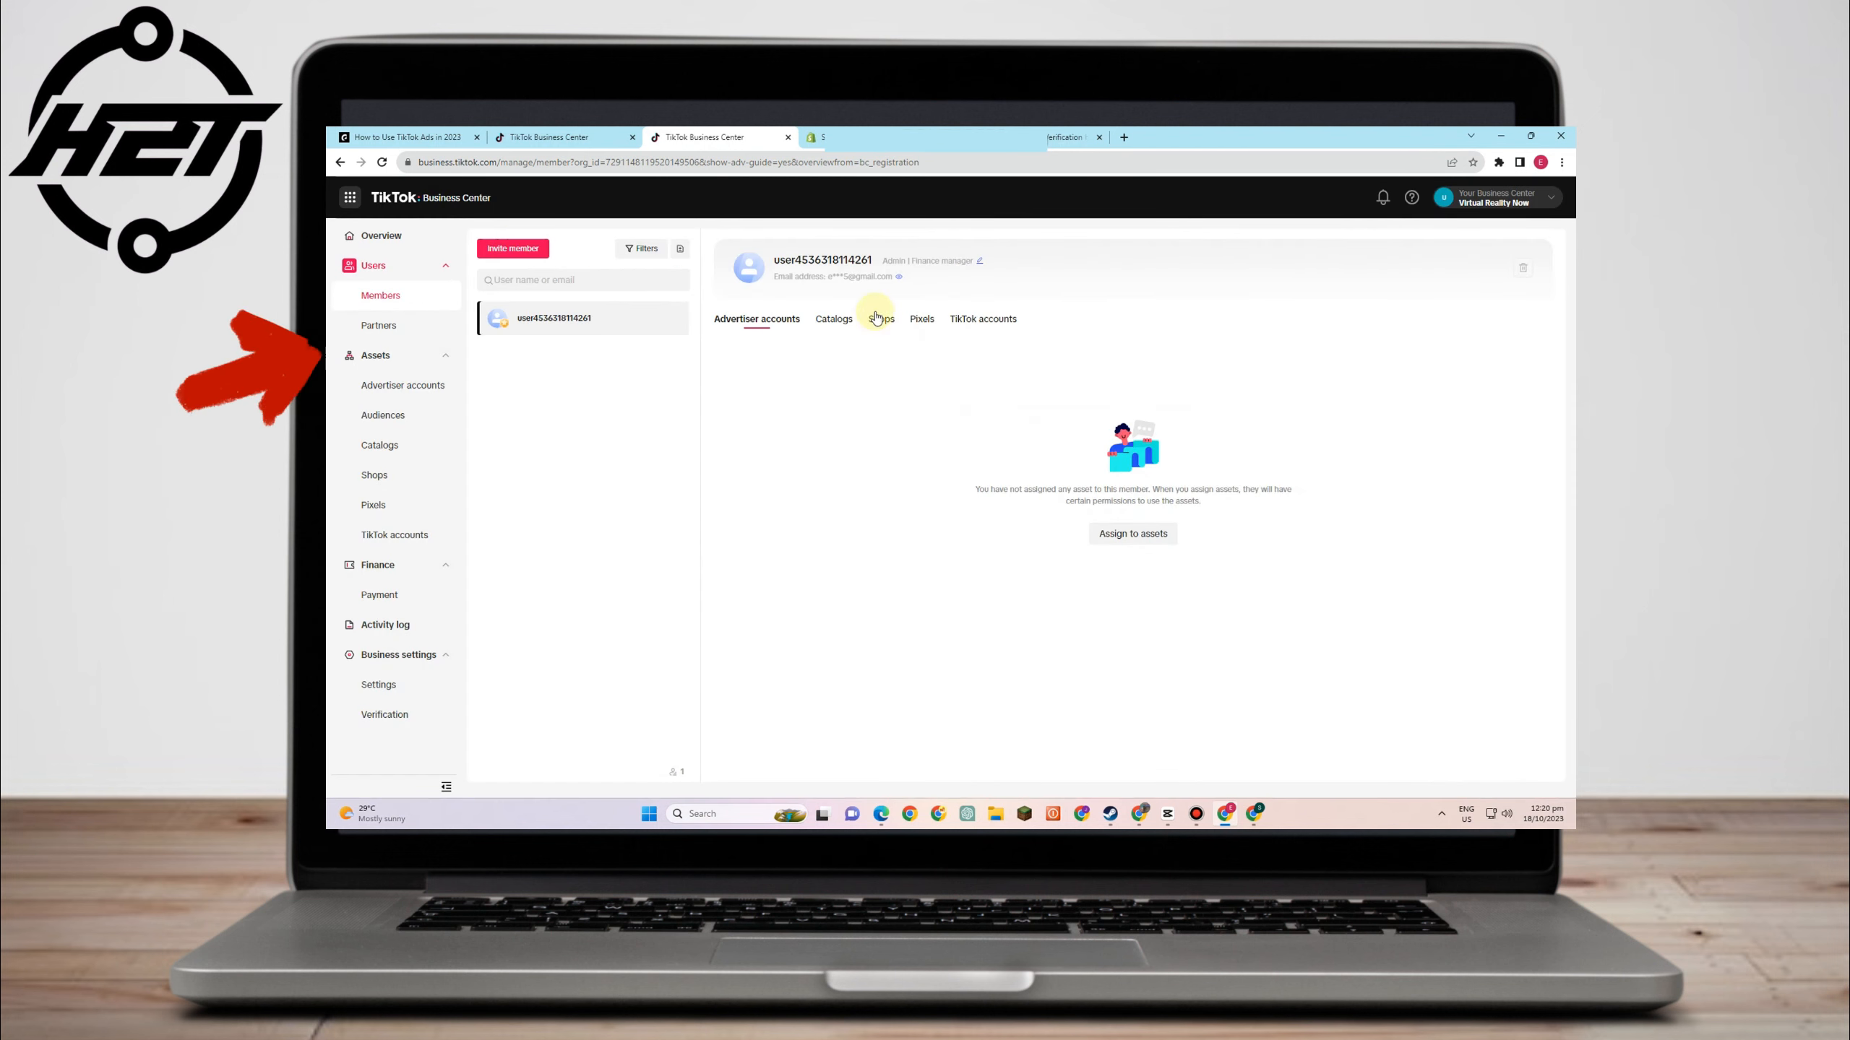
{"action": "left_click", "coordinate": [837, 328]}
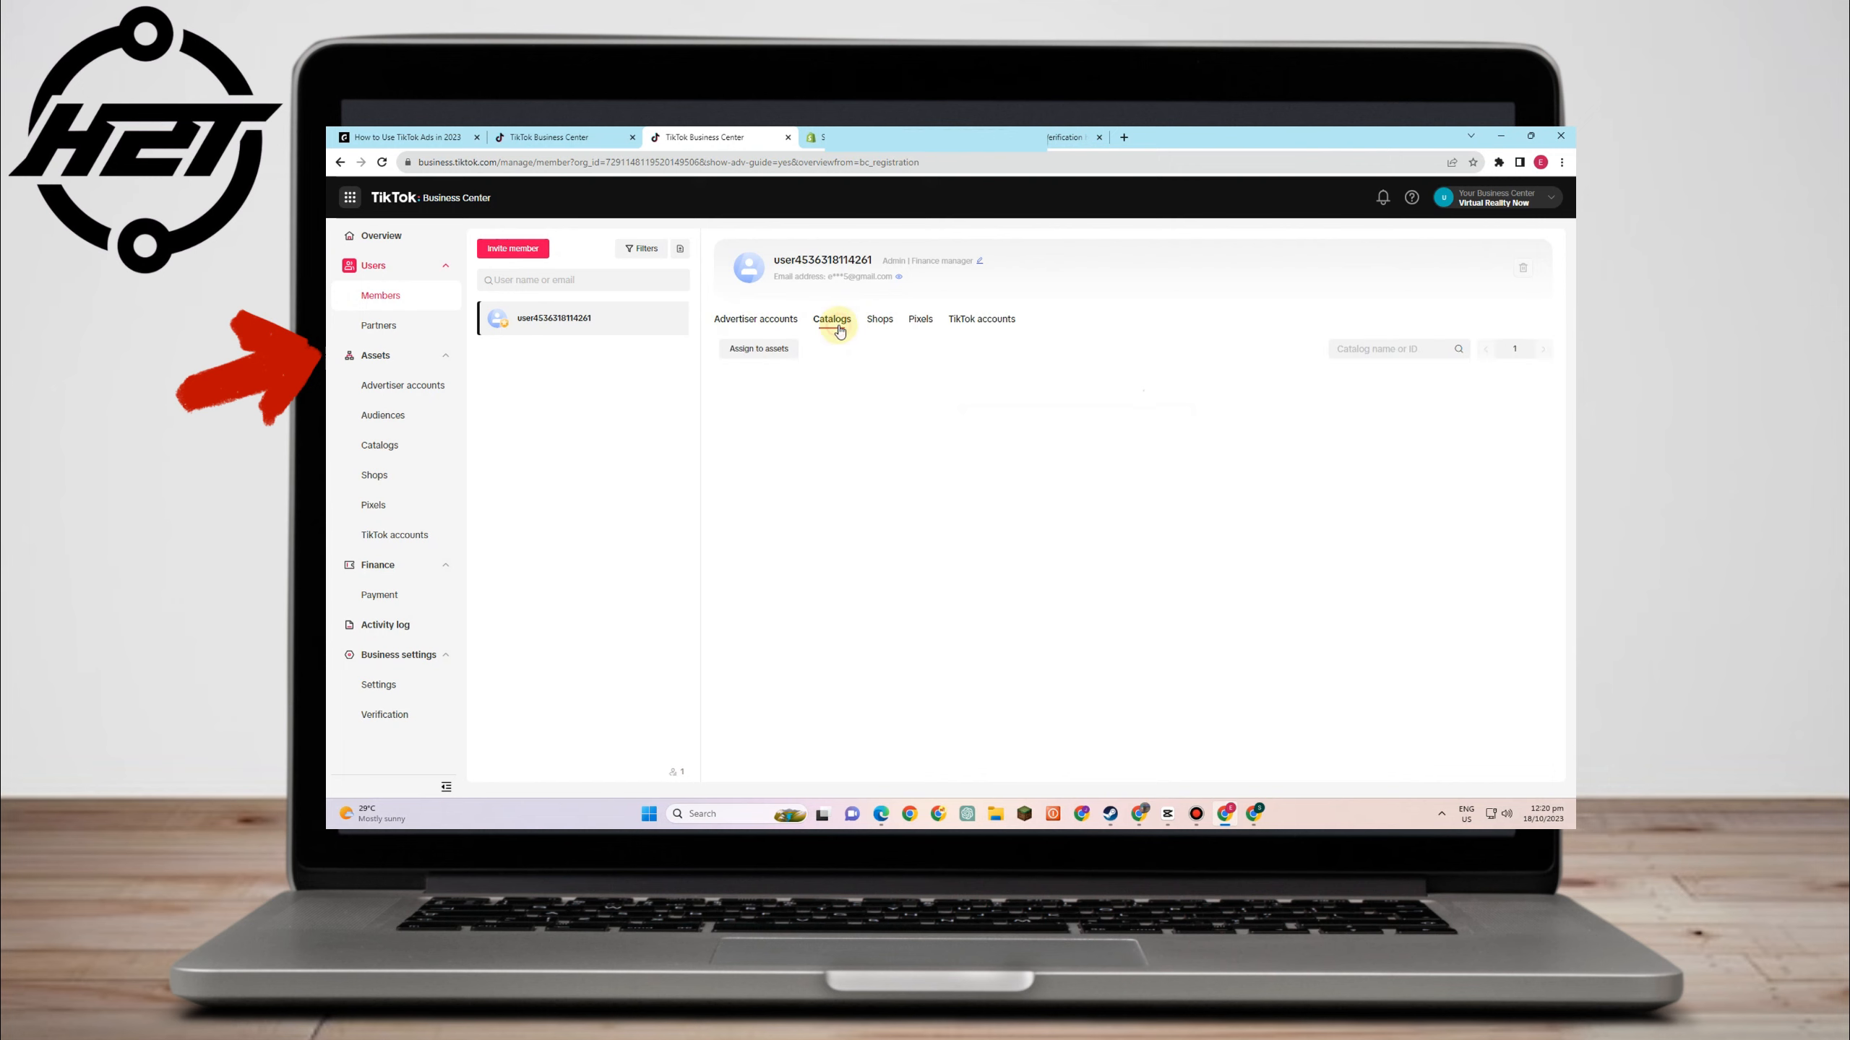
{"action": "left_click", "coordinate": [879, 324]}
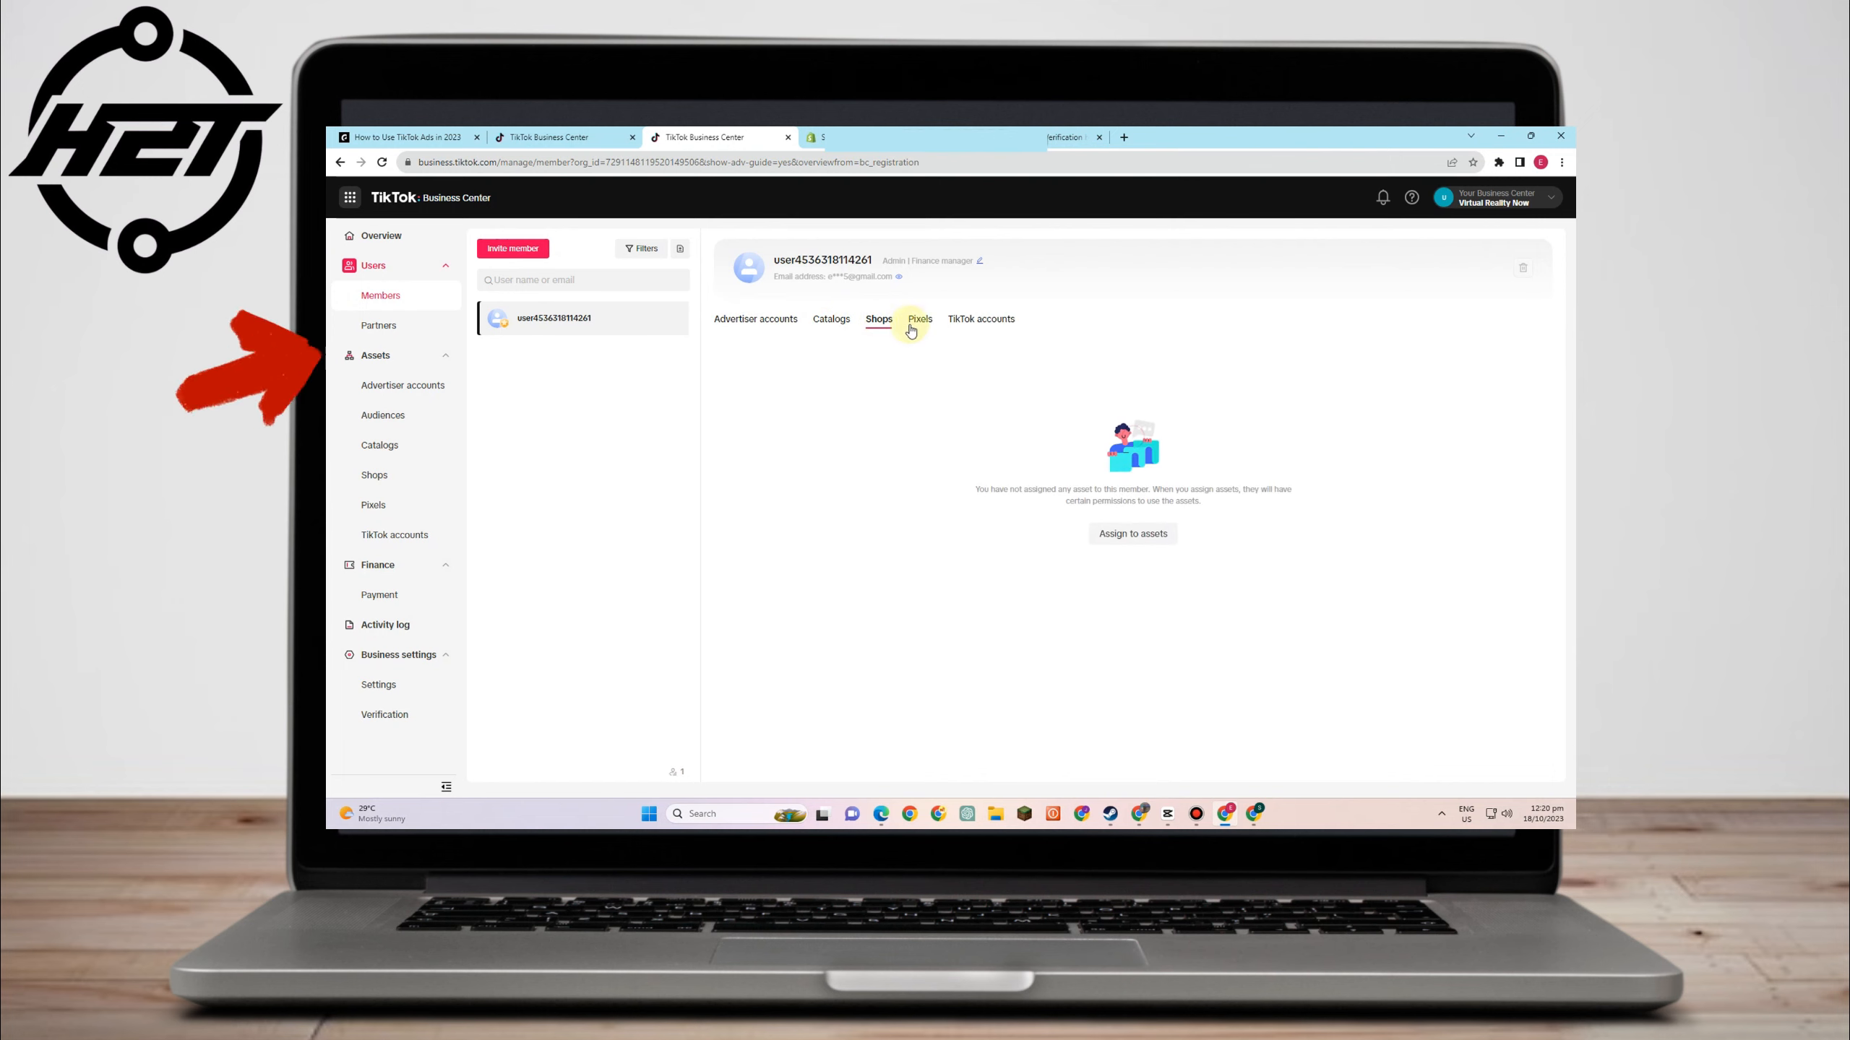
{"action": "left_click", "coordinate": [919, 324]}
{"action": "left_click", "coordinate": [976, 324]}
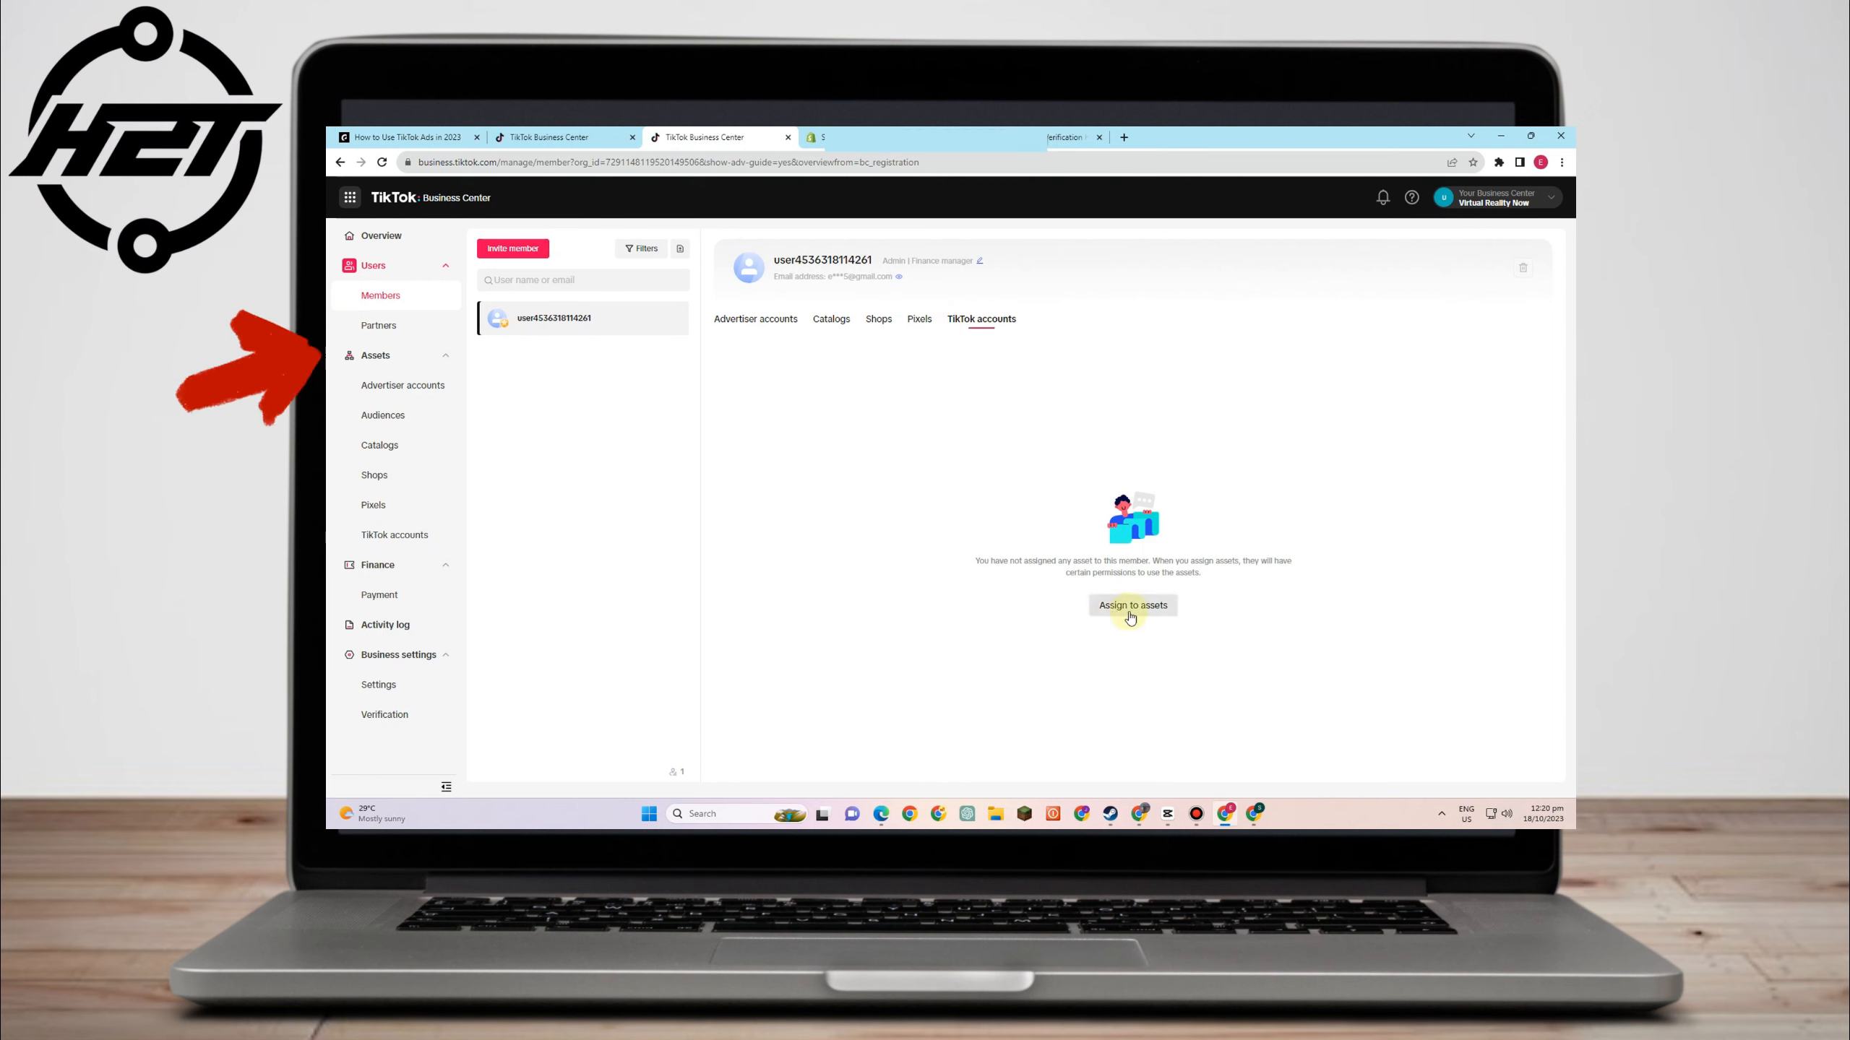
- Visit the Partners page and cancel the Add partner dialog without adding one
{"action": "left_click", "coordinate": [406, 326]}
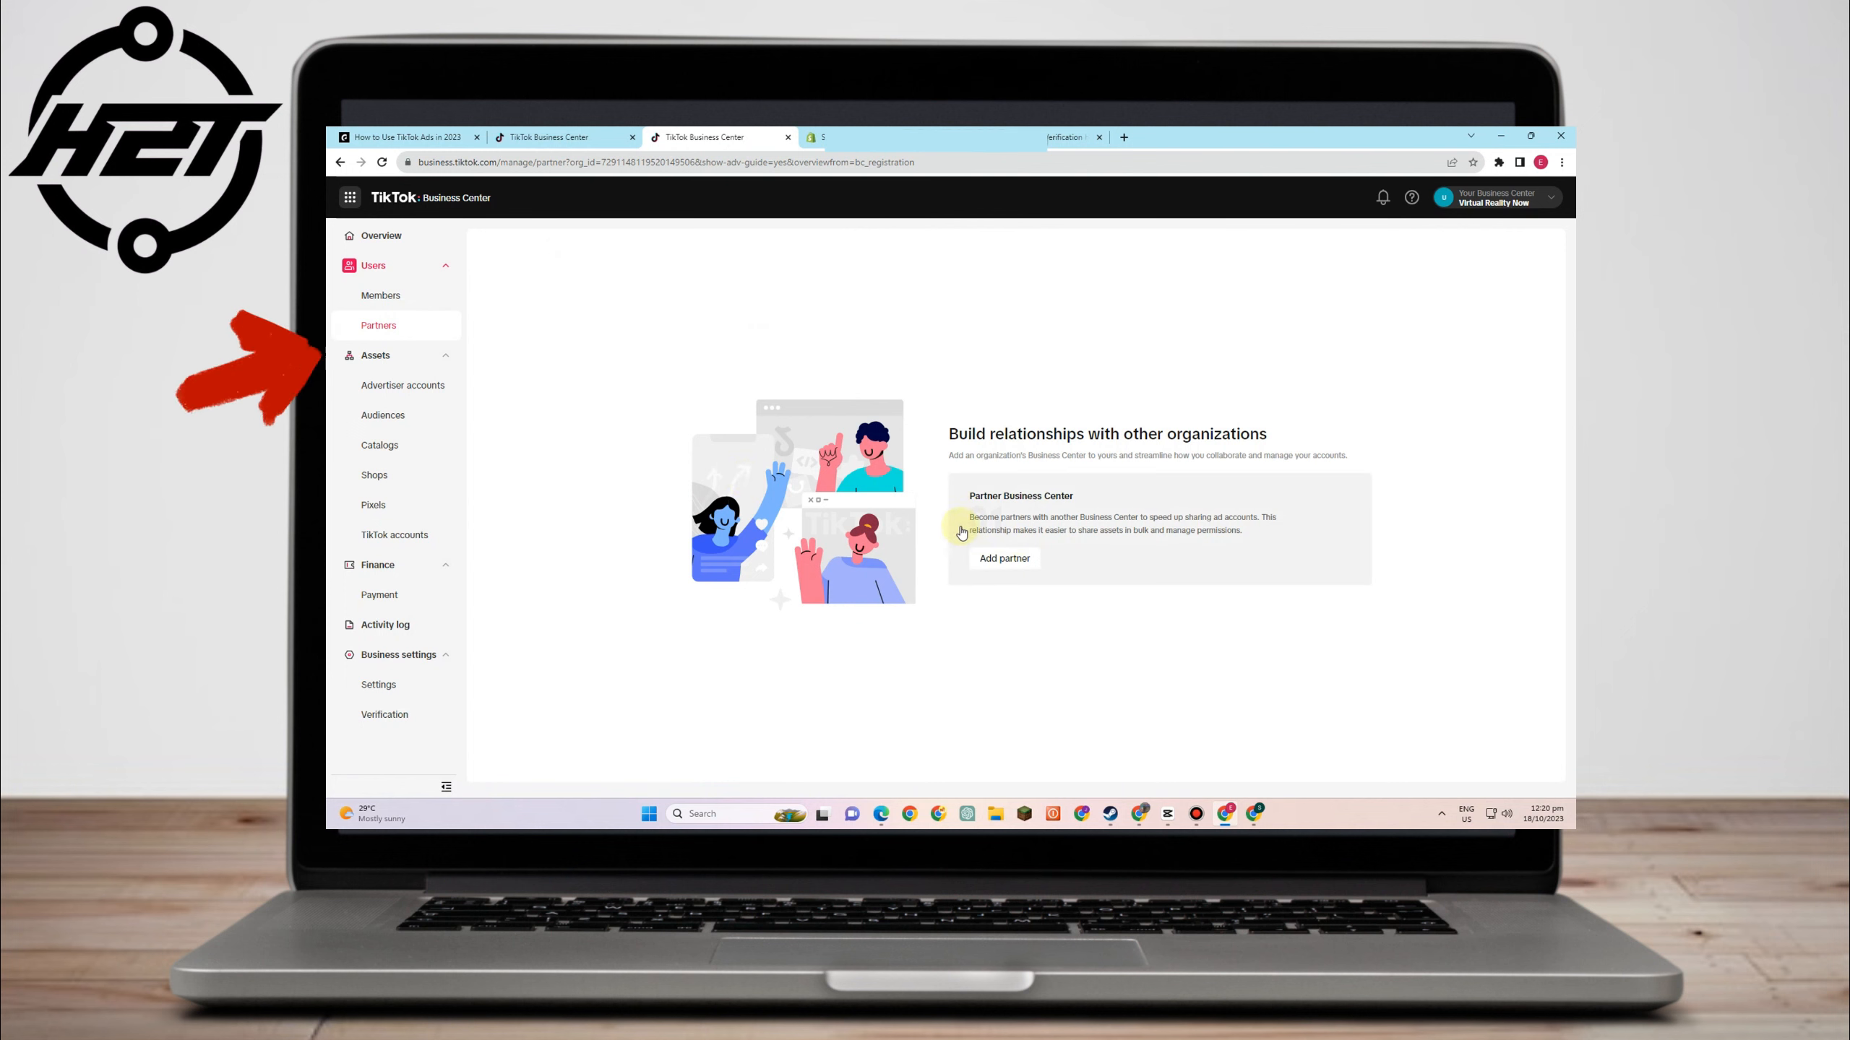
{"action": "left_click", "coordinate": [1004, 558]}
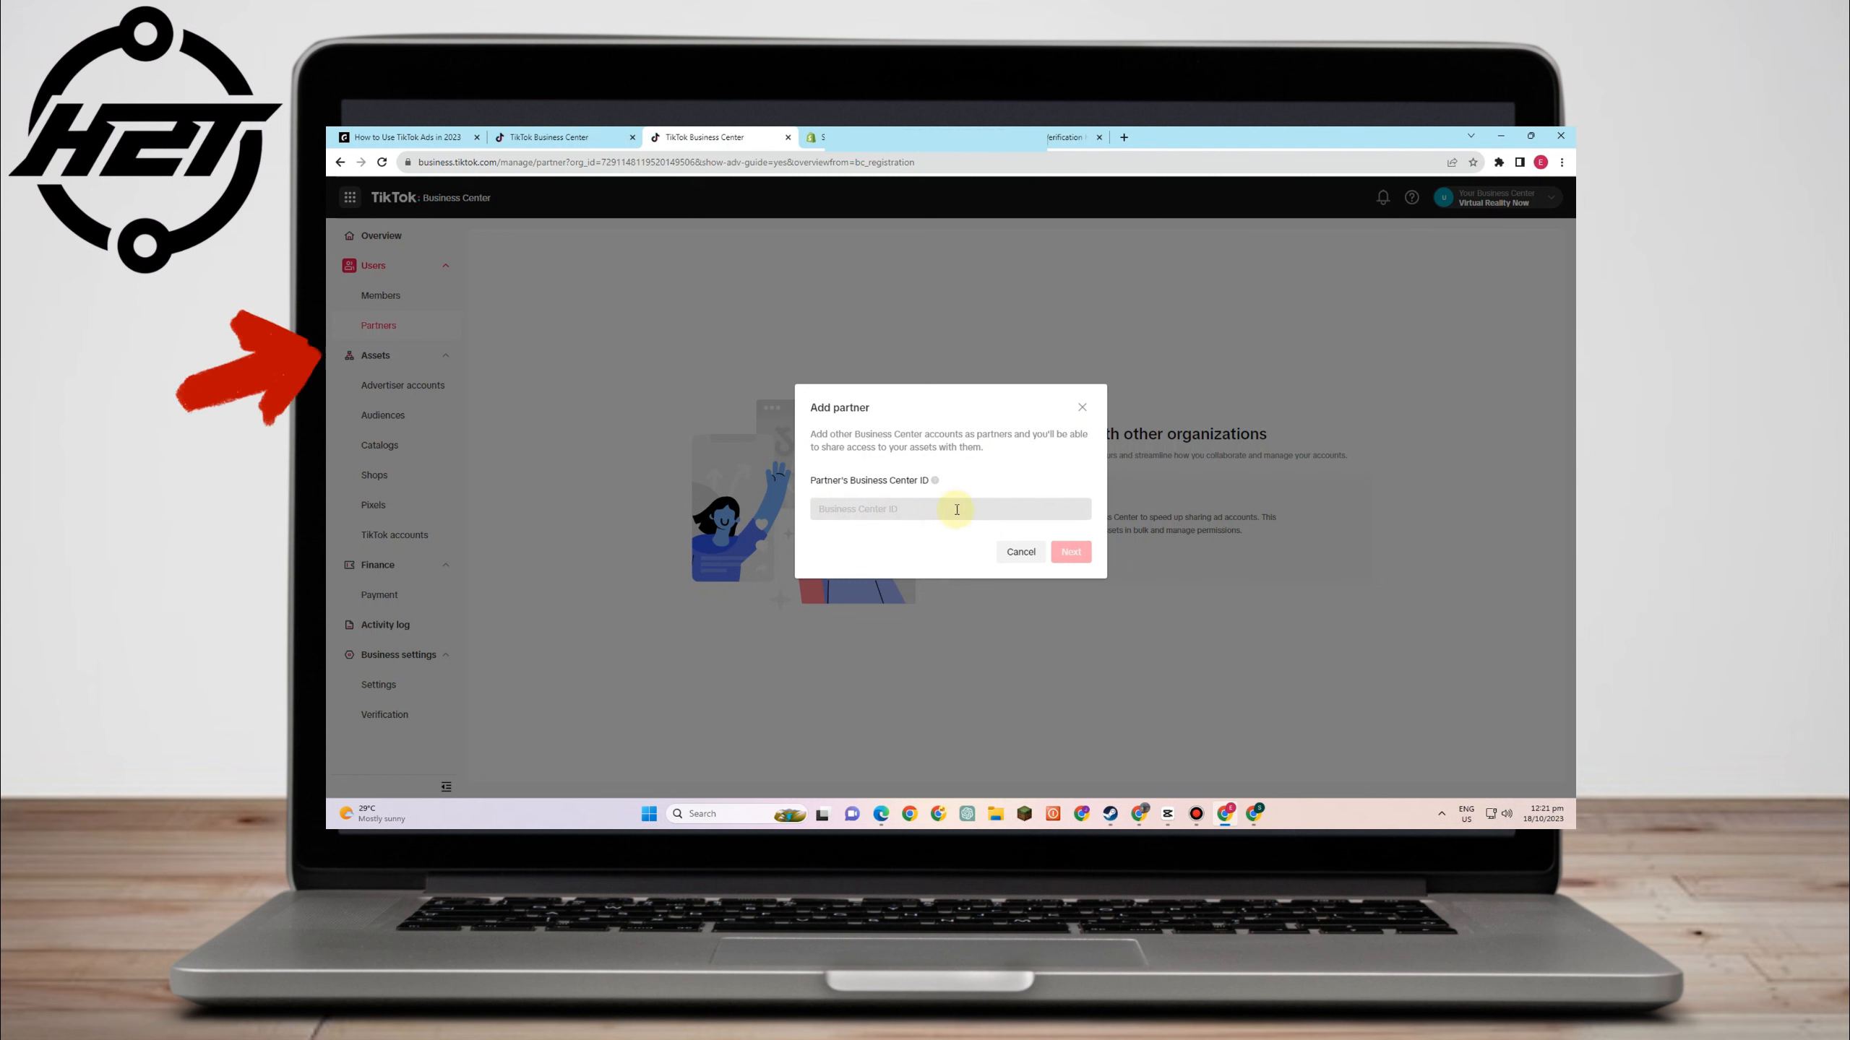
{"action": "left_click", "coordinate": [1020, 551]}
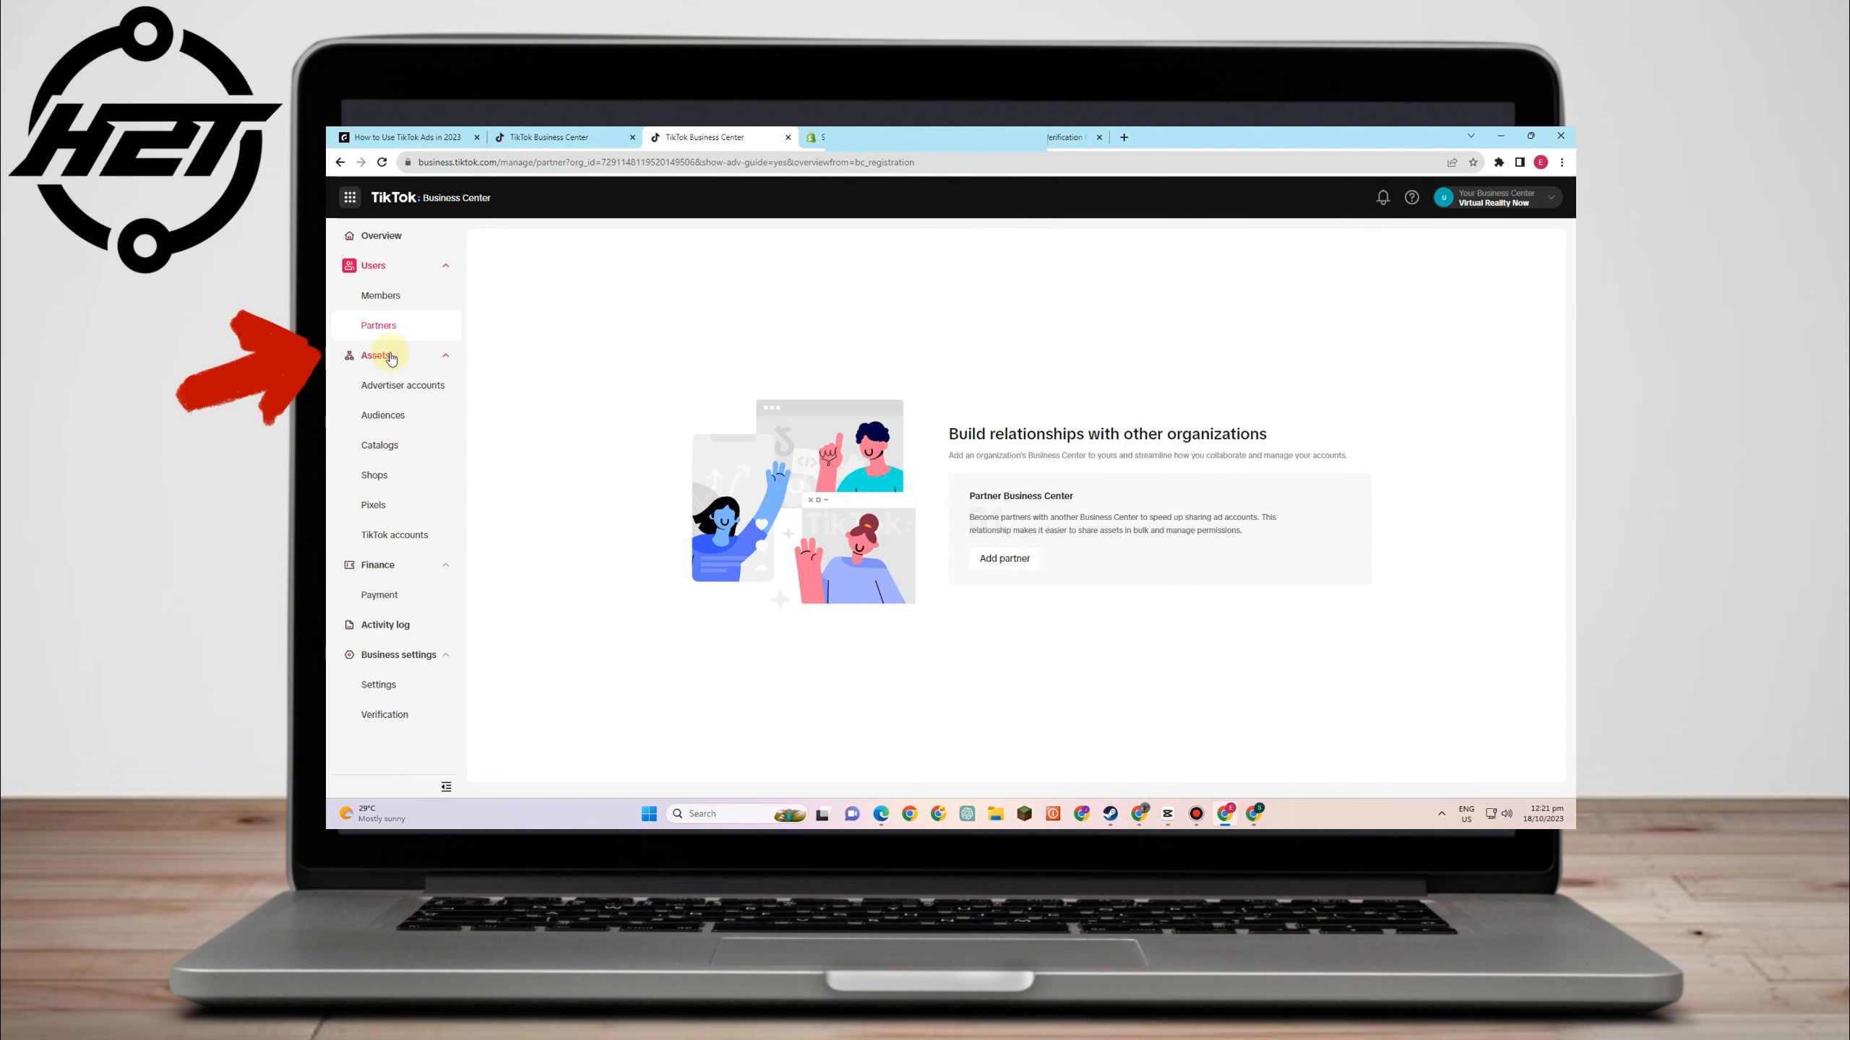
{"action": "left_click", "coordinate": [391, 359]}
{"action": "left_click", "coordinate": [391, 359]}
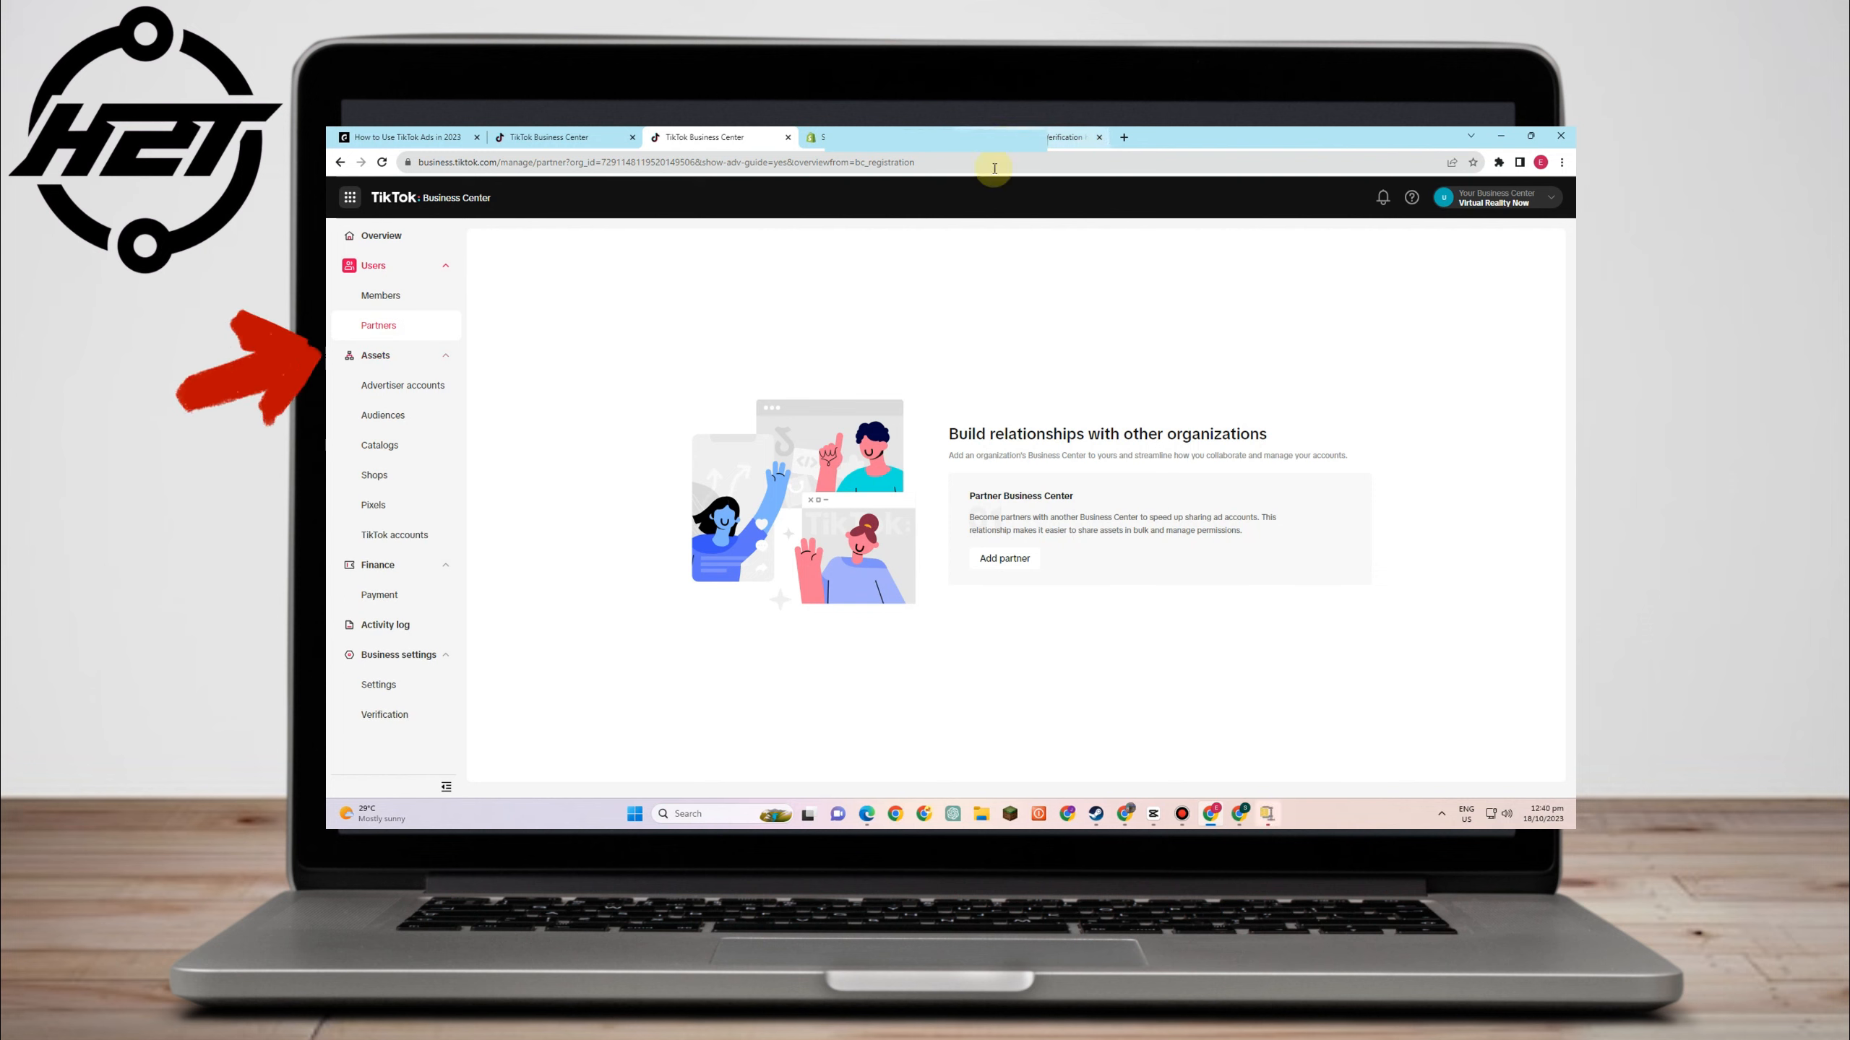
- Start a new advertiser account from the Advertiser accounts page and enter its name
{"action": "left_click", "coordinate": [432, 393]}
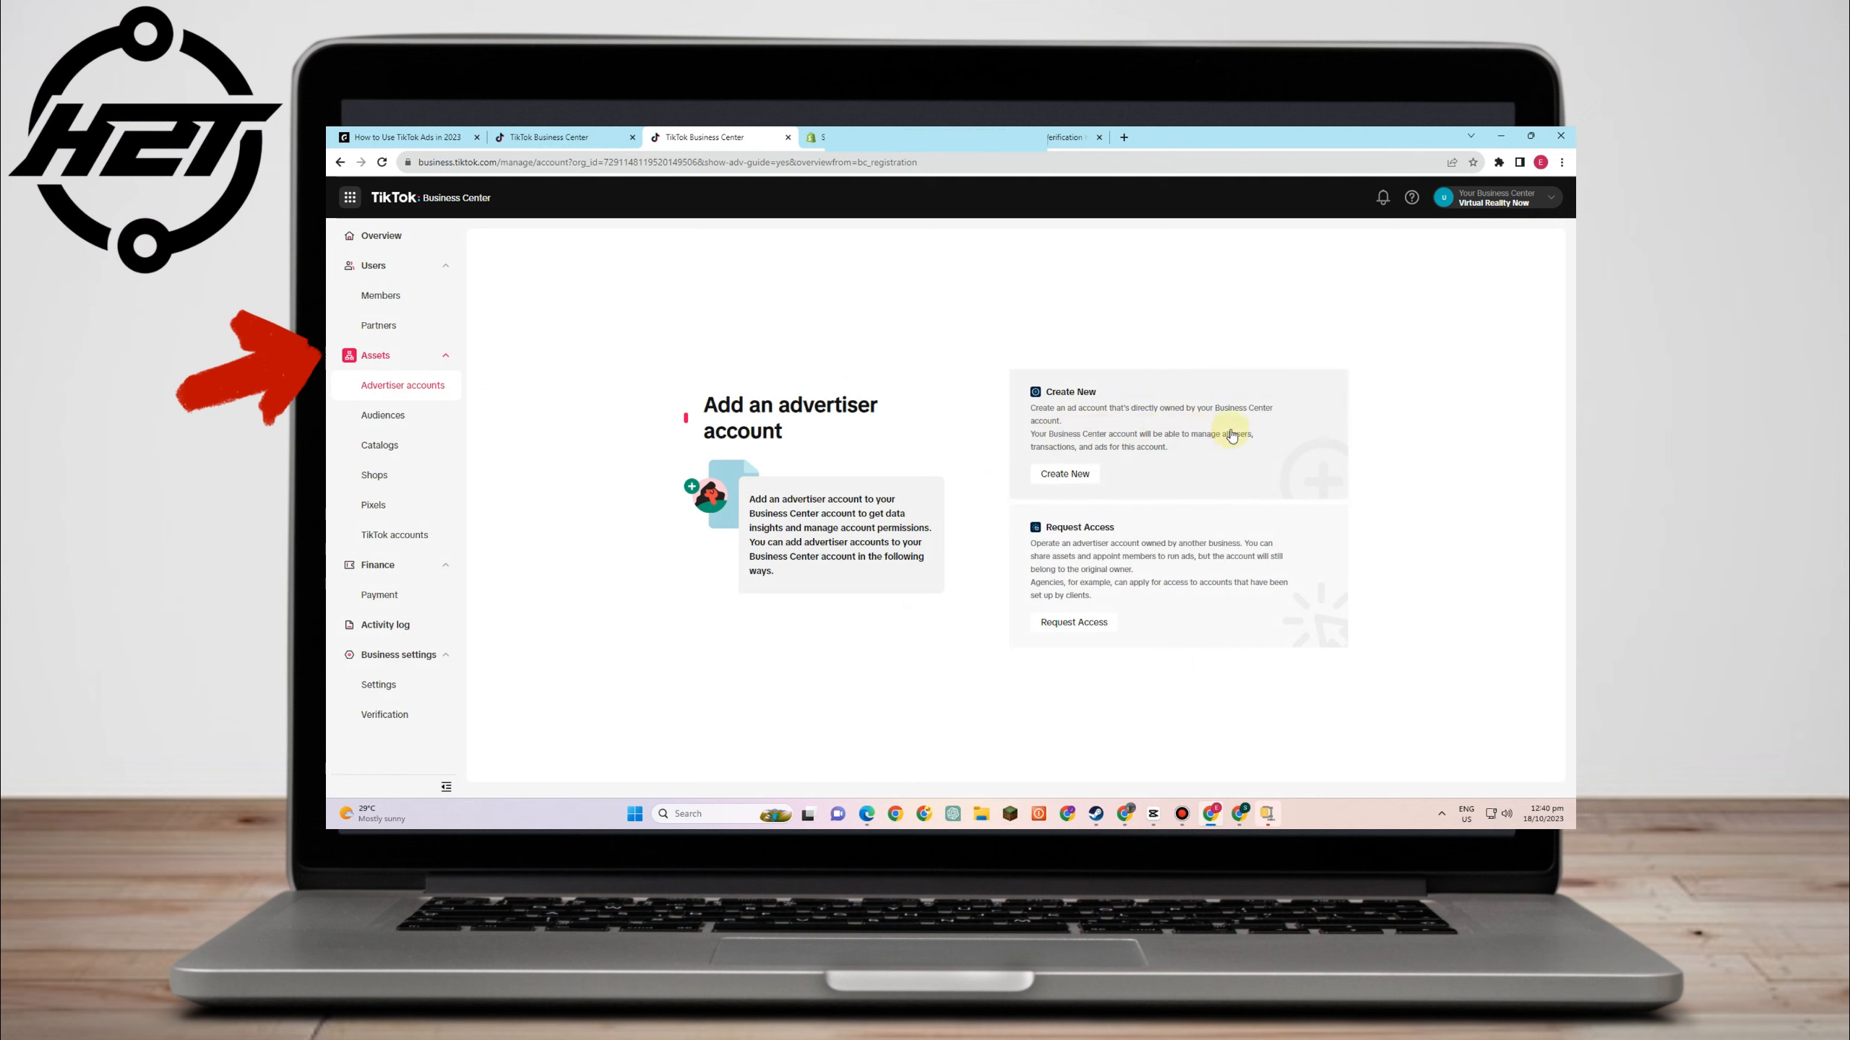
{"action": "left_click", "coordinate": [1082, 477]}
{"action": "left_click", "coordinate": [1082, 475]}
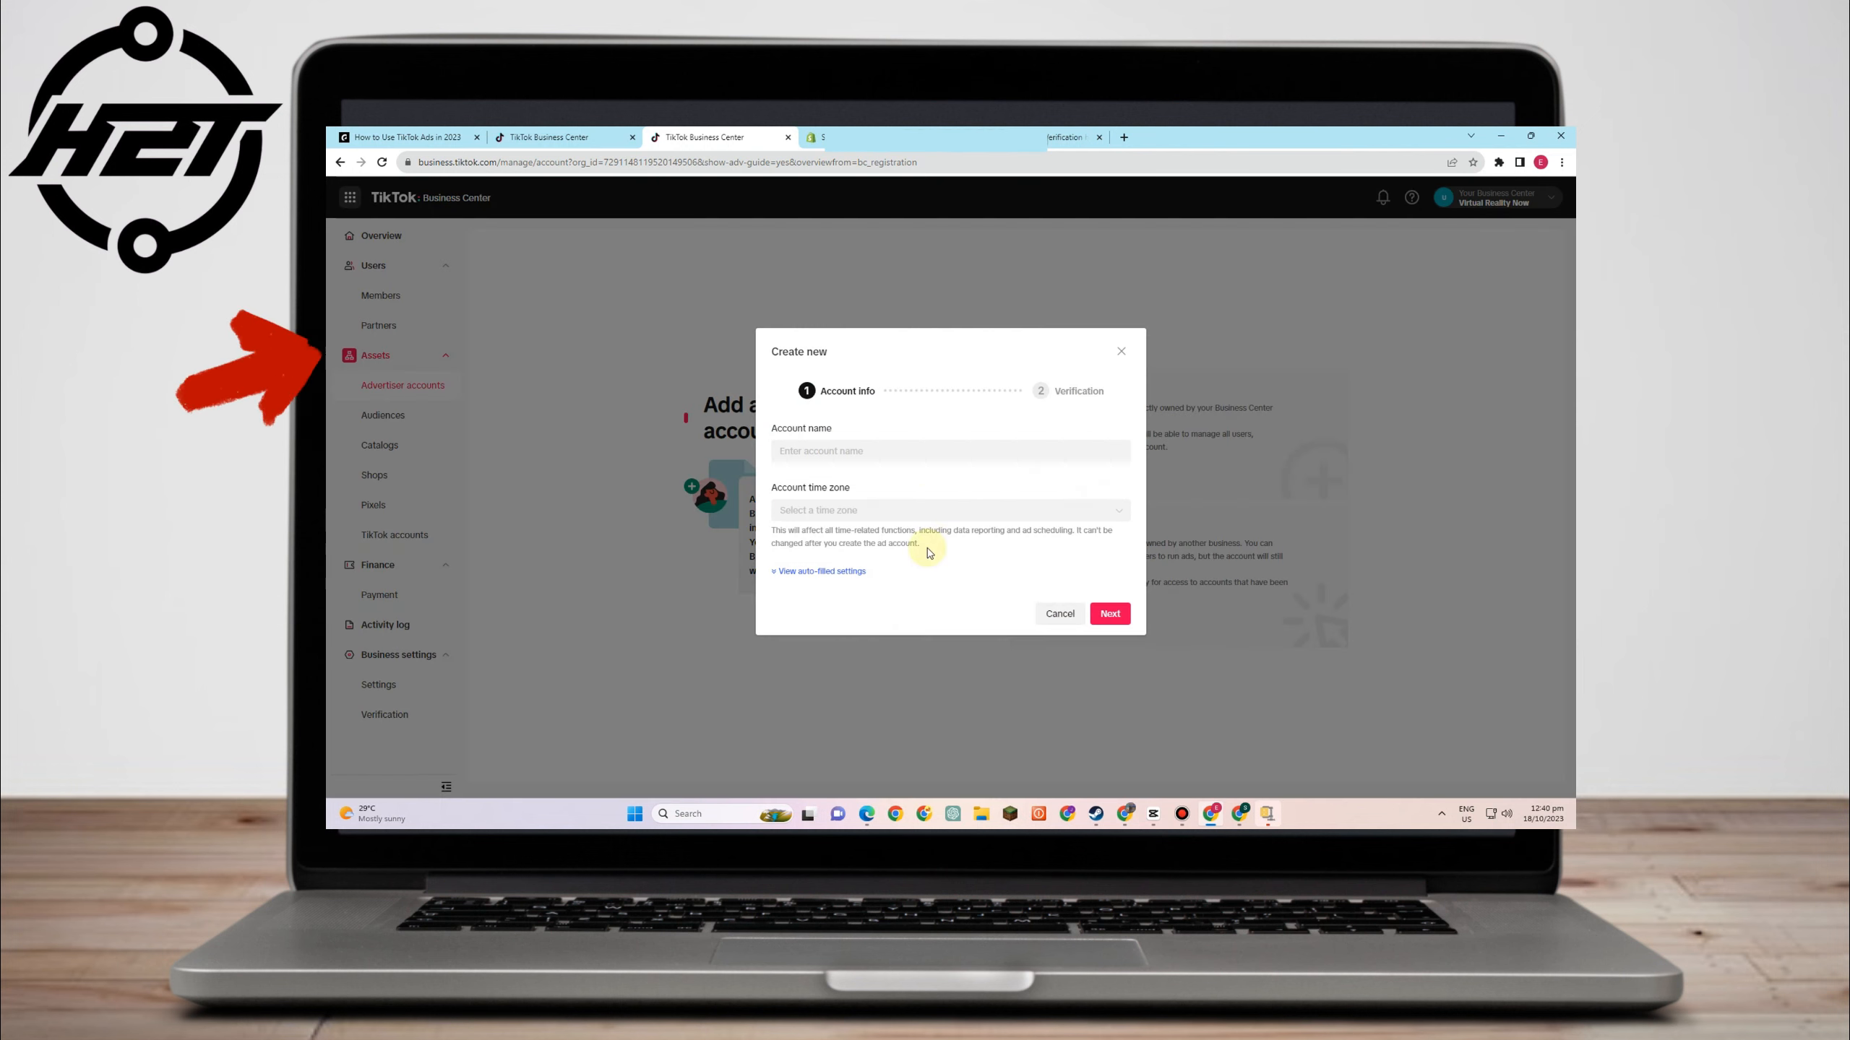
{"action": "left_click", "coordinate": [912, 455]}
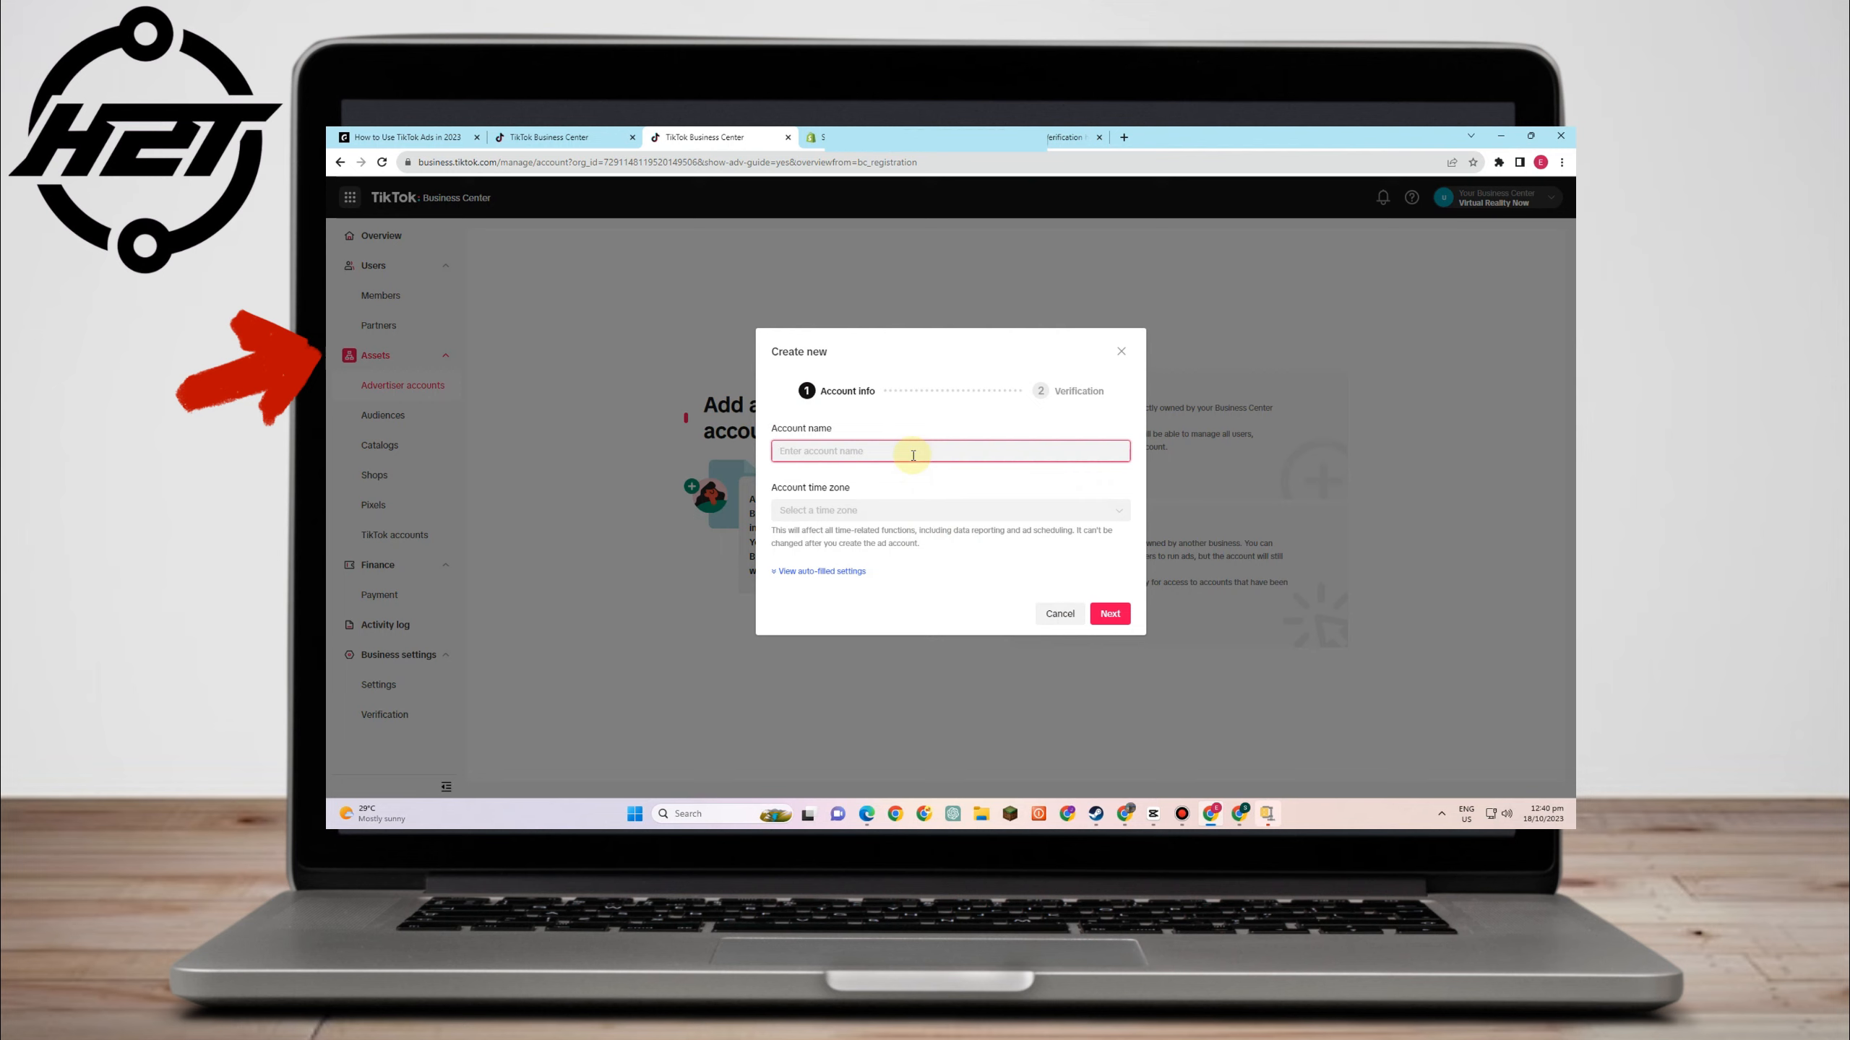
- Set the advertiser account's time zone to Hong Kong Time
{"action": "left_click", "coordinate": [937, 521]}
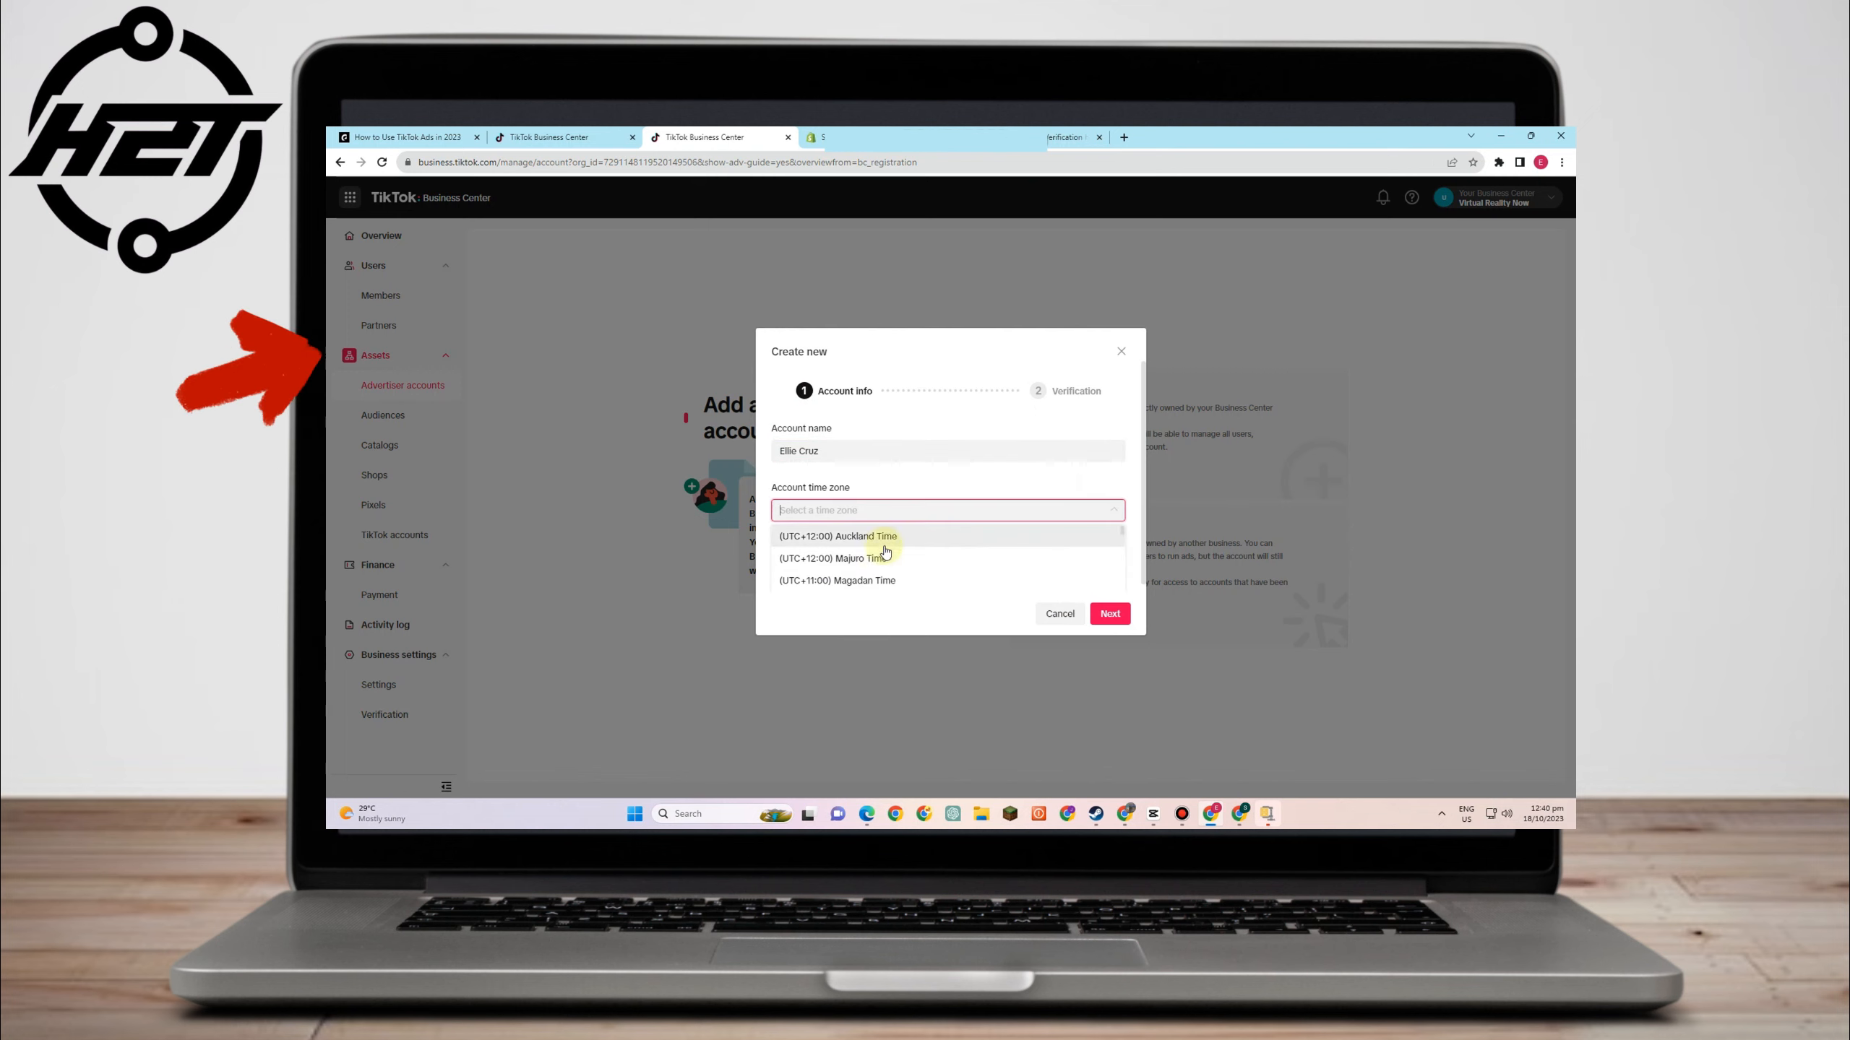
{"action": "type", "text": "be"}
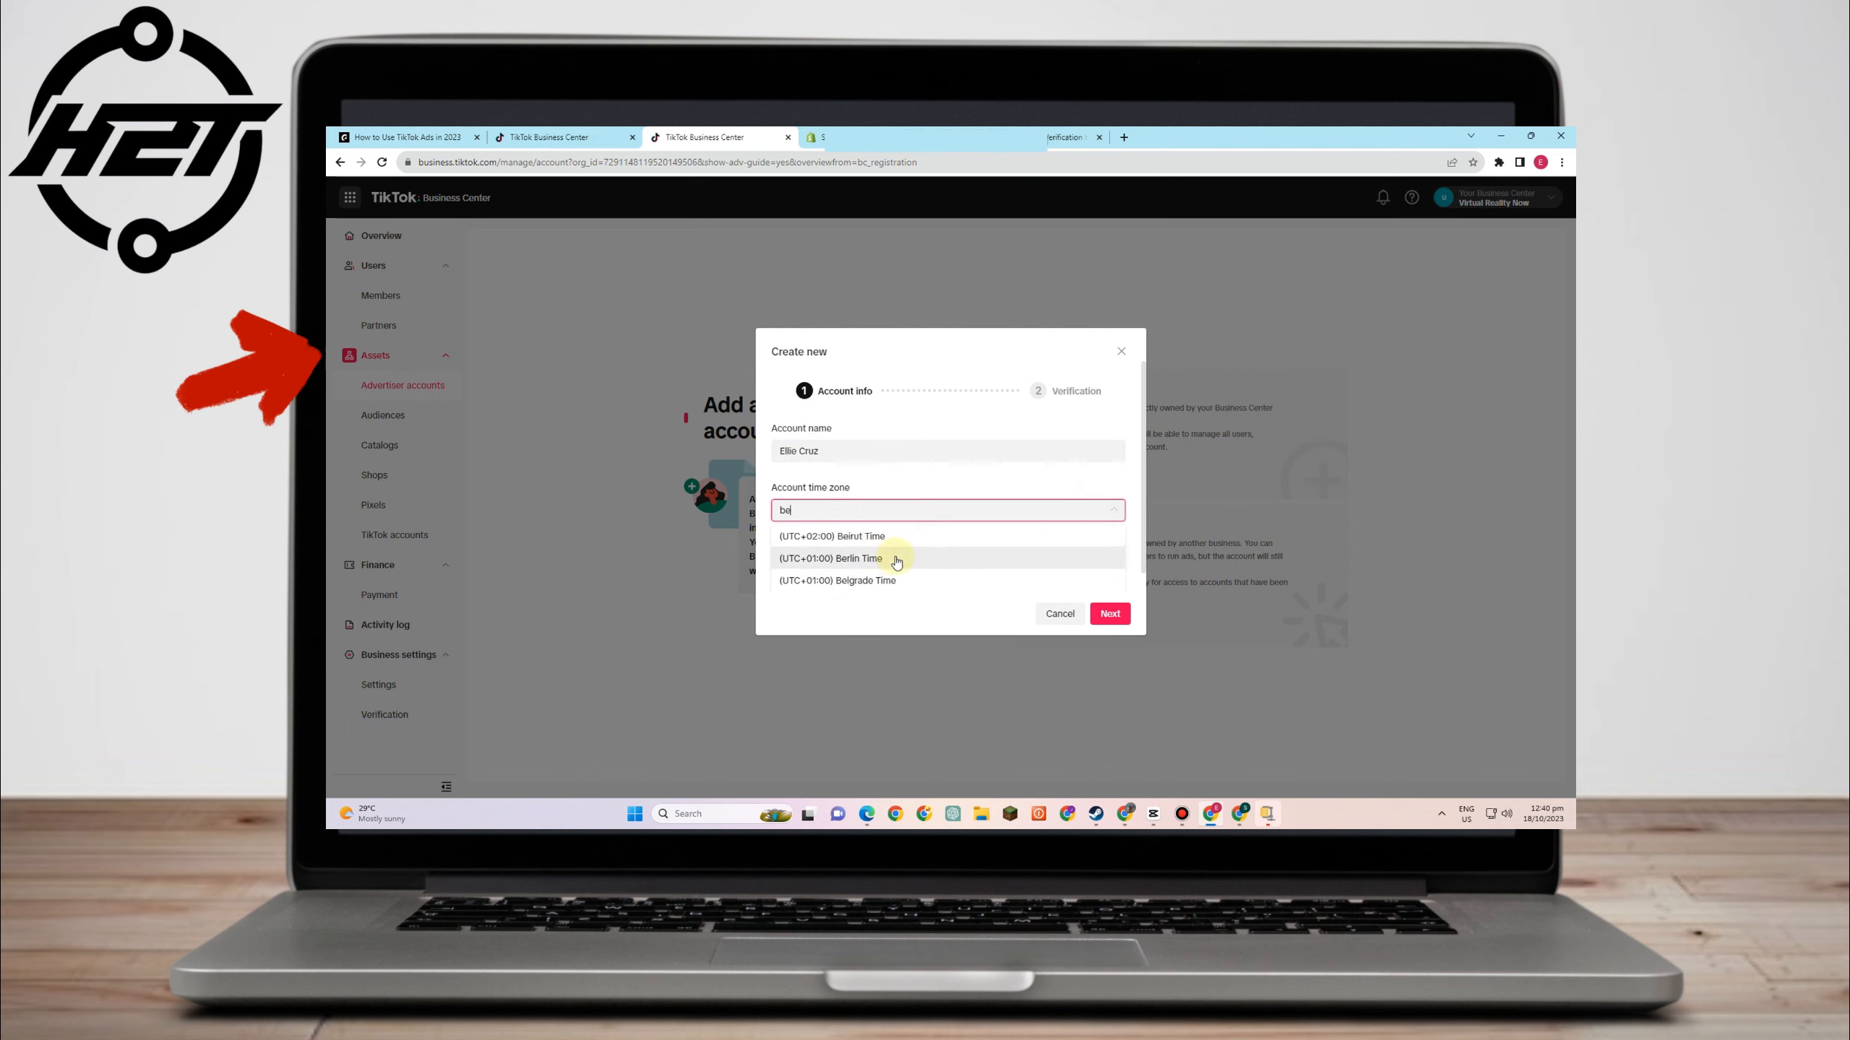
{"action": "type", "text": "i"}
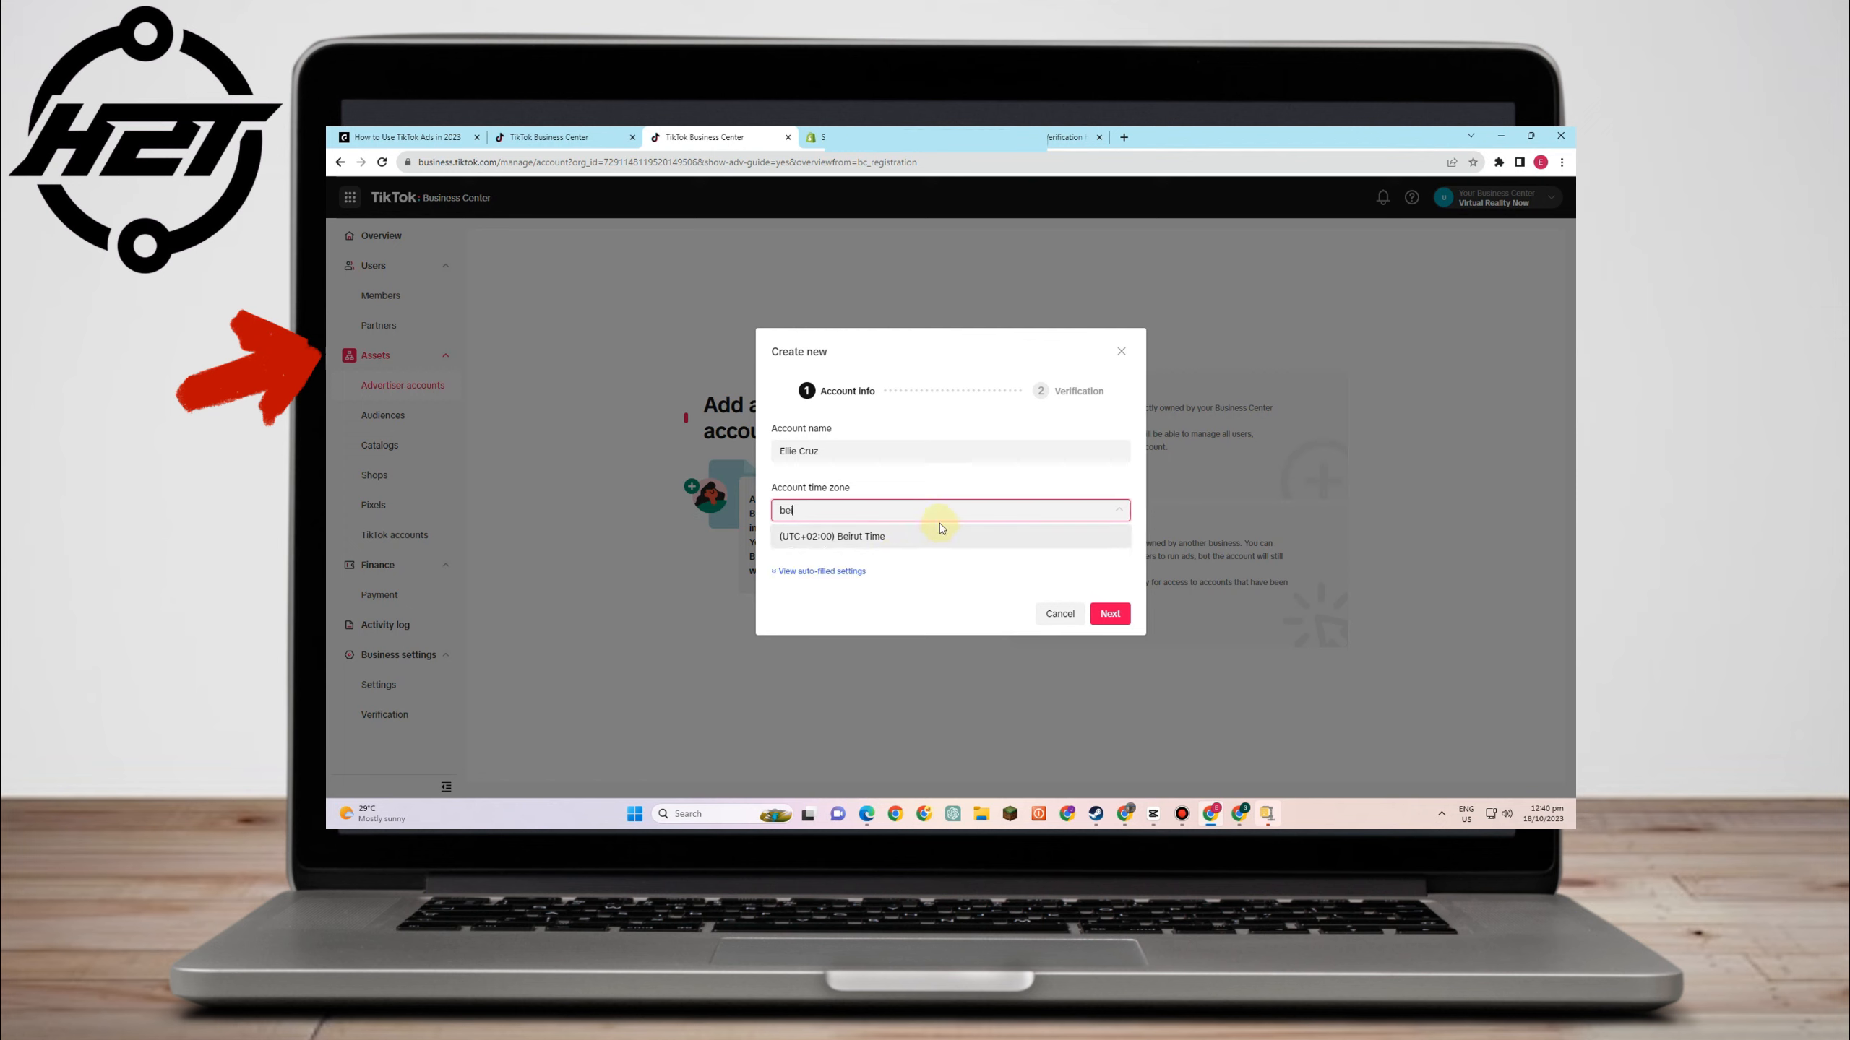
{"action": "key", "text": "BackSpace"}
{"action": "key", "text": "BackSpace"}
{"action": "key", "text": "BackSpace"}
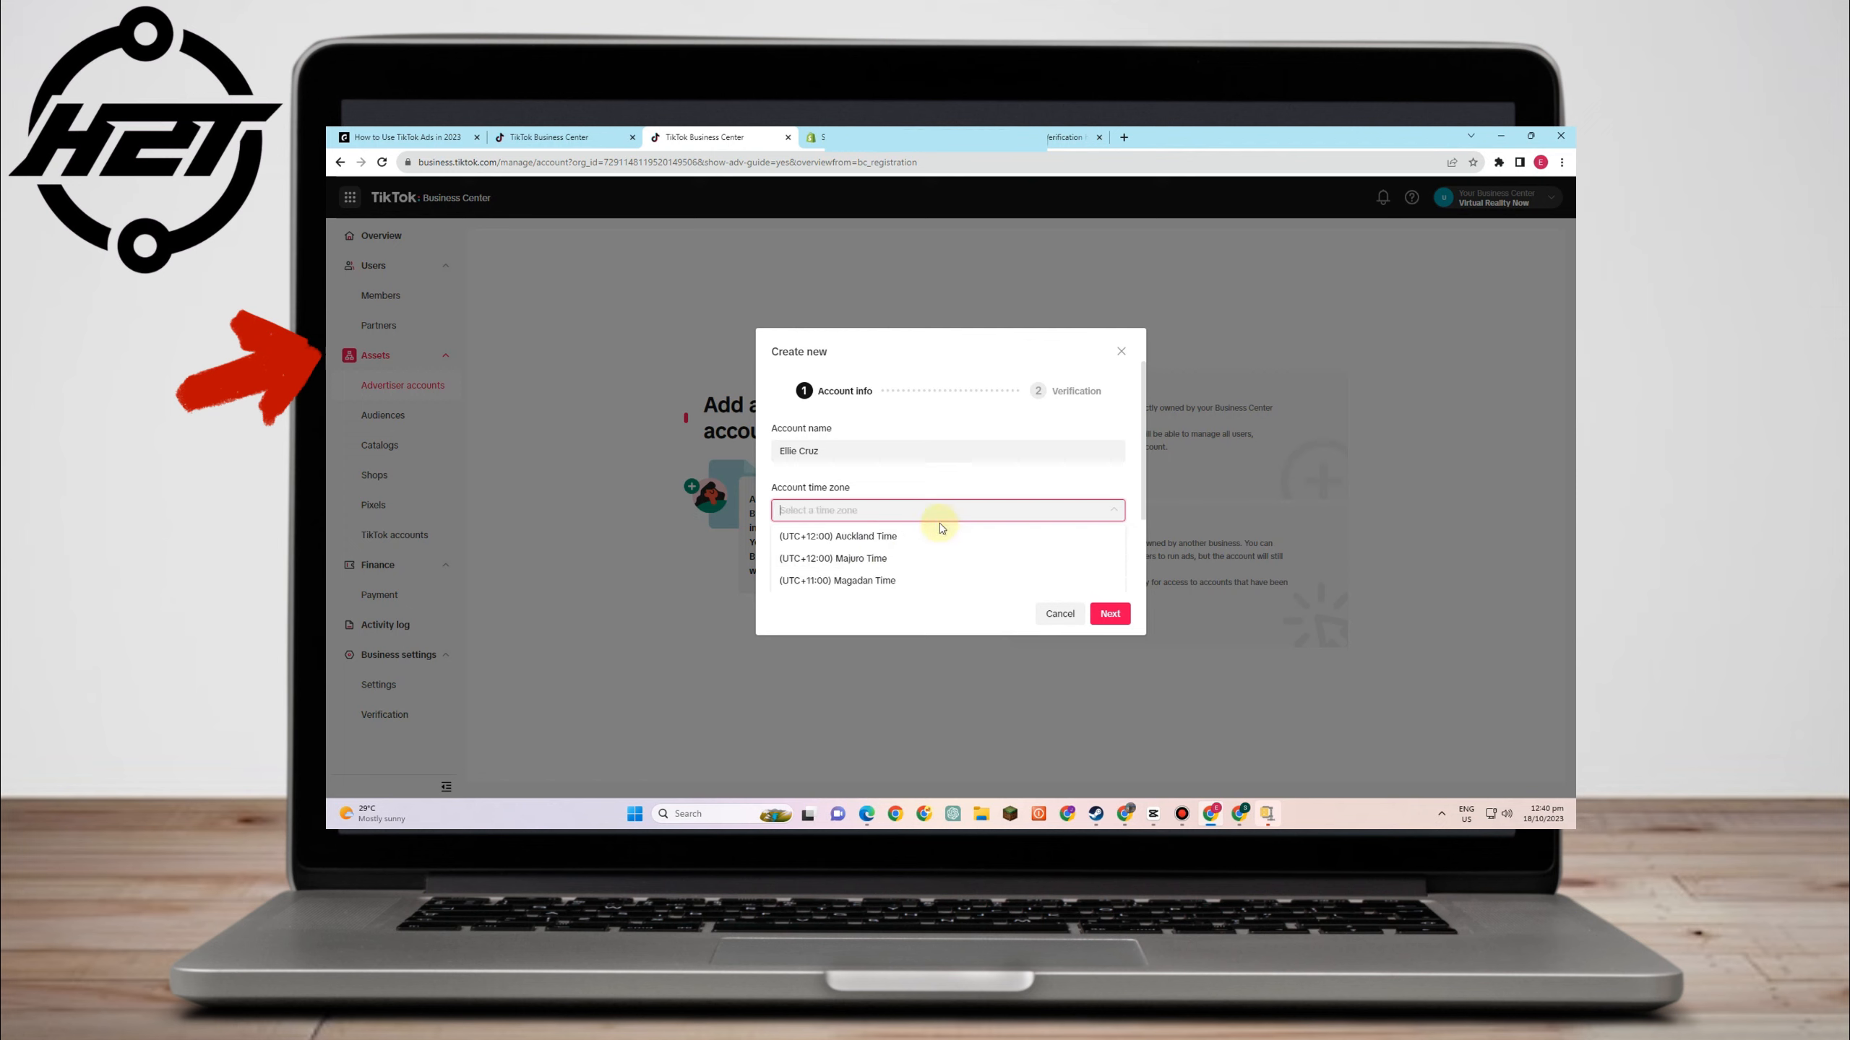
{"action": "type", "text": "be"}
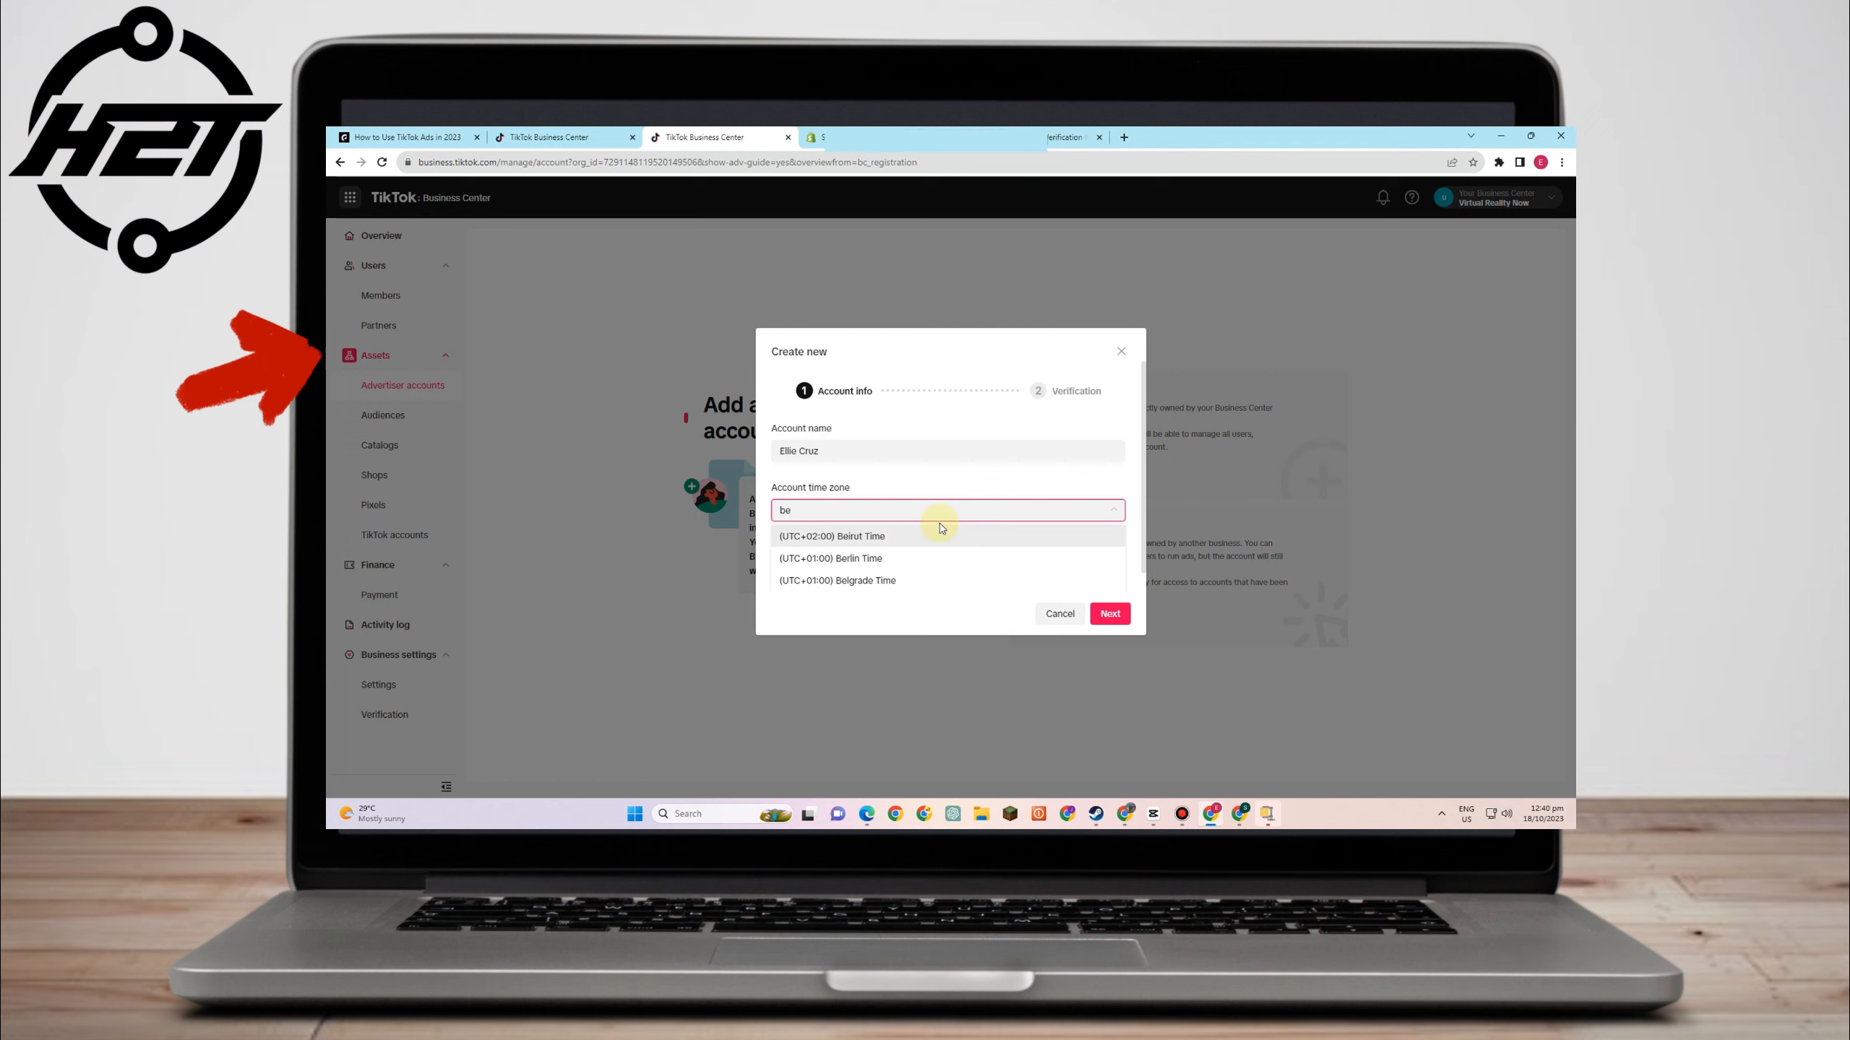
{"action": "key", "text": "BackSpace"}
{"action": "key", "text": "BackSpace"}
{"action": "type", "text": "hon"}
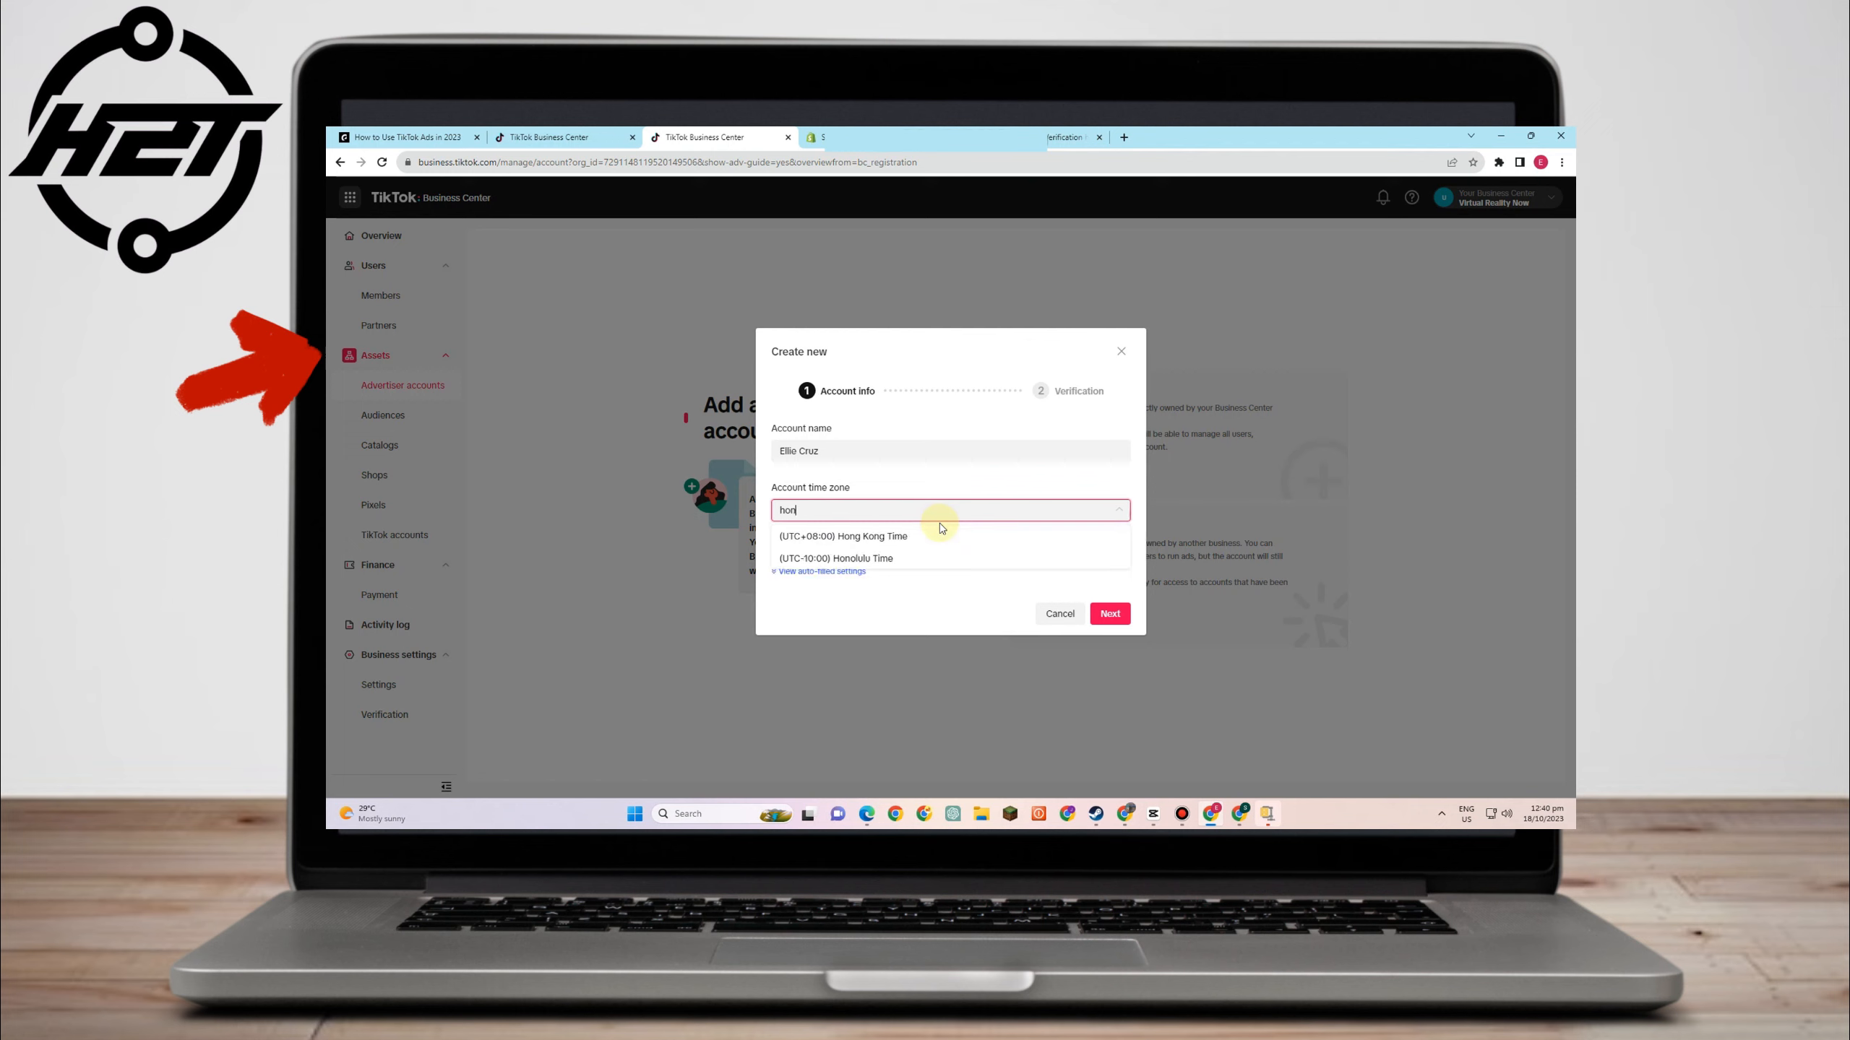
{"action": "left_click", "coordinate": [936, 536]}
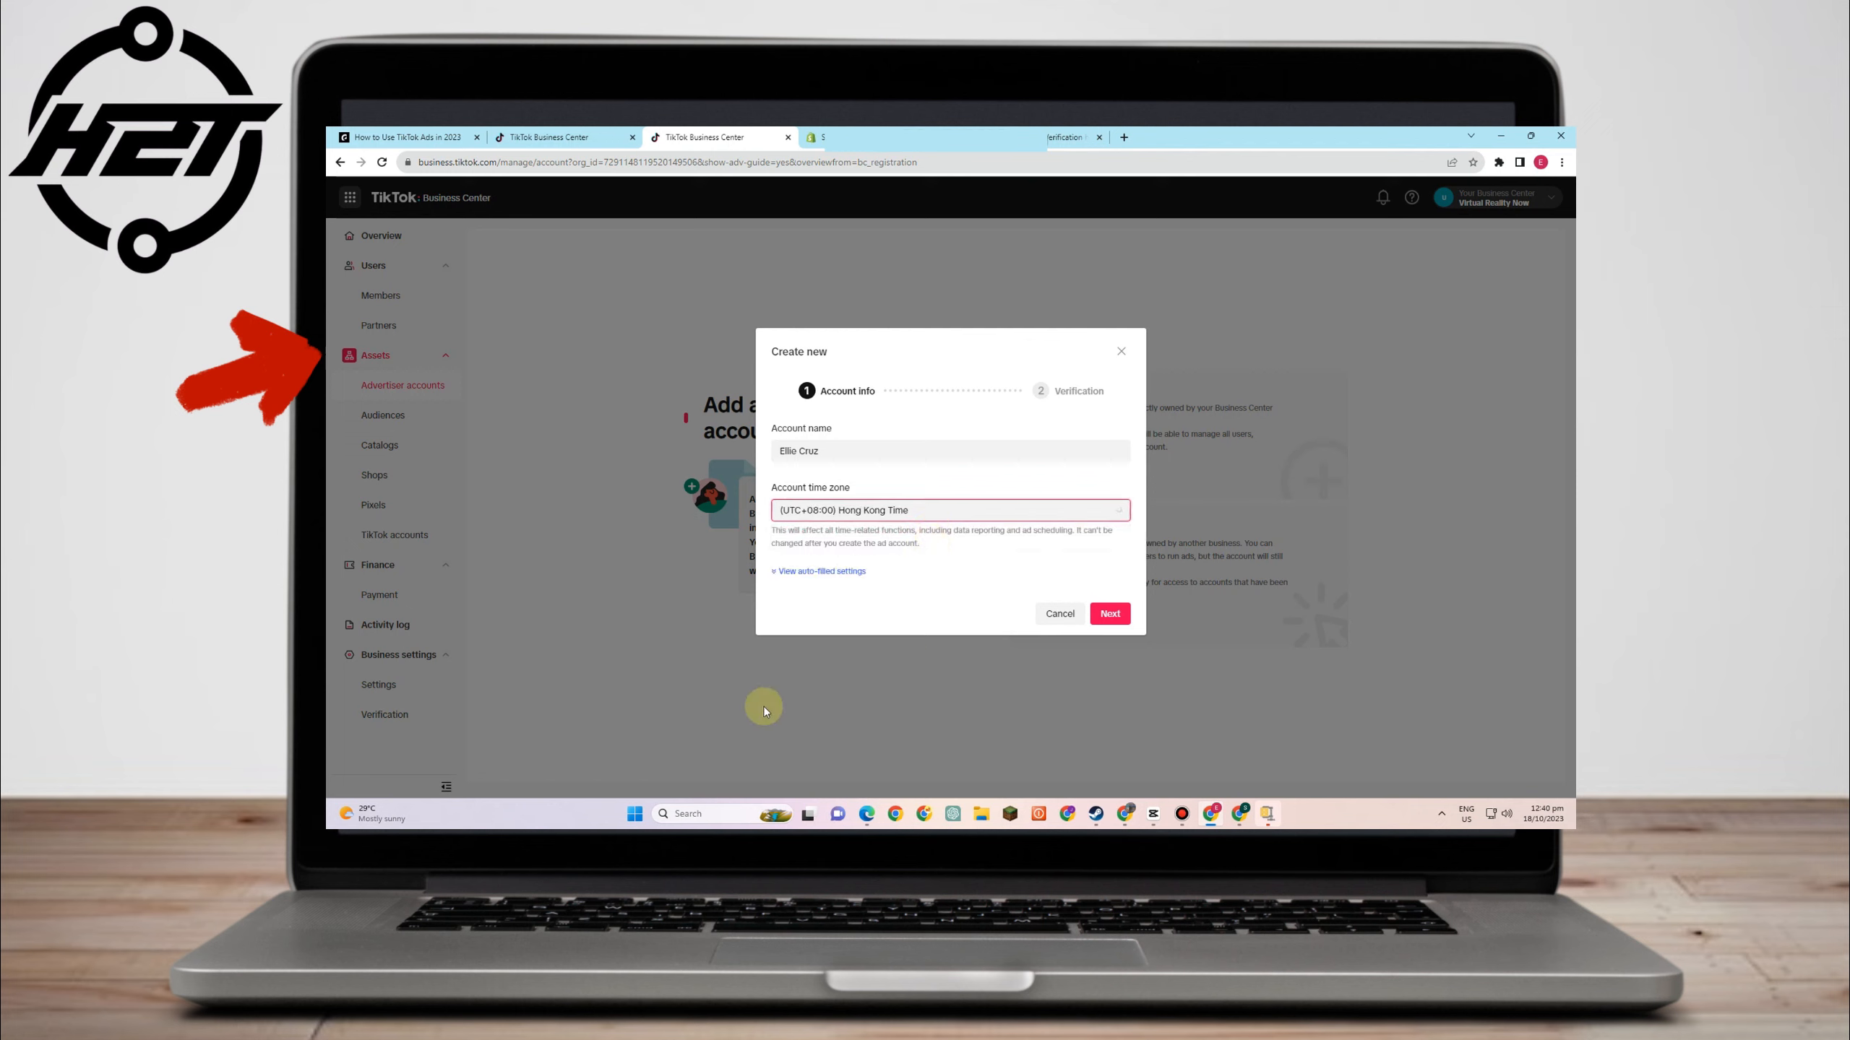
- Enter the contact's name and phone number at verification and submit the account
{"action": "left_click", "coordinate": [1110, 613]}
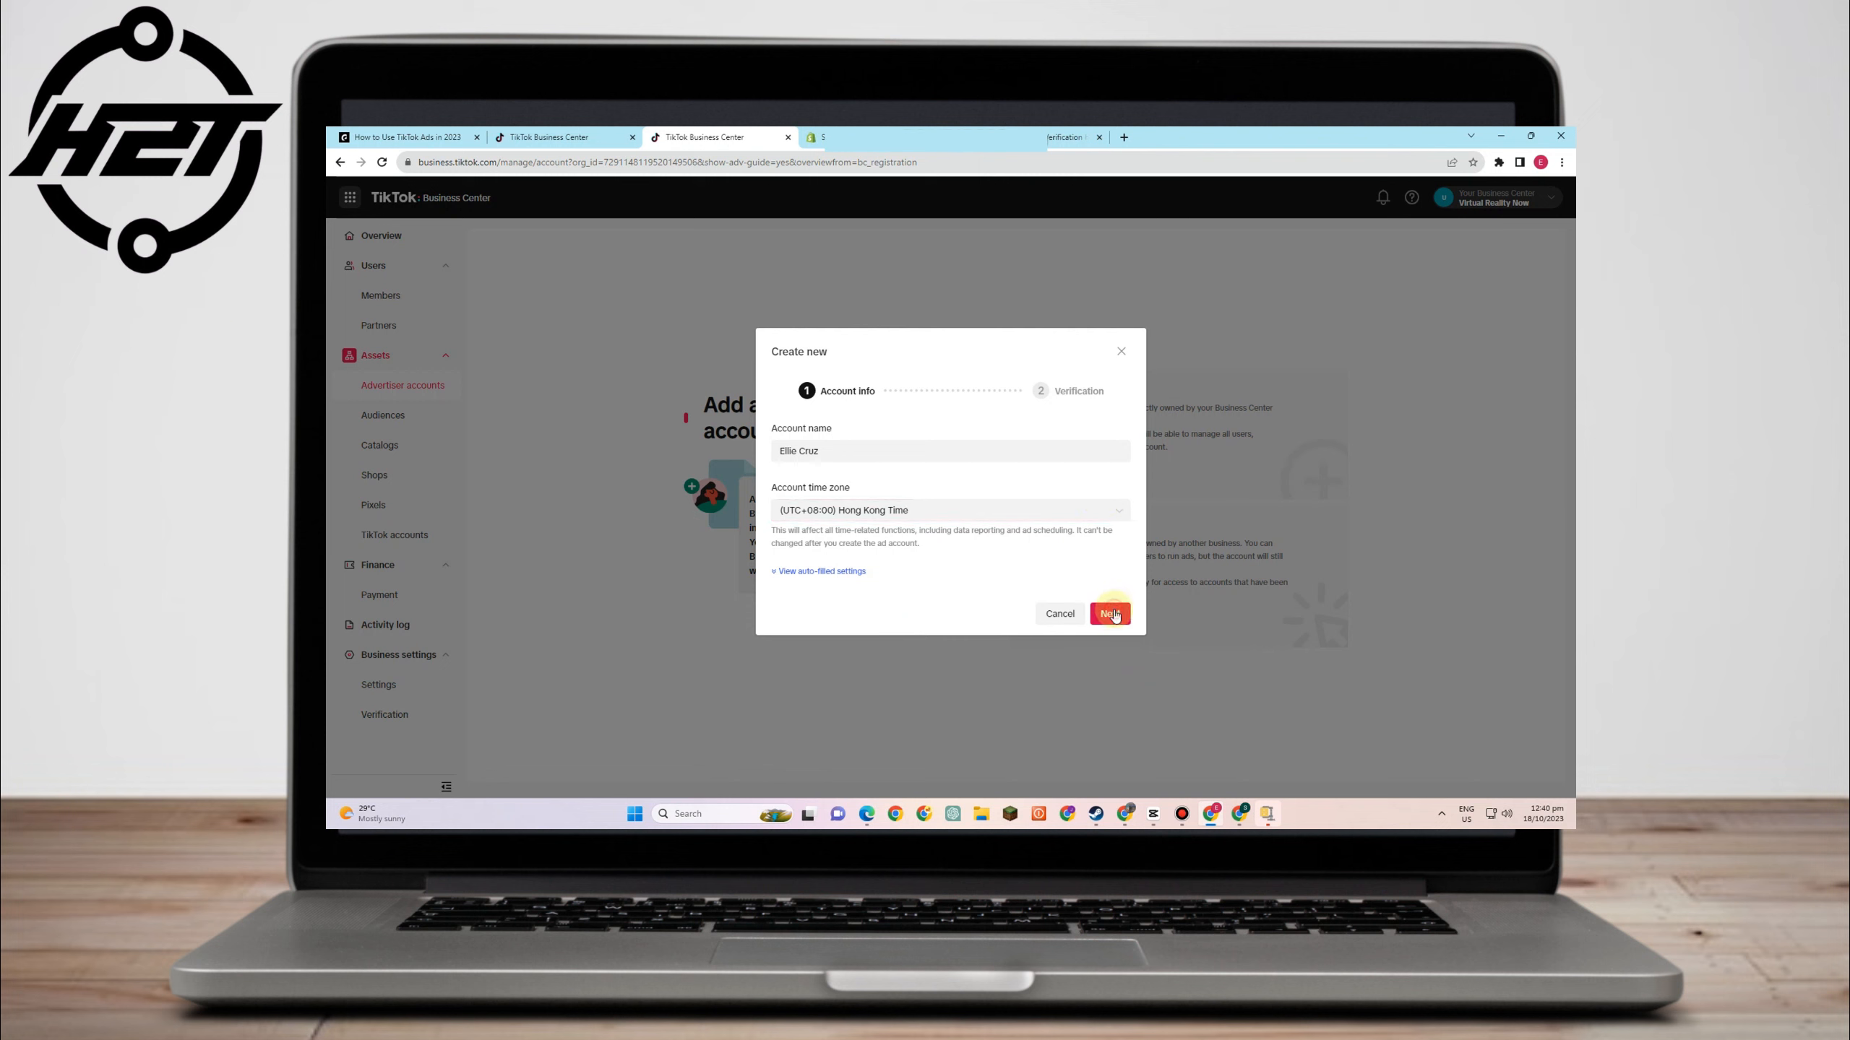
{"action": "left_click", "coordinate": [855, 423]}
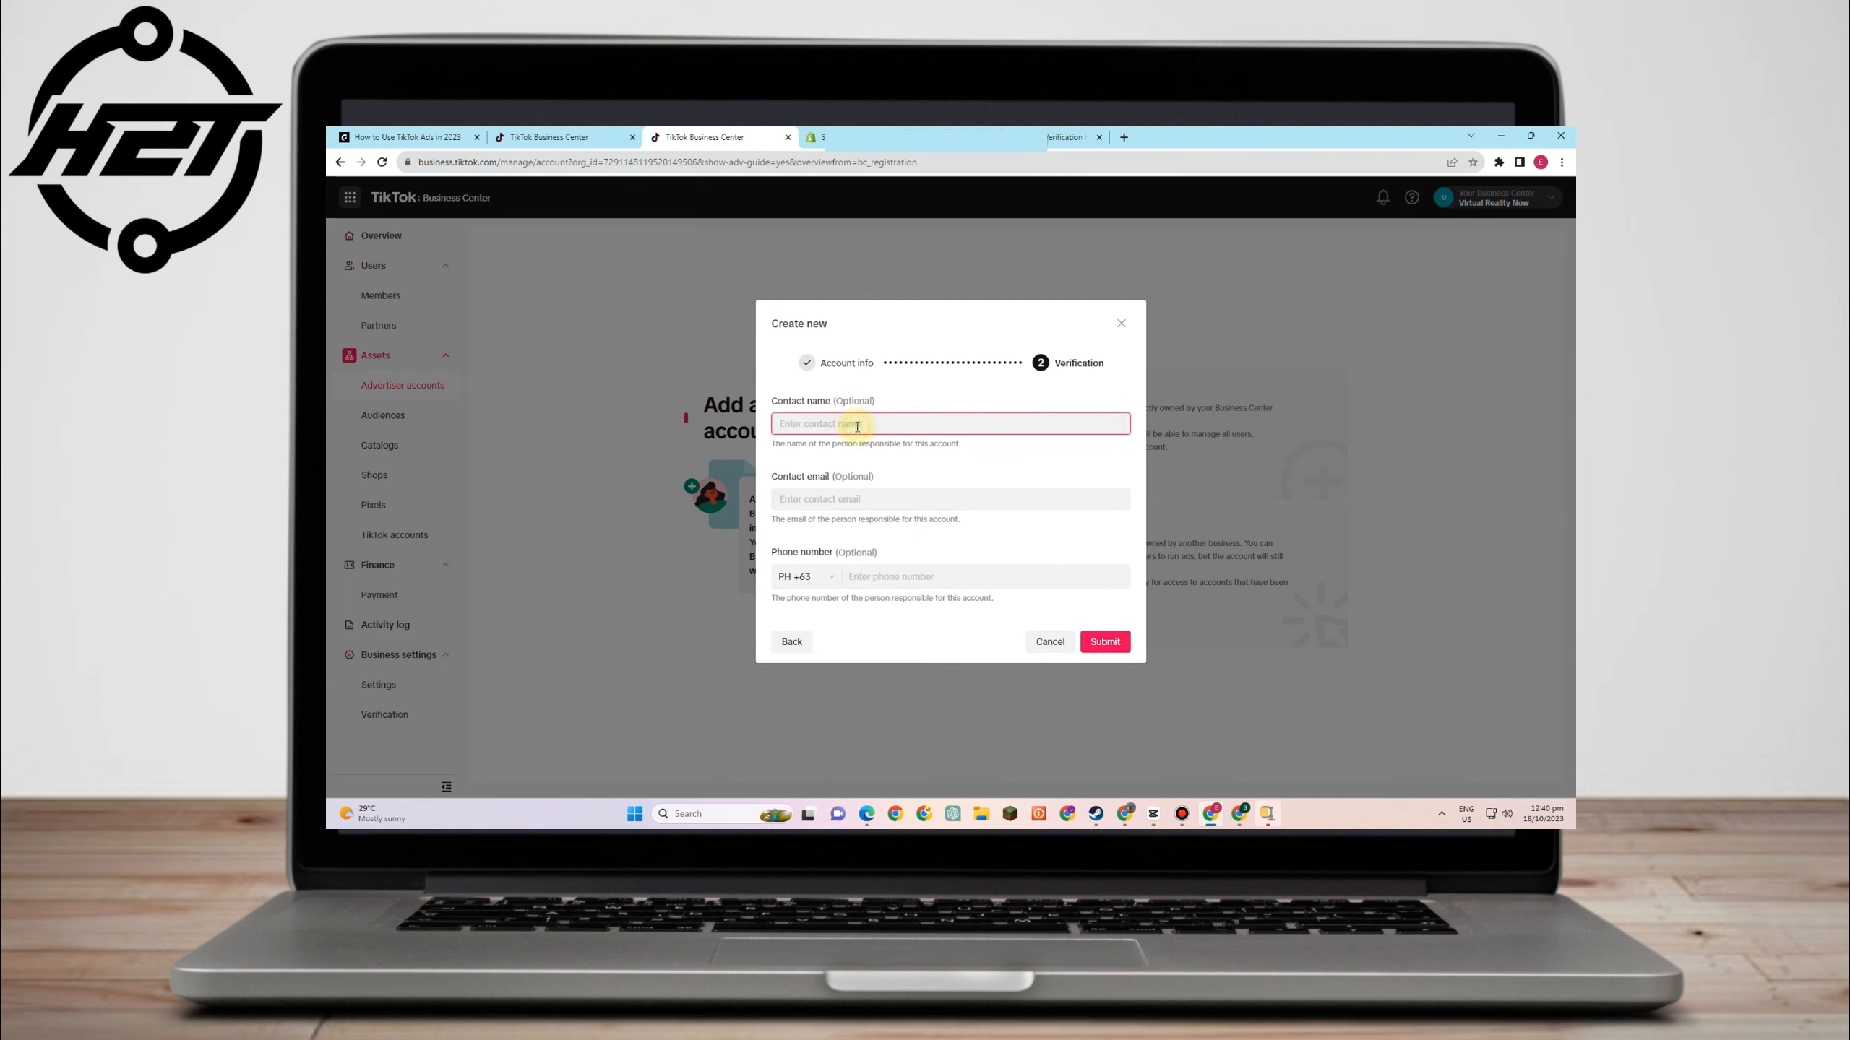
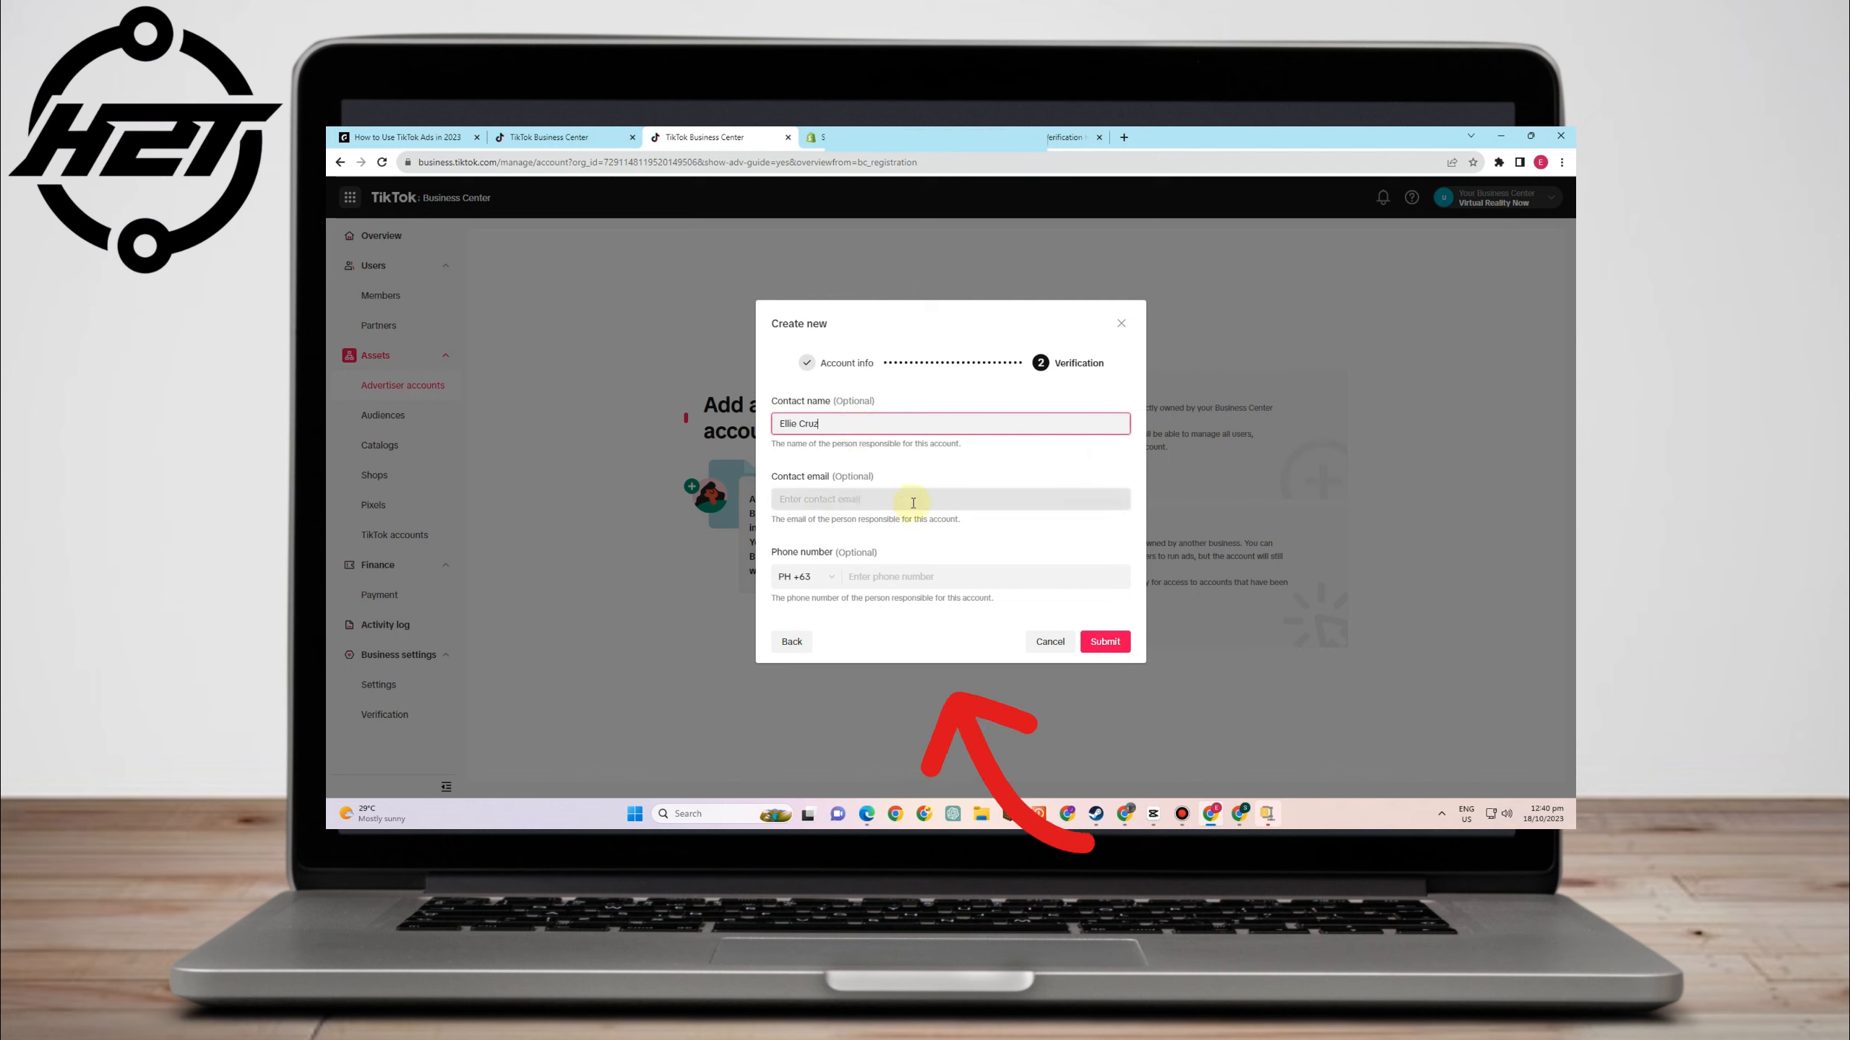
{"action": "left_click", "coordinate": [922, 575]}
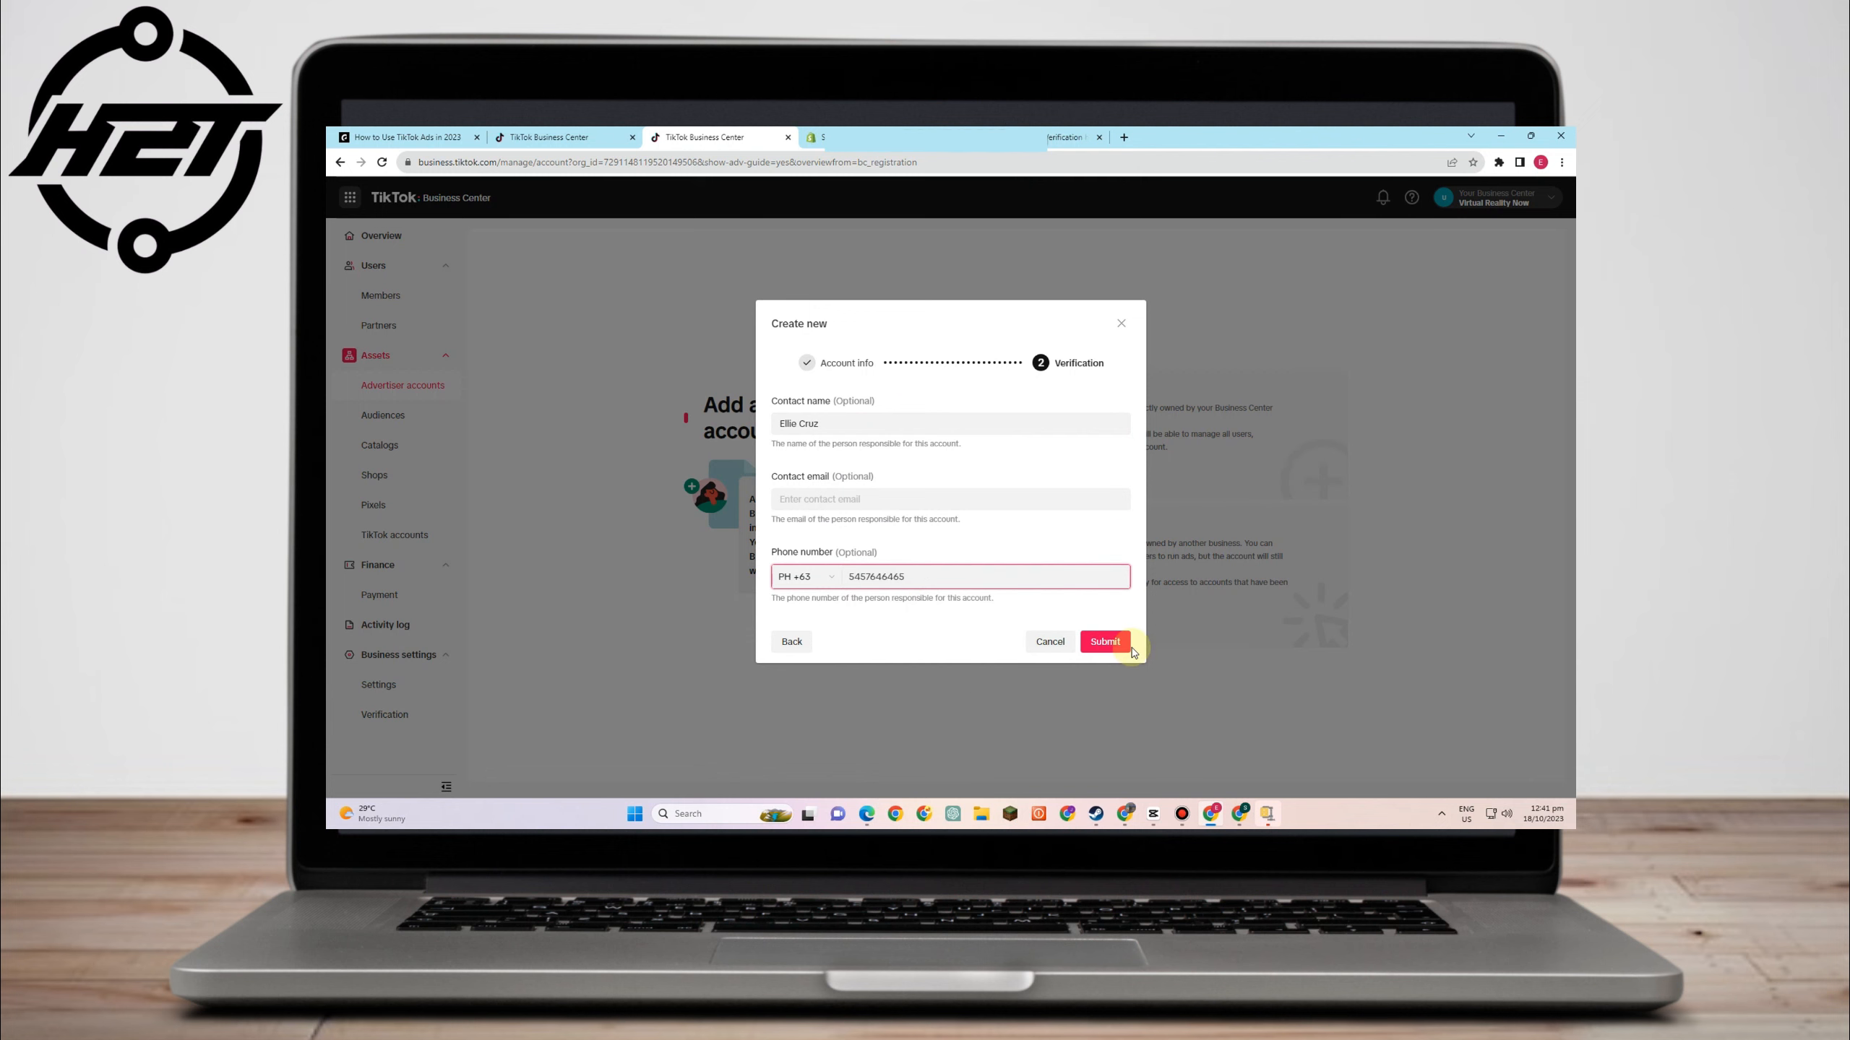
{"action": "left_click", "coordinate": [1104, 641]}
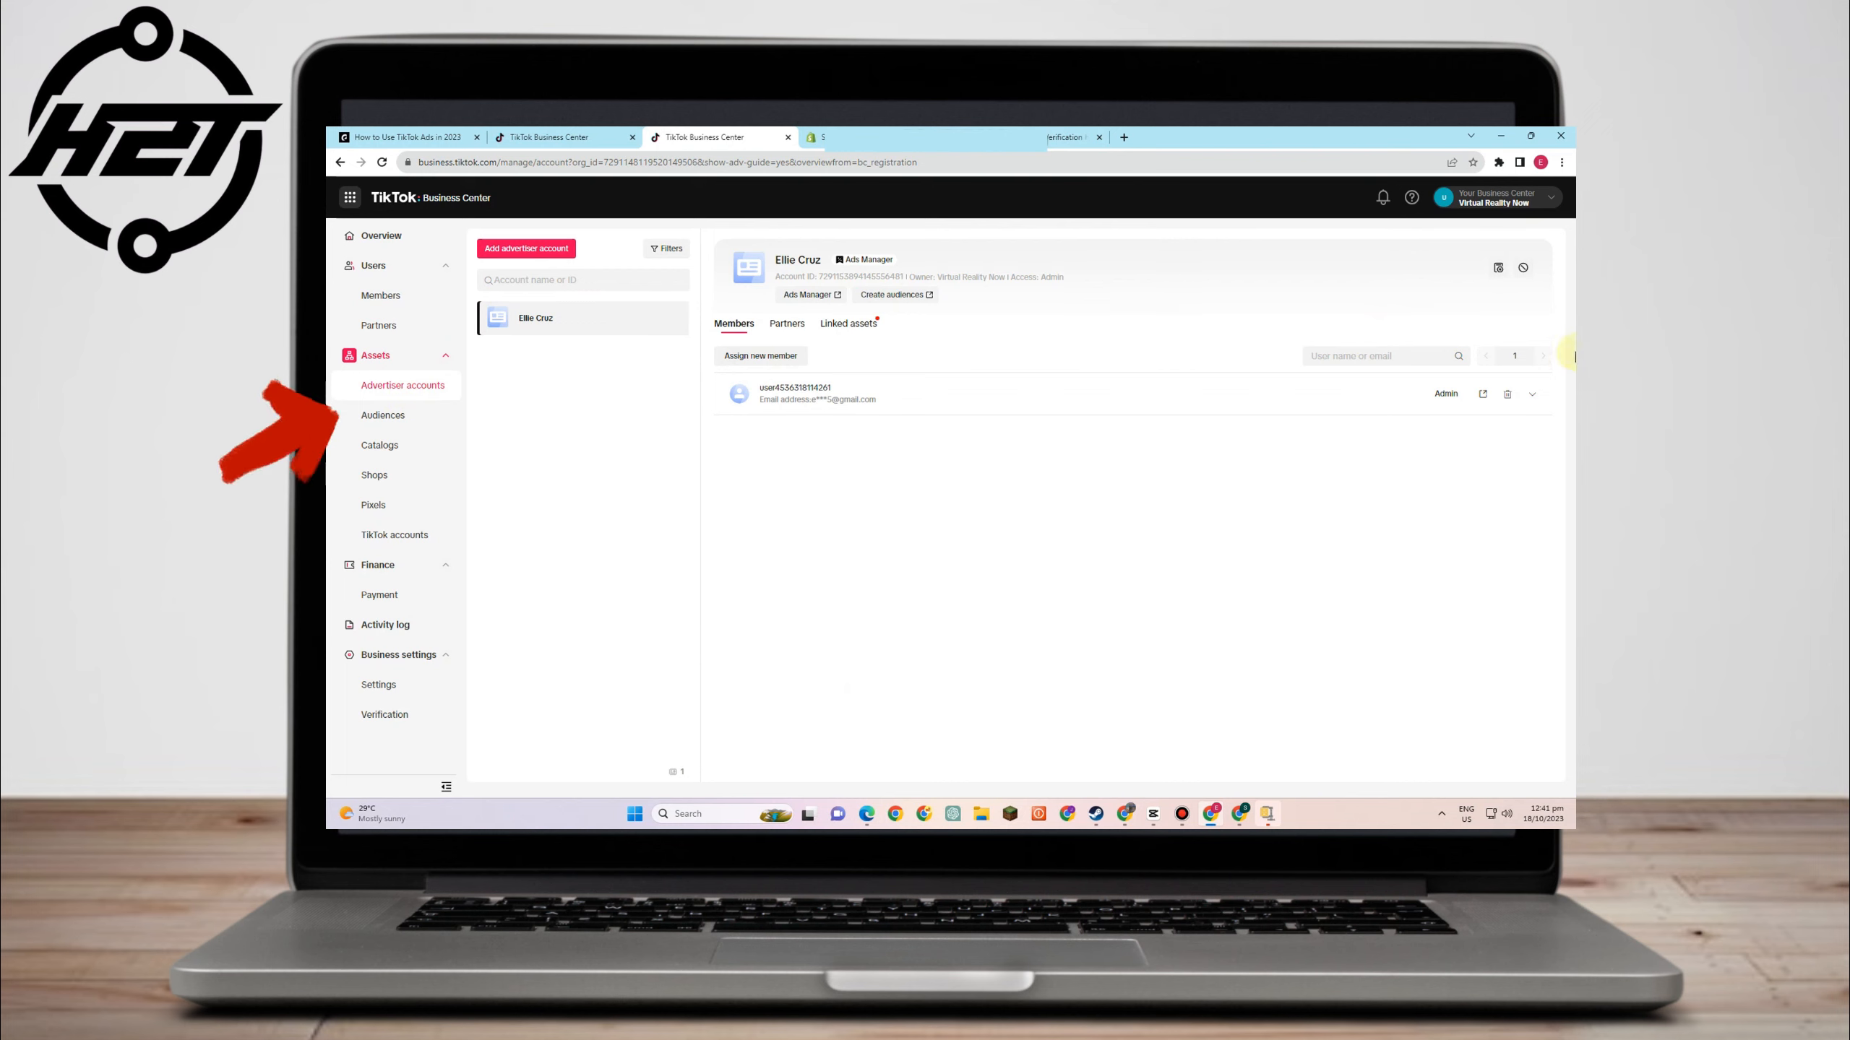
- Browse the shared Audiences and Catalogs asset pages, ending on the Pixels management page
{"action": "left_click", "coordinate": [386, 419]}
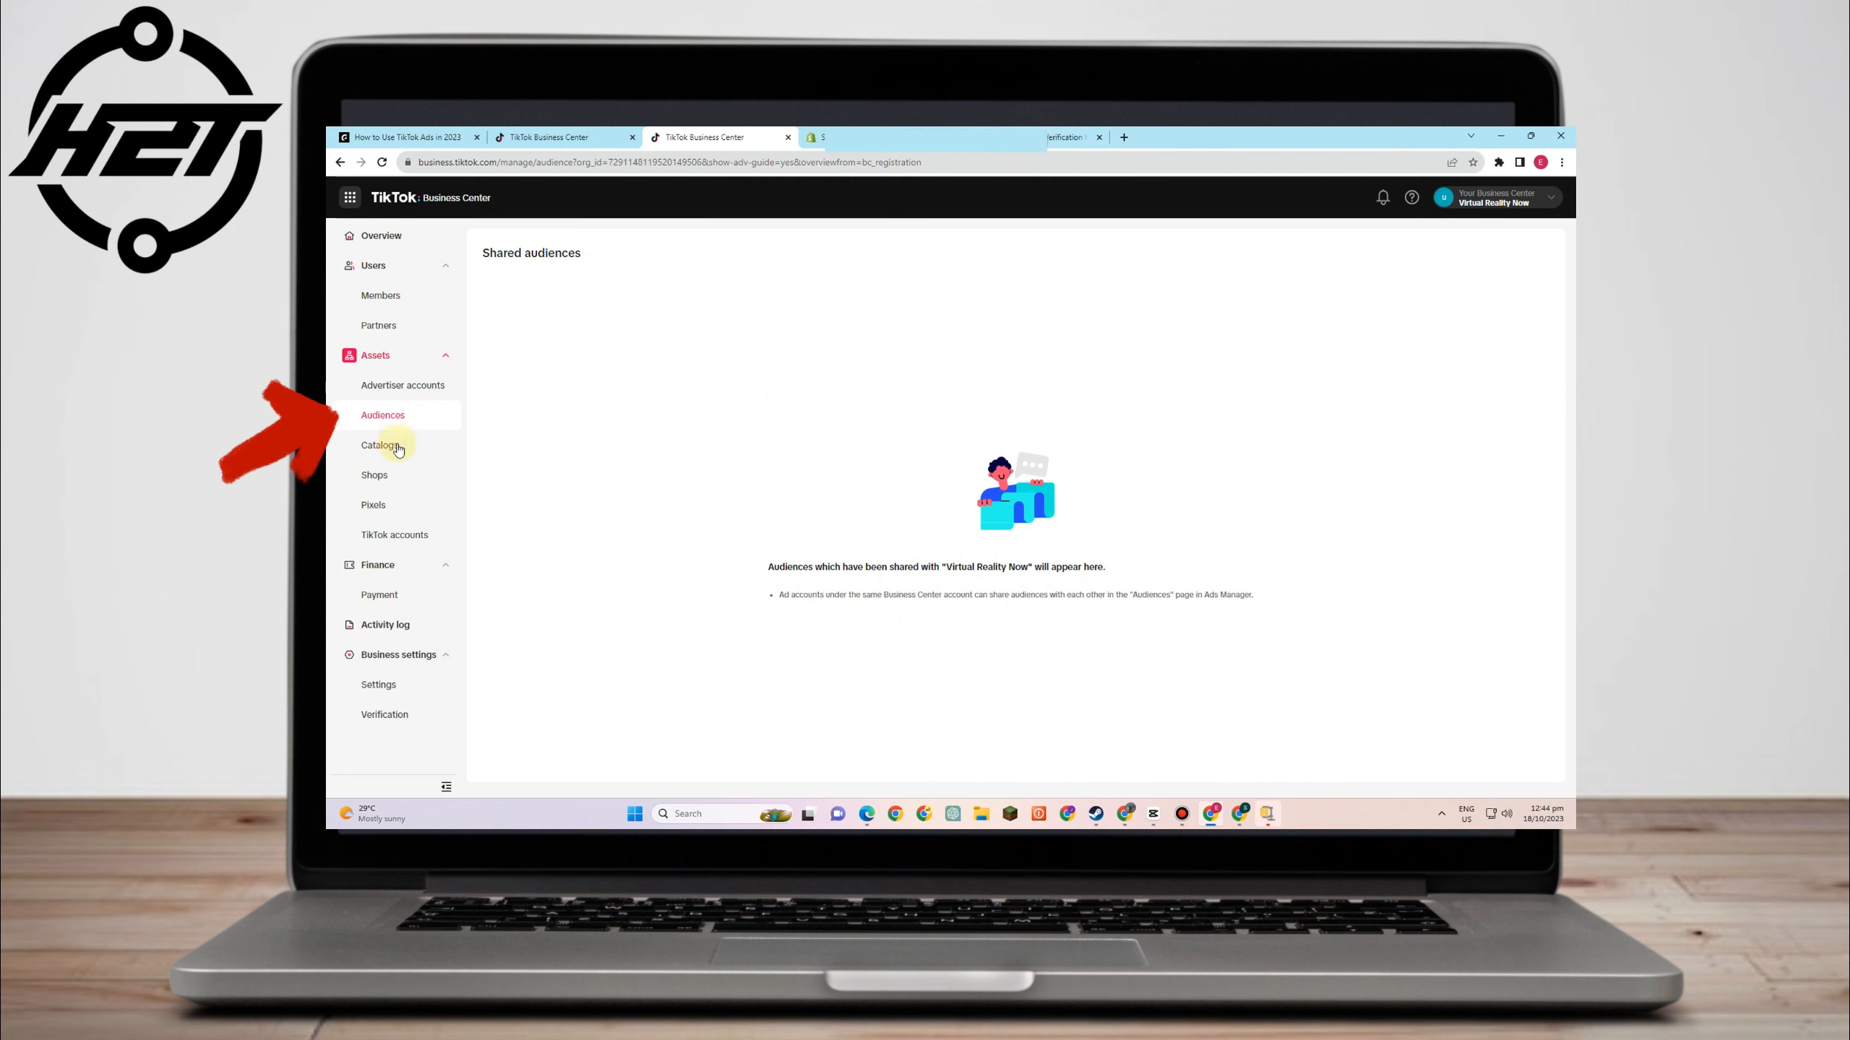
{"action": "left_click", "coordinate": [396, 447]}
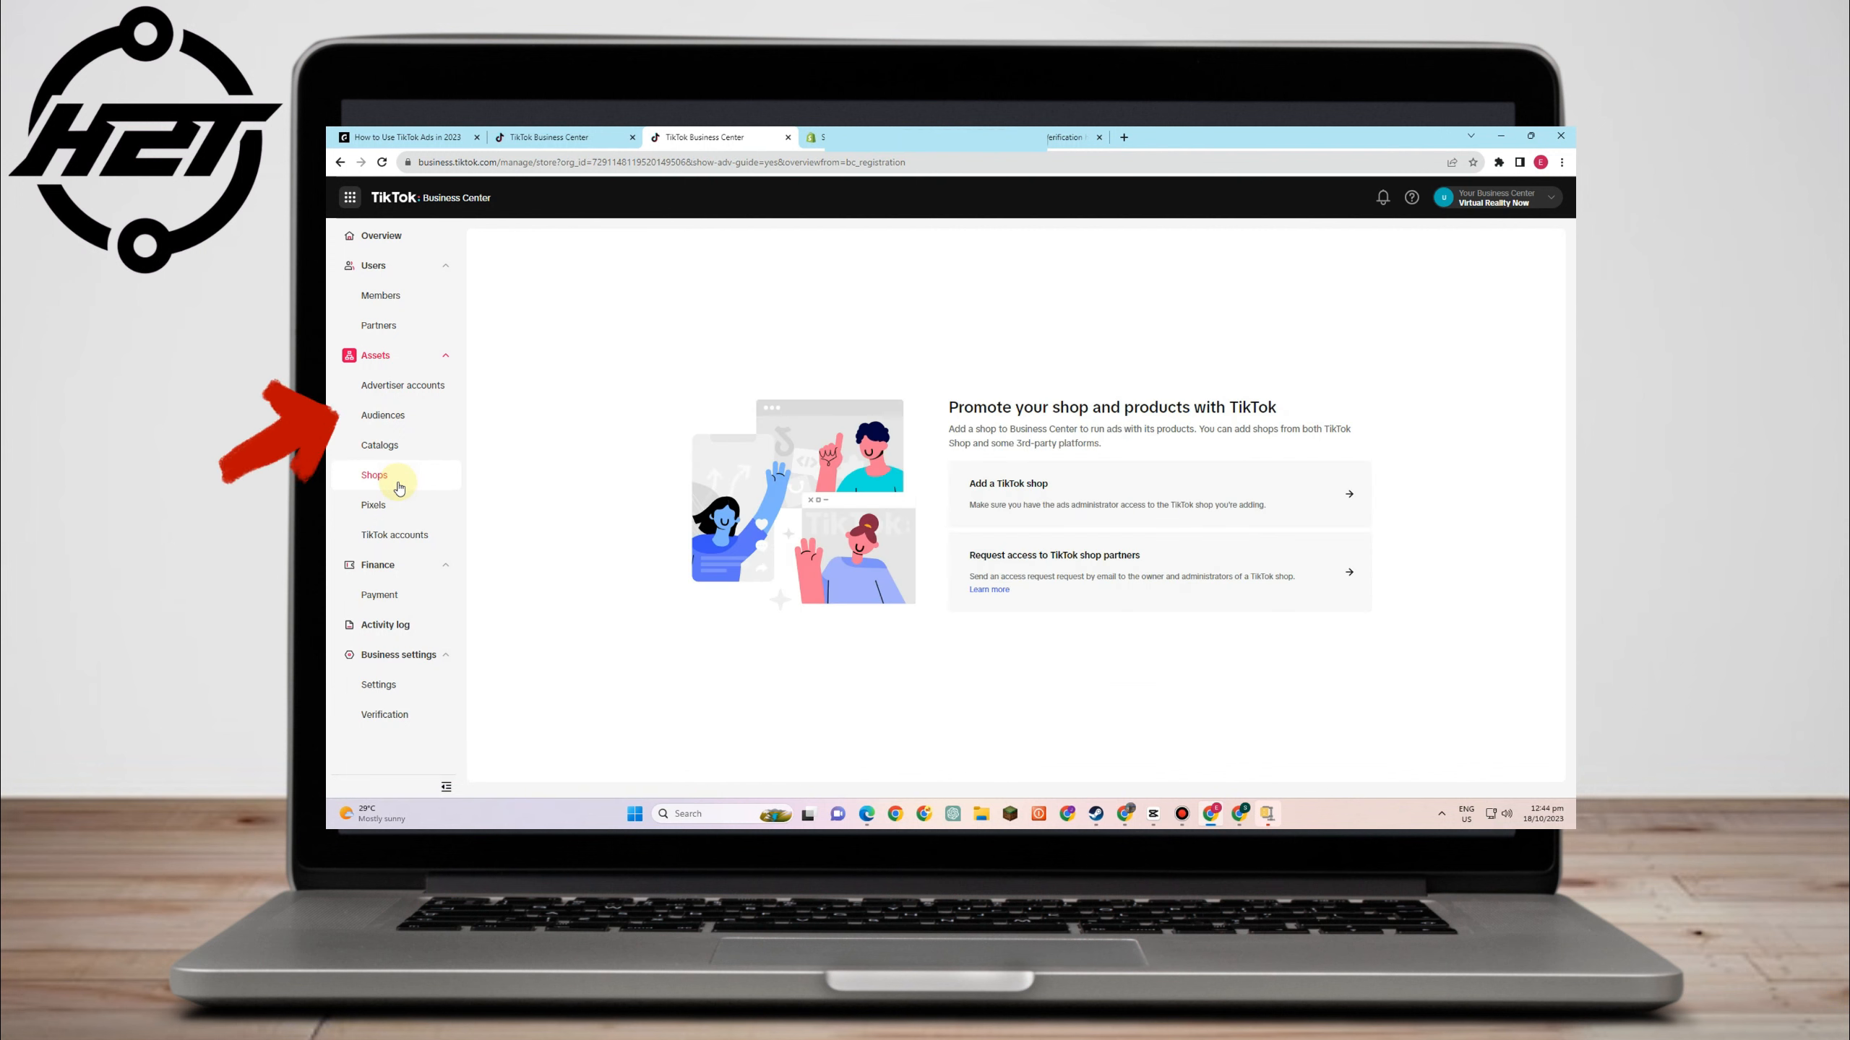
{"action": "left_click", "coordinate": [399, 515]}
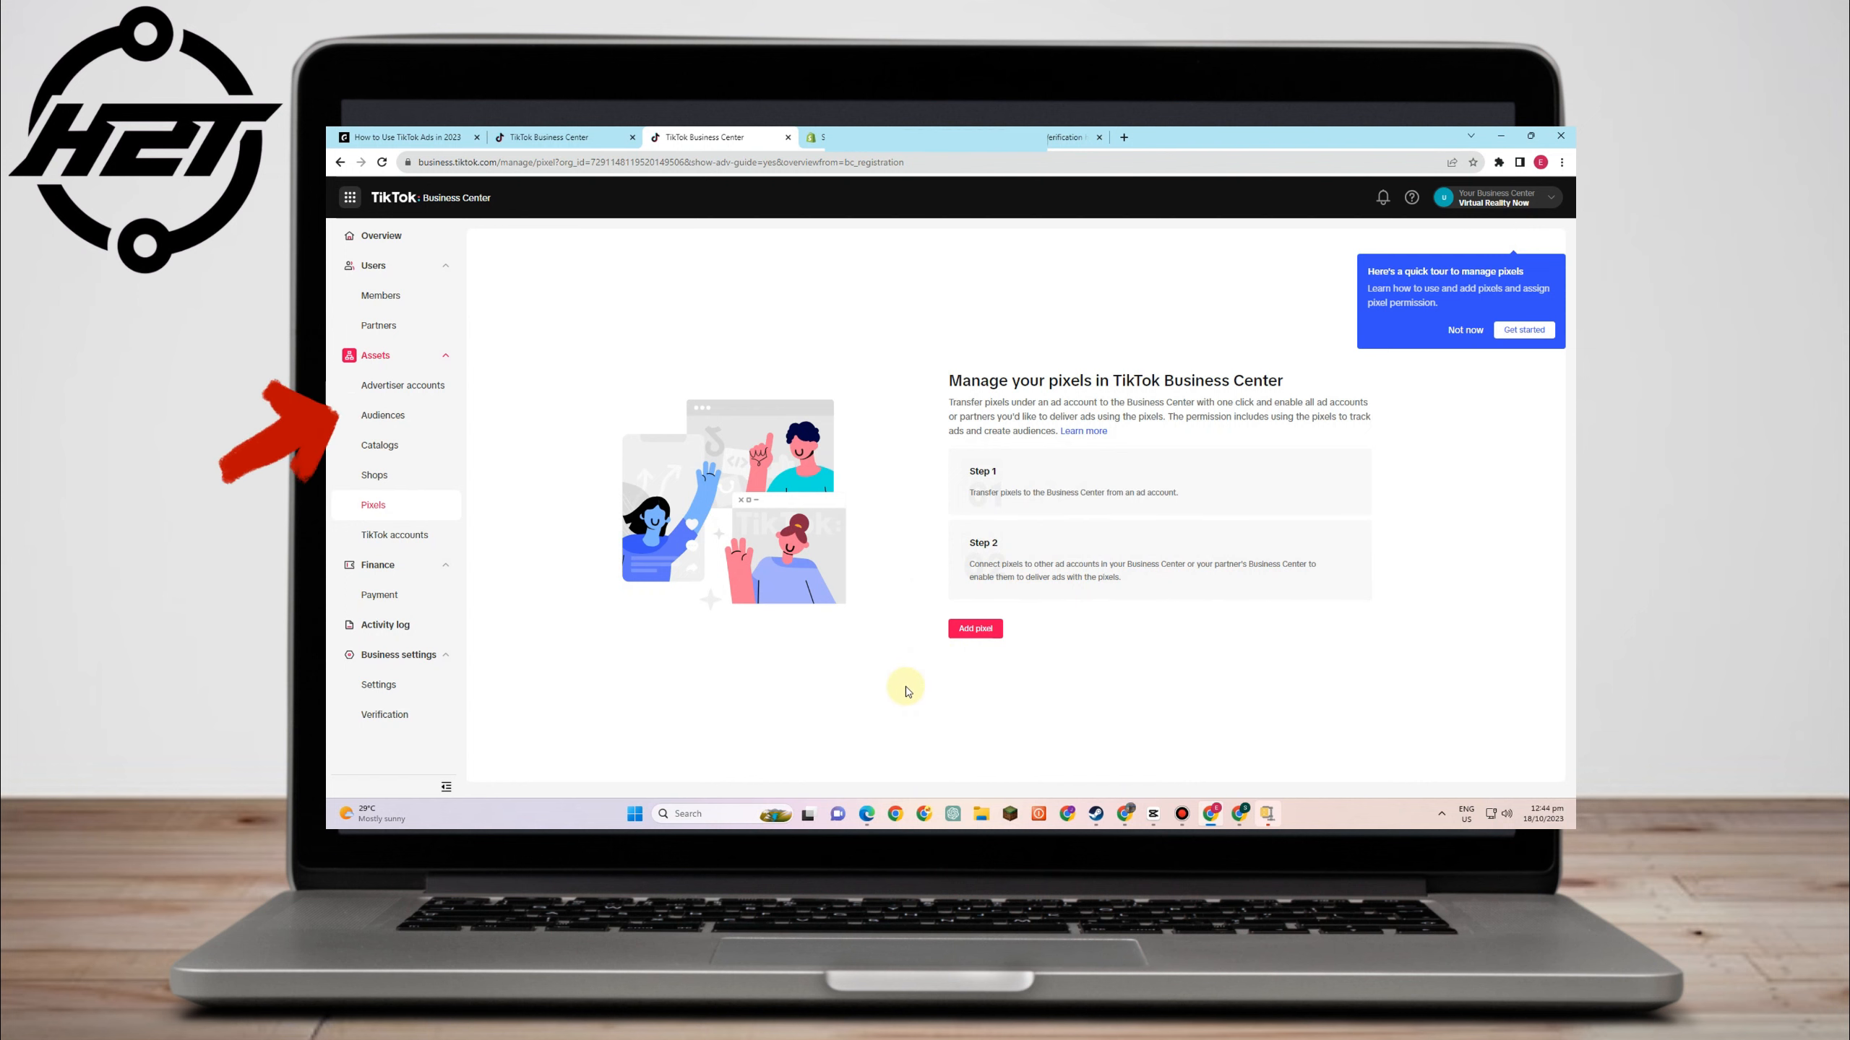
- Preview the Add pixel form, close it without adding a pixel, and open TikTok accounts
{"action": "left_click", "coordinate": [989, 635]}
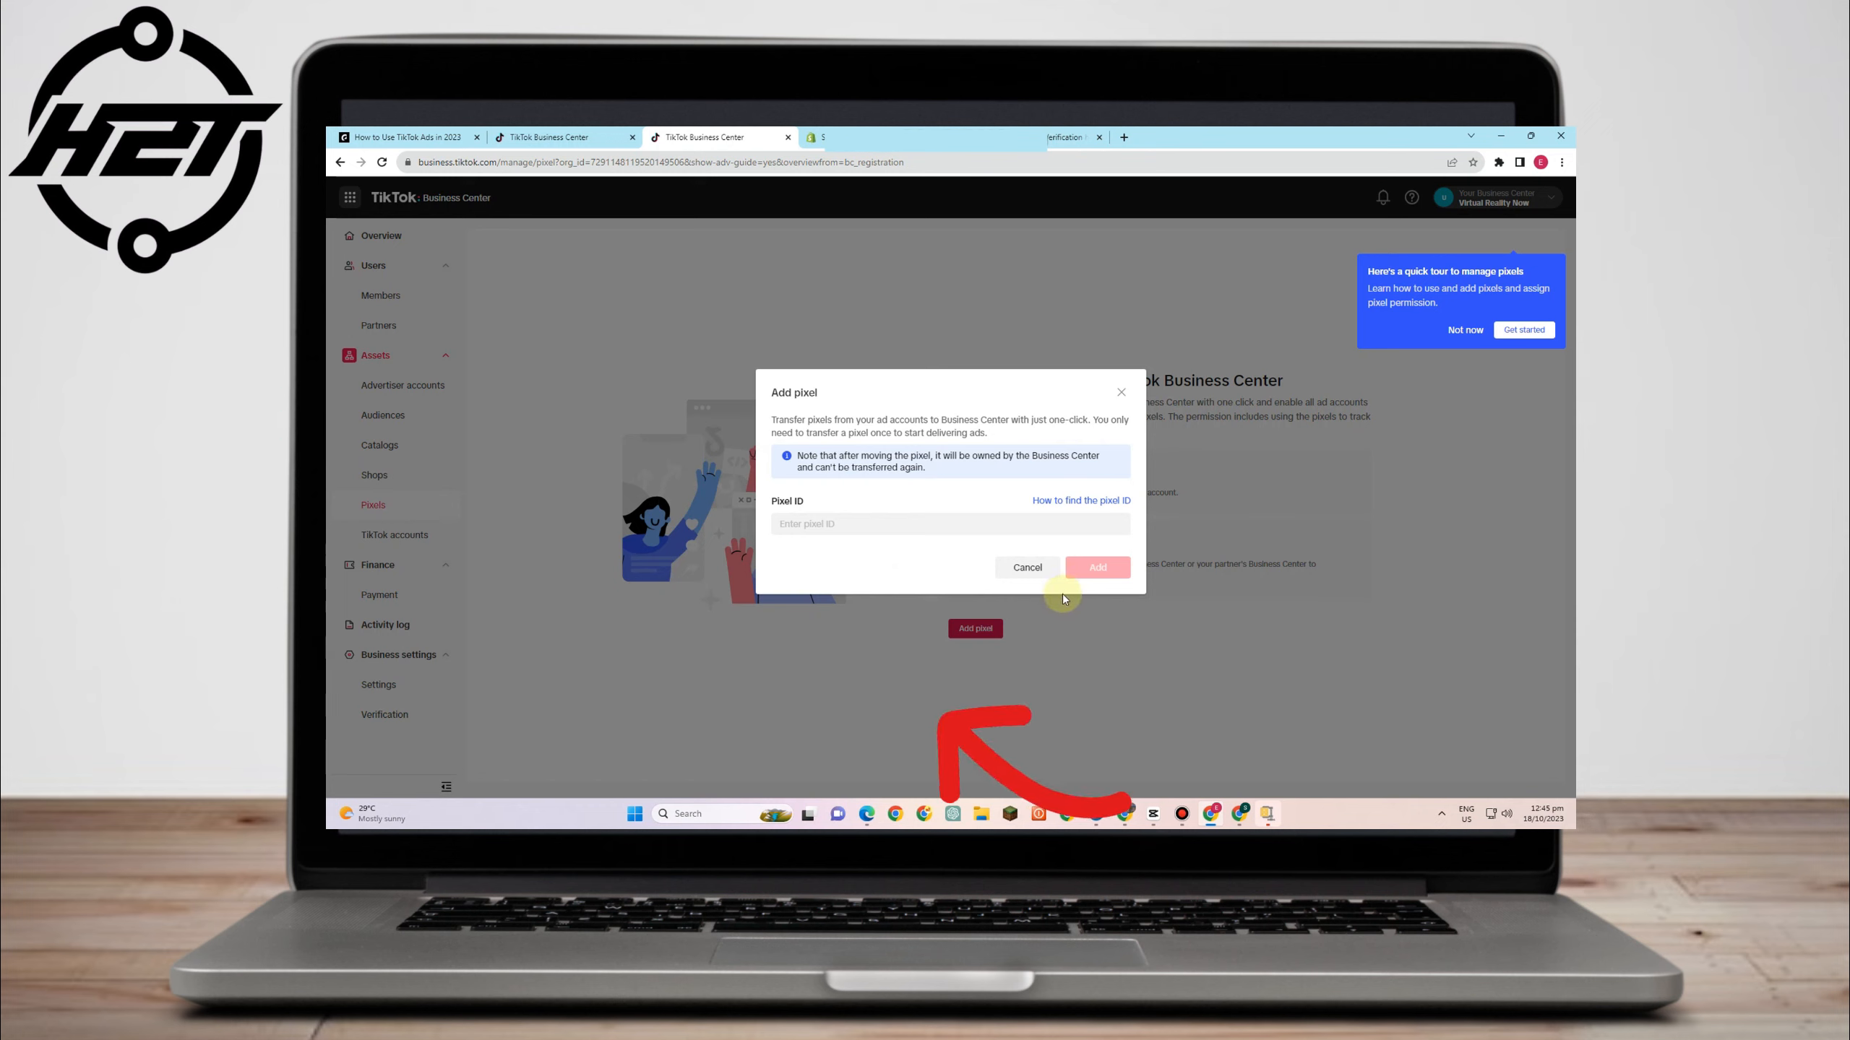
{"action": "left_click", "coordinate": [1121, 393]}
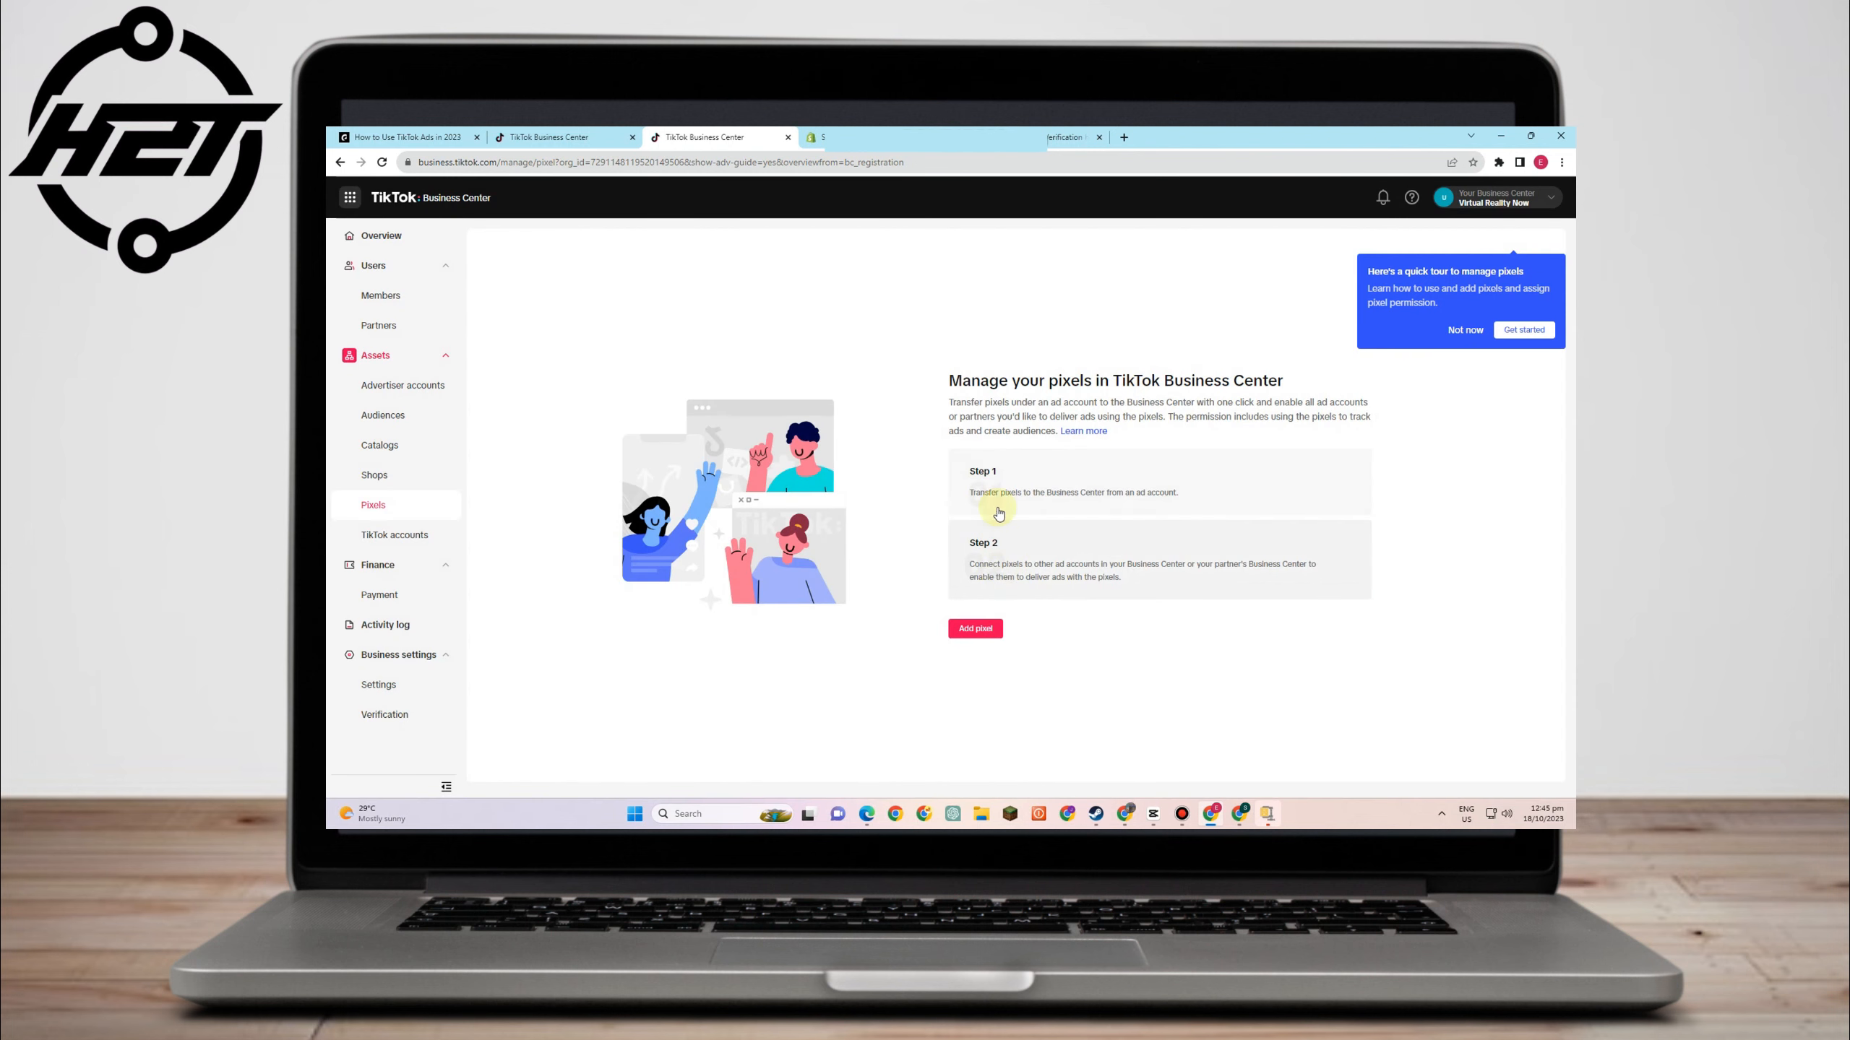
{"action": "left_click", "coordinate": [392, 534]}
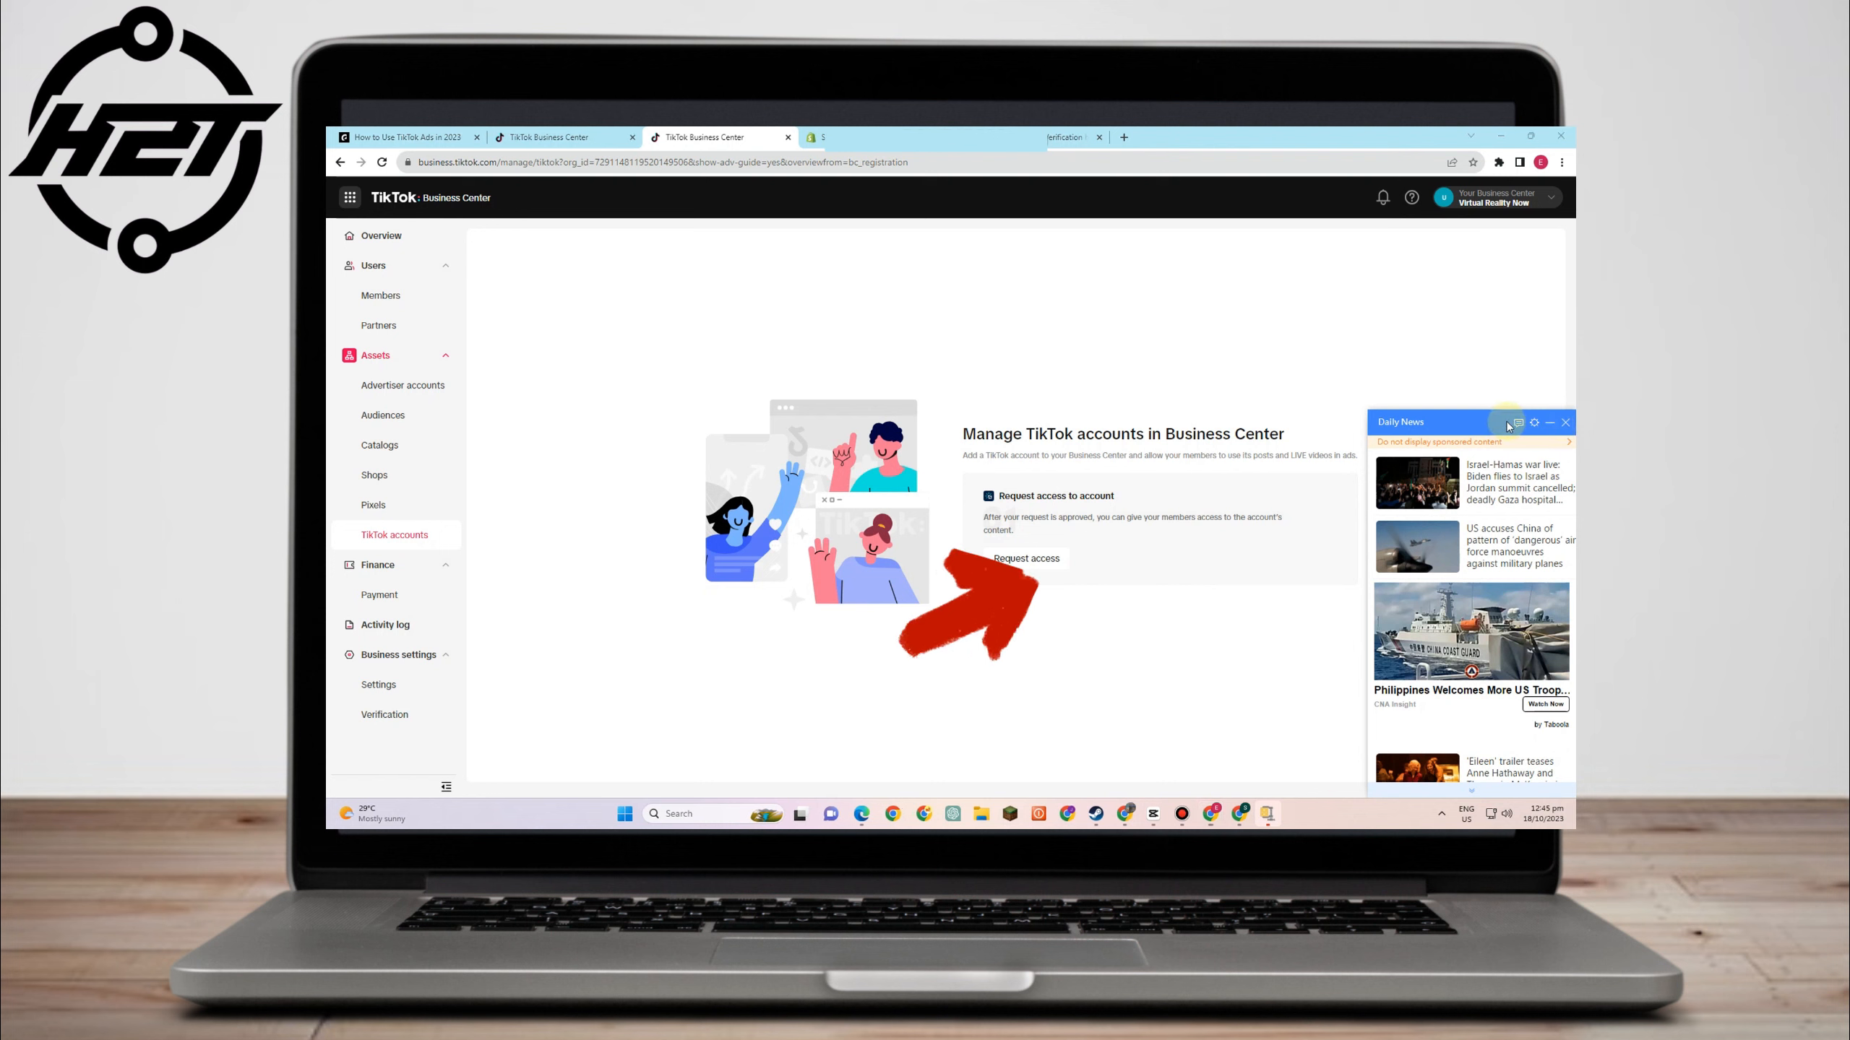
- Link a TikTok account with existing posts, LIVE, Showcase and post publishing permissions
{"action": "left_click", "coordinate": [1565, 423]}
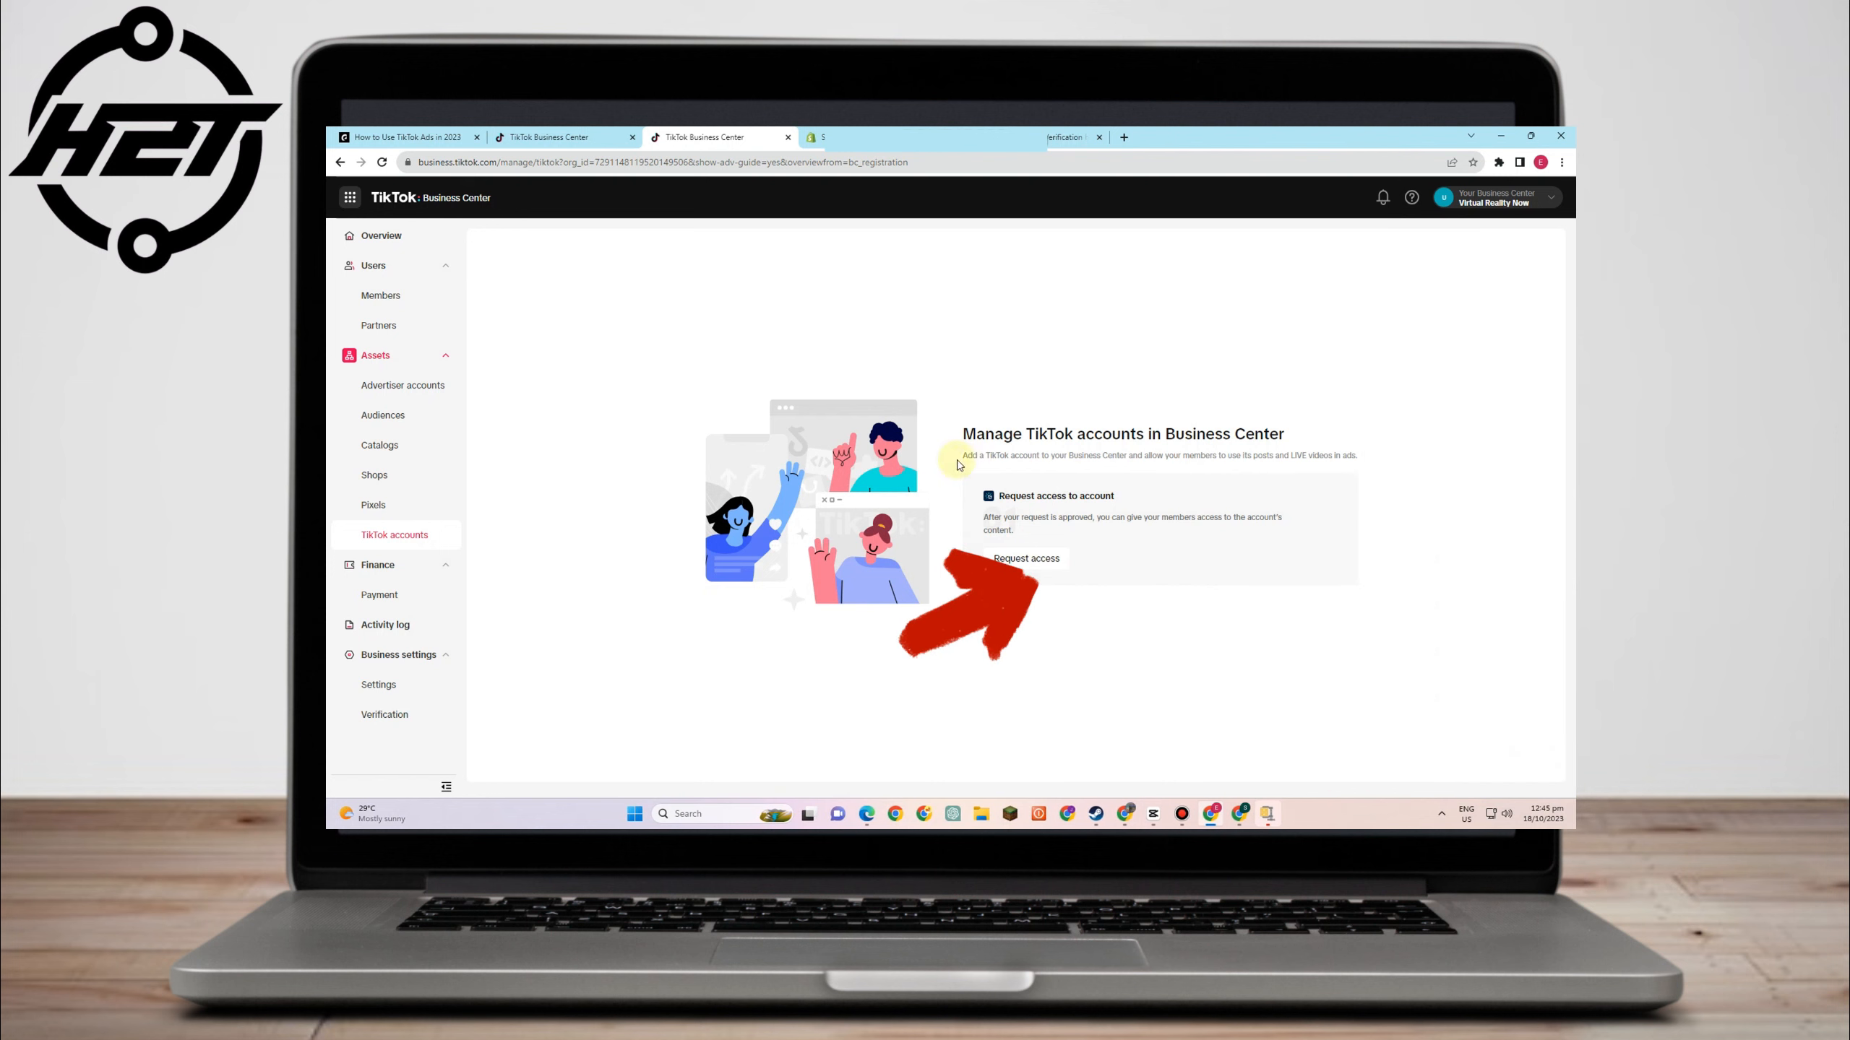
{"action": "left_click", "coordinate": [1020, 559]}
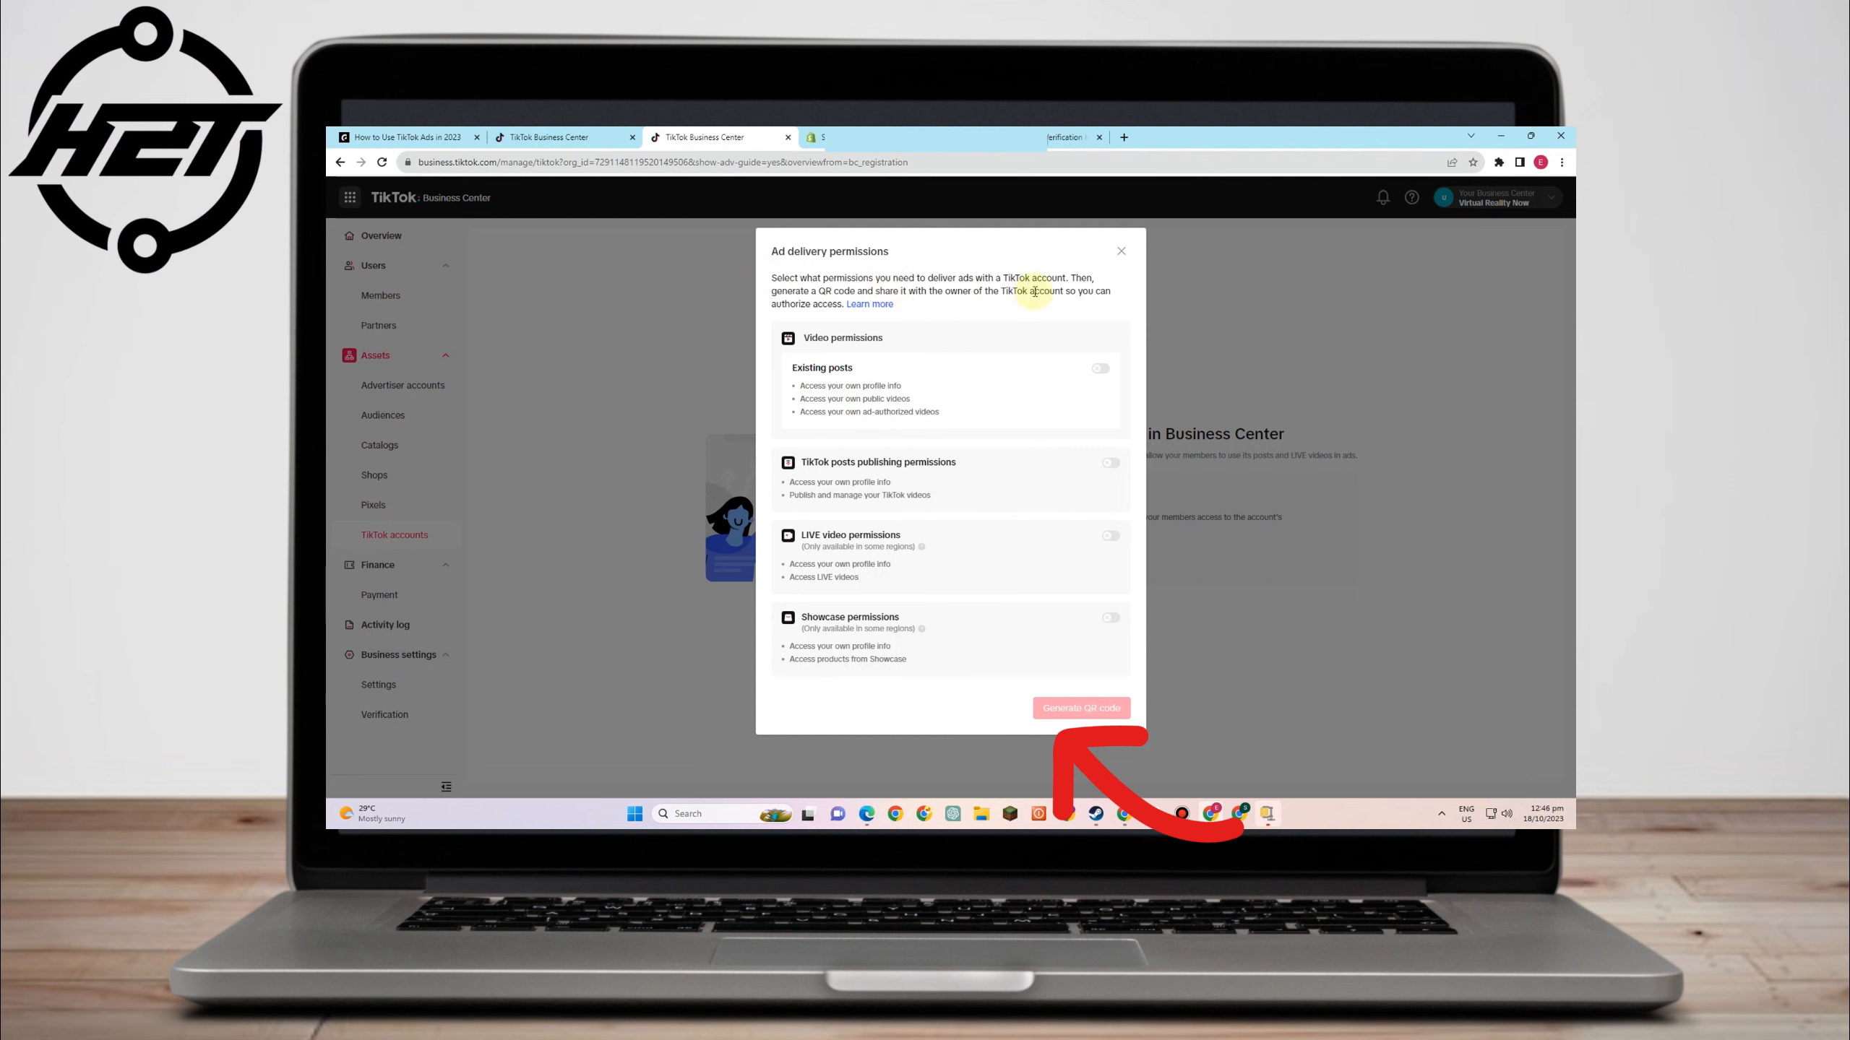
{"action": "left_click", "coordinate": [1100, 367]}
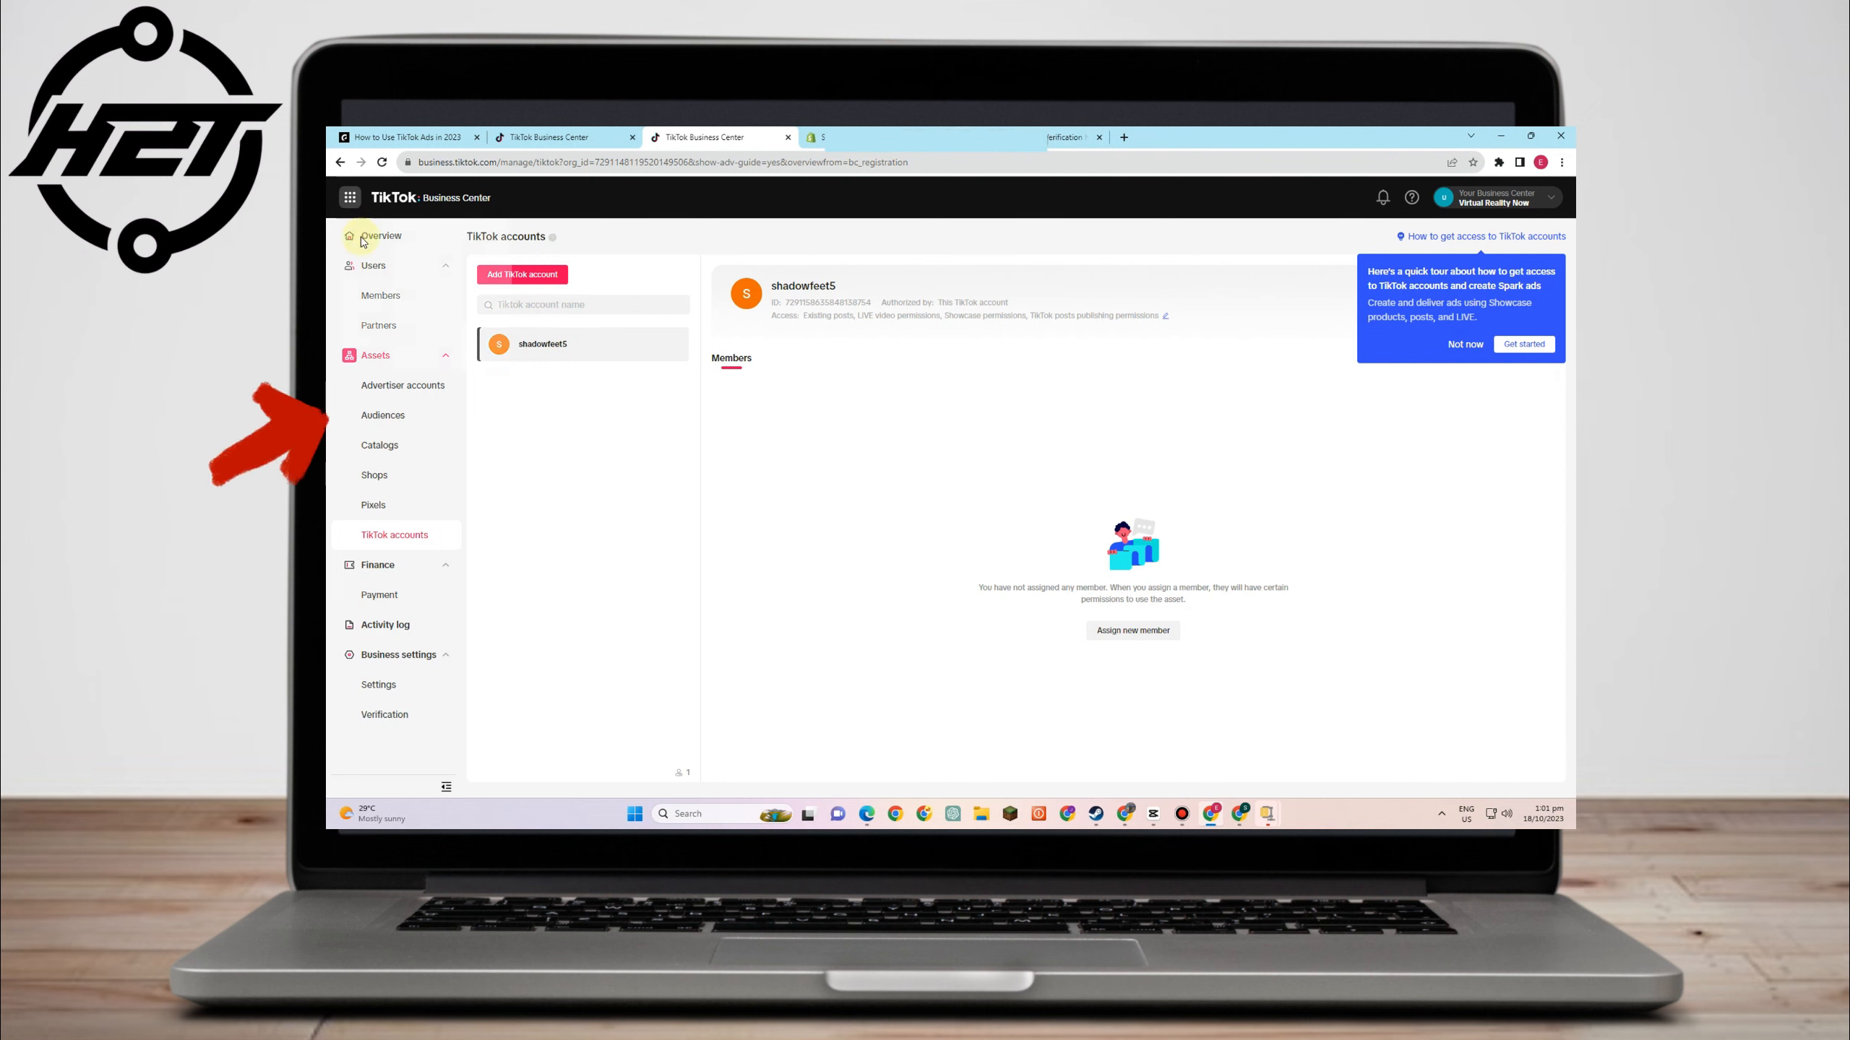
{"action": "left_click", "coordinate": [350, 196]}
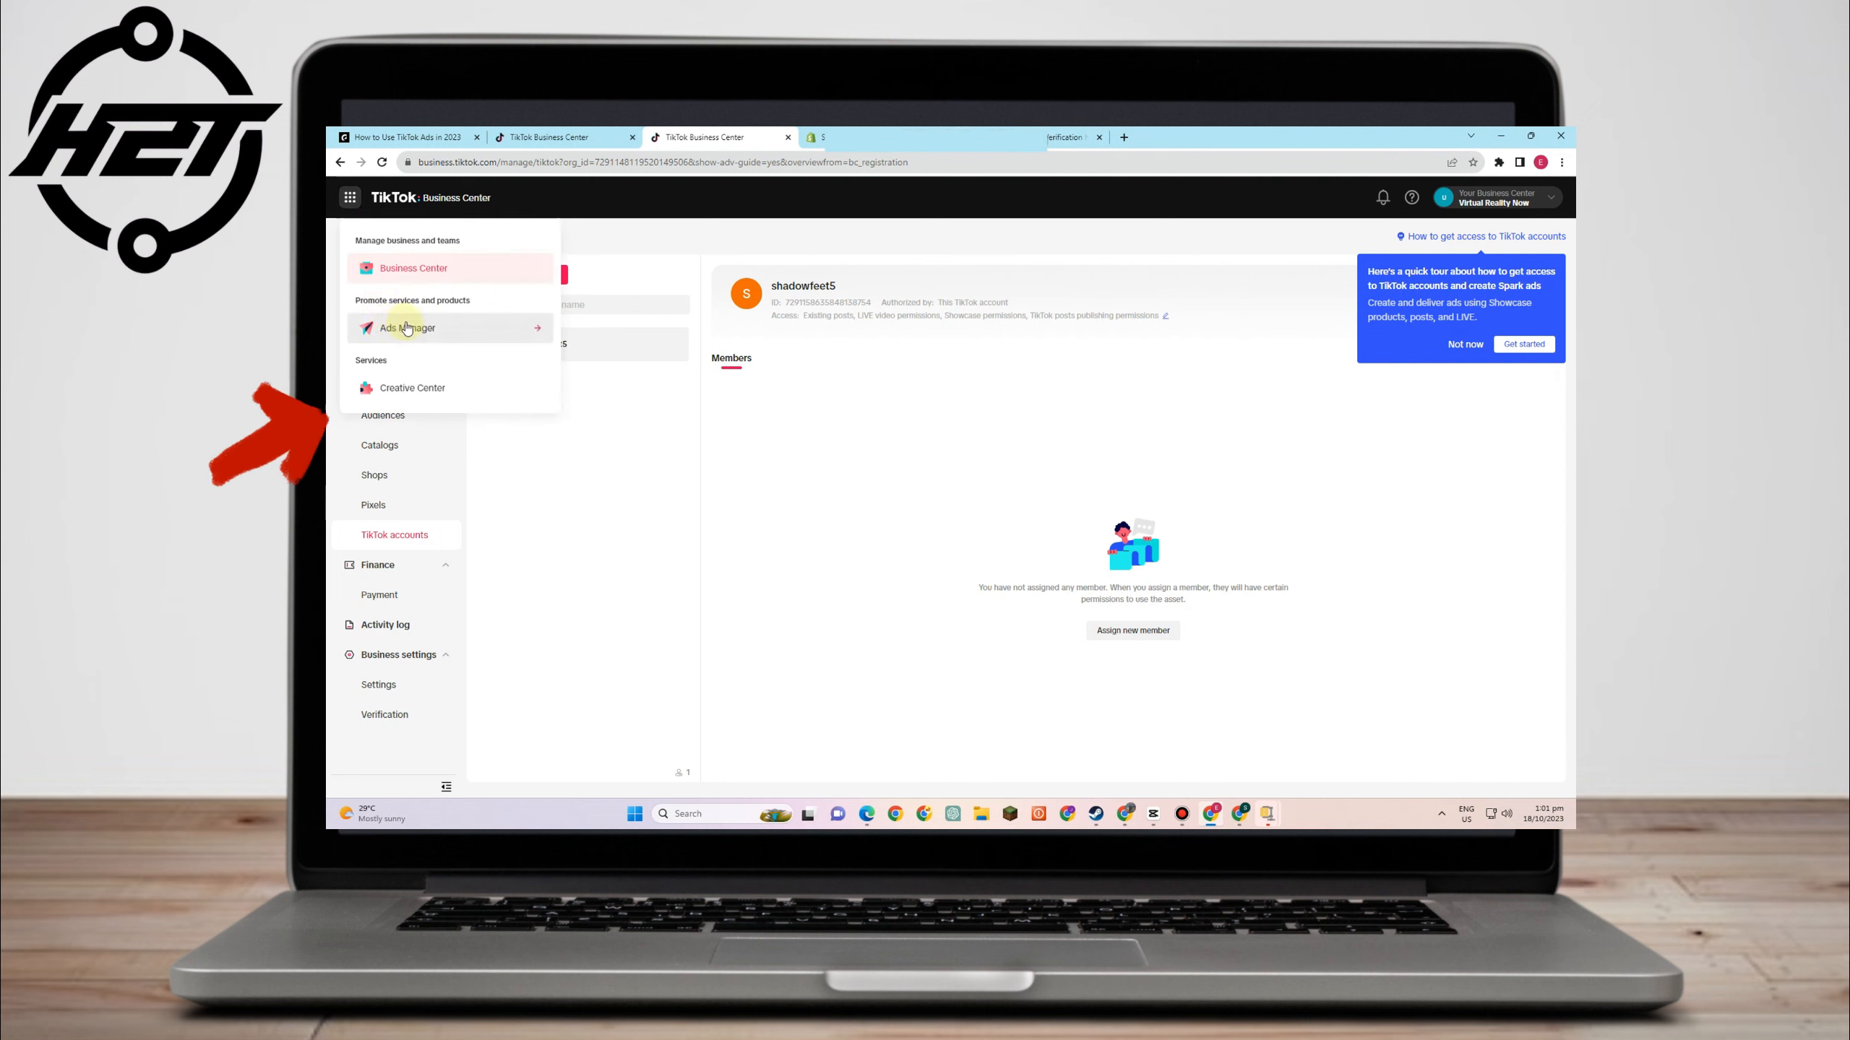
- In Ads Manager, switch campaign creation to Custom mode, confirming on the second attempt
{"action": "left_click", "coordinate": [406, 327]}
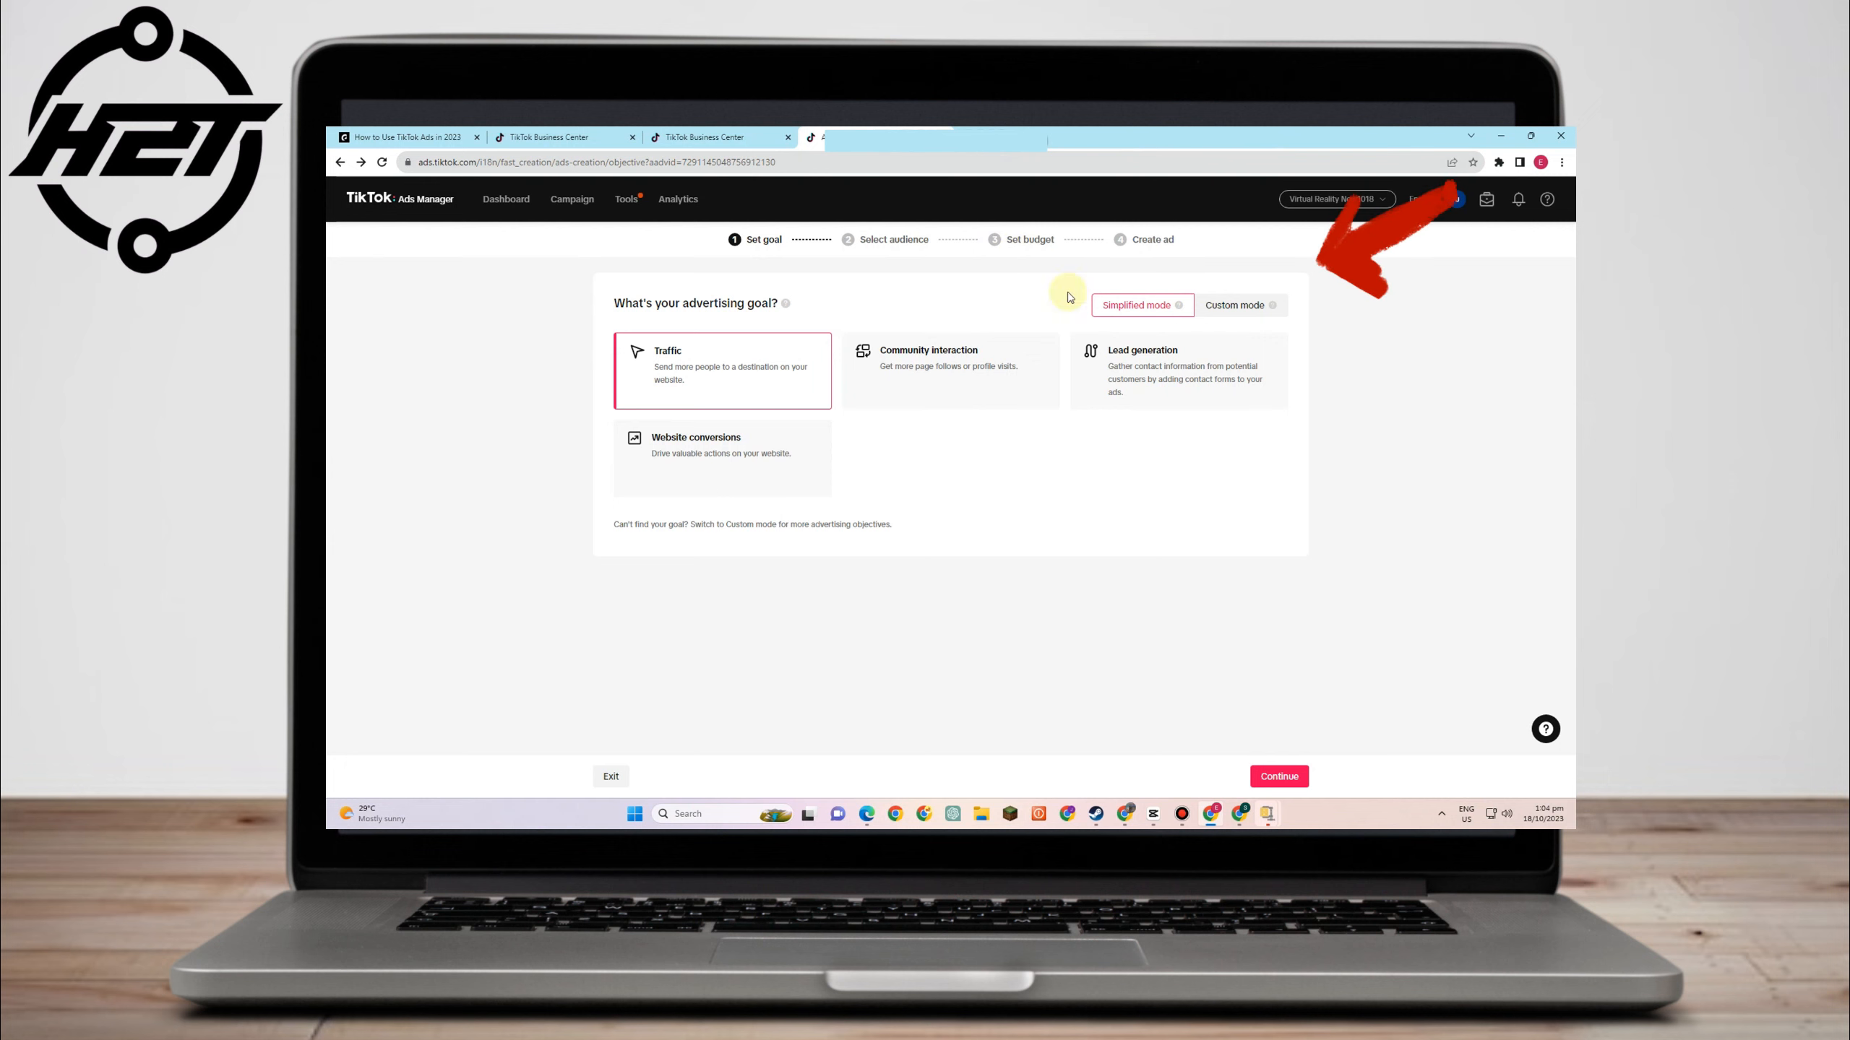
{"action": "left_click", "coordinate": [1233, 307]}
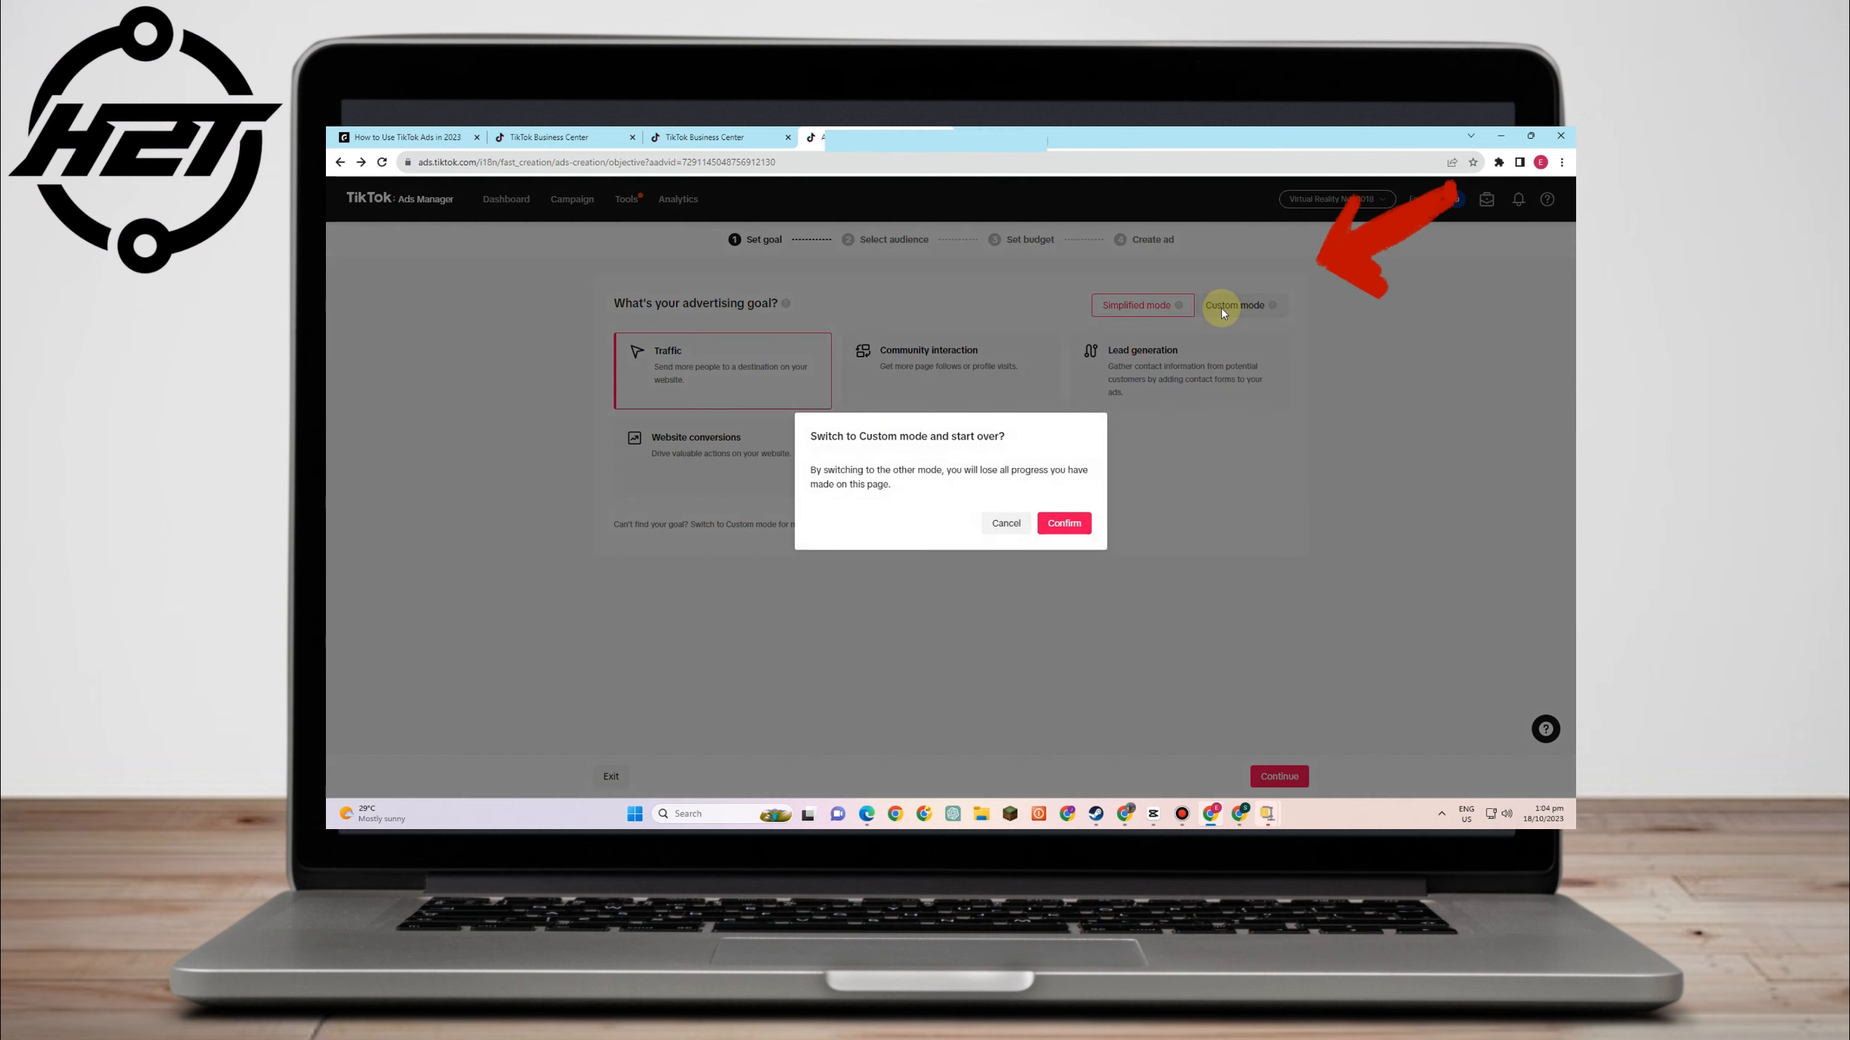
{"action": "left_click", "coordinate": [999, 525]}
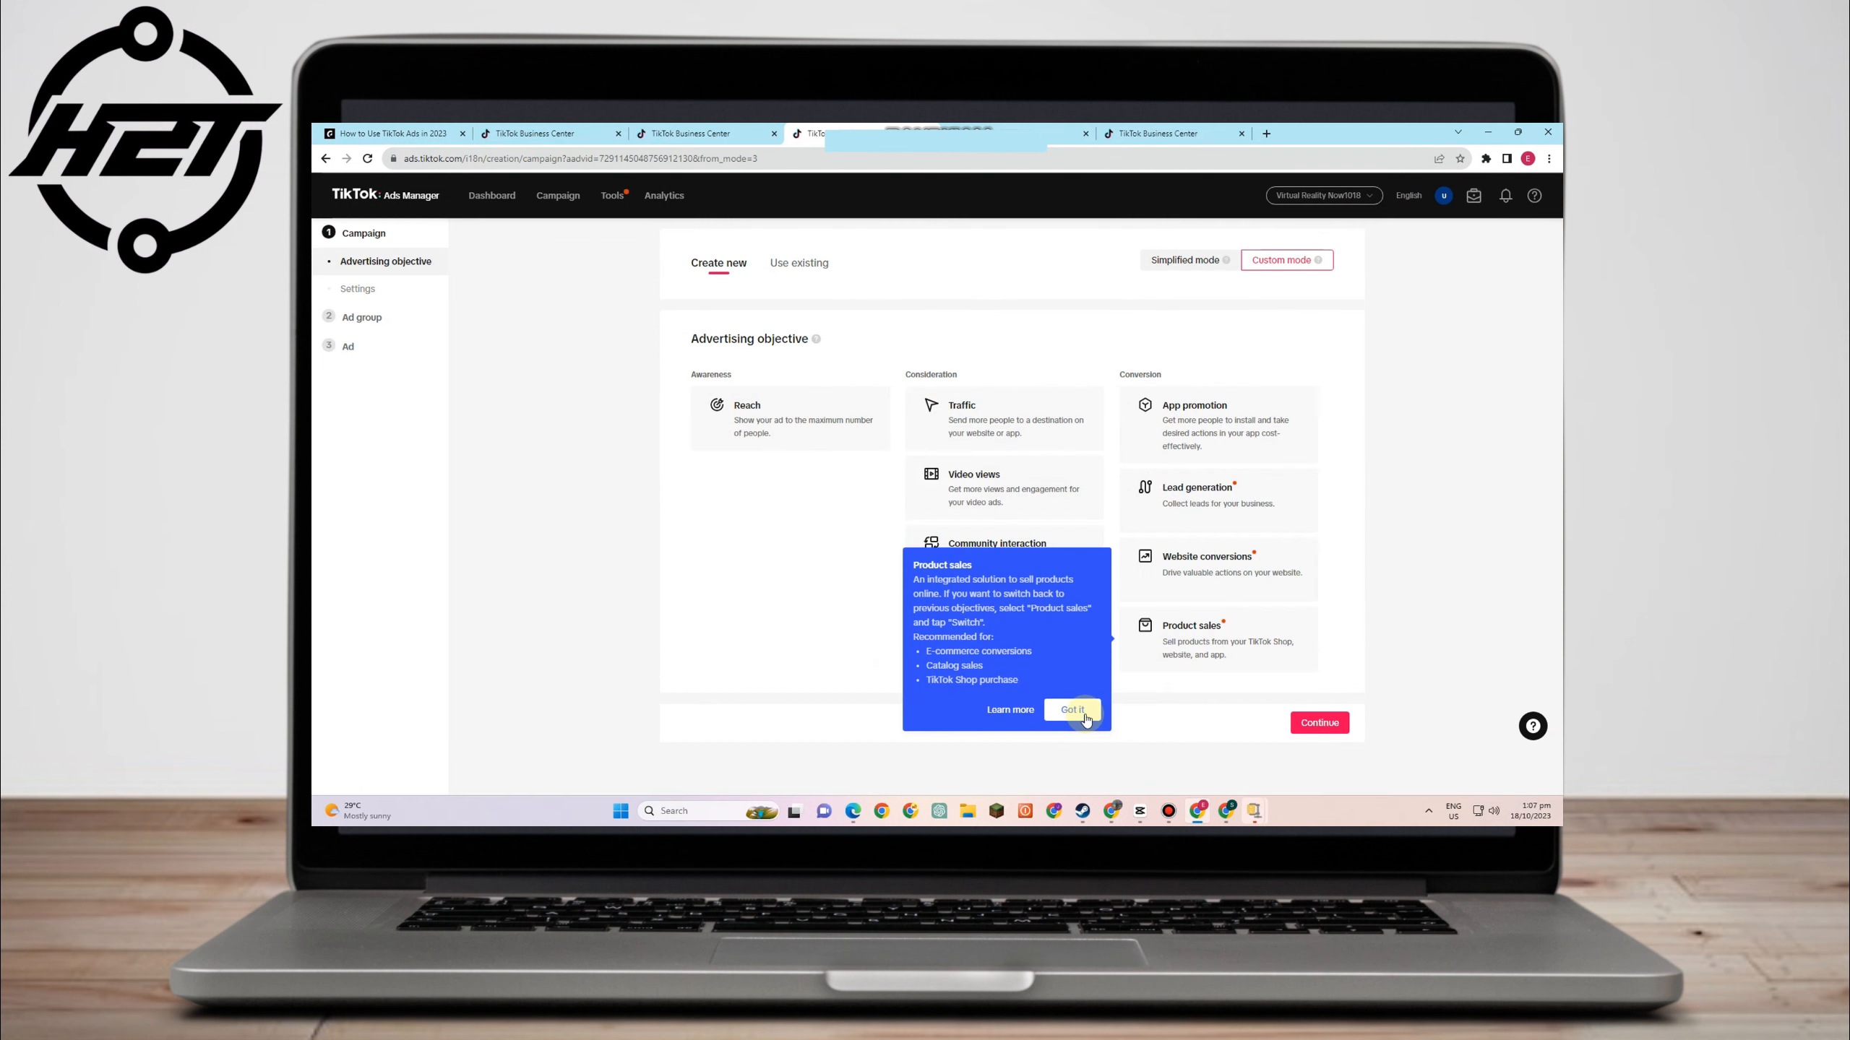
{"action": "left_click", "coordinate": [1085, 712]}
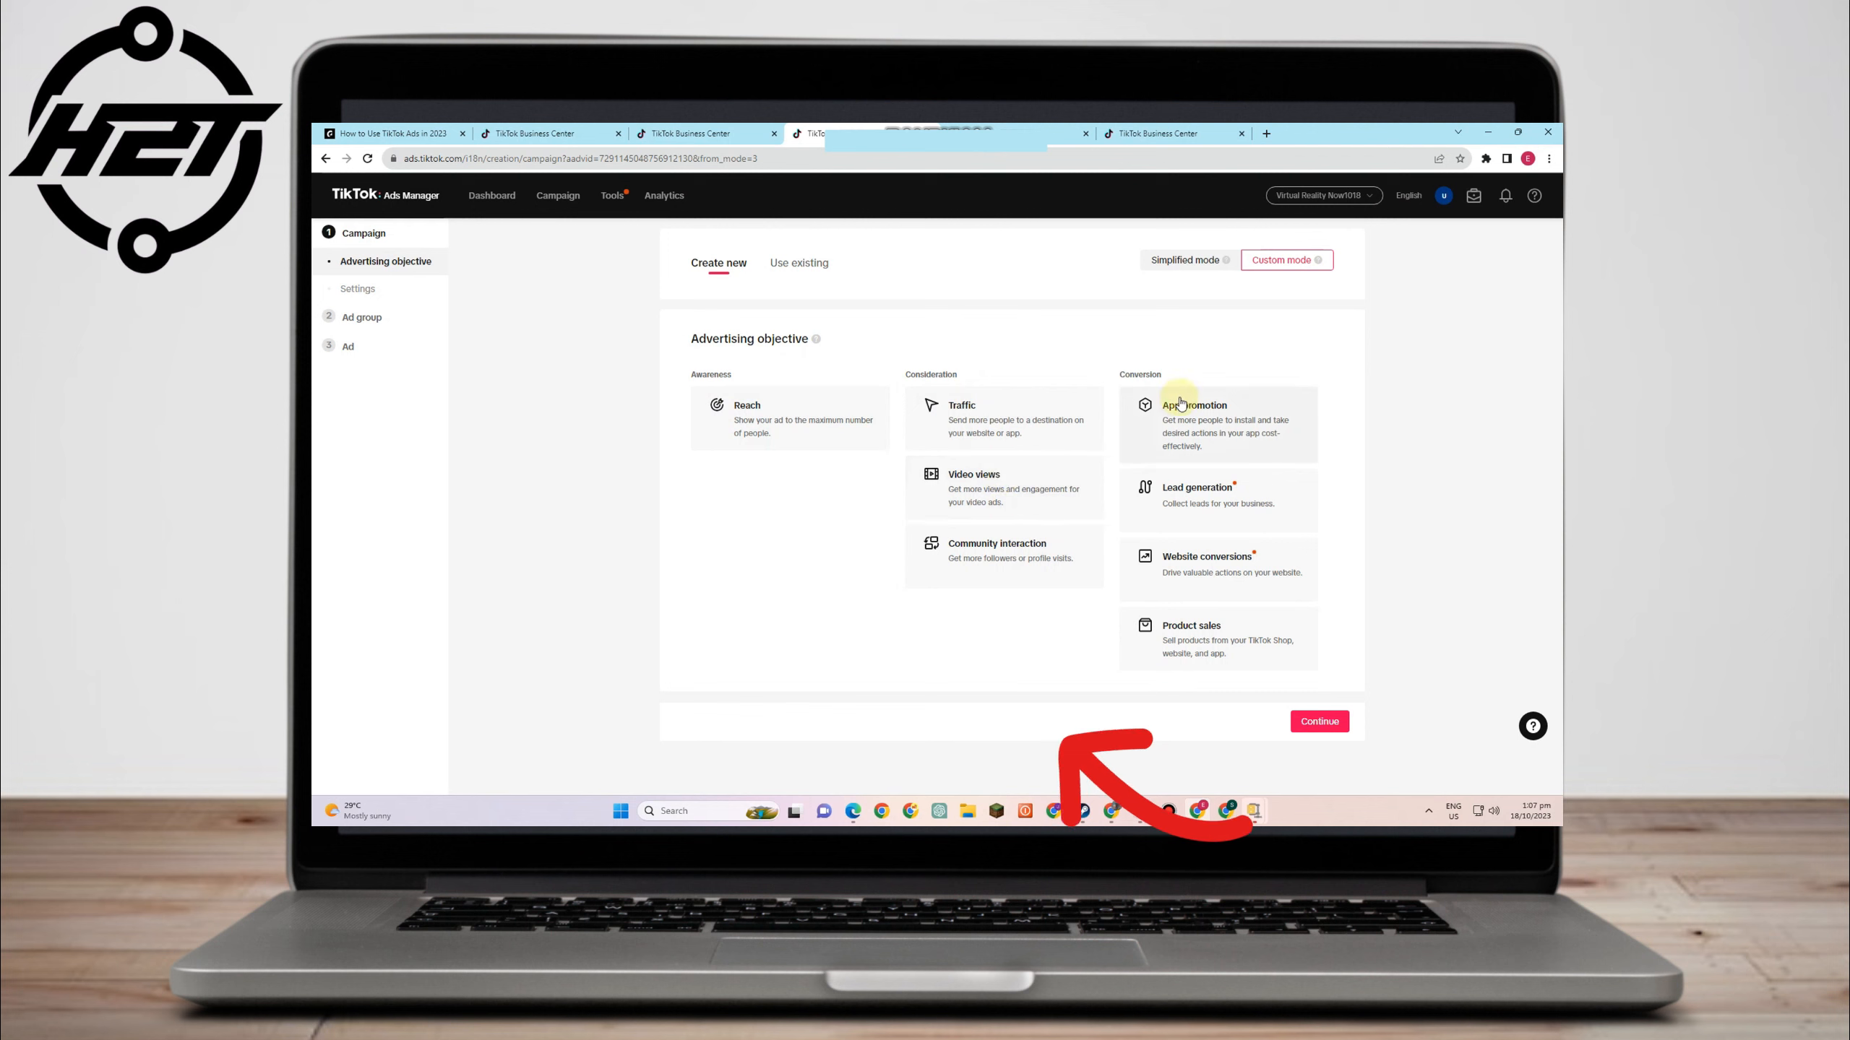
- Create a Product sales campaign sourced from TikTok Shop, named VIRTUAL REALITY, and continue
{"action": "mouse_move", "coordinate": [1214, 525]}
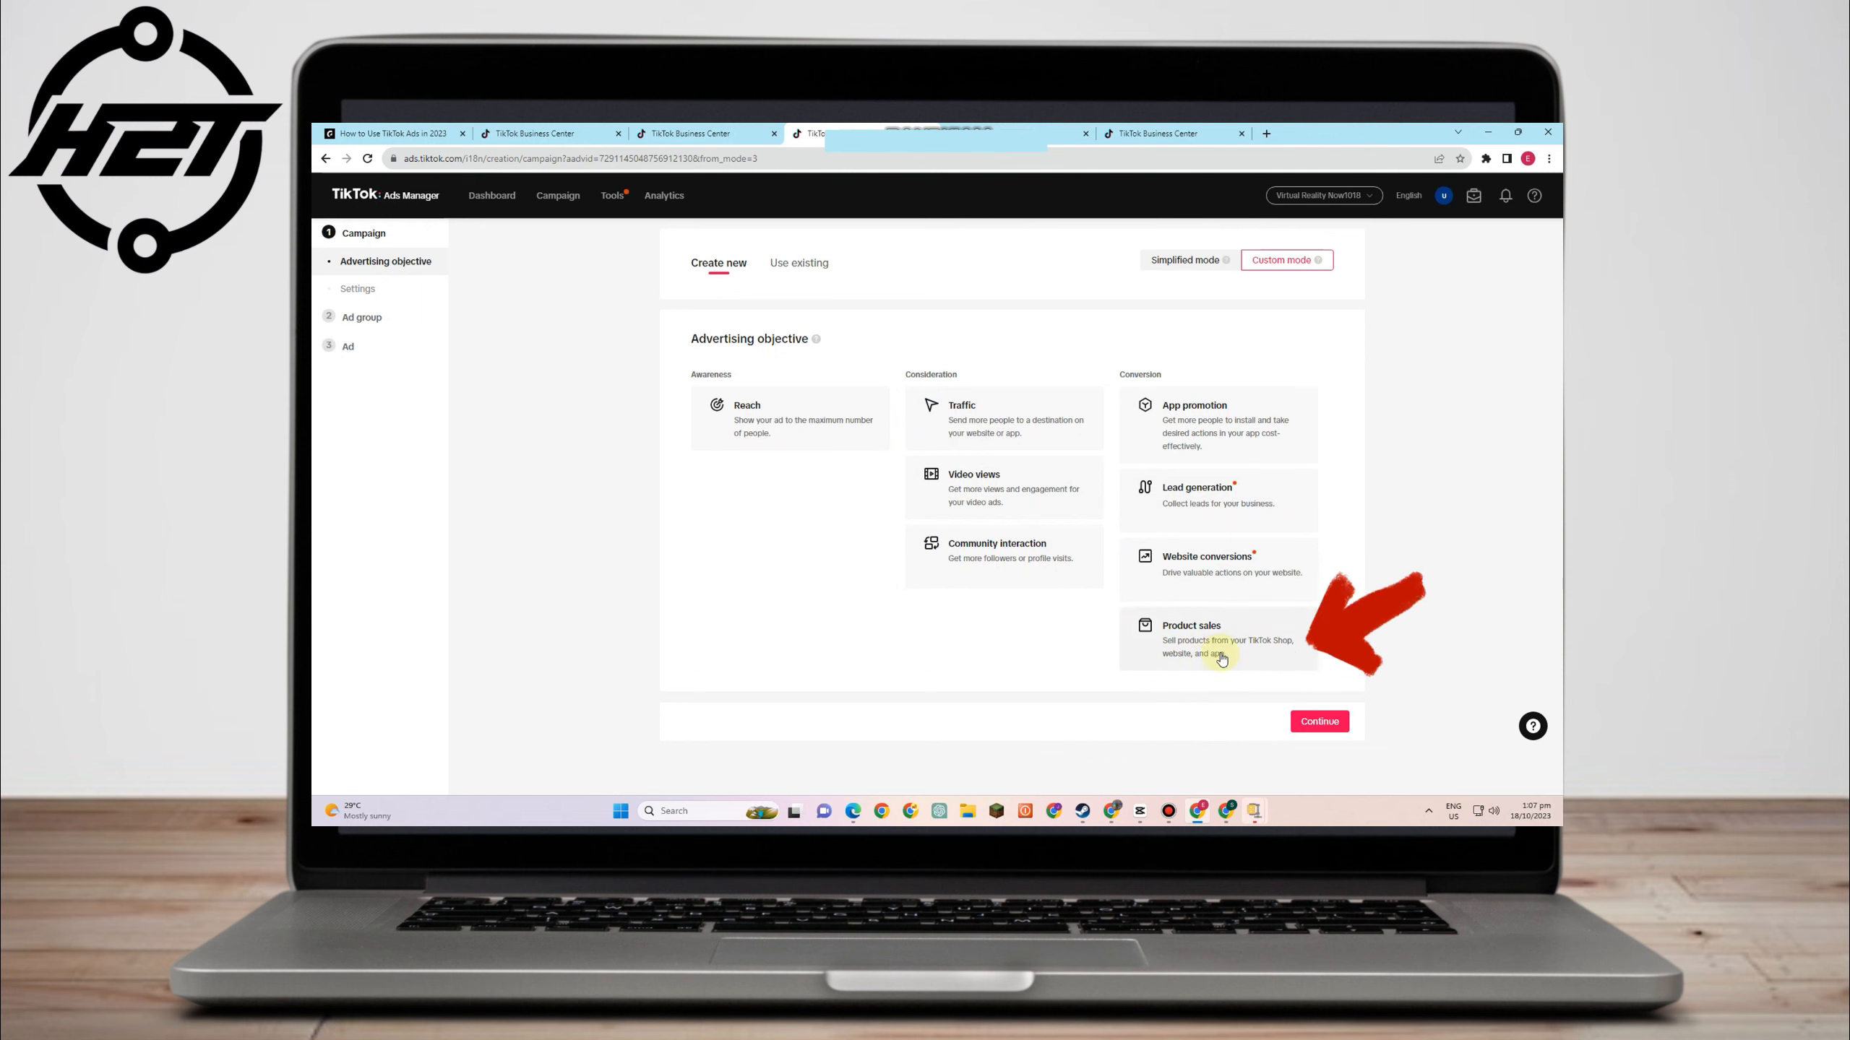
{"action": "left_click", "coordinate": [1235, 641]}
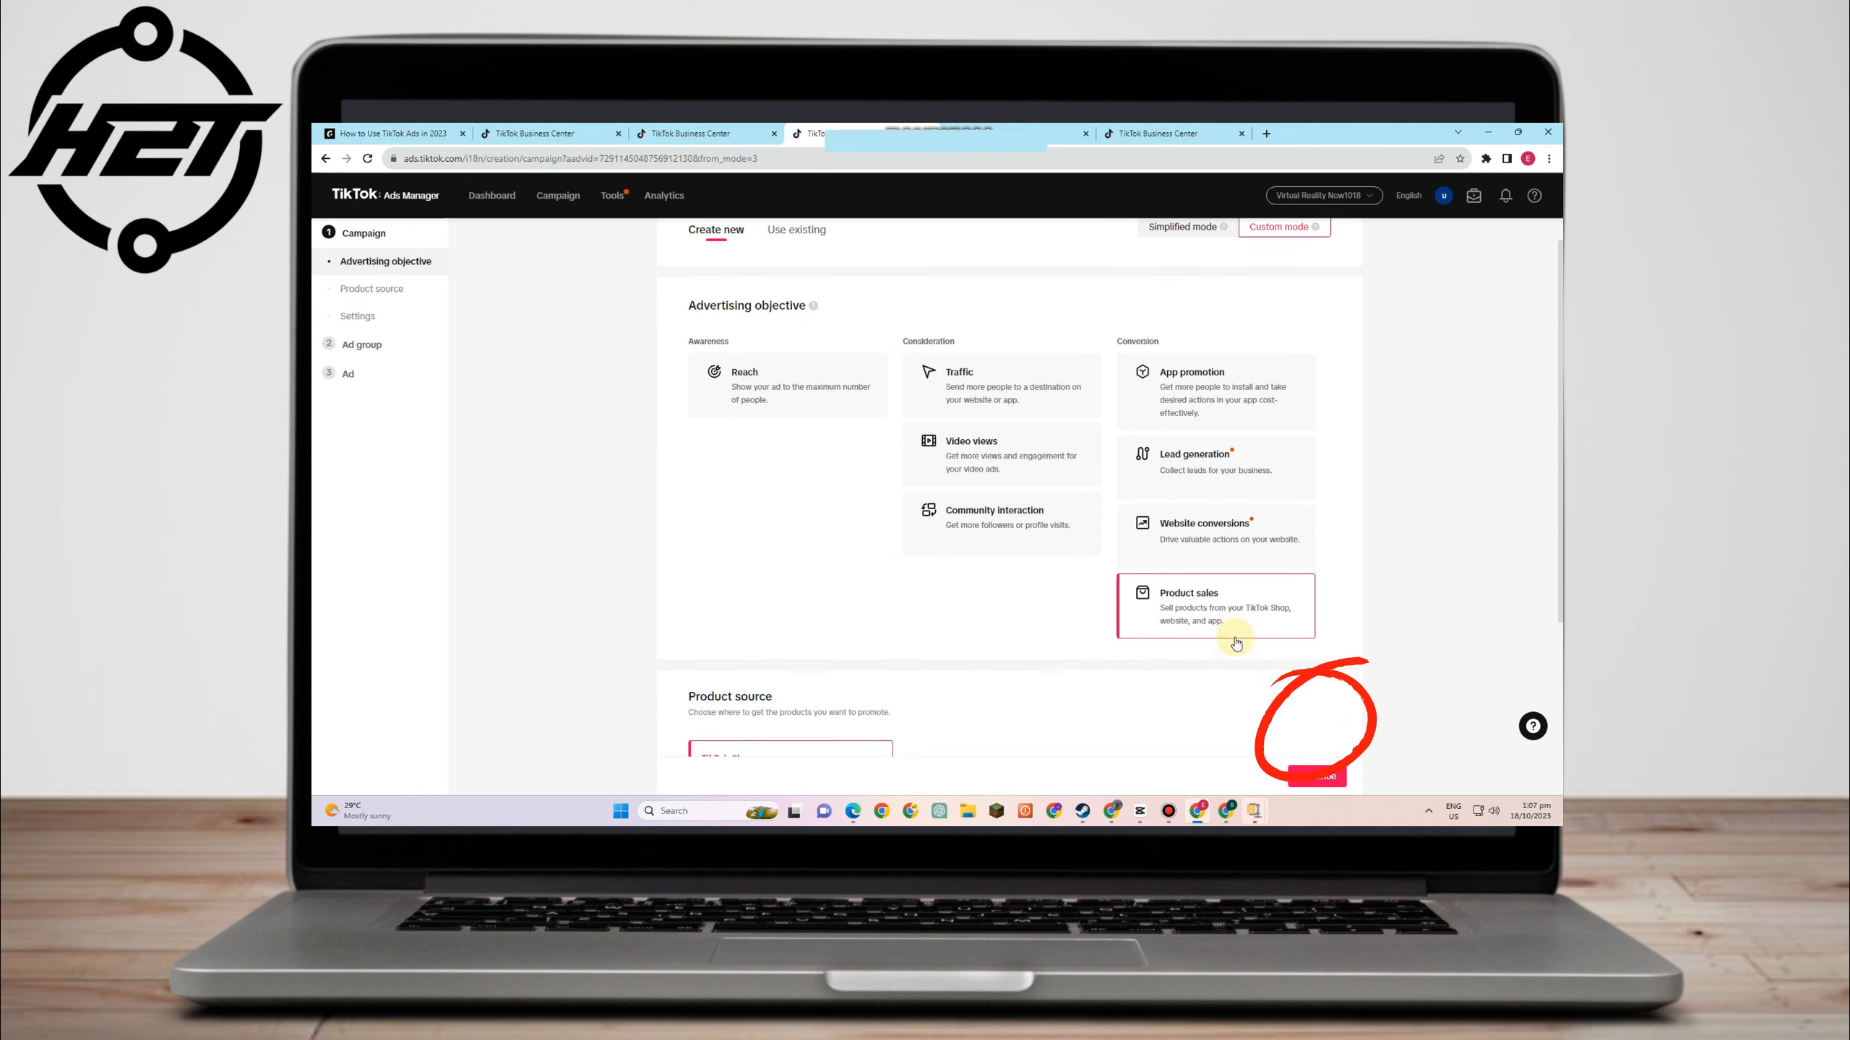
{"action": "scroll", "coordinate": [1236, 641], "scroll_direction": "down", "scroll_amount": 4}
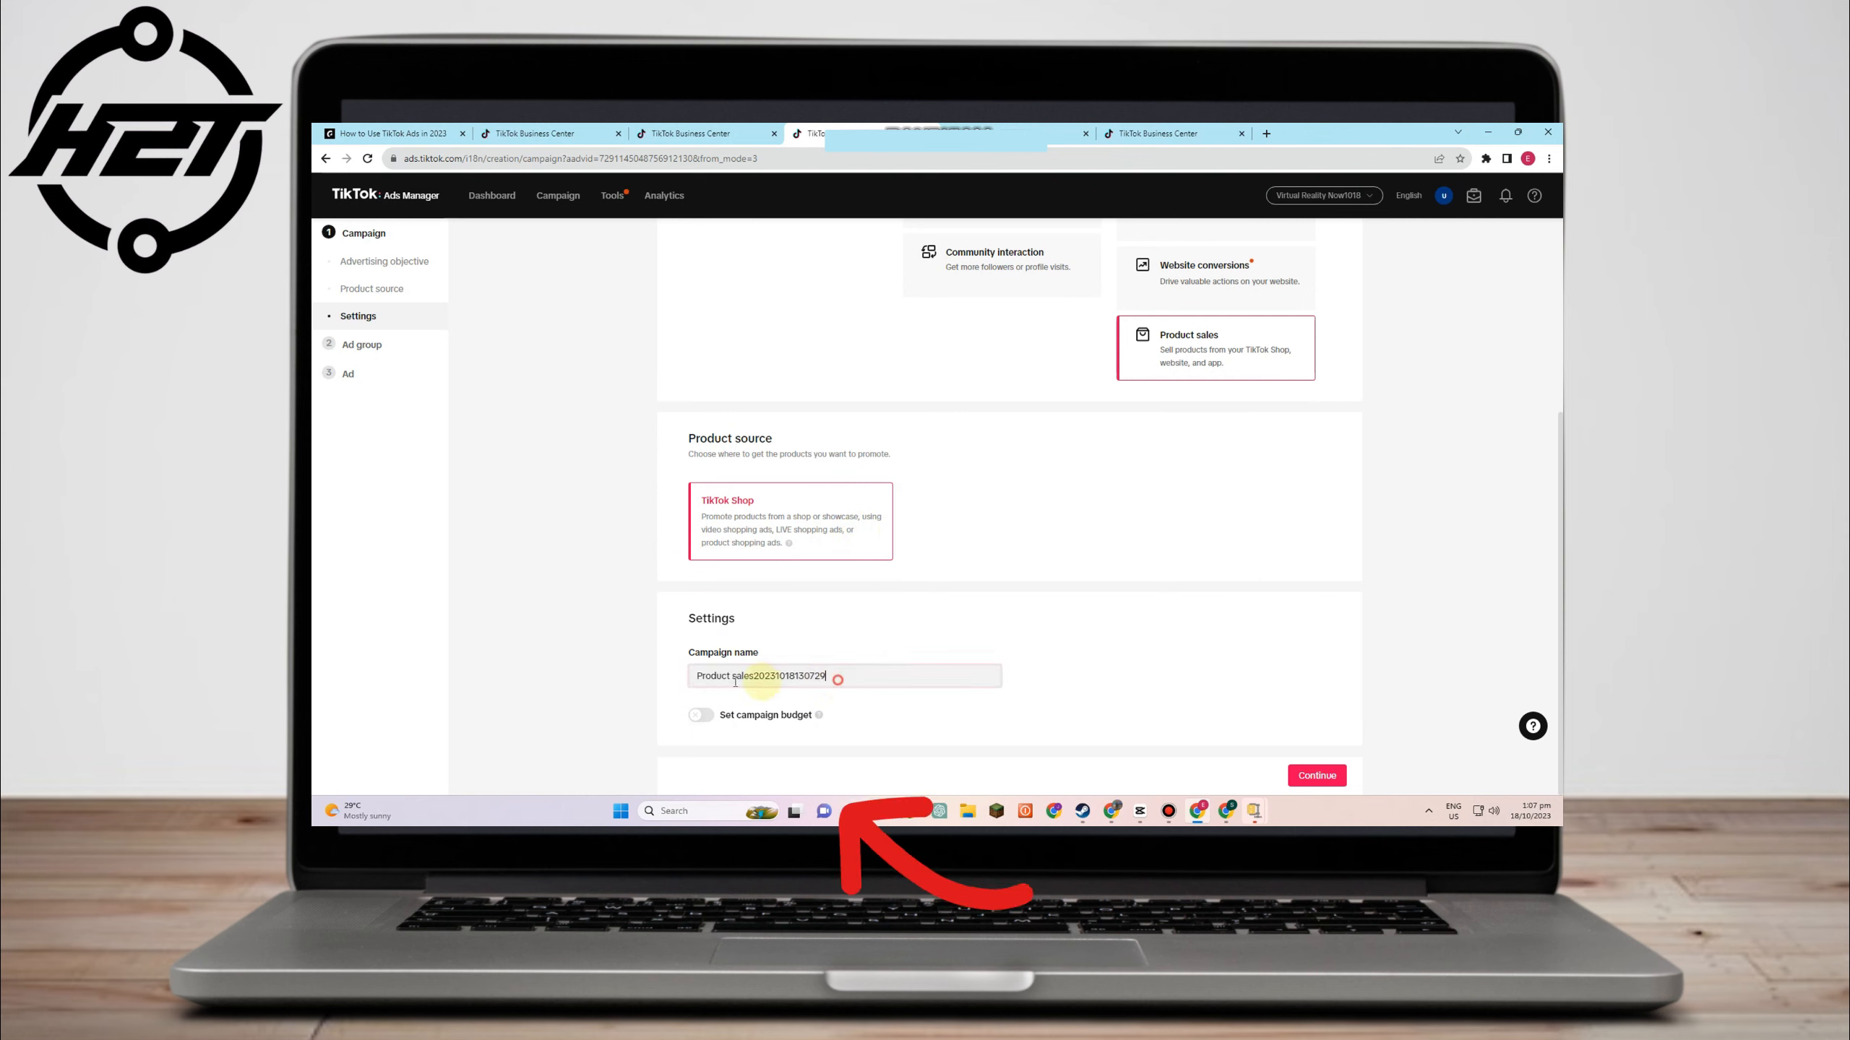
{"action": "left_click_drag", "start_coordinate": [838, 675], "coordinate": [575, 679]}
{"action": "type", "text": "VIRTUA"}
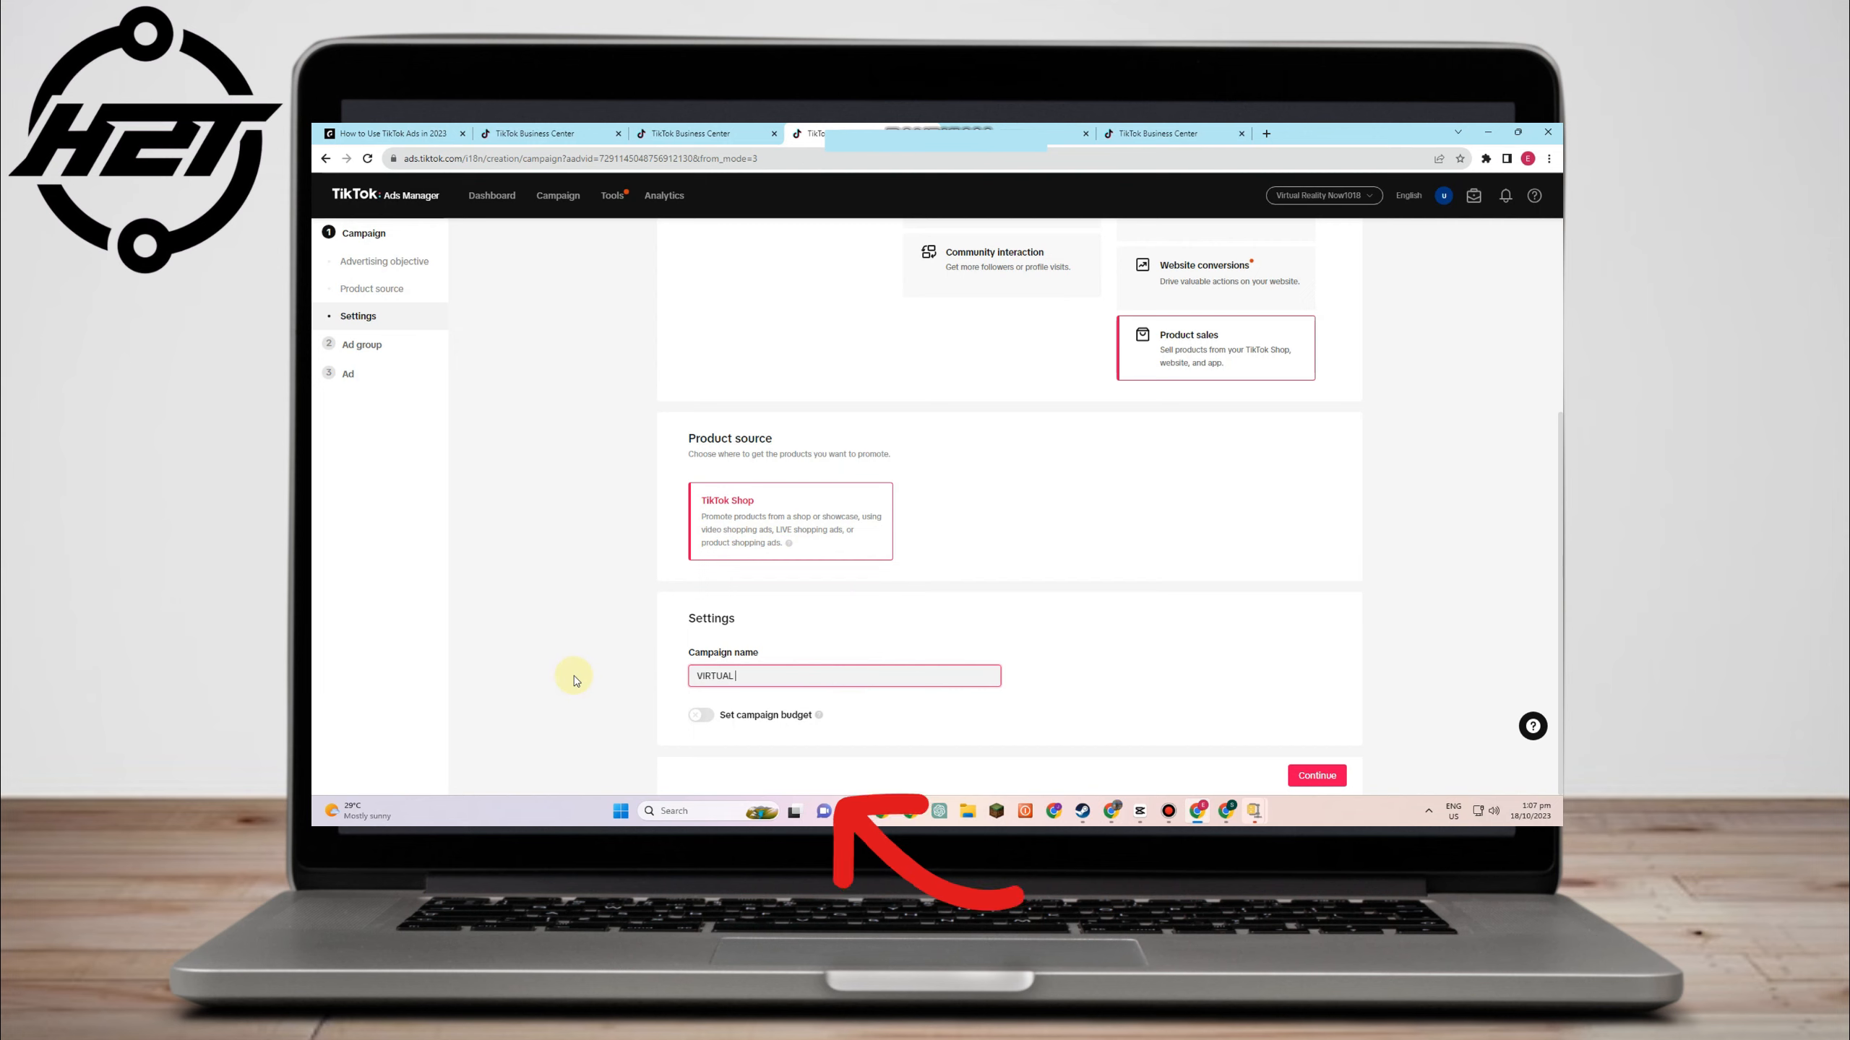
{"action": "type", "text": "L REALITY"}
{"action": "left_click", "coordinate": [1094, 685]}
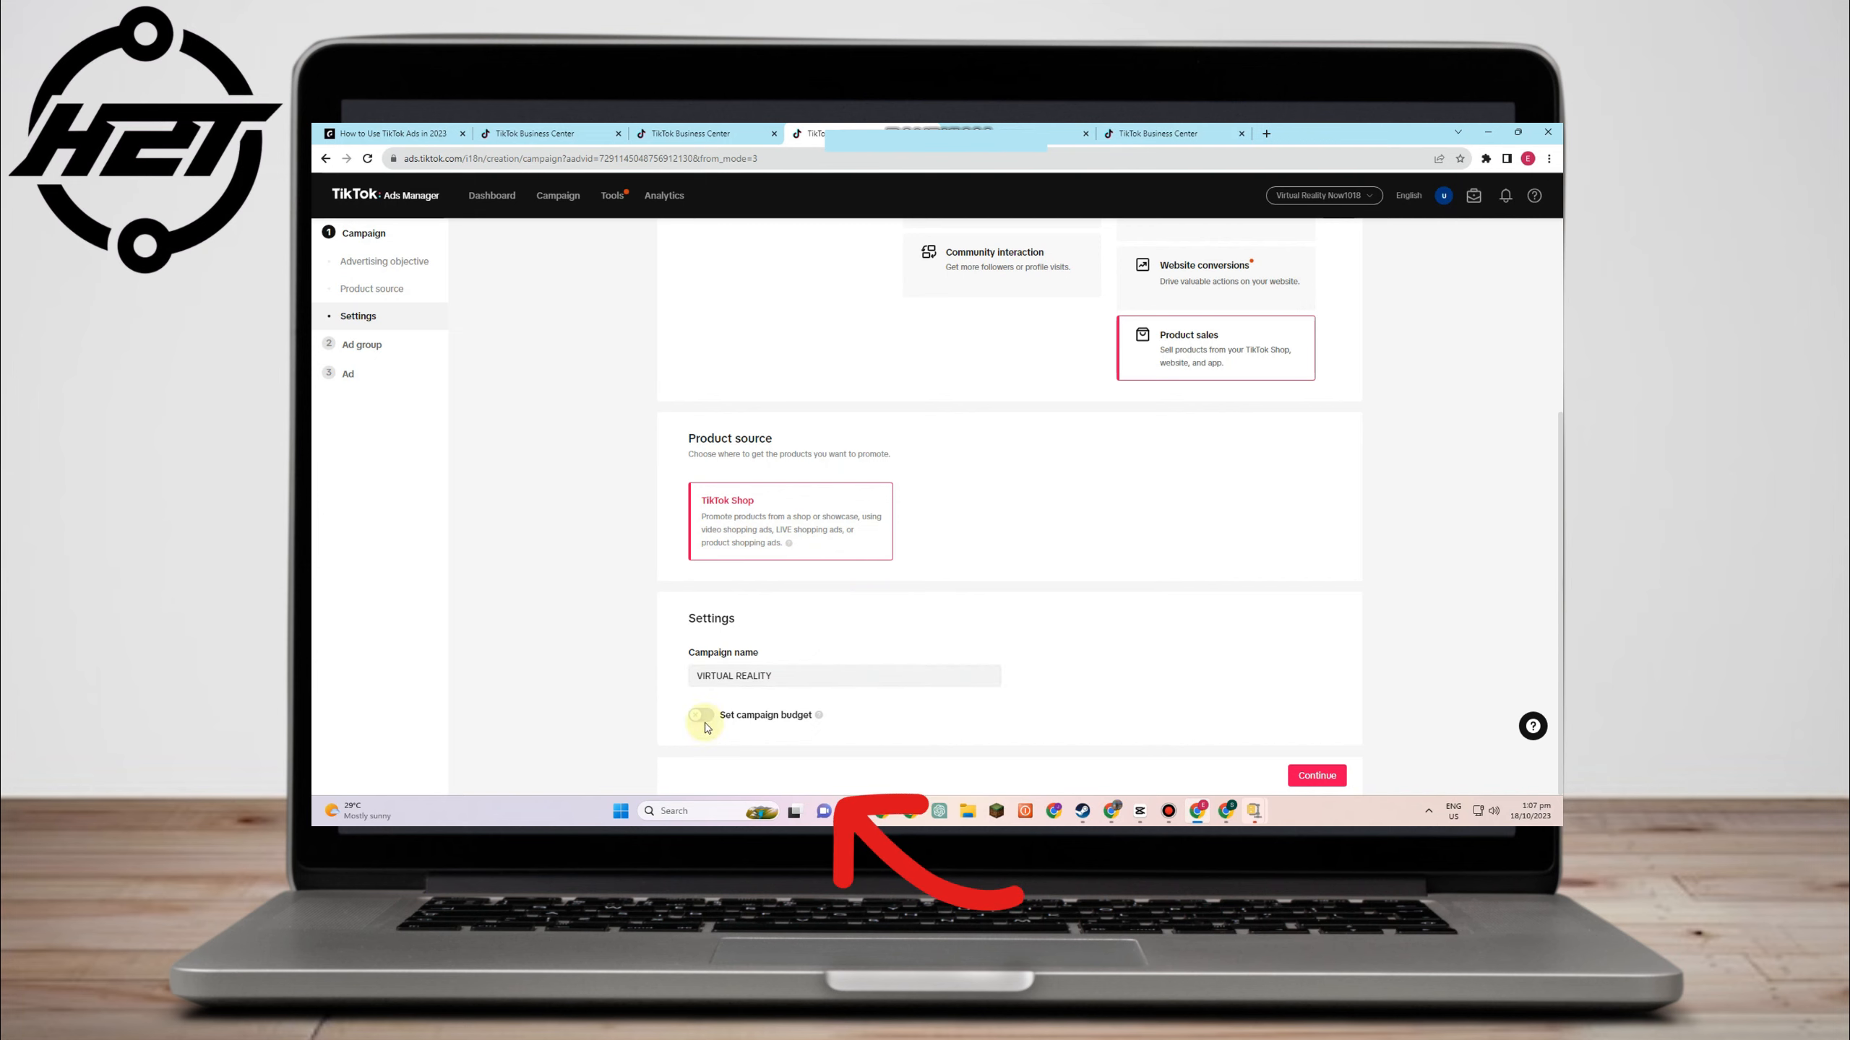
{"action": "left_click", "coordinate": [1315, 775]}
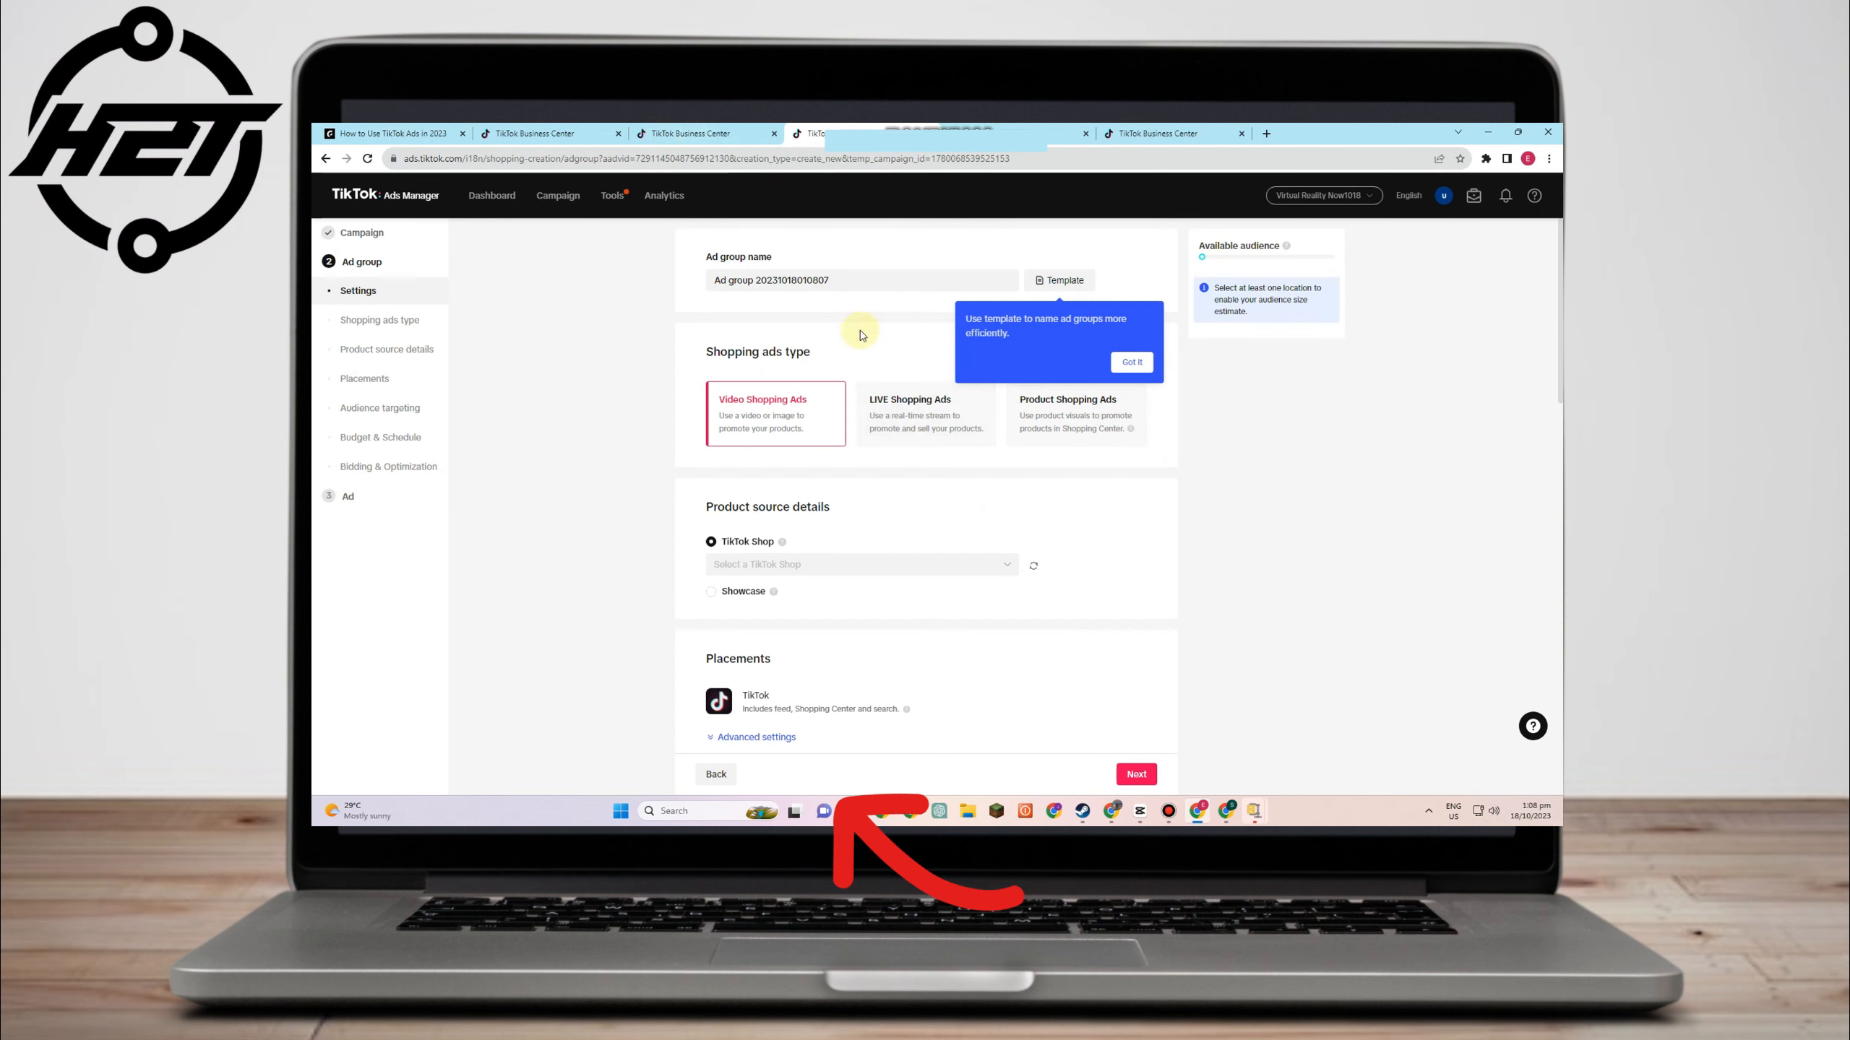
{"action": "left_click", "coordinate": [1131, 361]}
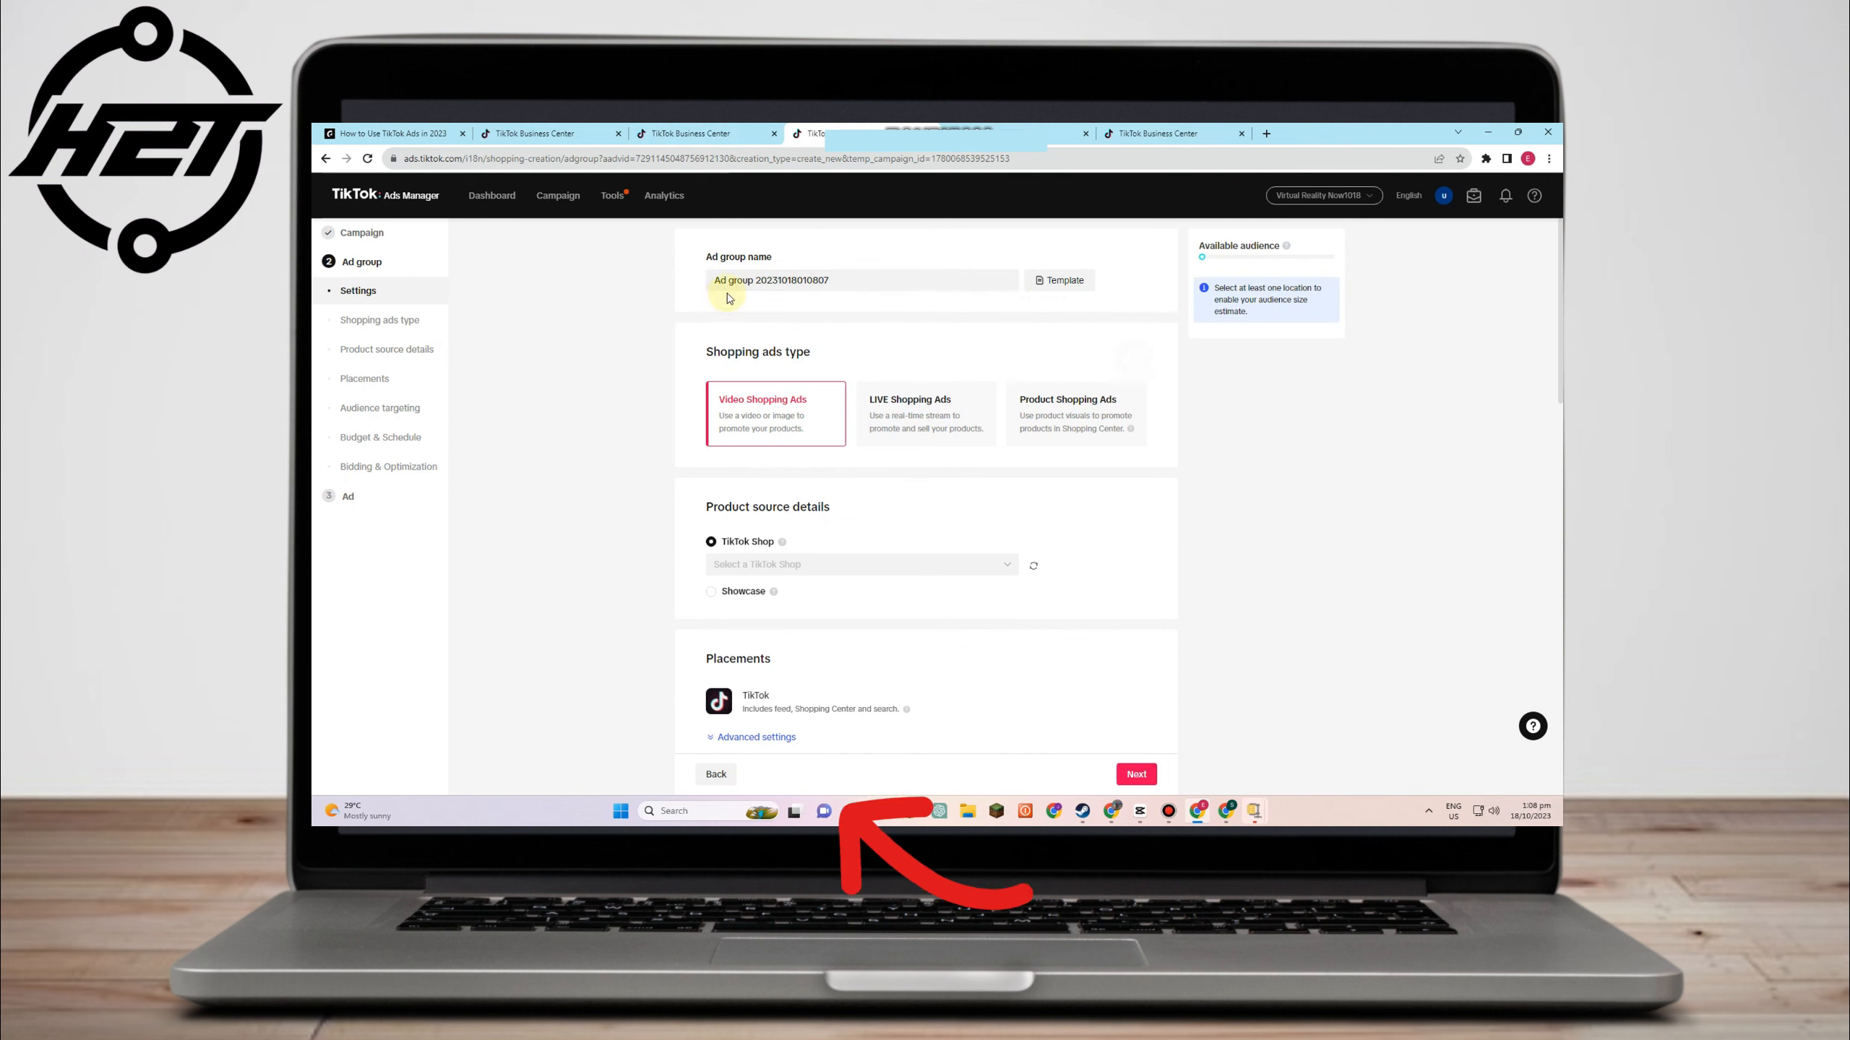
{"action": "scroll", "coordinate": [805, 426], "scroll_direction": "down", "scroll_amount": 2}
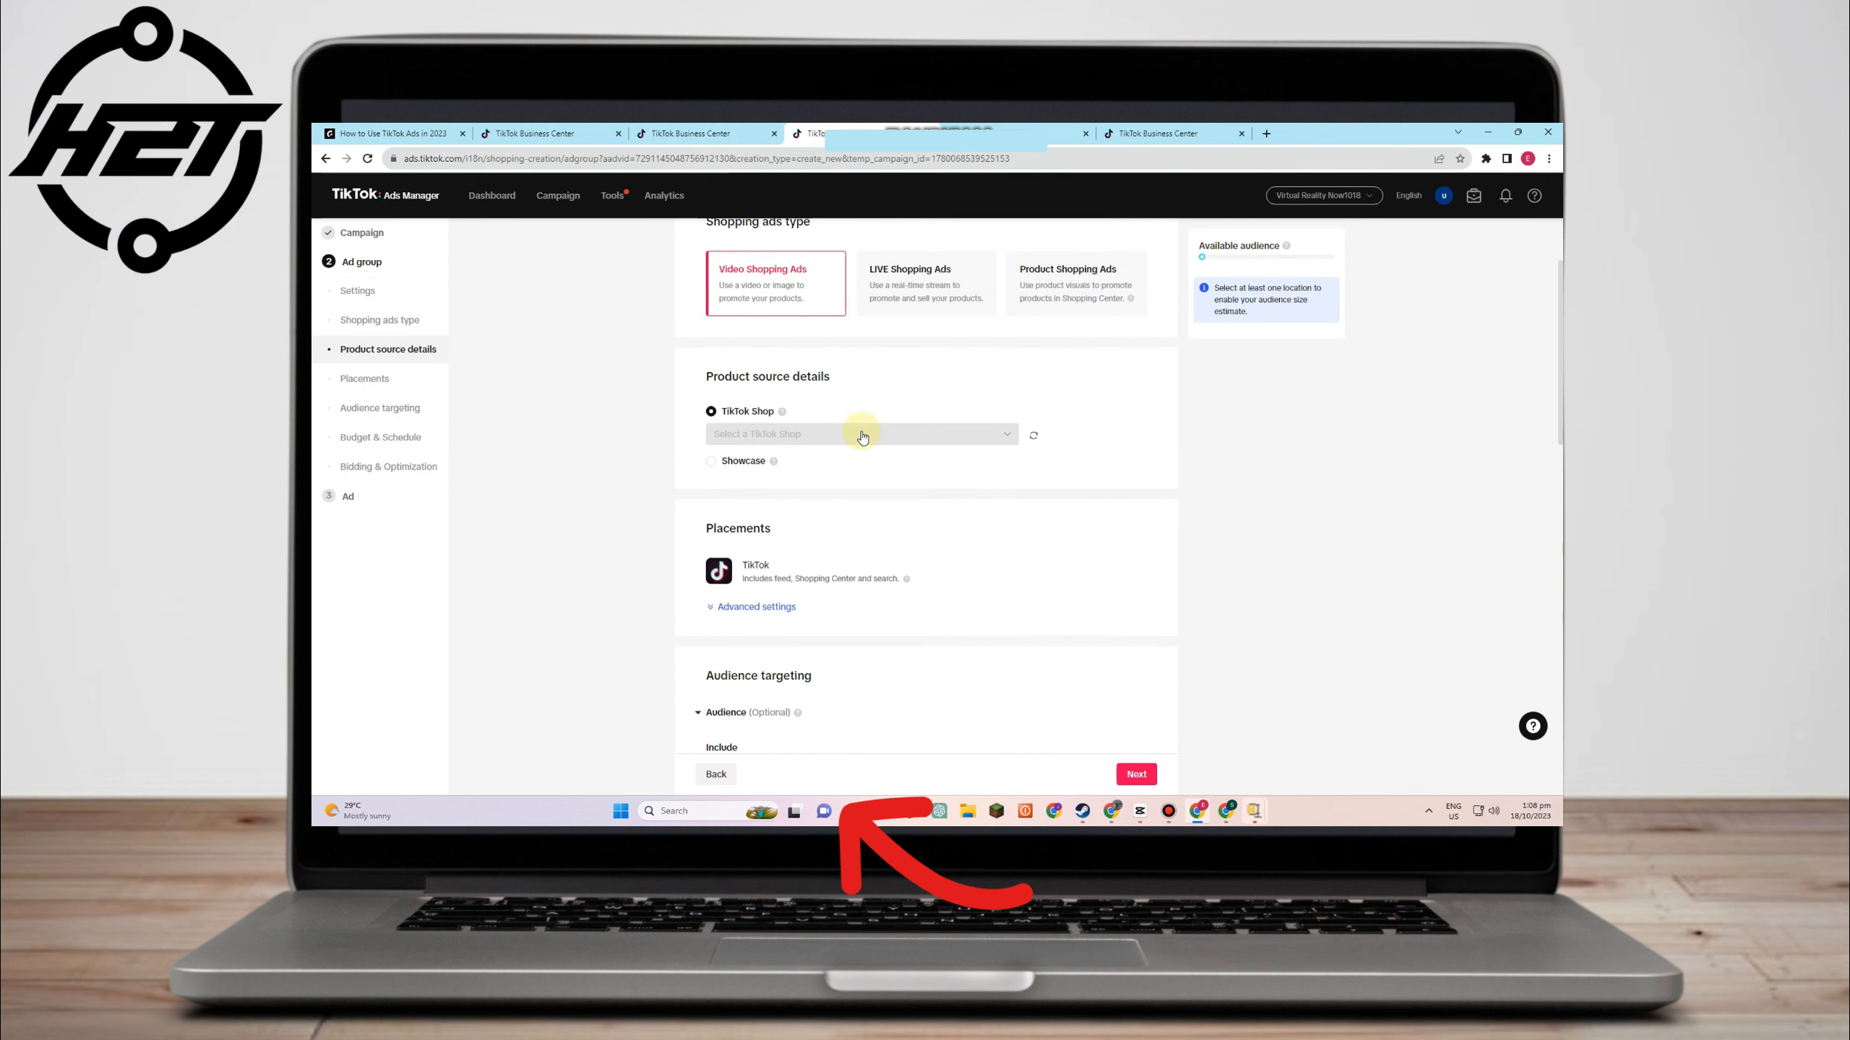
{"action": "left_click", "coordinate": [862, 436]}
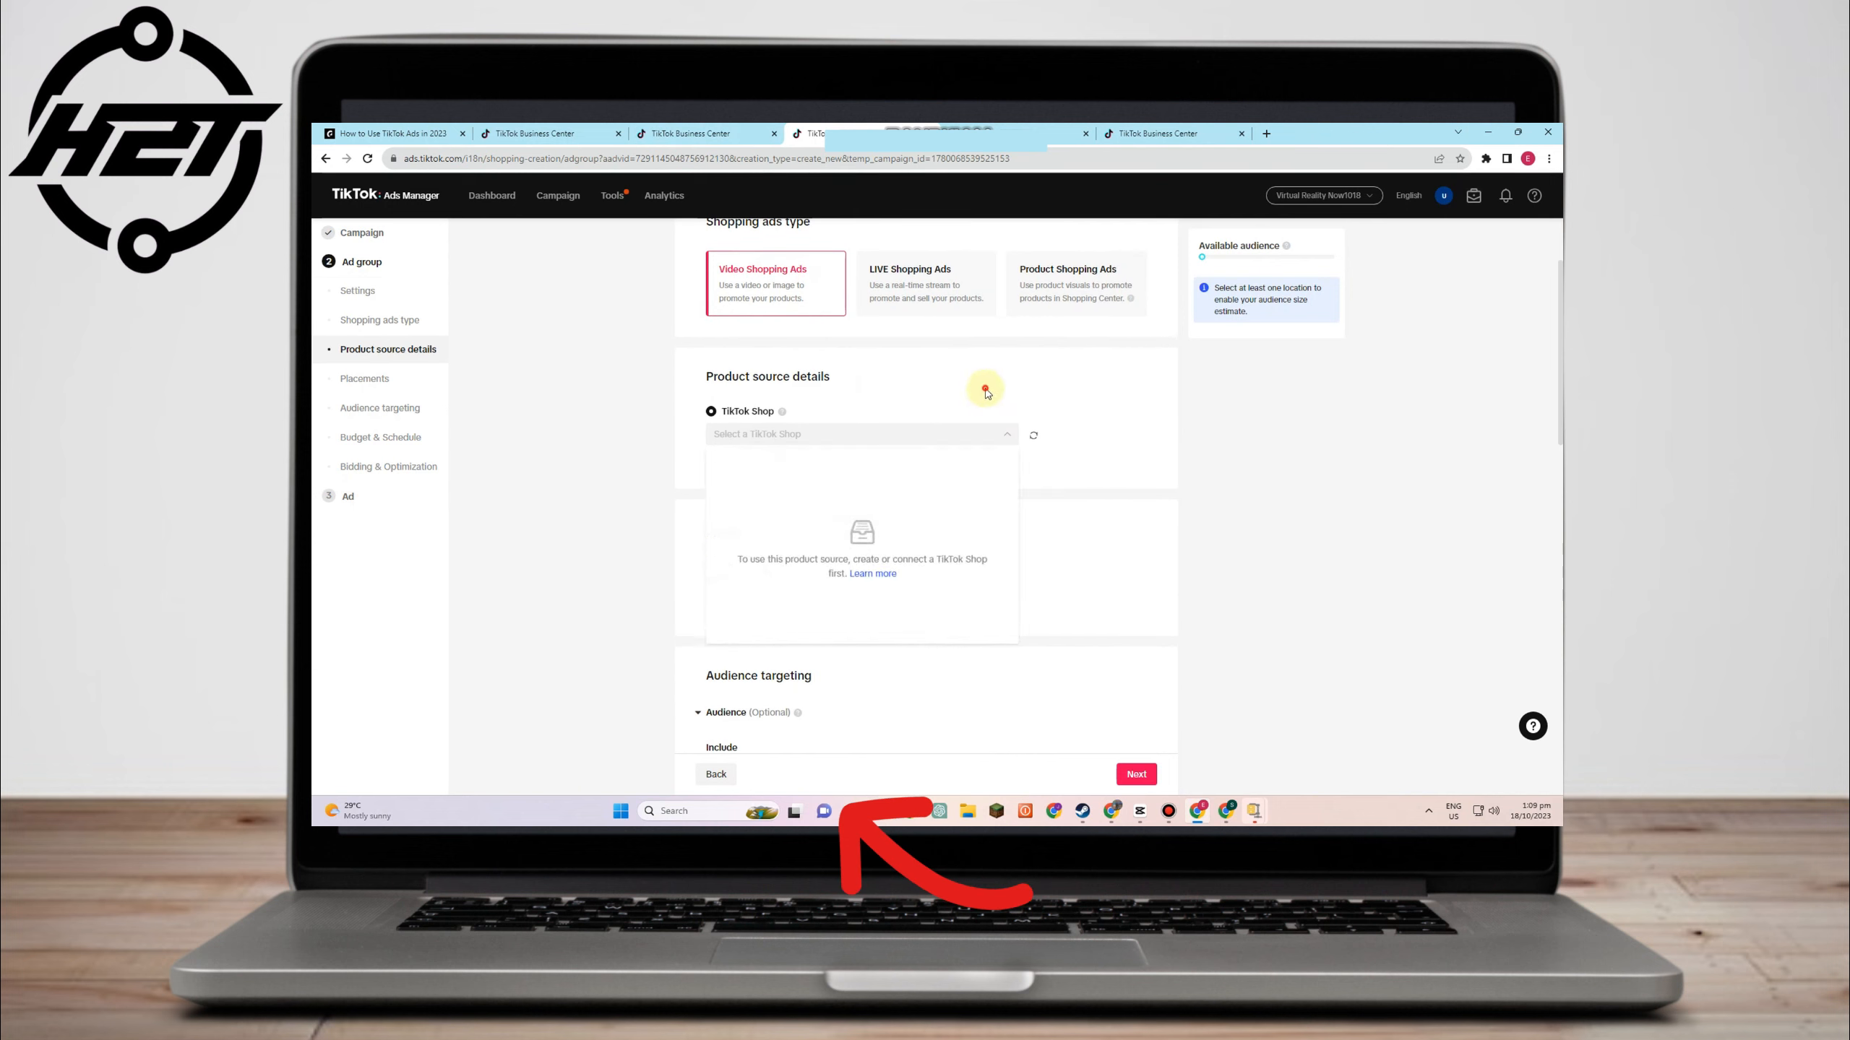
{"action": "left_click", "coordinate": [801, 435]}
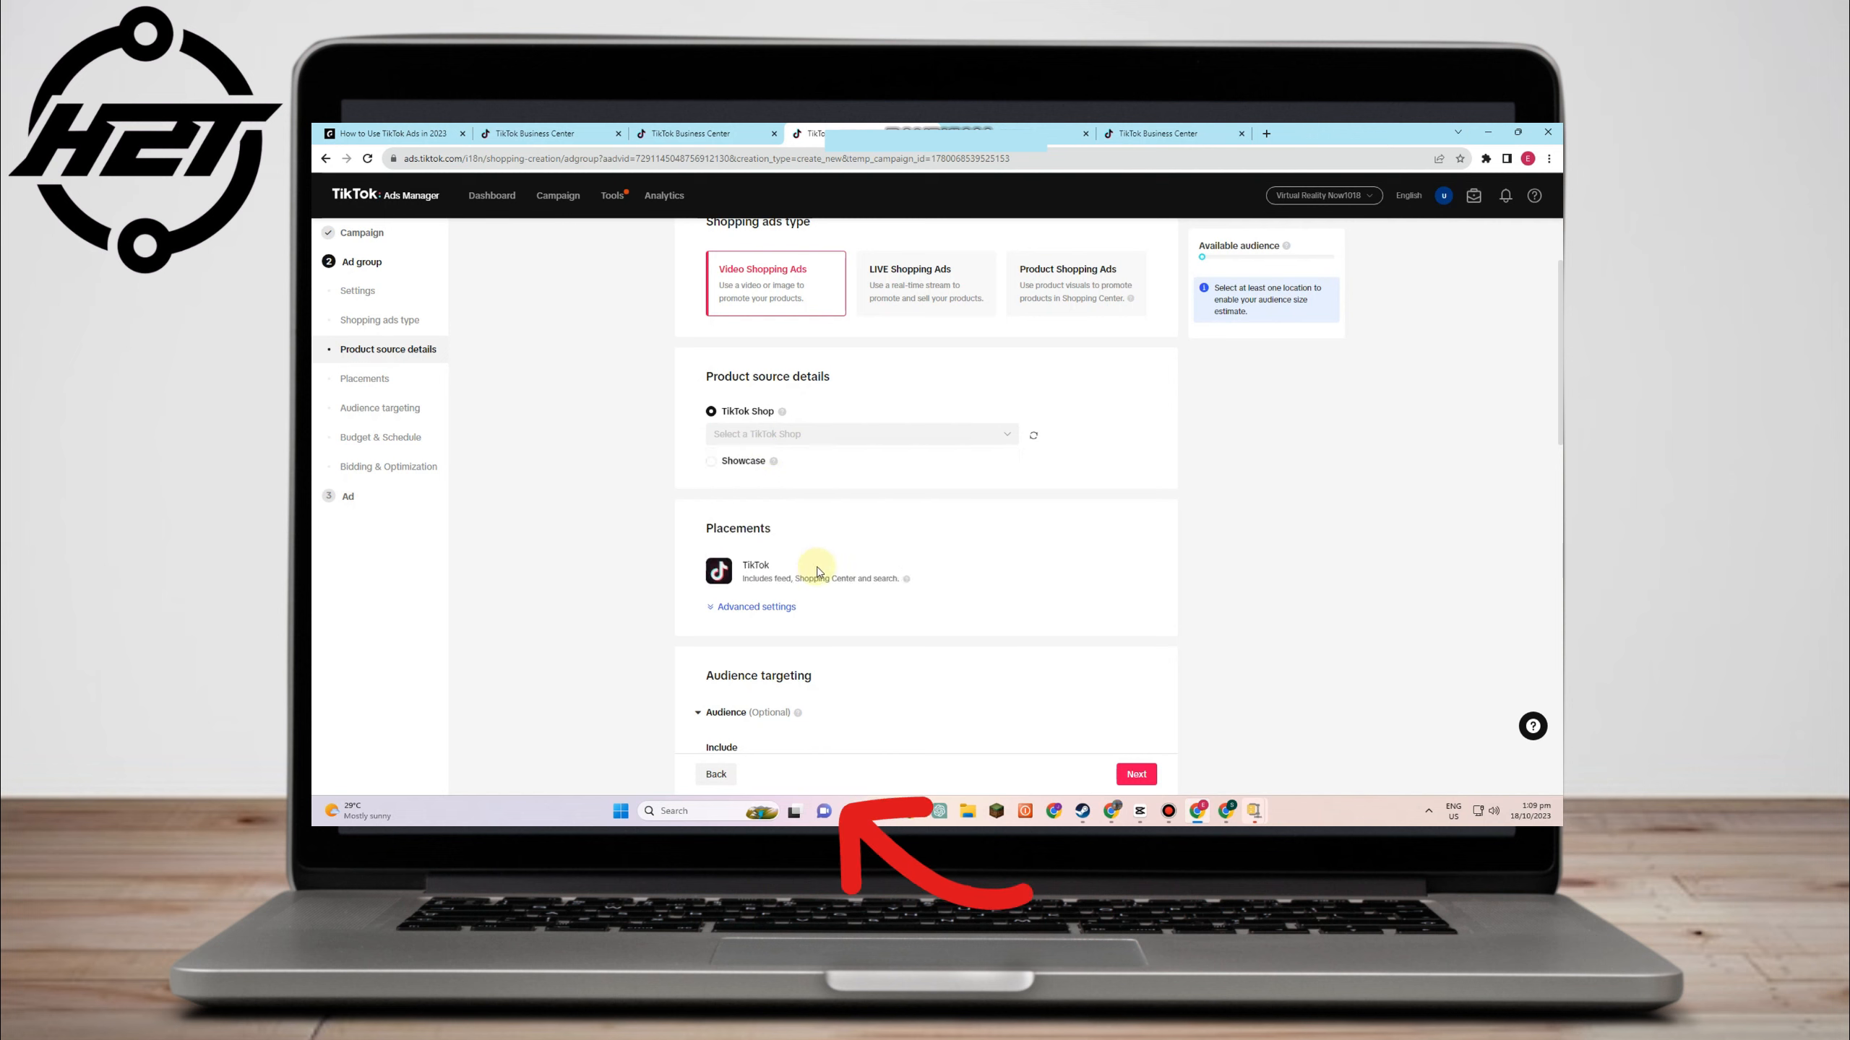
{"action": "scroll", "coordinate": [896, 488], "scroll_direction": "down", "scroll_amount": 1}
{"action": "scroll", "coordinate": [885, 489], "scroll_direction": "down", "scroll_amount": 1}
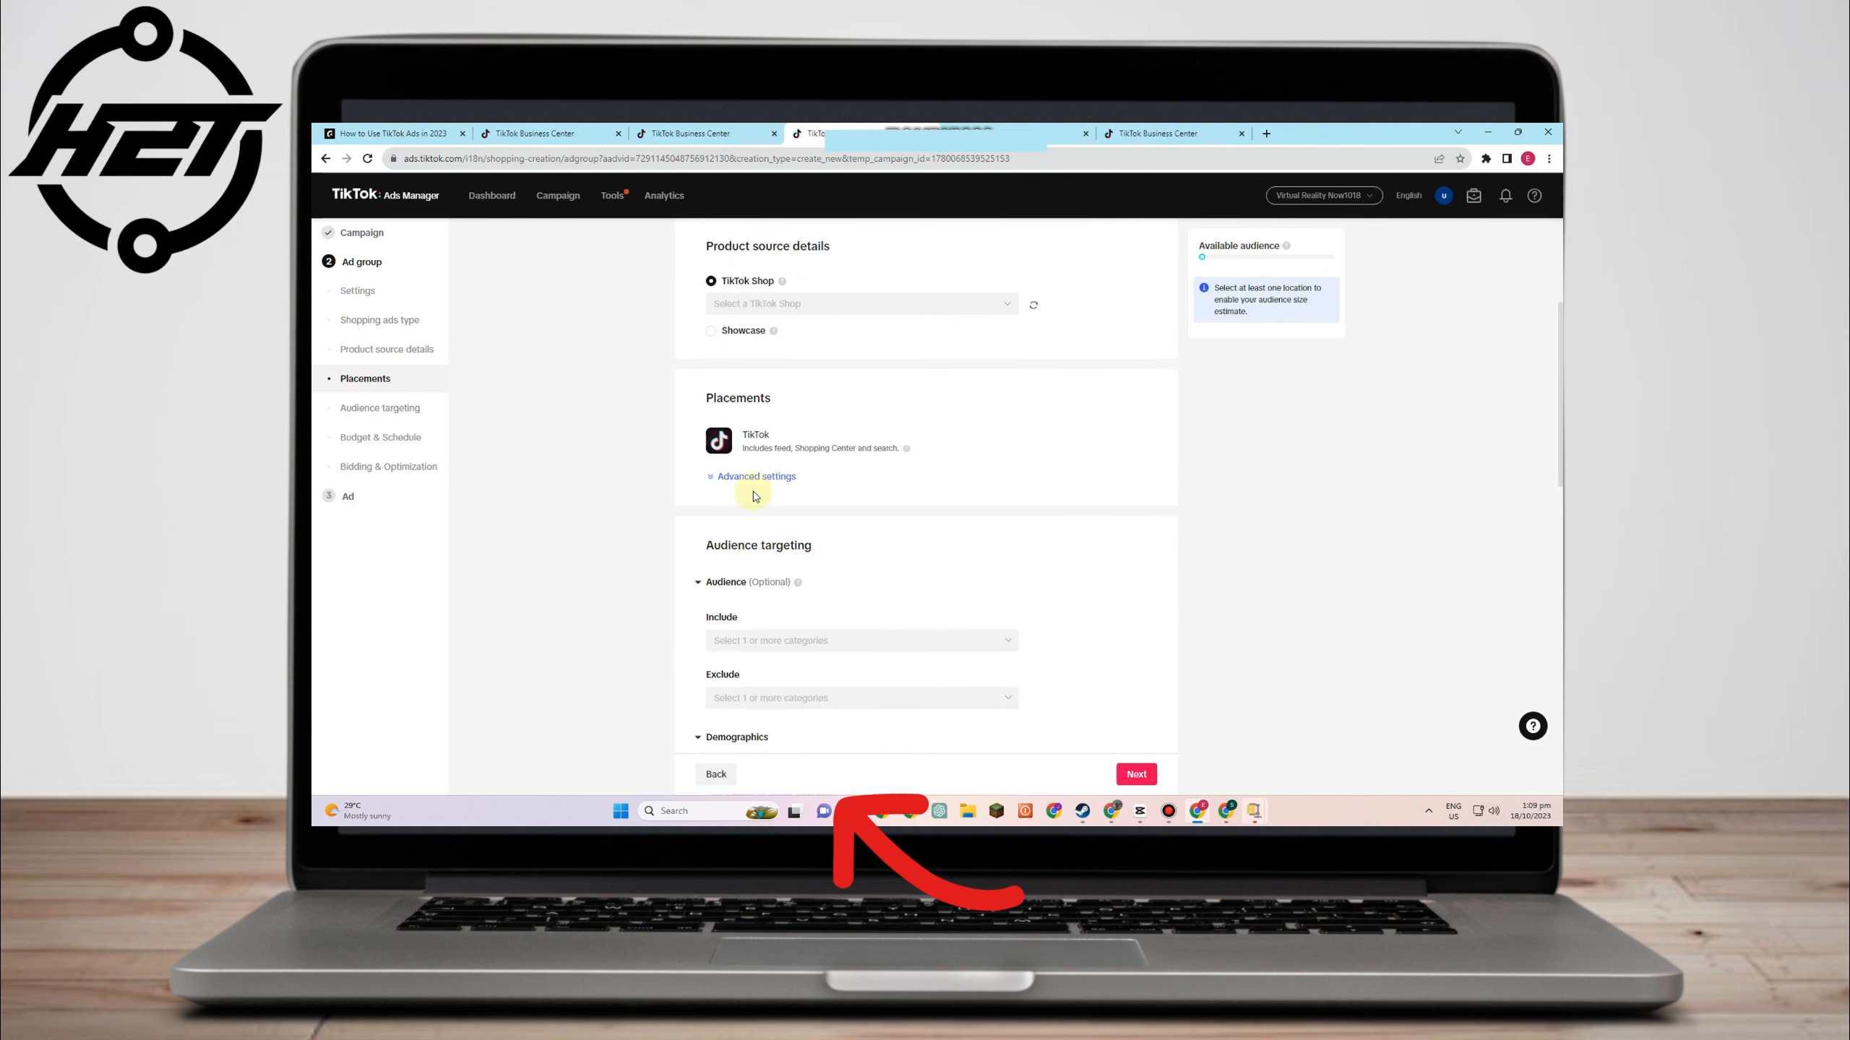
{"action": "left_click", "coordinate": [728, 476]}
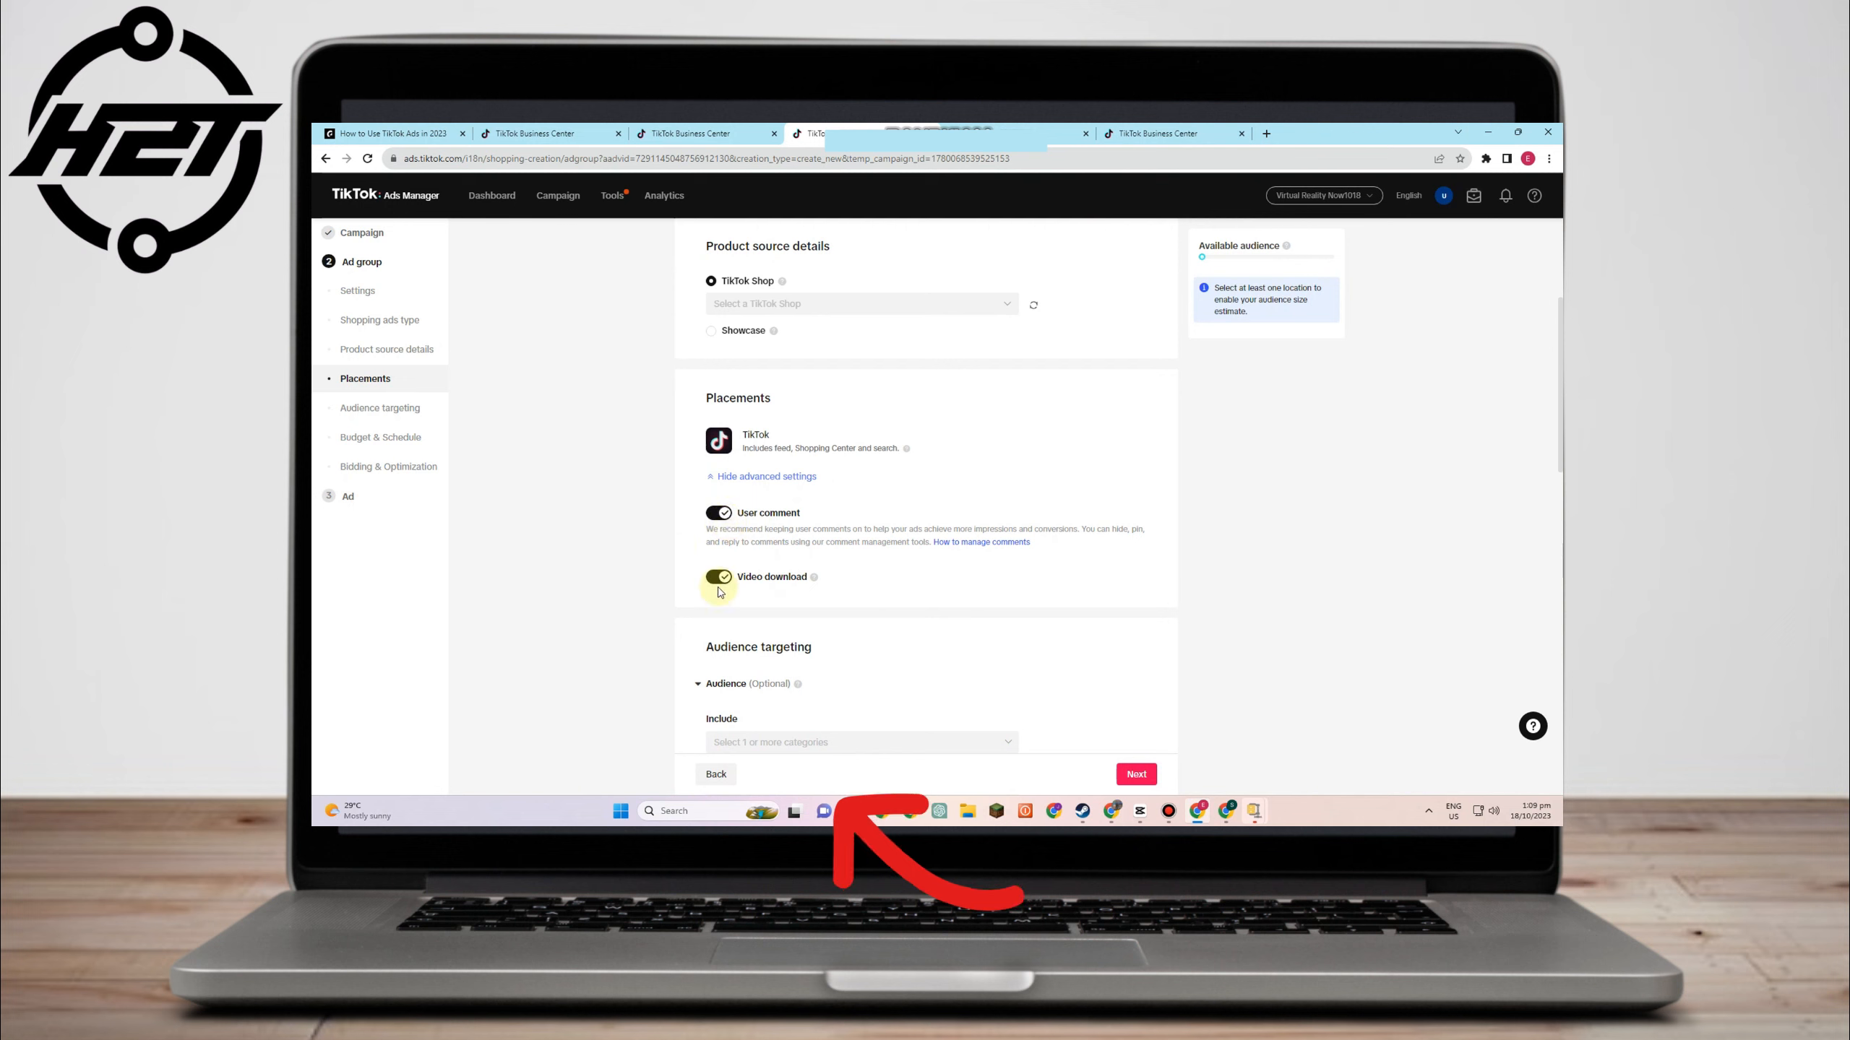
{"action": "scroll", "coordinate": [802, 591], "scroll_direction": "down", "scroll_amount": 2}
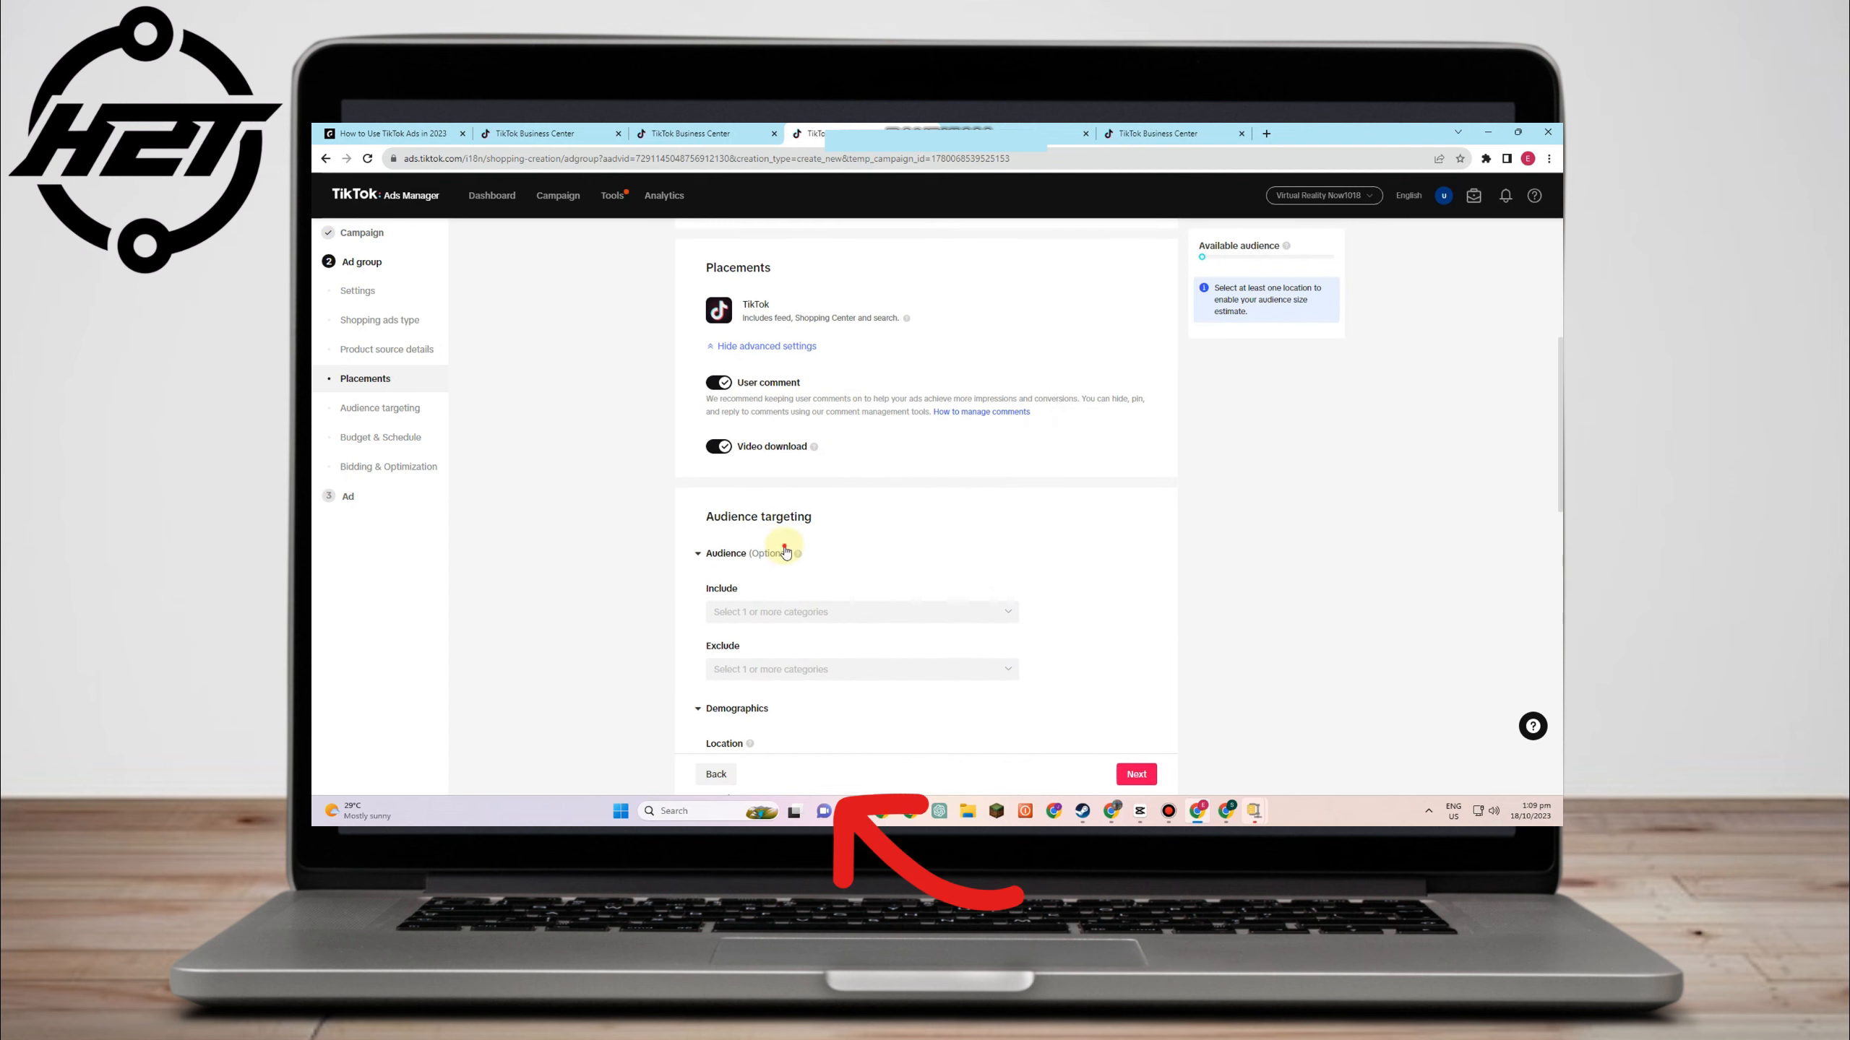
{"action": "scroll", "coordinate": [785, 552], "scroll_direction": "down", "scroll_amount": 1}
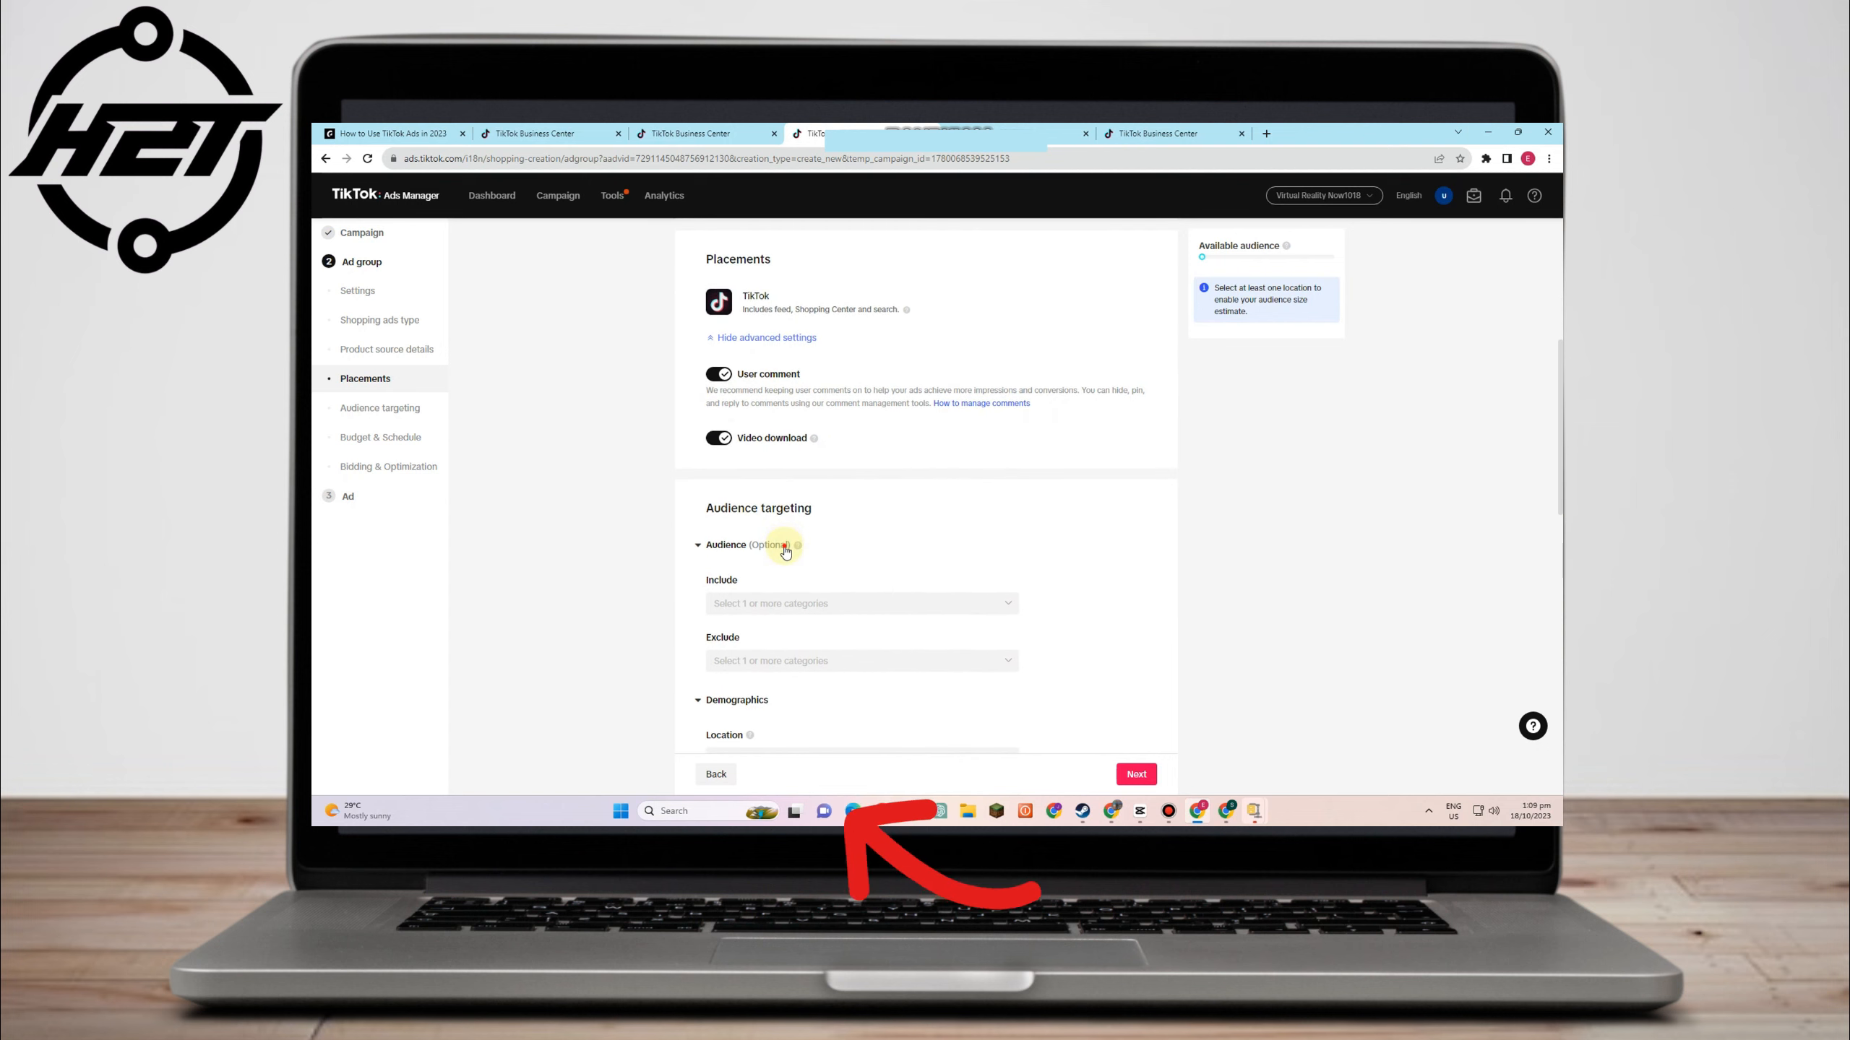
{"action": "scroll", "coordinate": [784, 552], "scroll_direction": "down", "scroll_amount": 2}
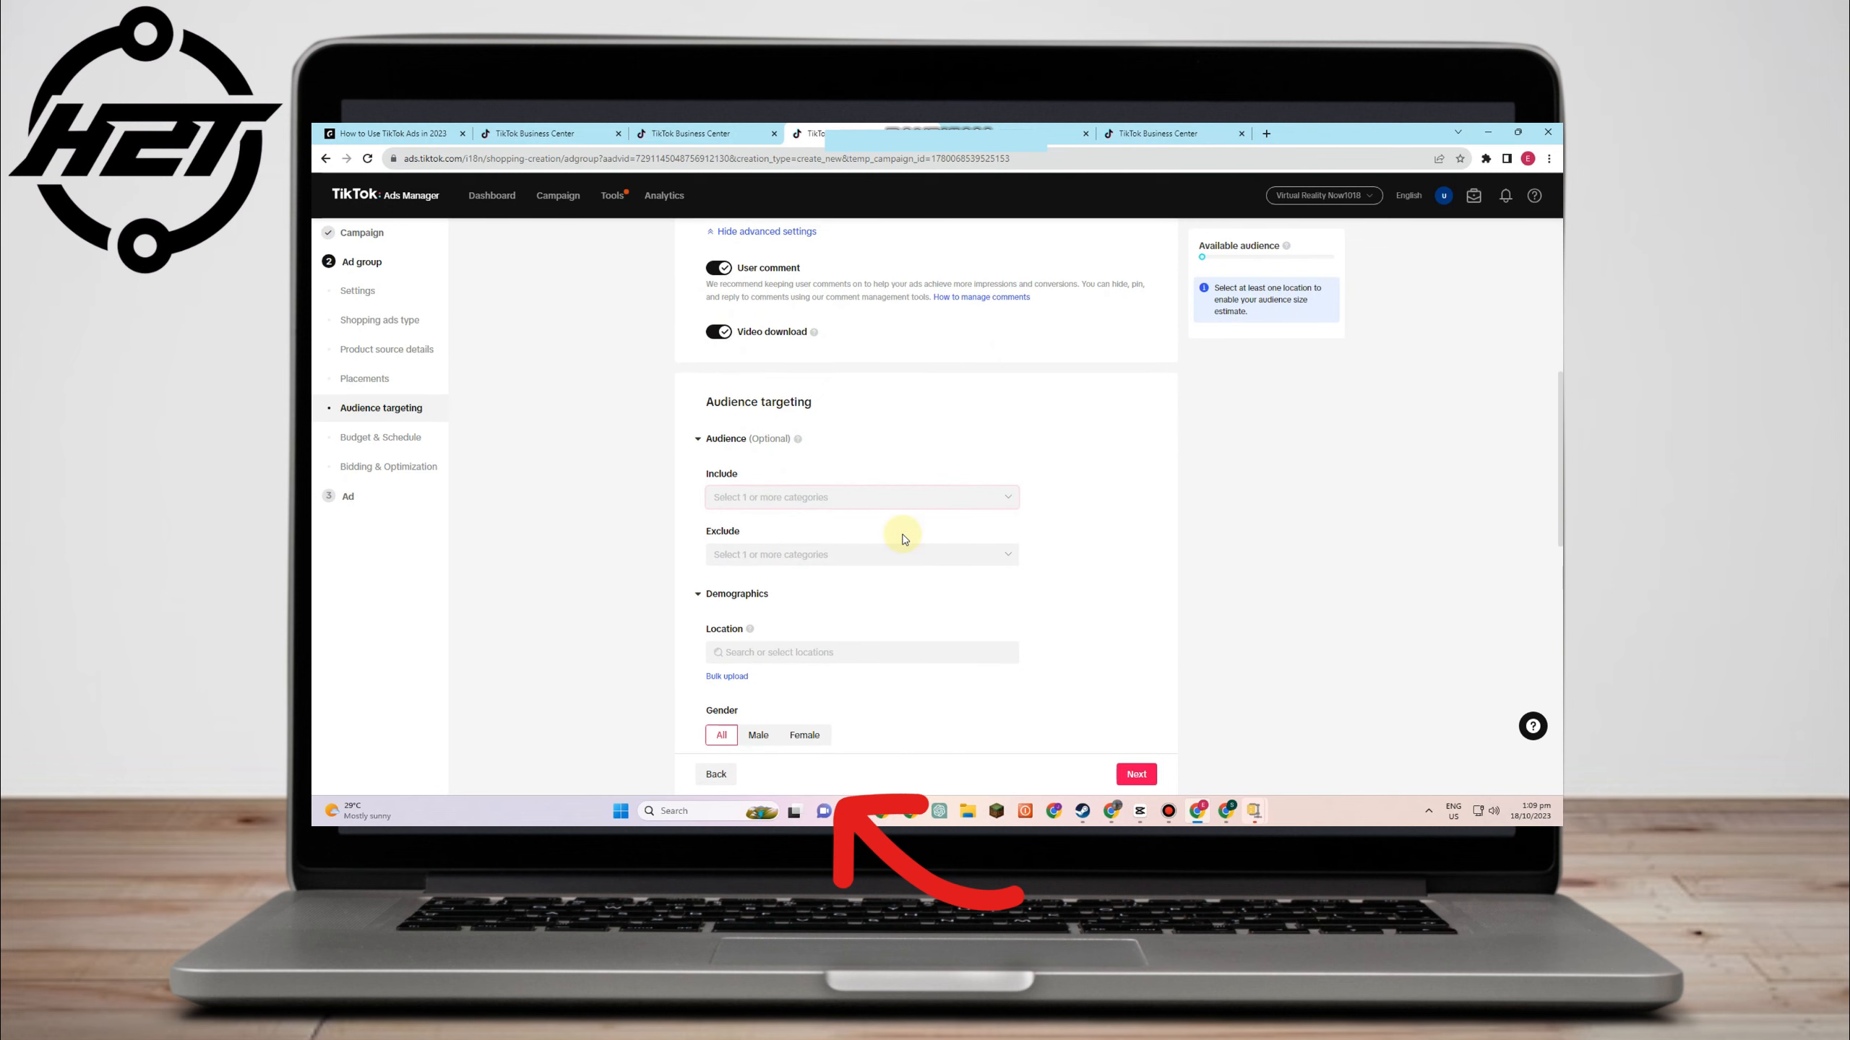
{"action": "scroll", "coordinate": [837, 553], "scroll_direction": "down", "scroll_amount": 1}
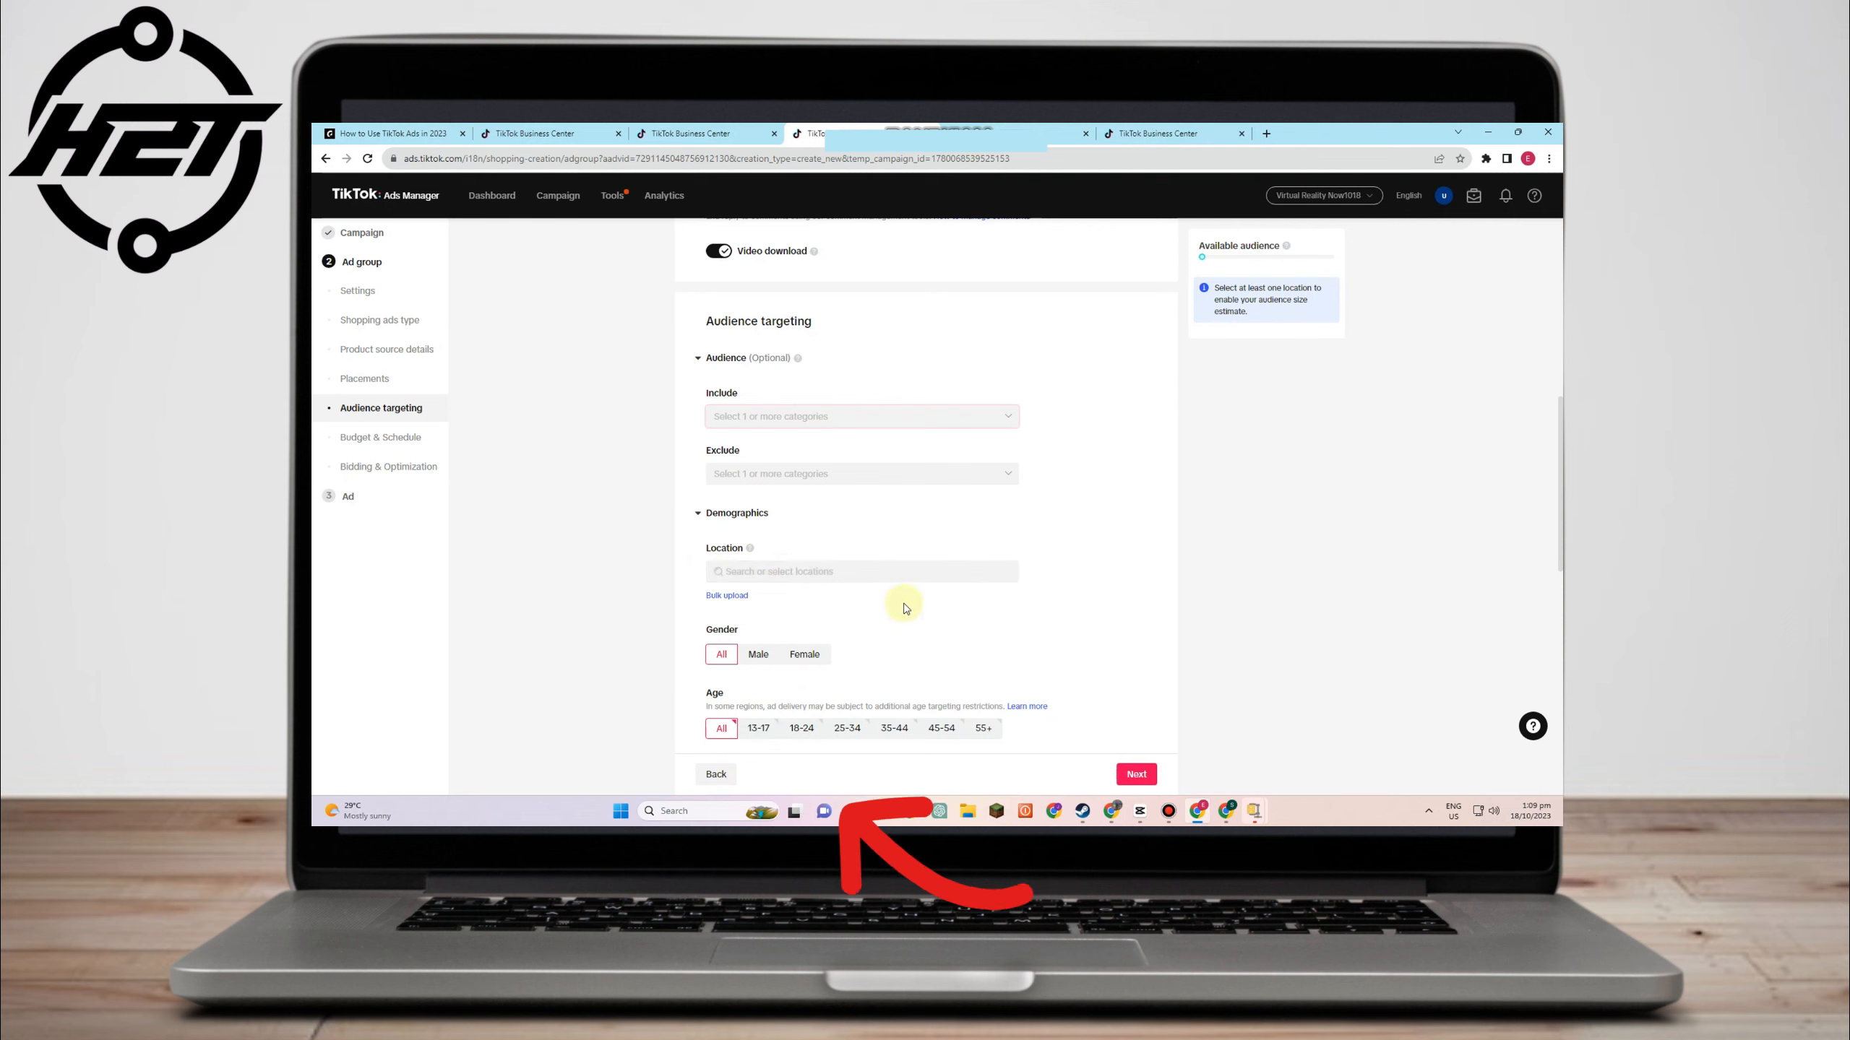
{"action": "scroll", "coordinate": [745, 540], "scroll_direction": "down", "scroll_amount": 2}
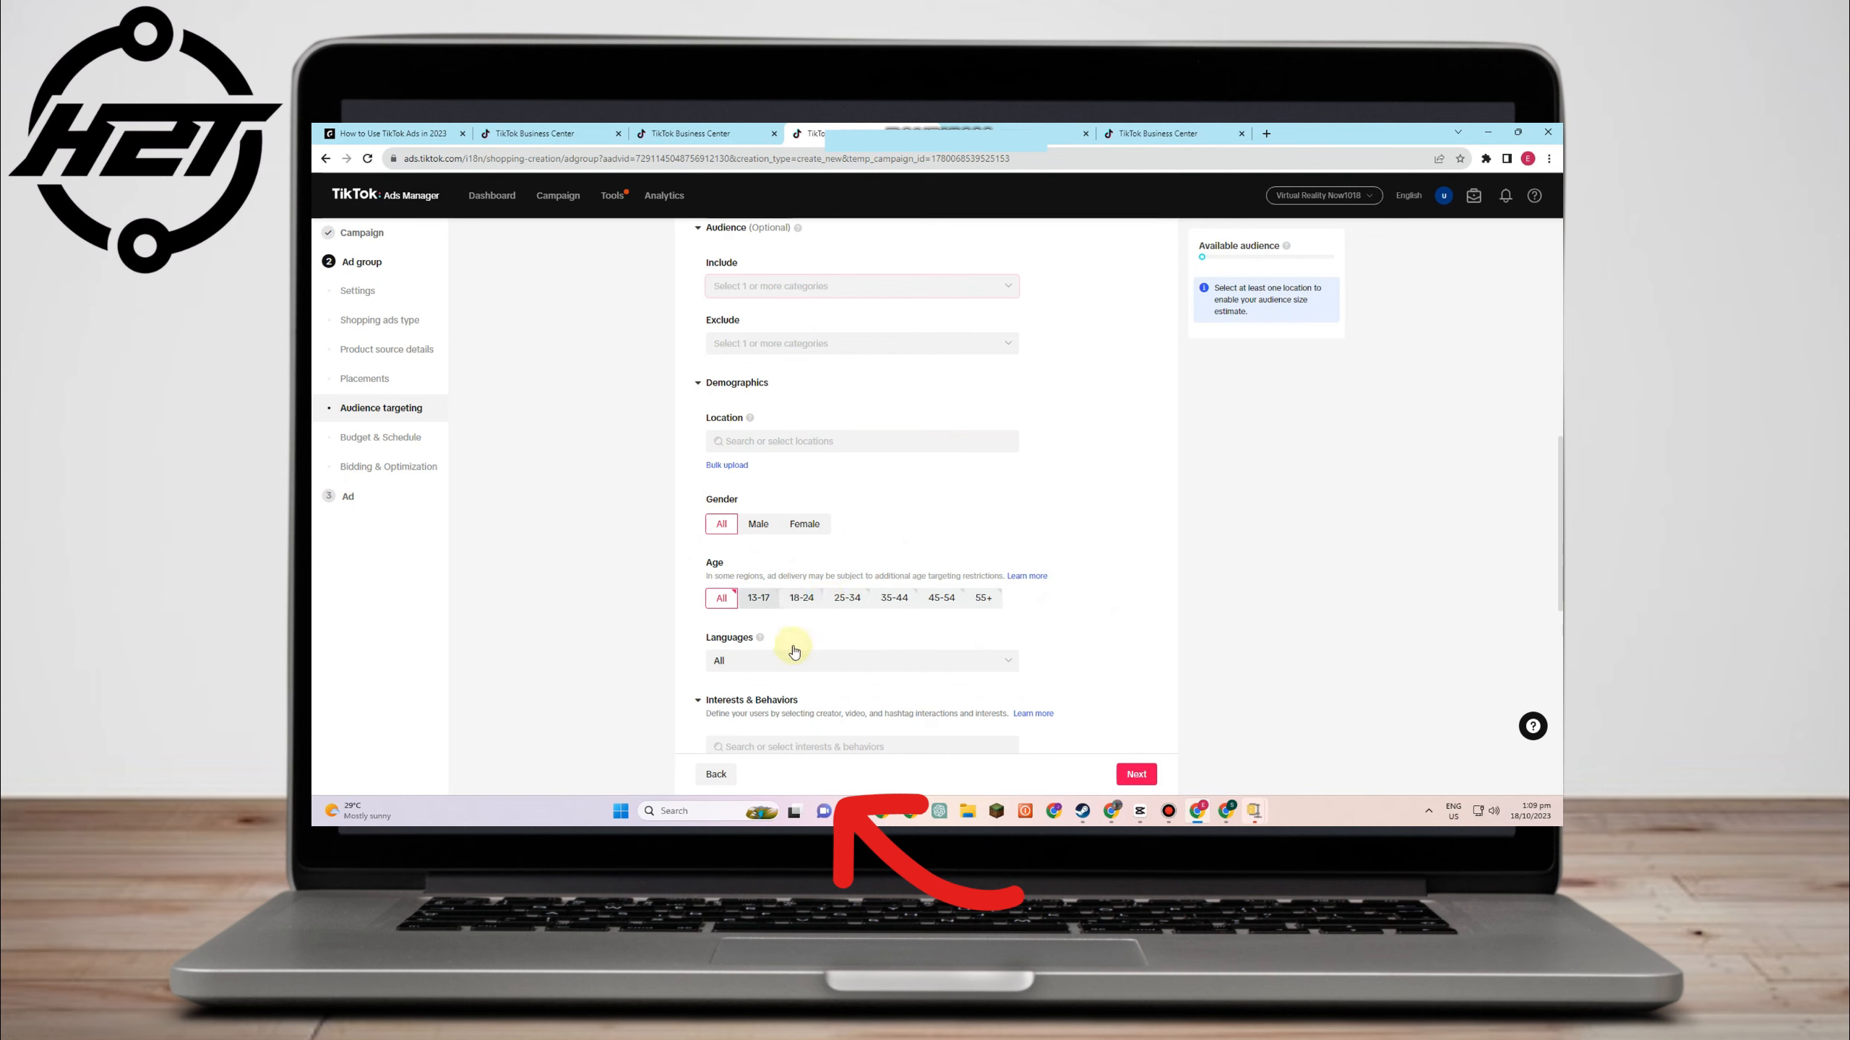
{"action": "left_click", "coordinate": [801, 597]}
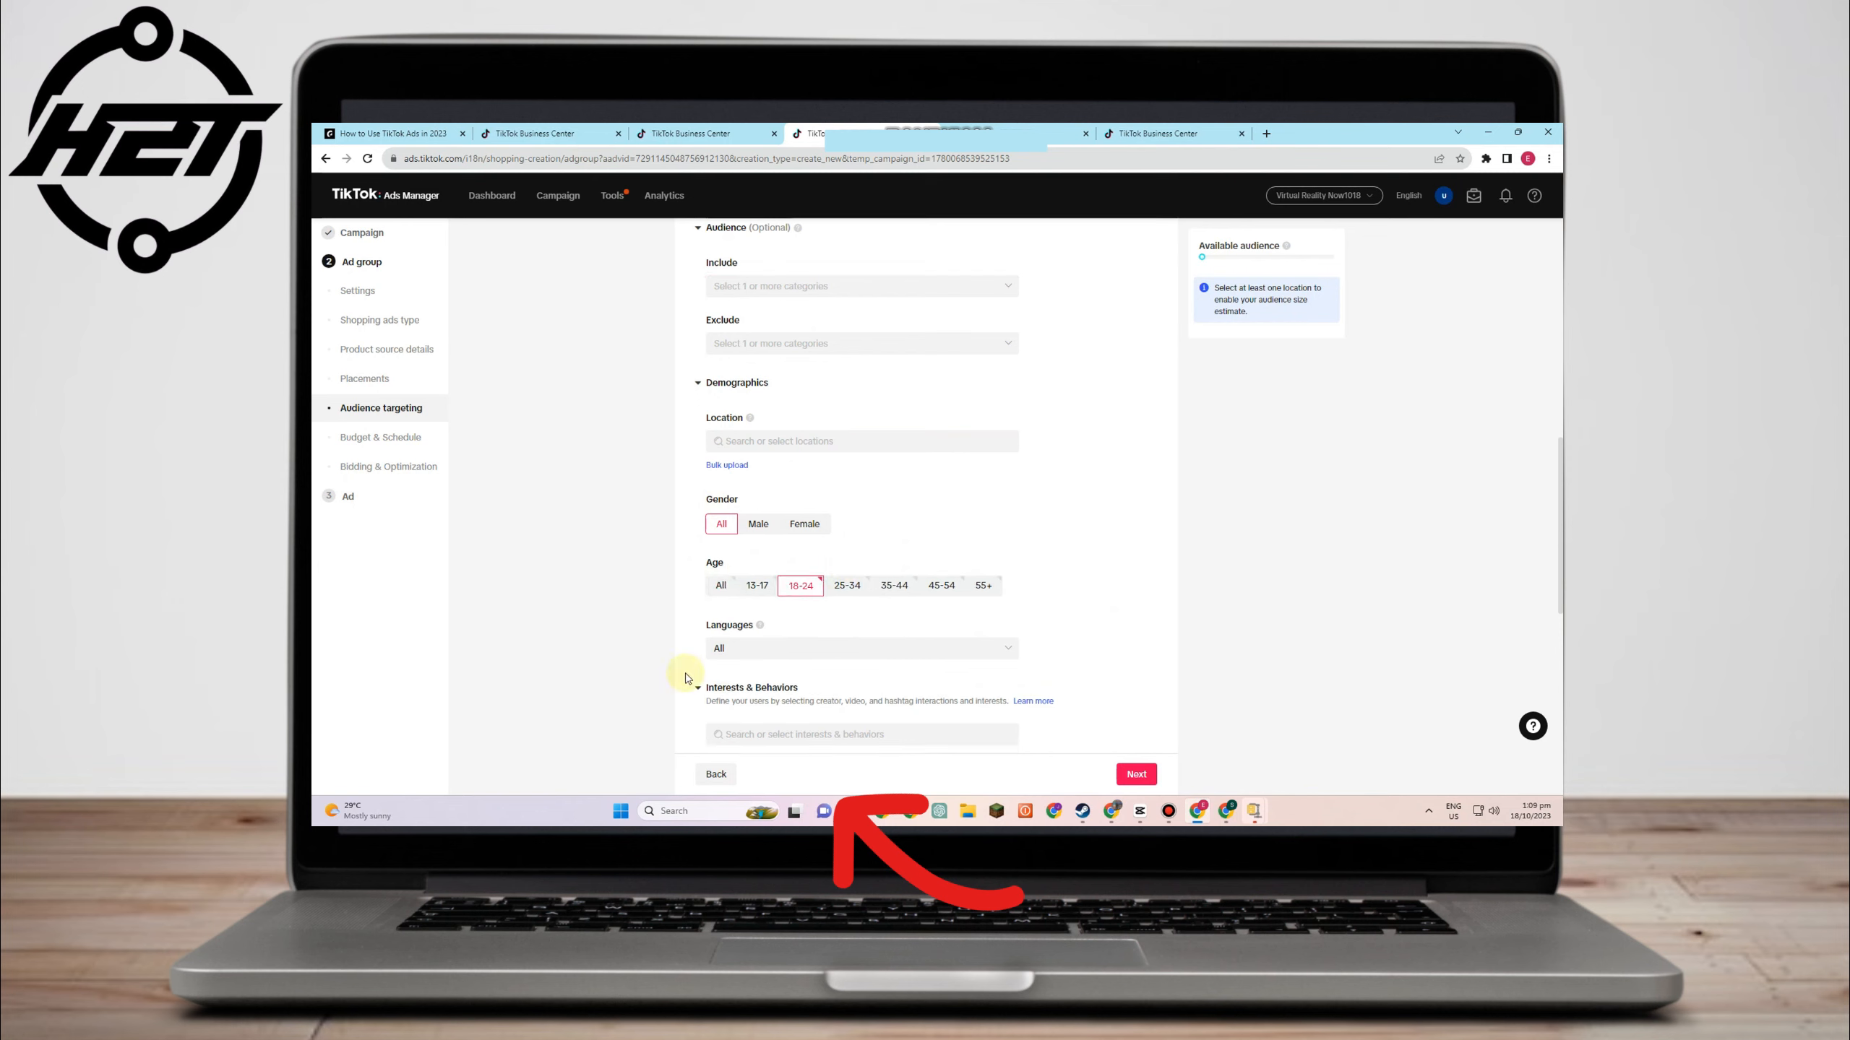
{"action": "left_click", "coordinate": [721, 585]}
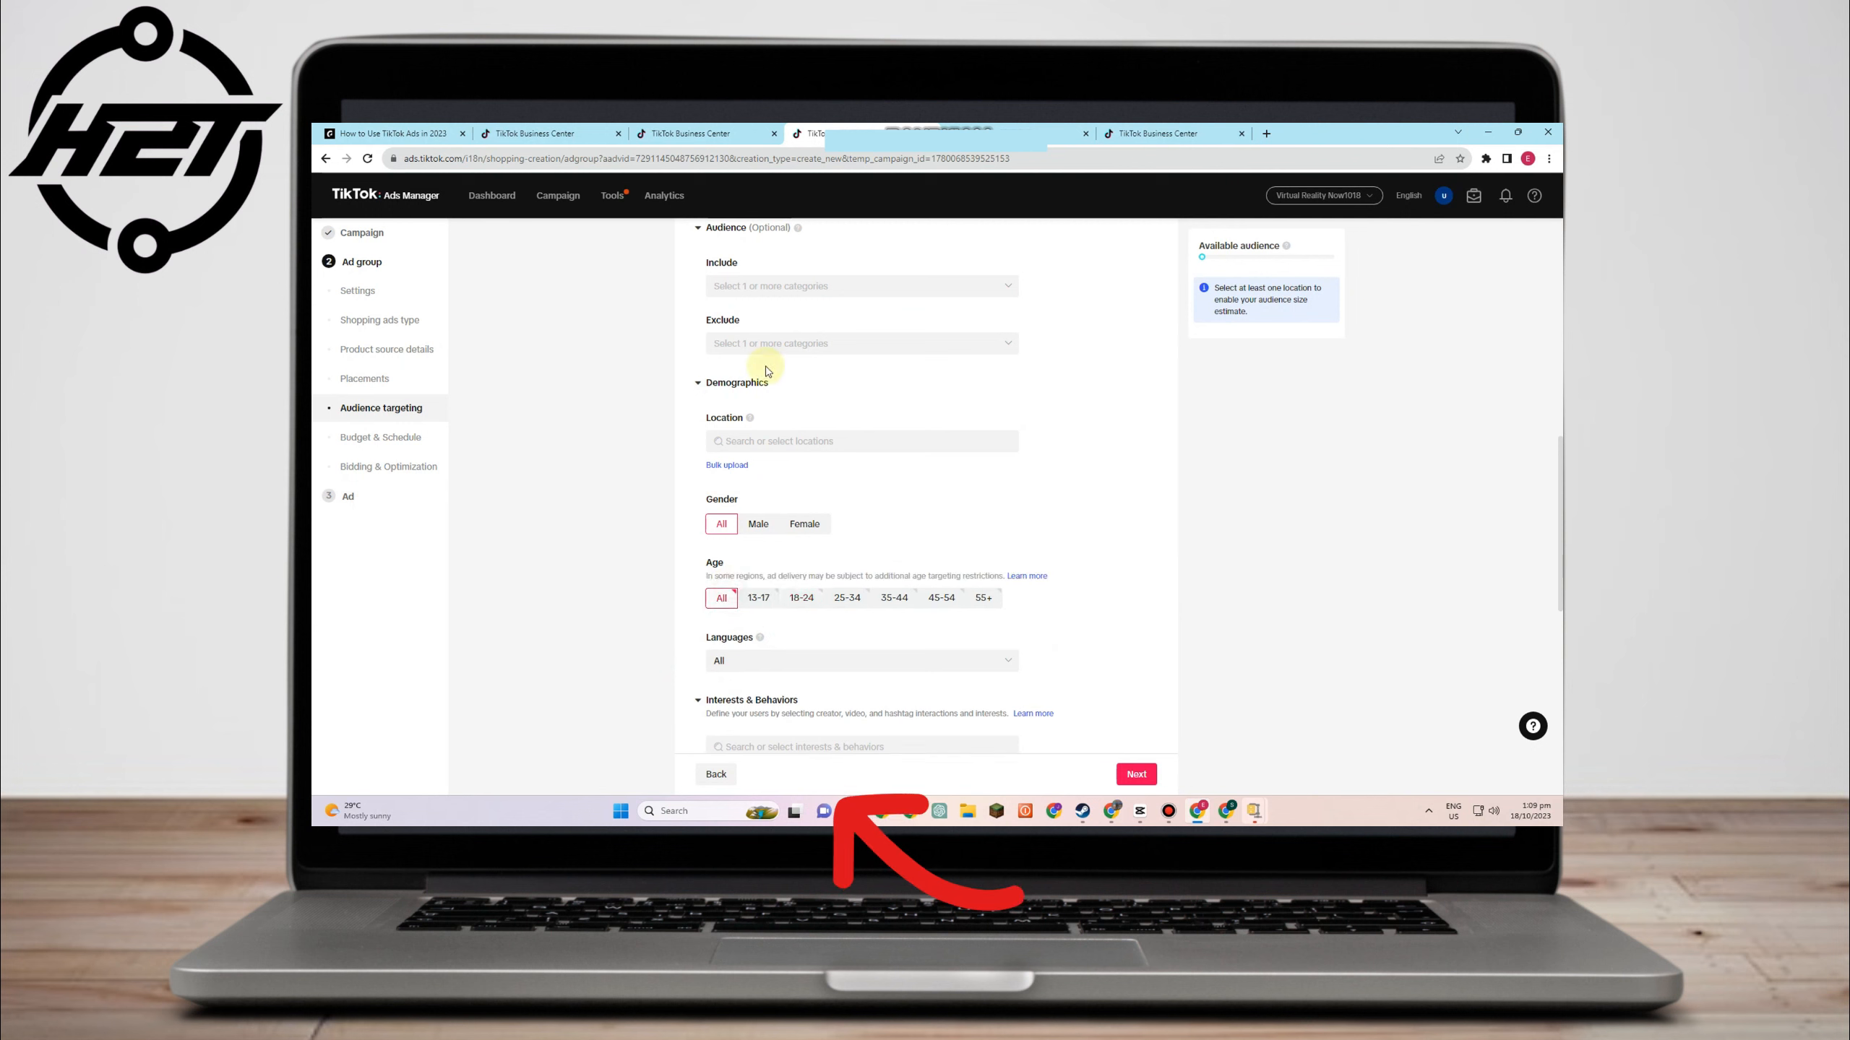
{"action": "scroll", "coordinate": [738, 513], "scroll_direction": "down", "scroll_amount": 3}
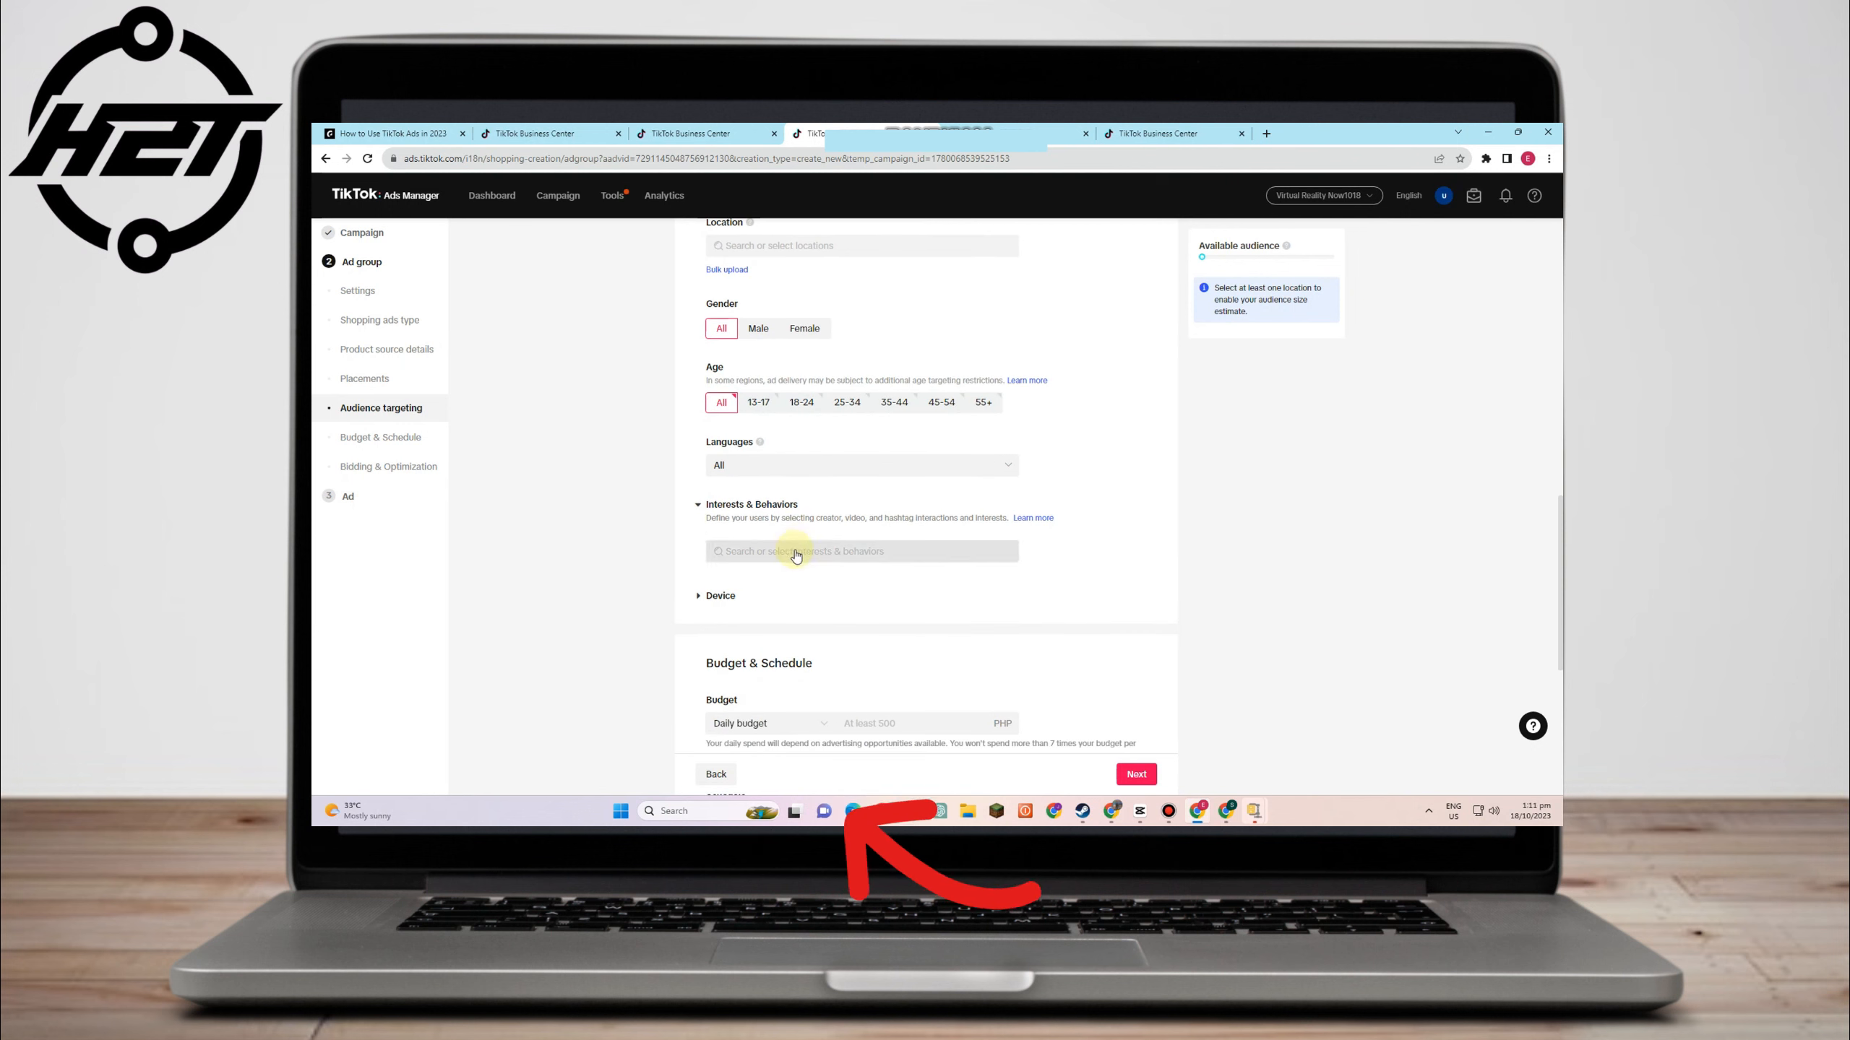
- Add the Business Services interest and browse the video interaction categories like Entertainment
{"action": "left_click", "coordinate": [764, 558]}
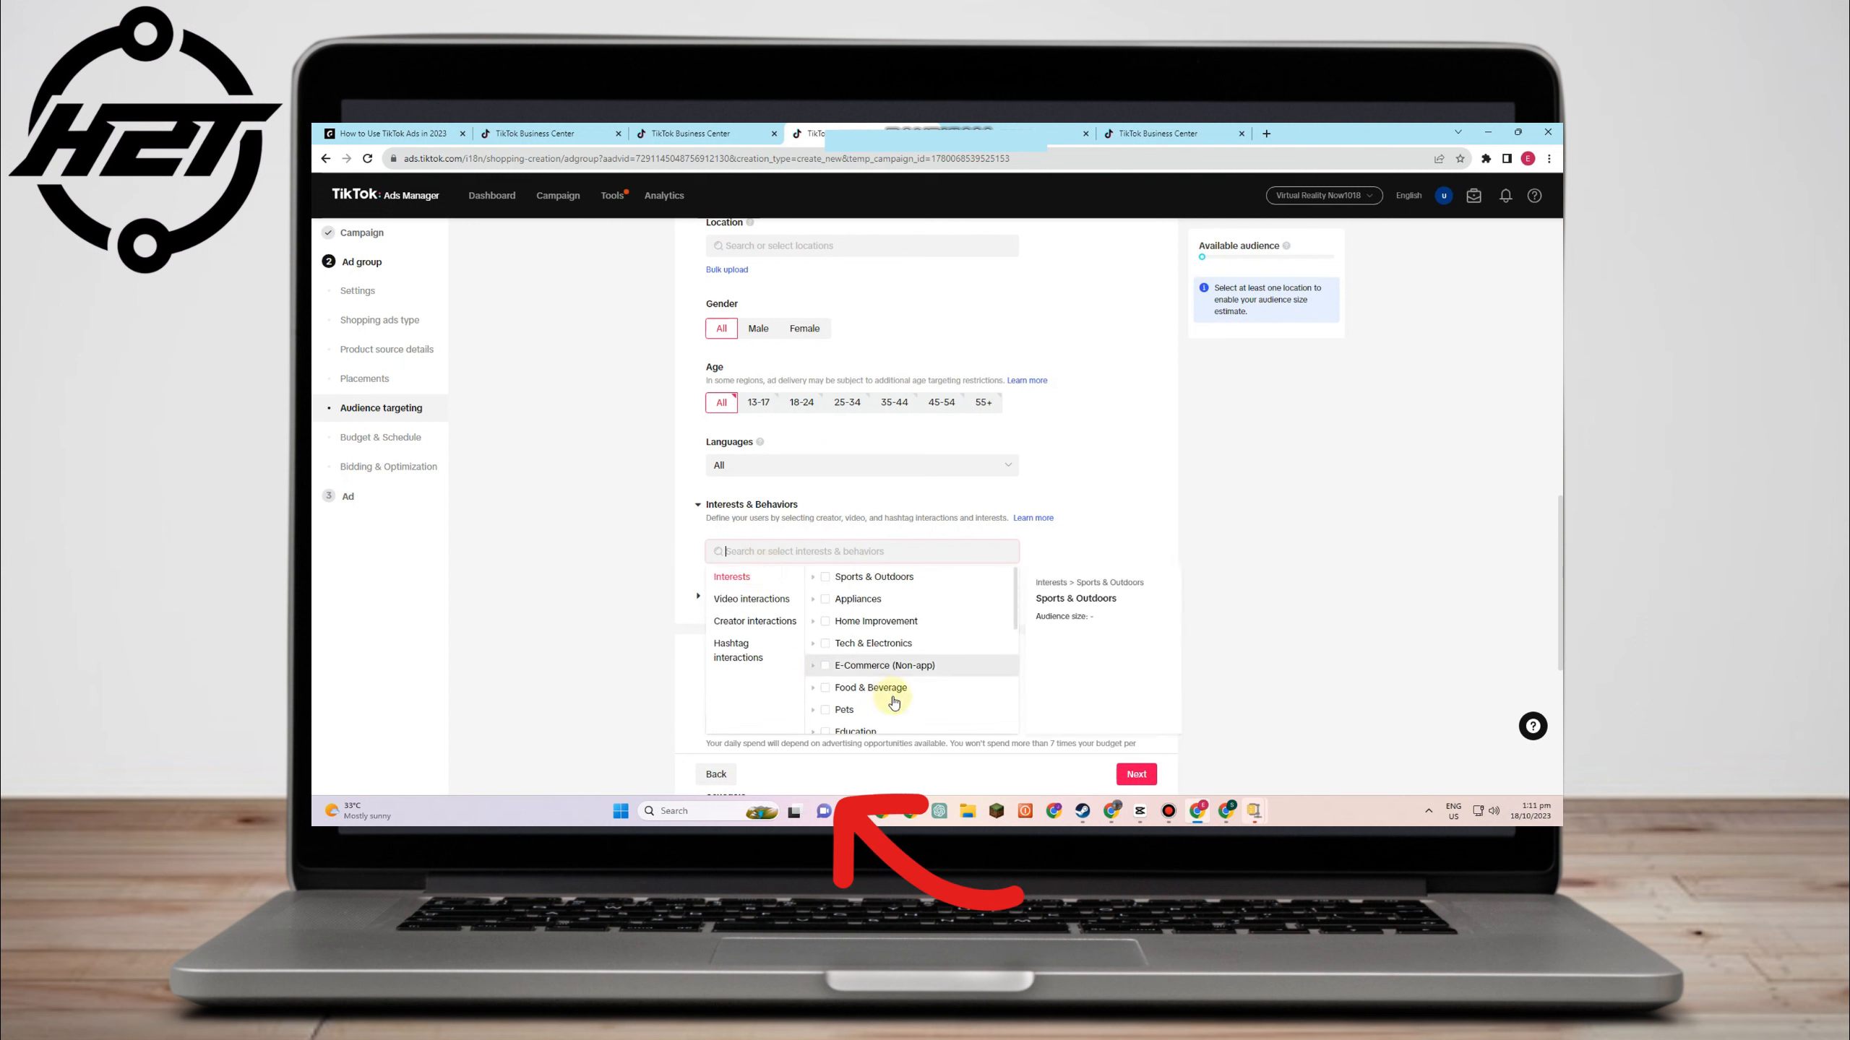
{"action": "scroll", "coordinate": [894, 702], "scroll_direction": "down", "scroll_amount": 5}
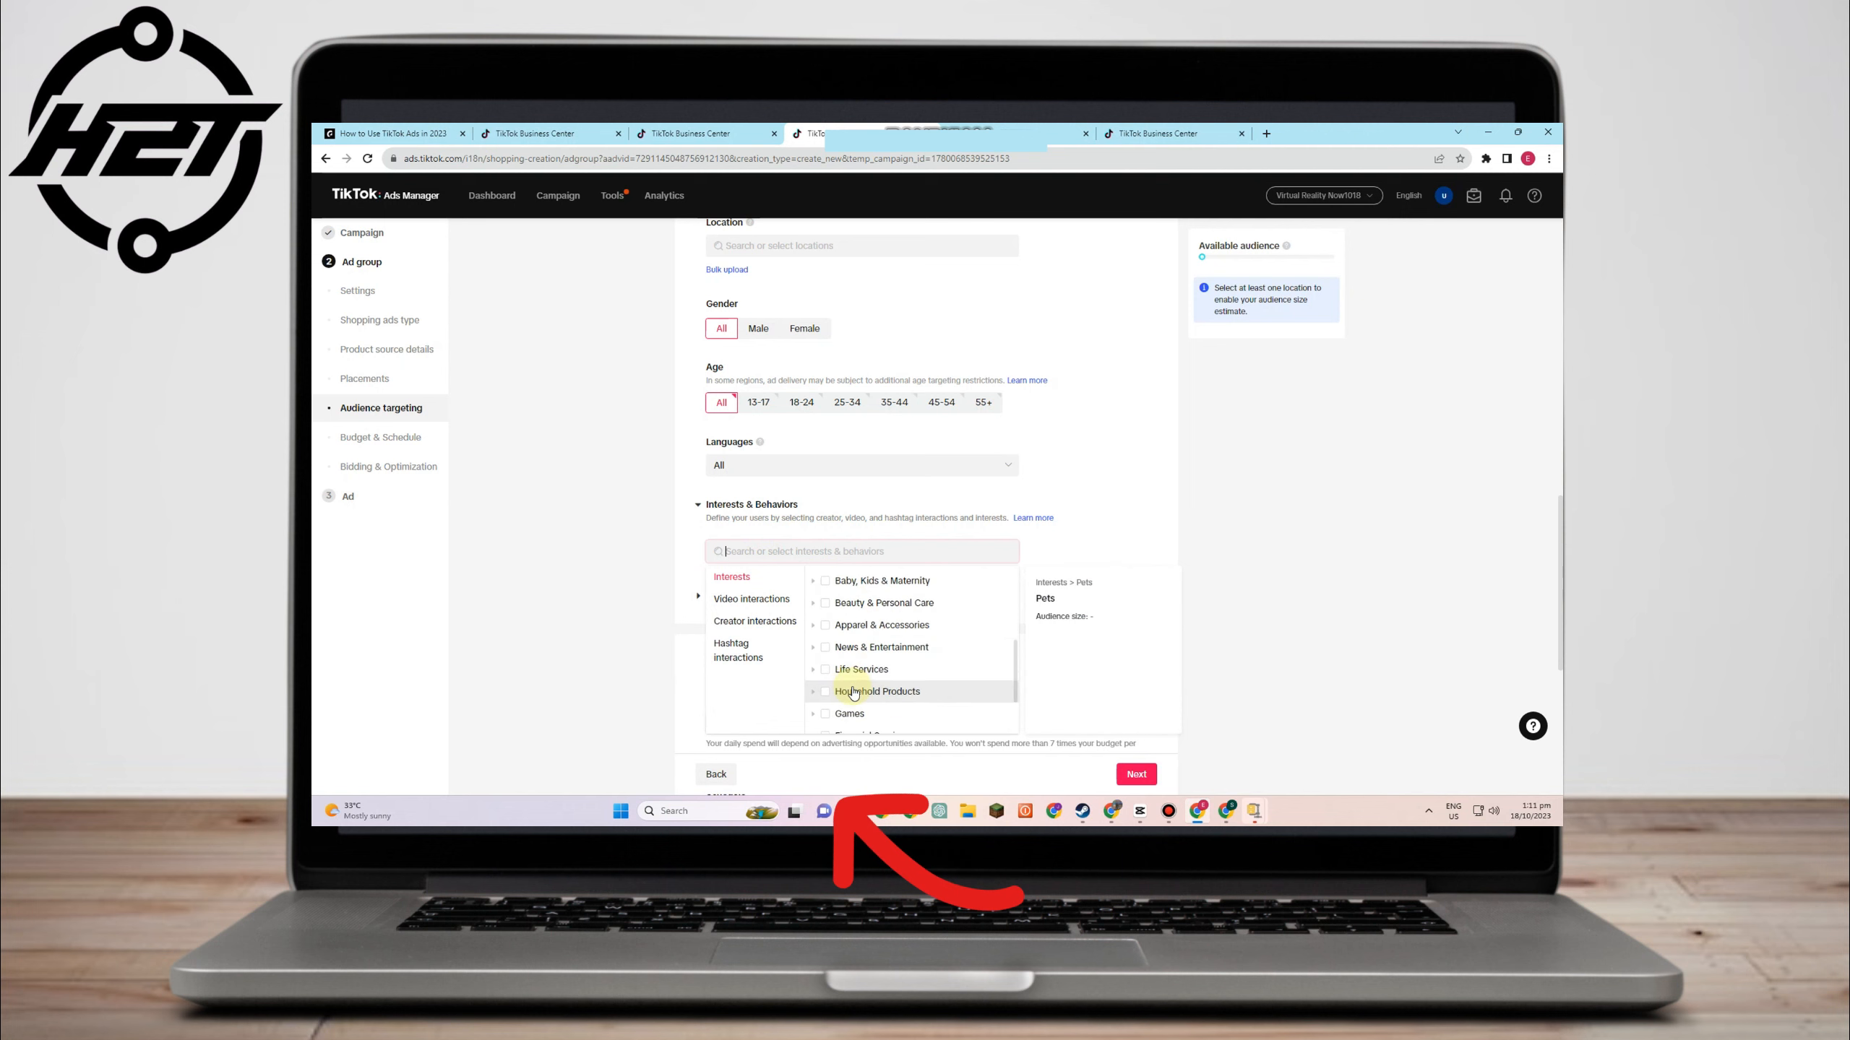
{"action": "scroll", "coordinate": [850, 689], "scroll_direction": "down", "scroll_amount": 3}
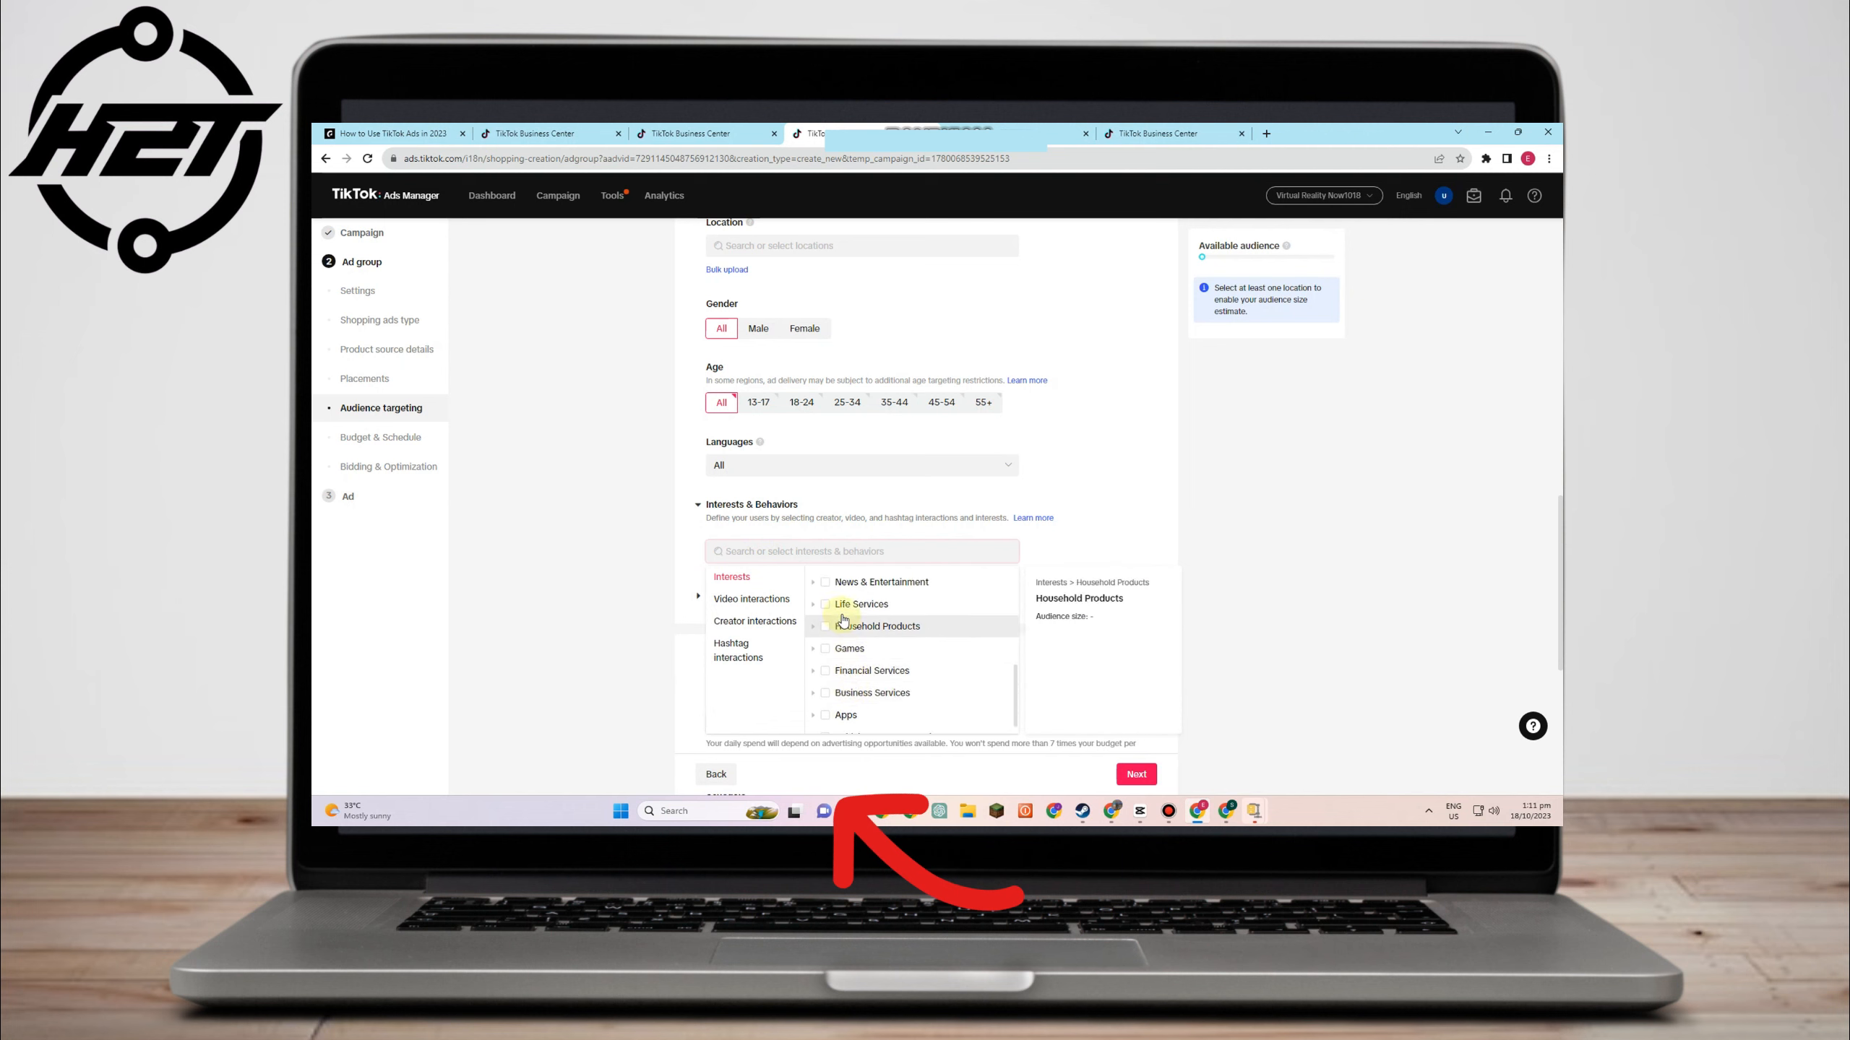
{"action": "scroll", "coordinate": [831, 671], "scroll_direction": "down", "scroll_amount": 1}
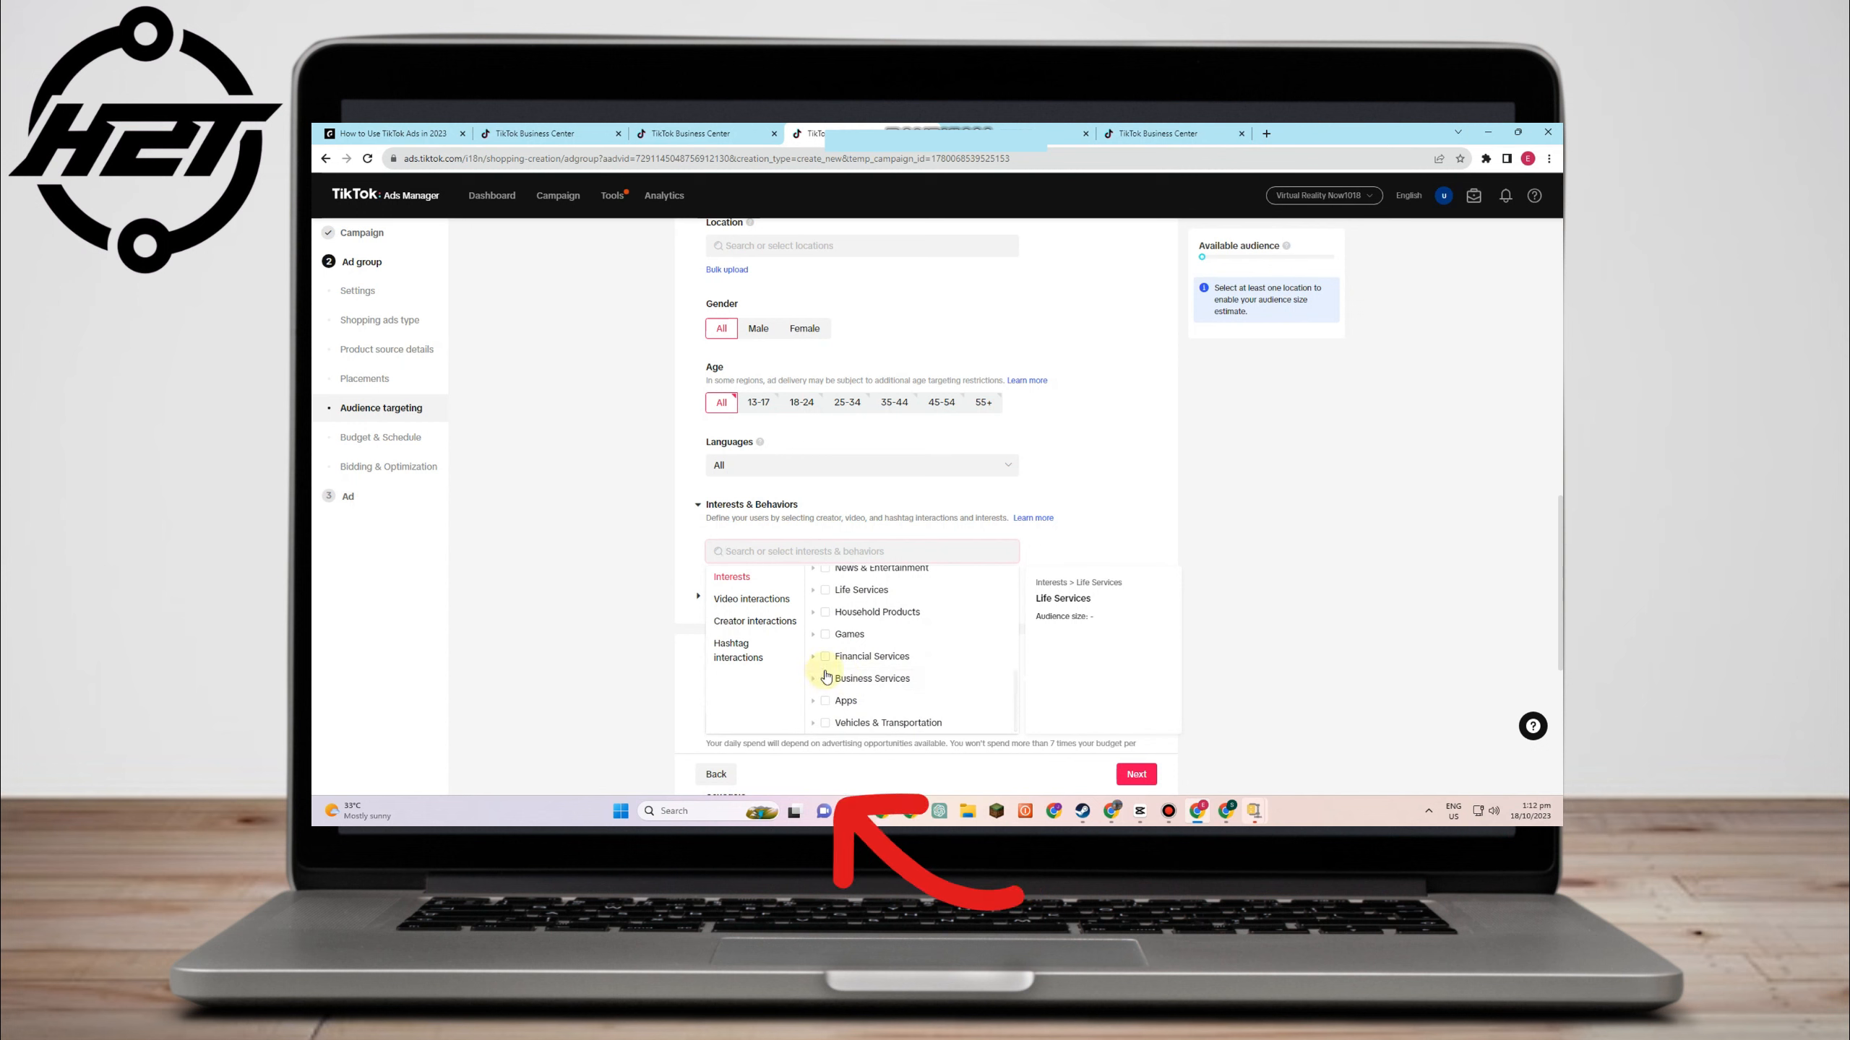
{"action": "left_click", "coordinate": [825, 678]}
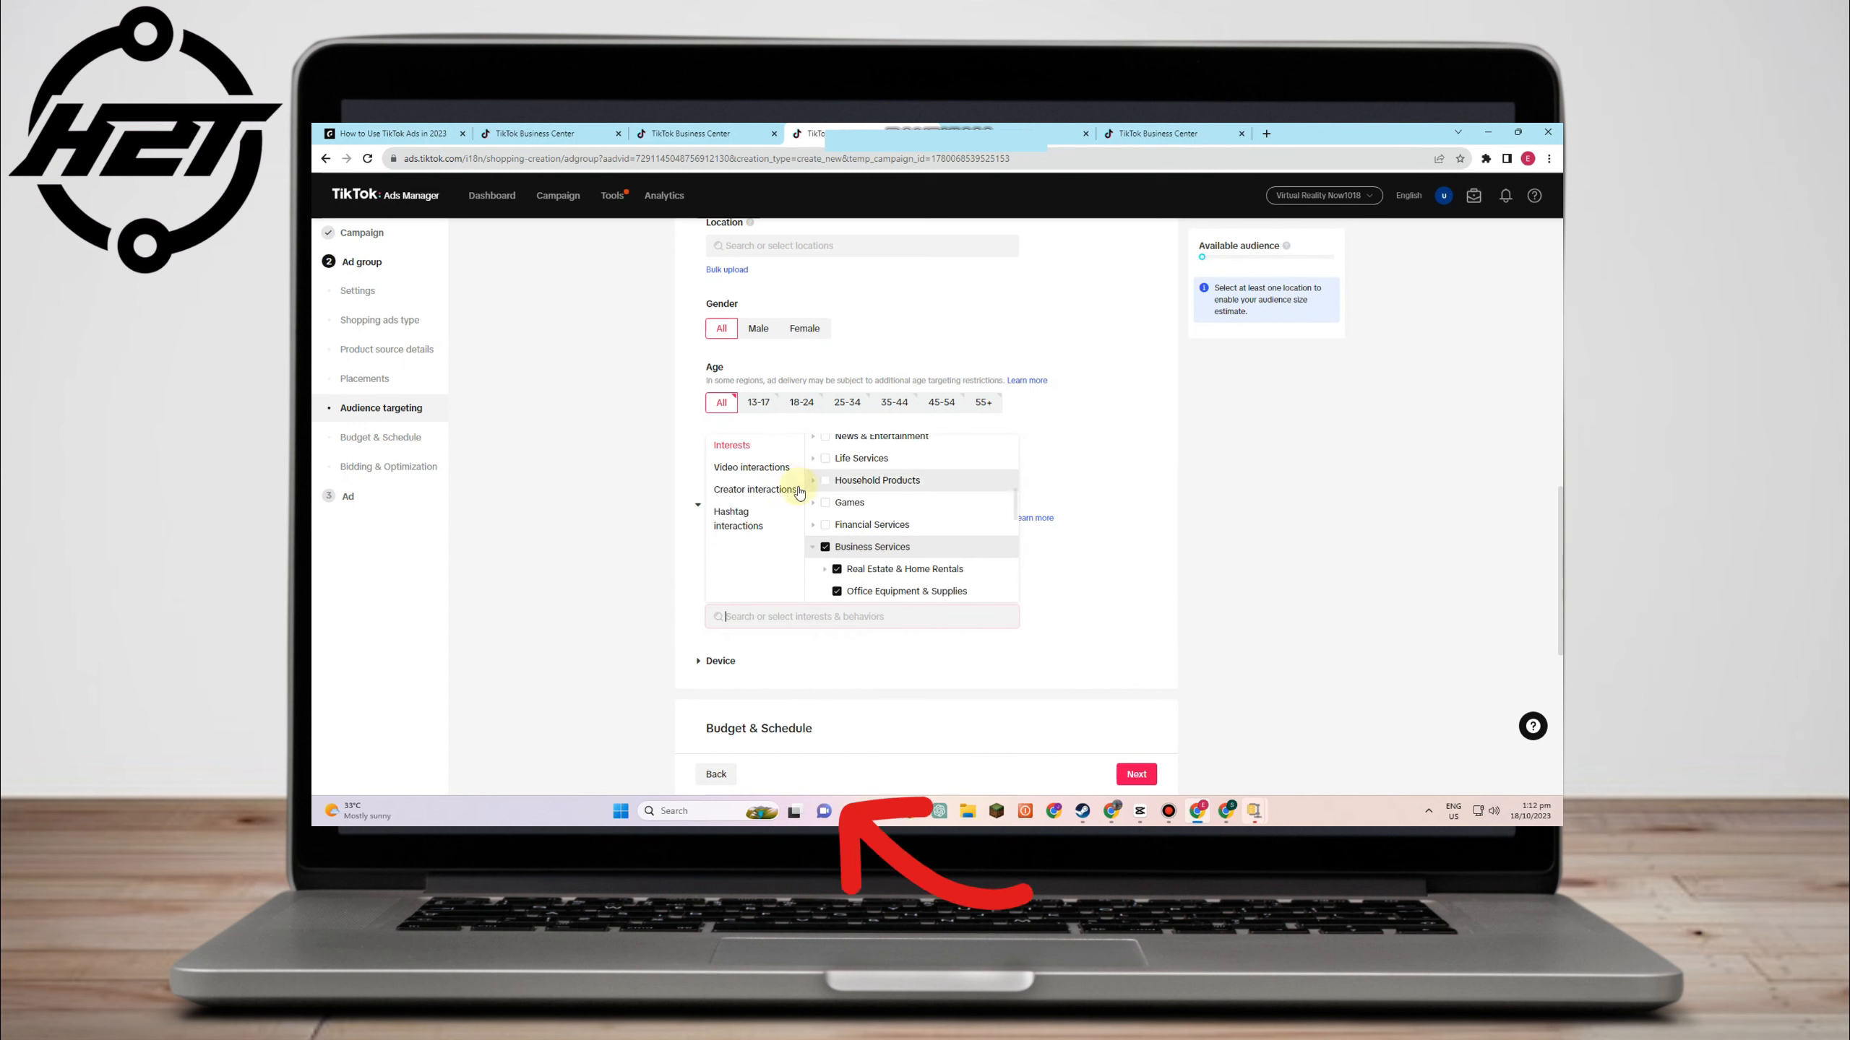
{"action": "left_click", "coordinate": [751, 467]}
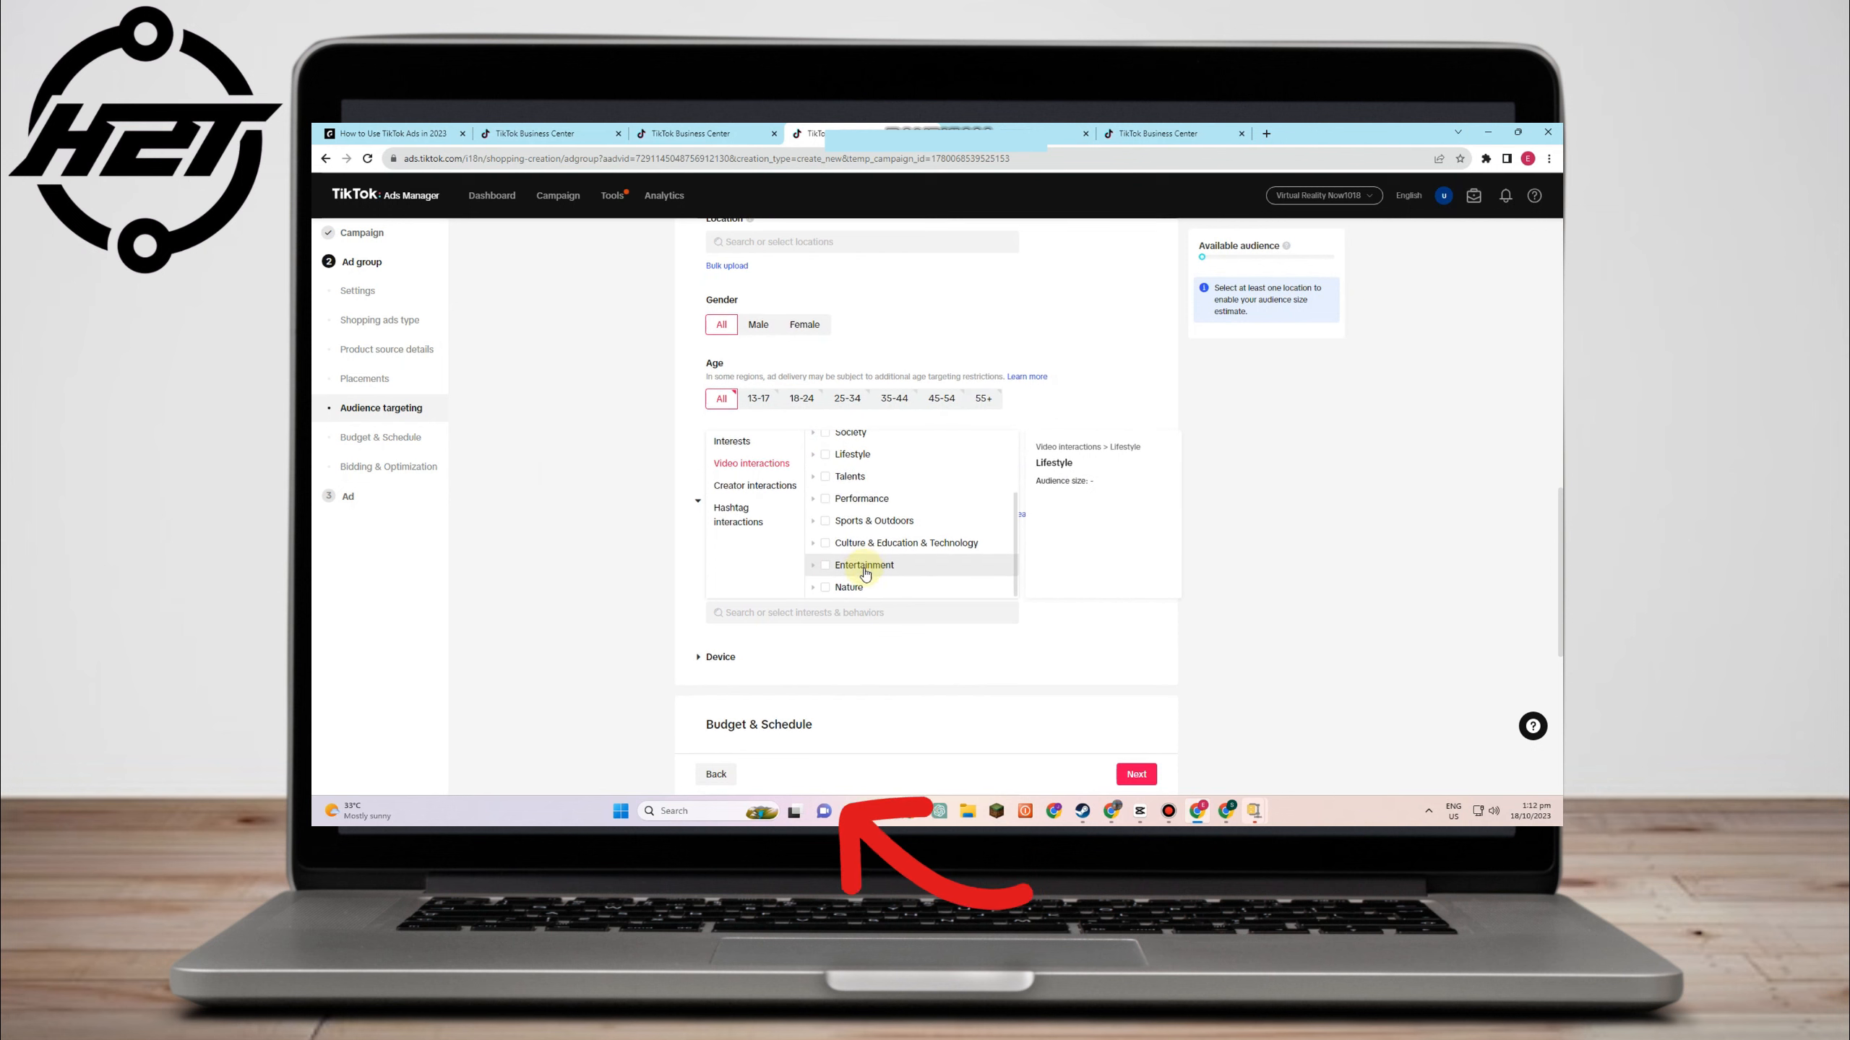
{"action": "scroll", "coordinate": [865, 574], "scroll_direction": "down", "scroll_amount": 1}
{"action": "left_click", "coordinate": [851, 503]}
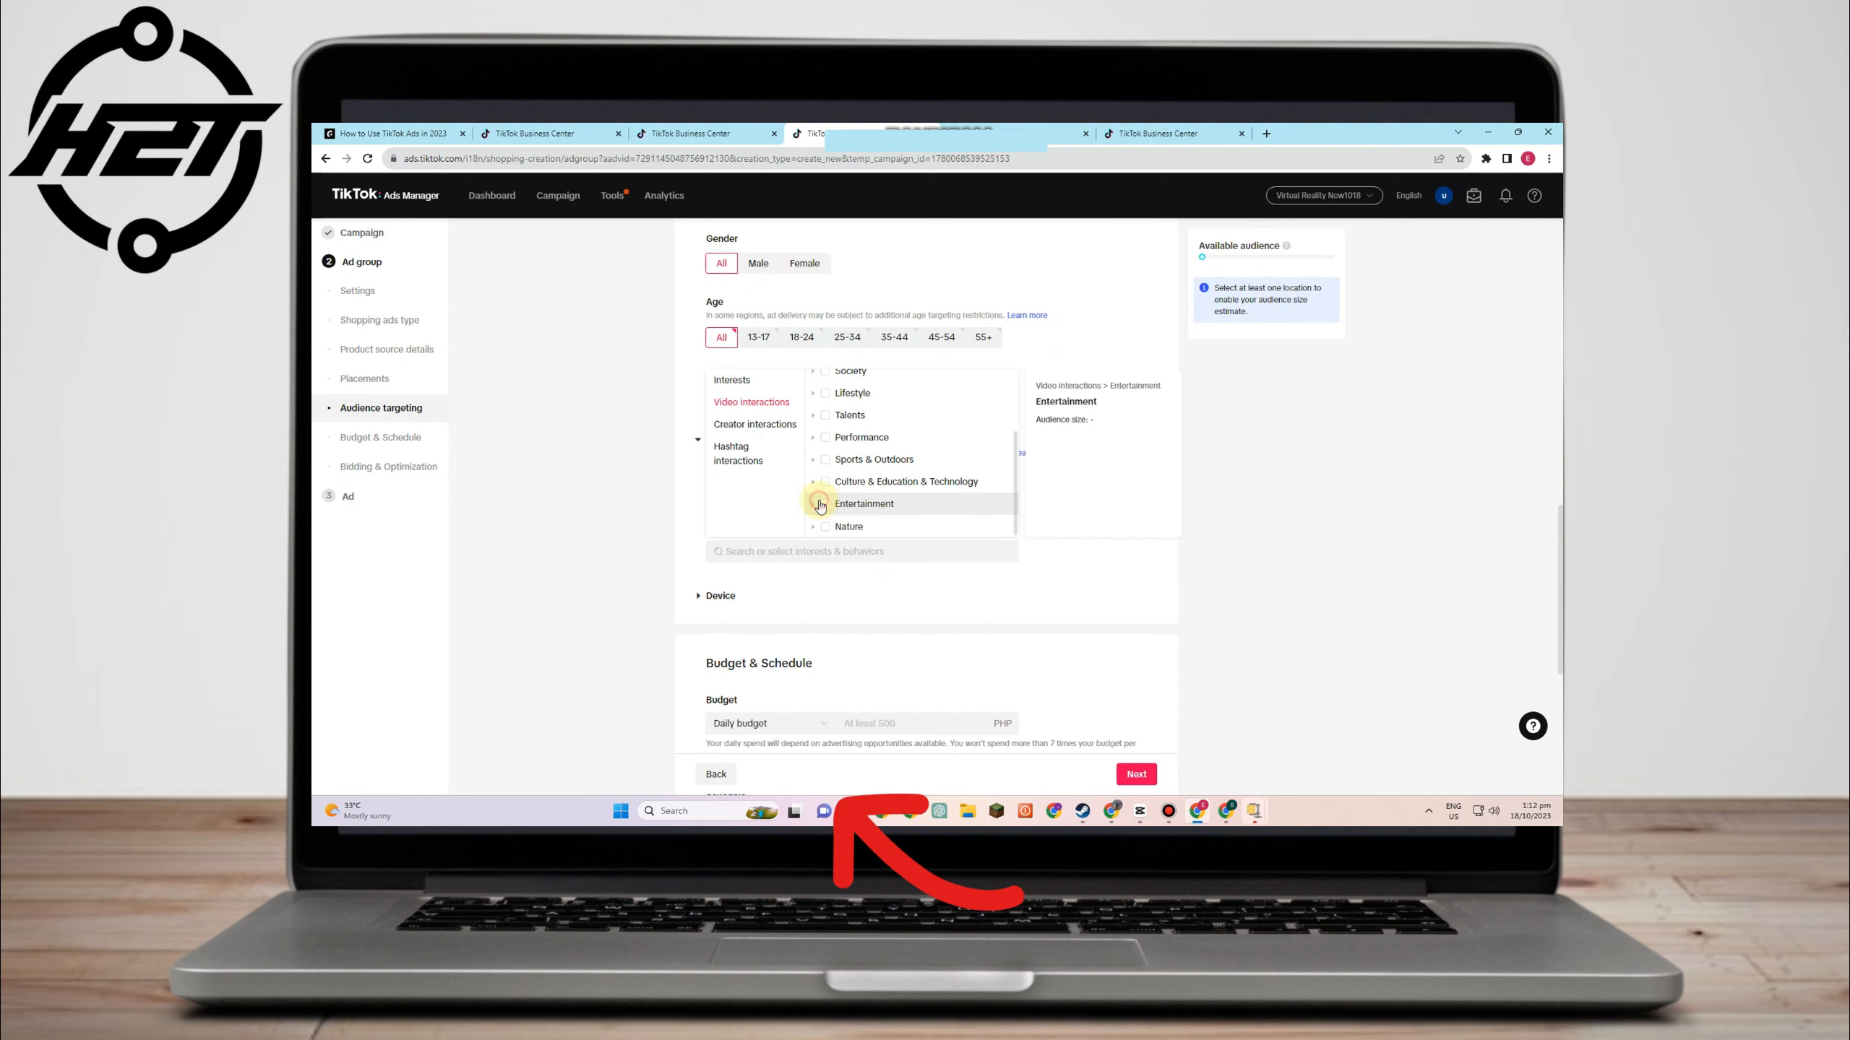
- Add Art as a creator interaction
{"action": "left_click", "coordinate": [766, 432]}
{"action": "scroll", "coordinate": [910, 430], "scroll_direction": "up", "scroll_amount": 3}
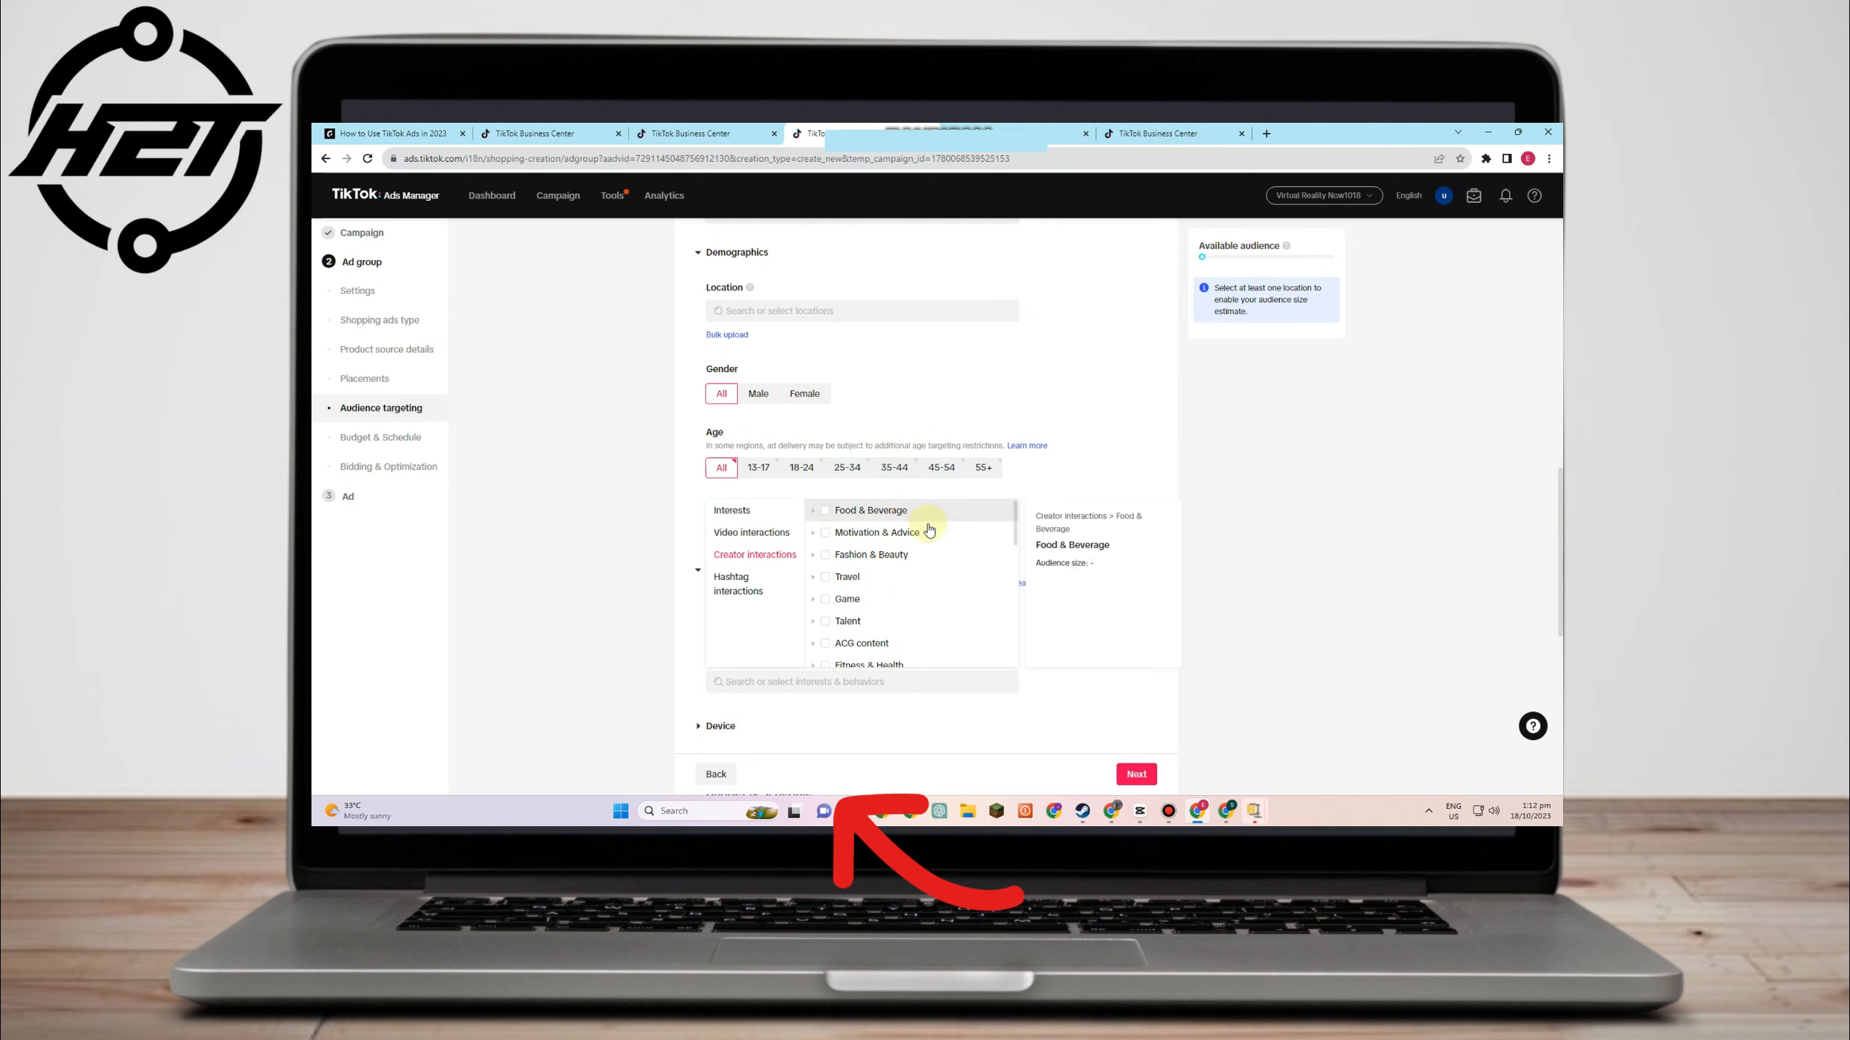
{"action": "scroll", "coordinate": [913, 608], "scroll_direction": "down", "scroll_amount": 2}
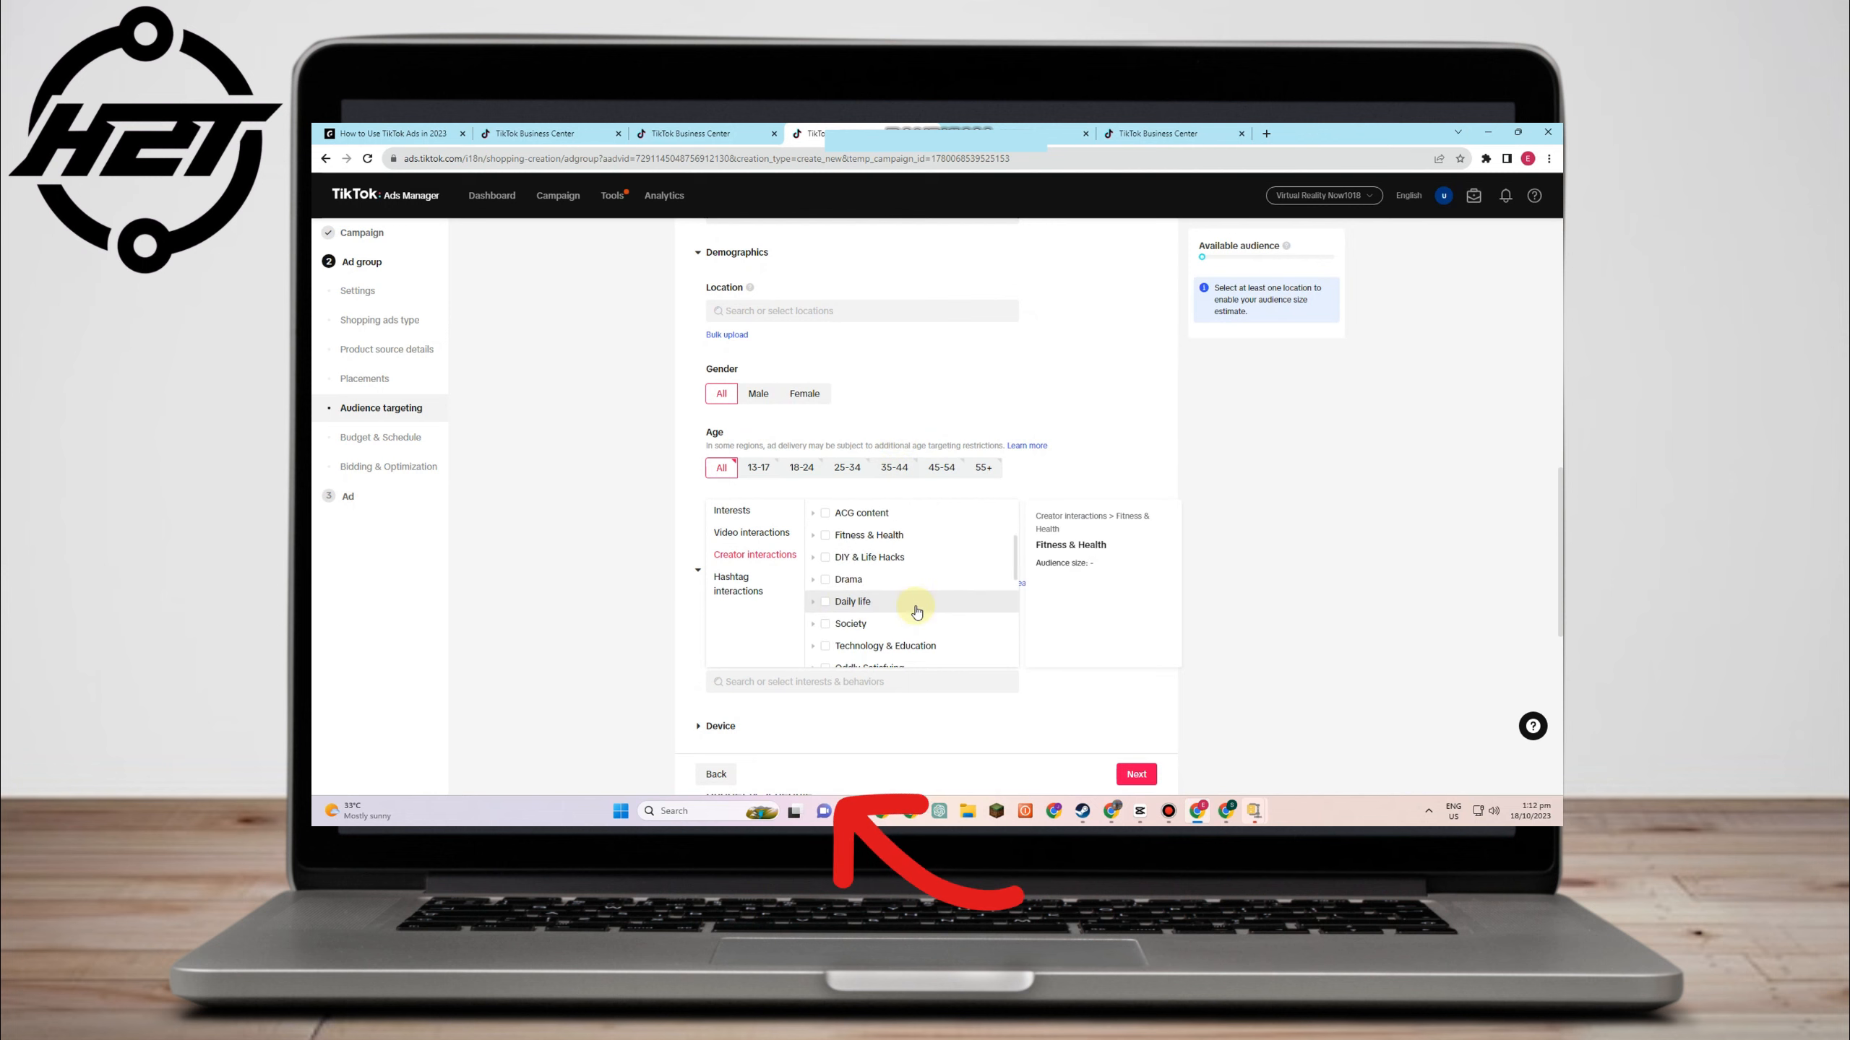
{"action": "scroll", "coordinate": [873, 612], "scroll_direction": "down", "scroll_amount": 1}
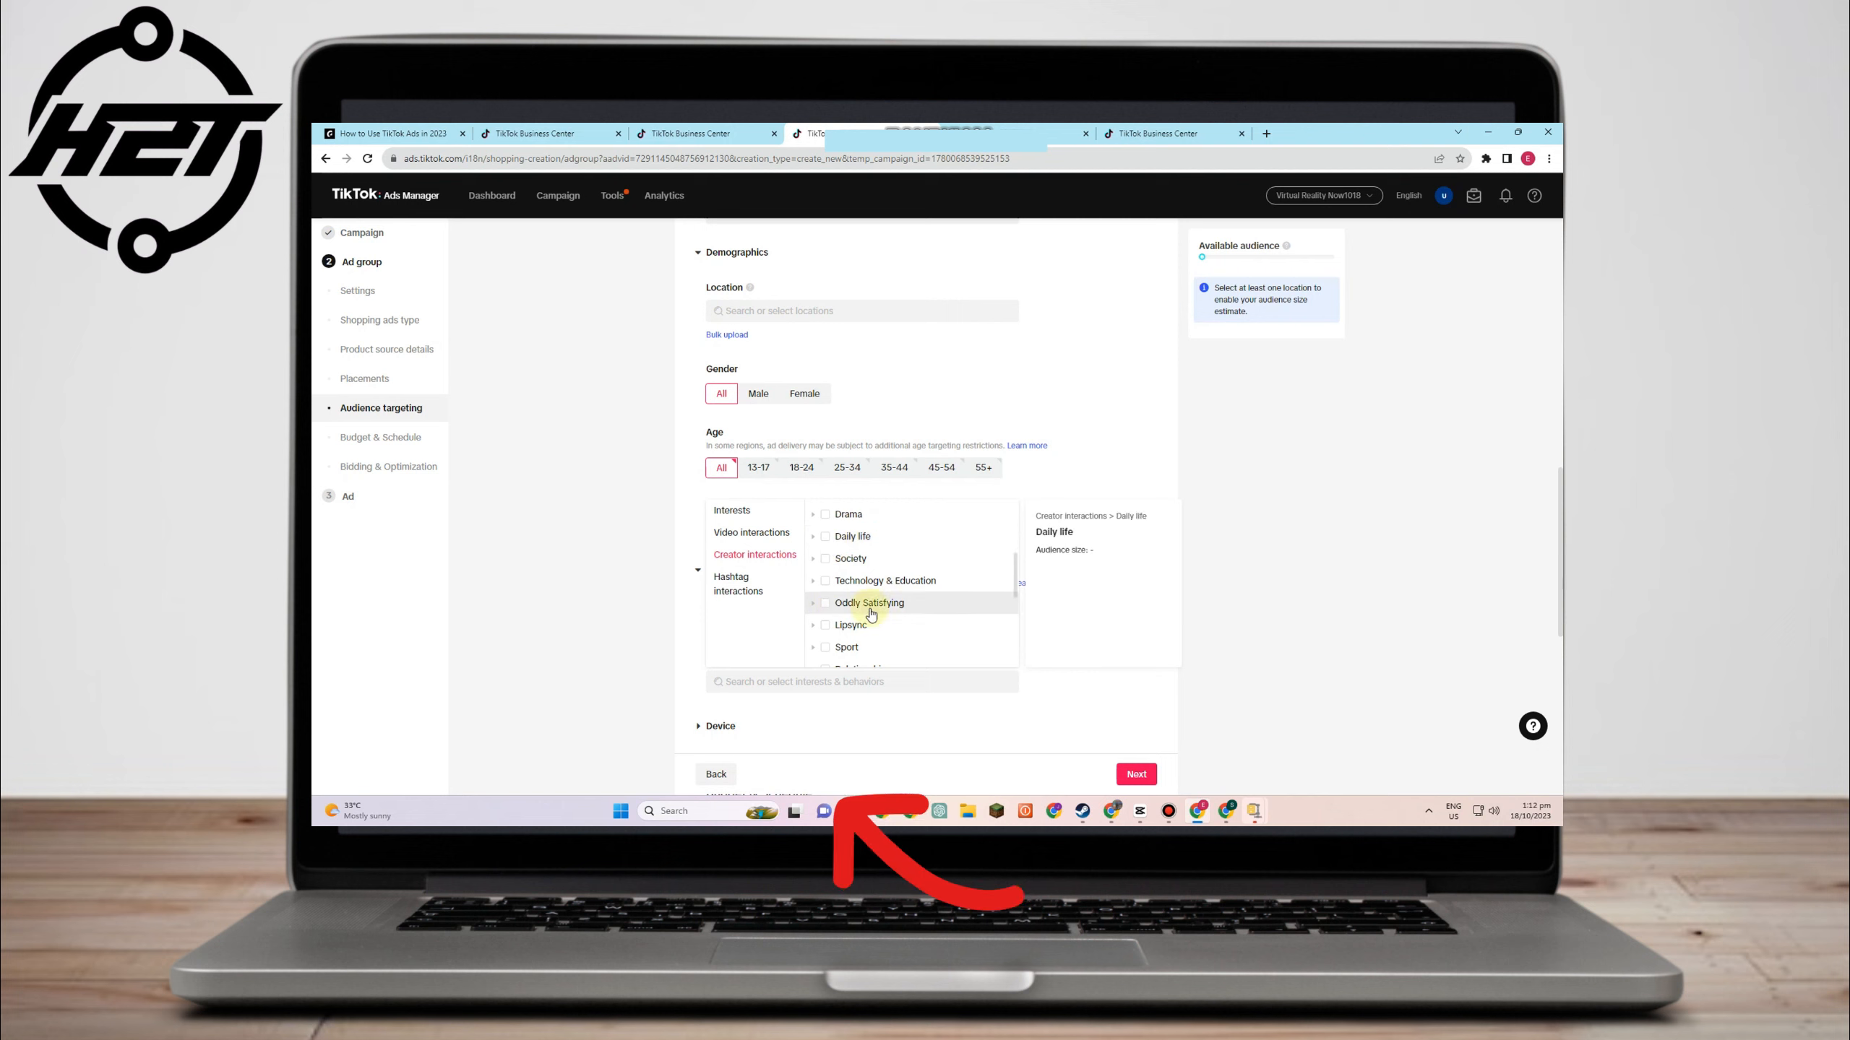
{"action": "scroll", "coordinate": [871, 614], "scroll_direction": "down", "scroll_amount": 4}
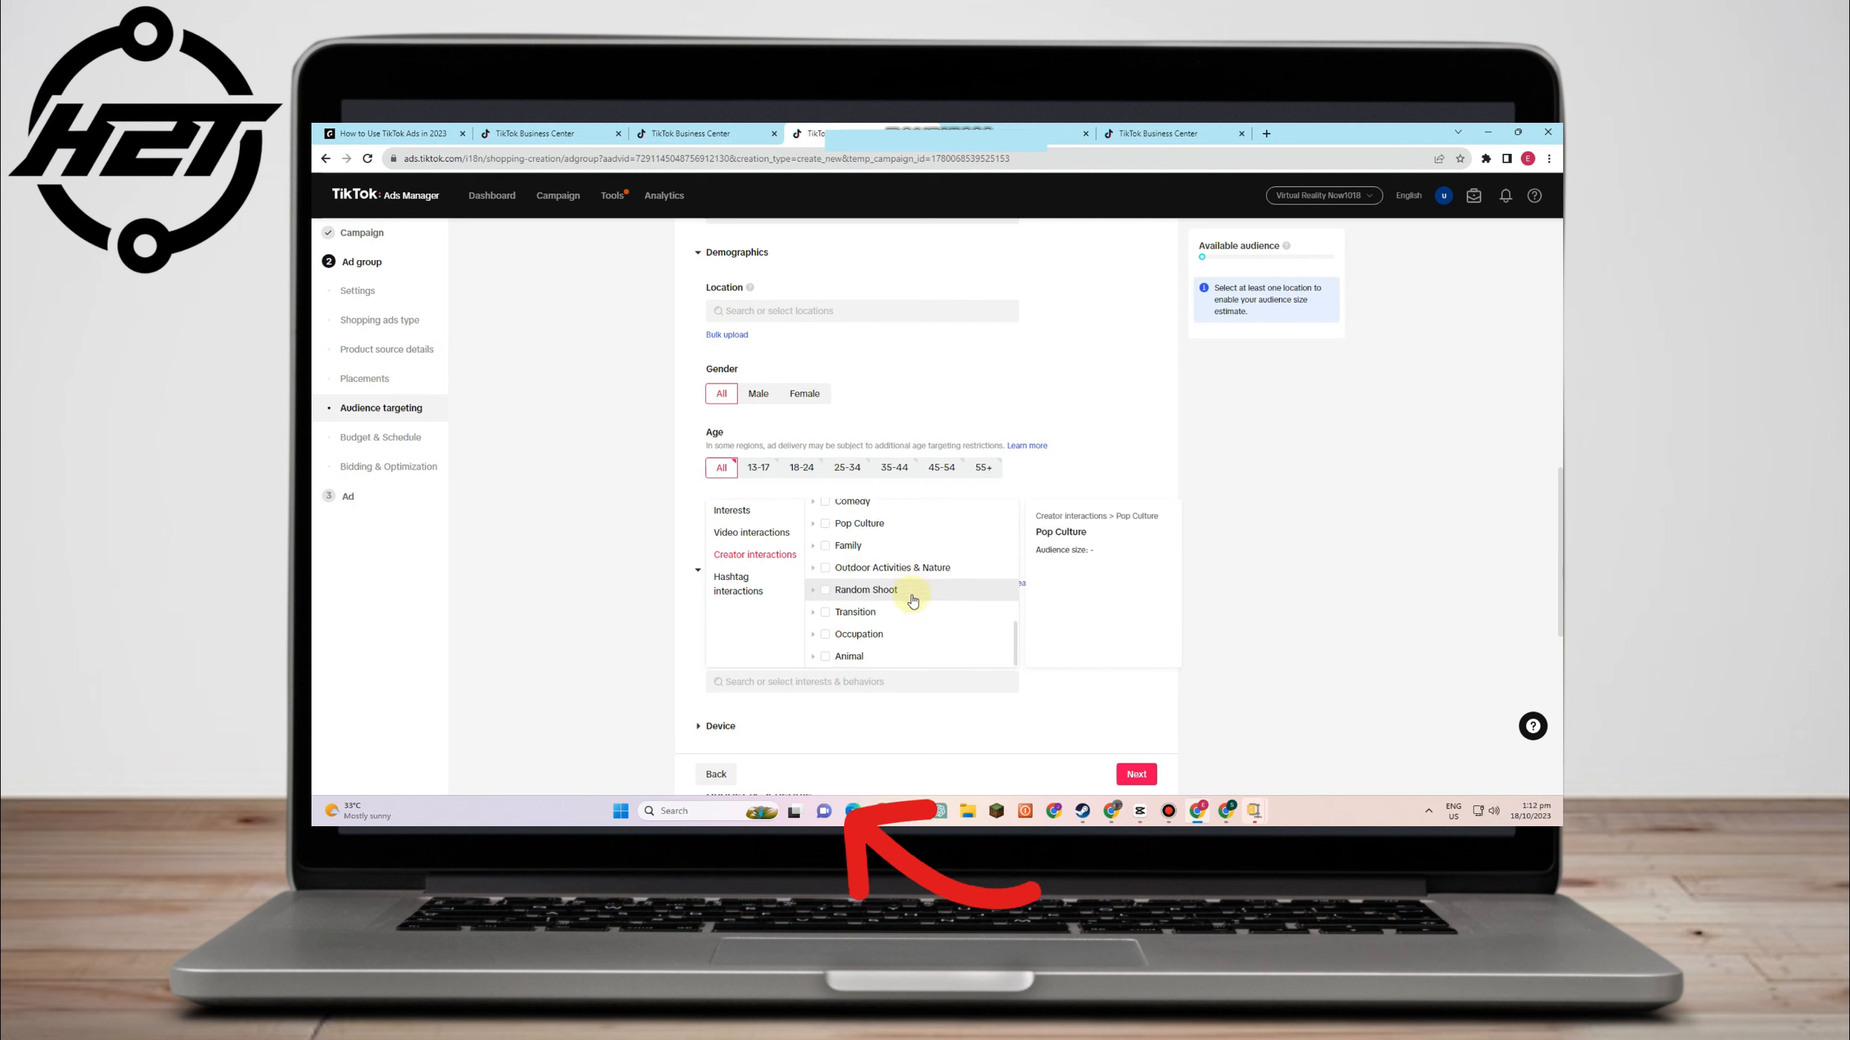
{"action": "scroll", "coordinate": [913, 598], "scroll_direction": "down", "scroll_amount": 1}
{"action": "scroll", "coordinate": [892, 514], "scroll_direction": "up", "scroll_amount": 2}
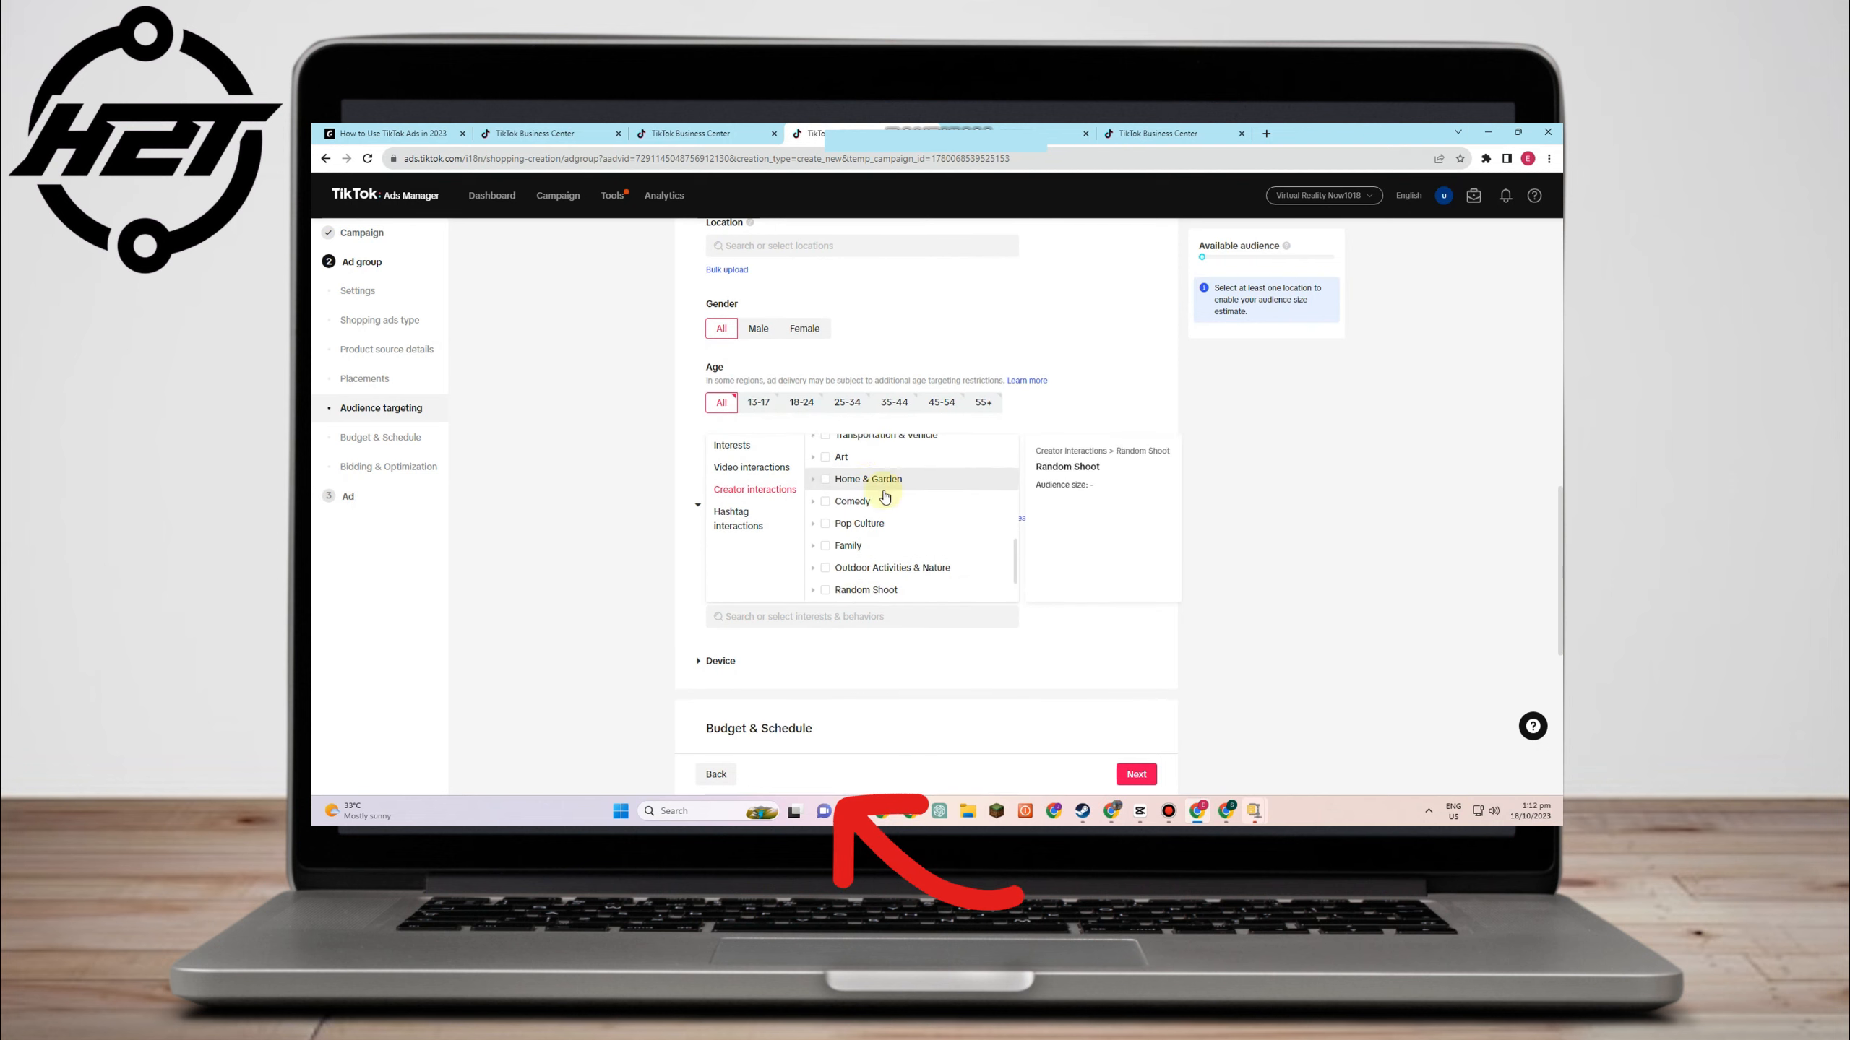
{"action": "scroll", "coordinate": [885, 496], "scroll_direction": "up", "scroll_amount": 3}
{"action": "left_click", "coordinate": [825, 589]}
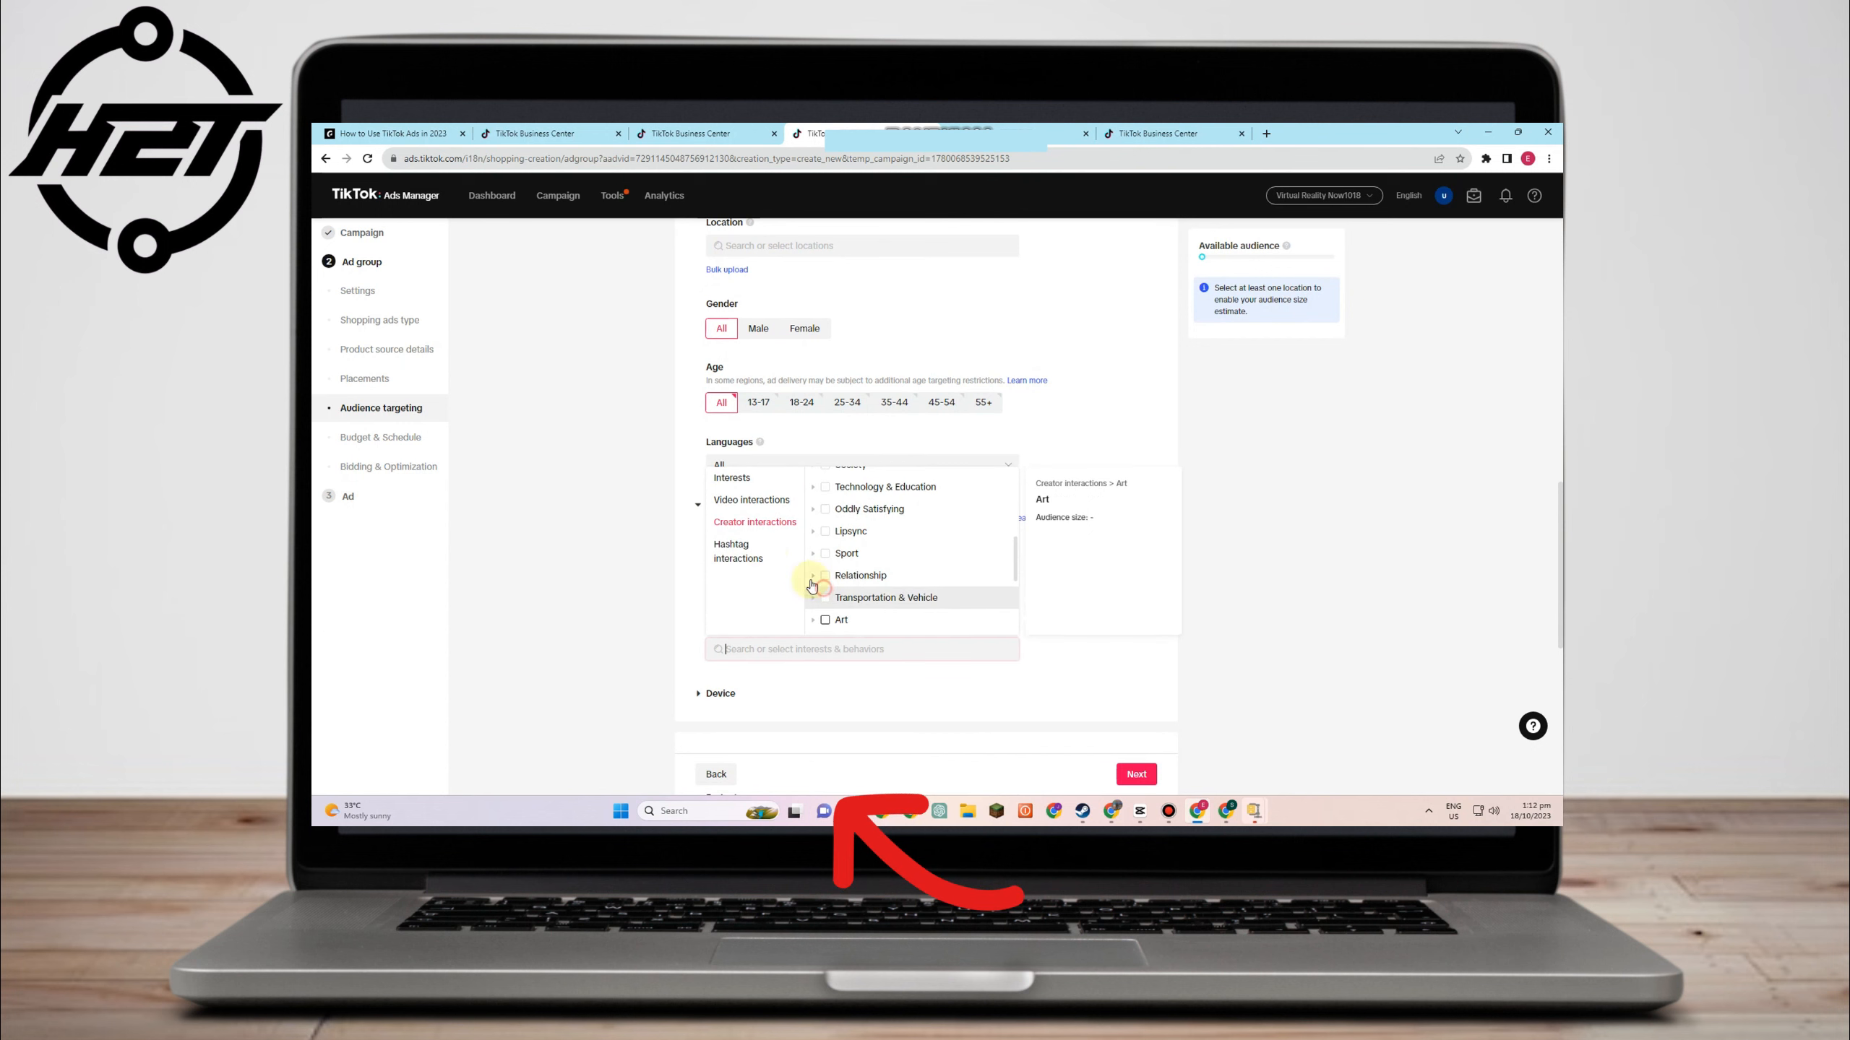
- Add the "fashionweek" hashtag interaction bundle
{"action": "left_click", "coordinate": [748, 569]}
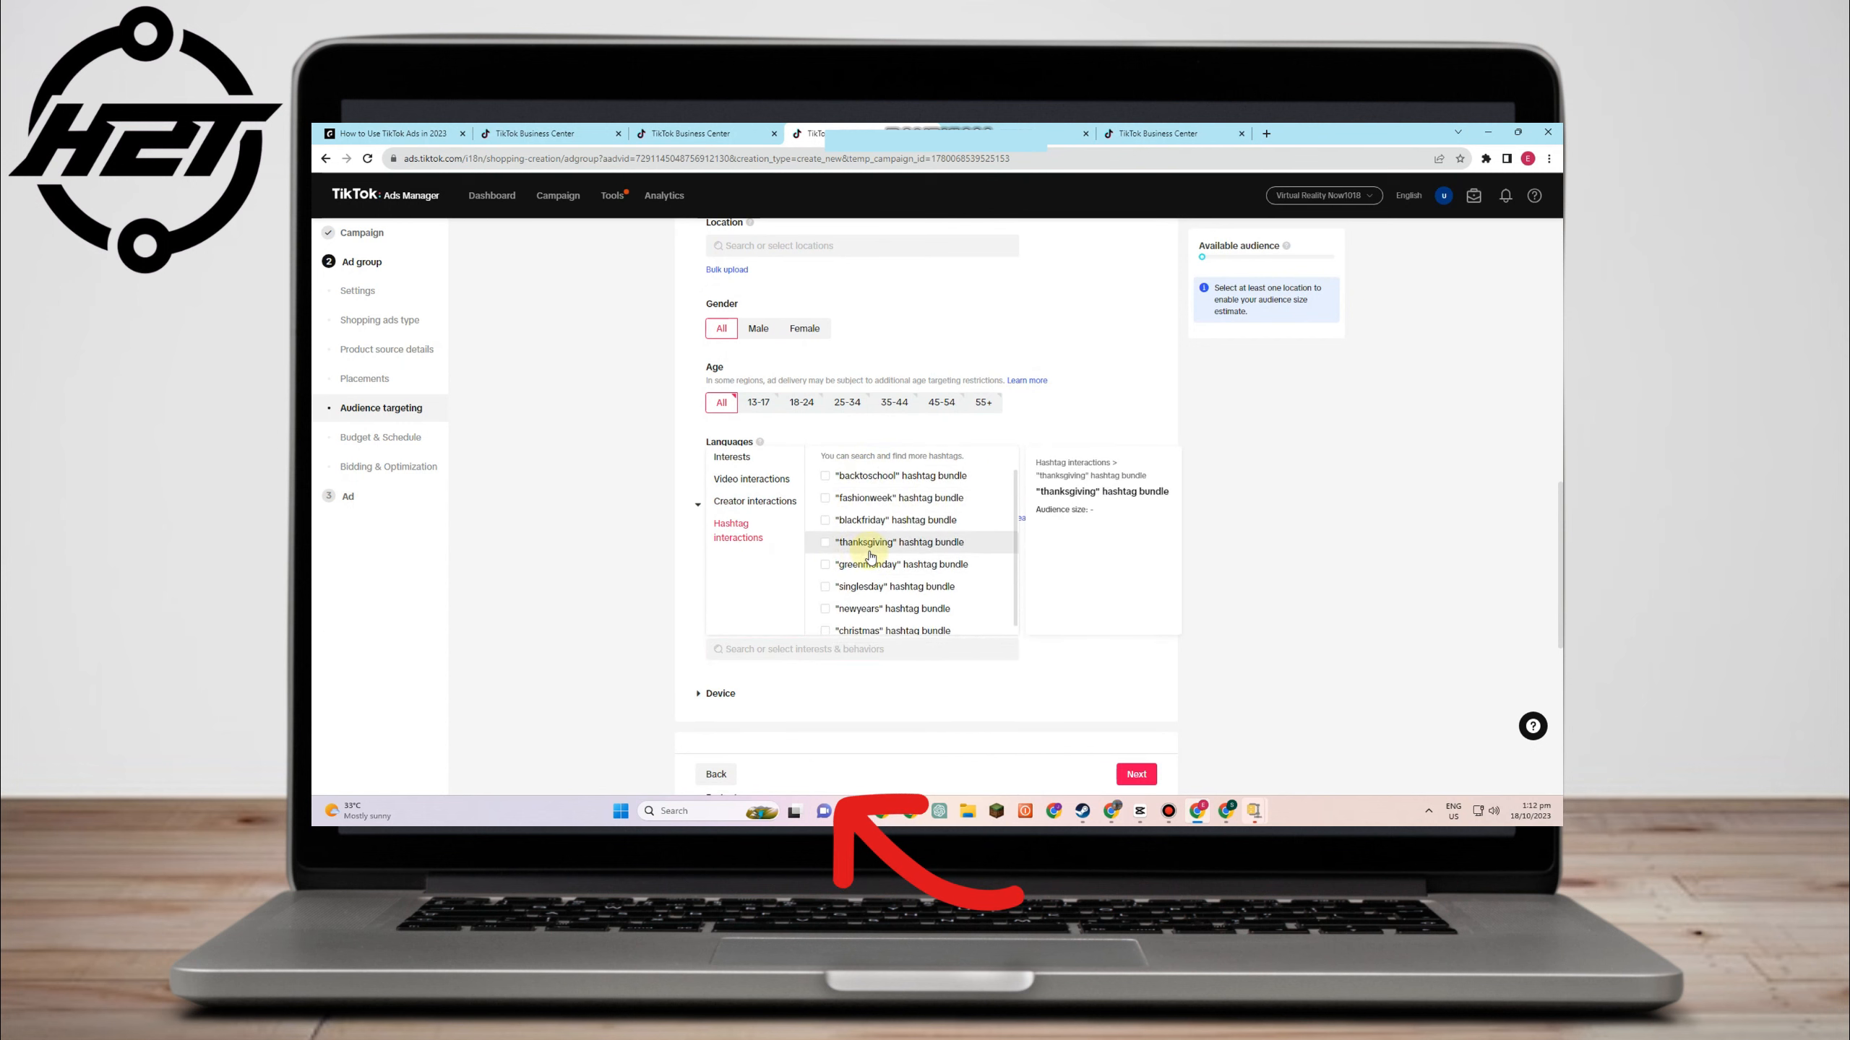
{"action": "scroll", "coordinate": [877, 573], "scroll_direction": "down", "scroll_amount": 1}
{"action": "left_click", "coordinate": [847, 496]}
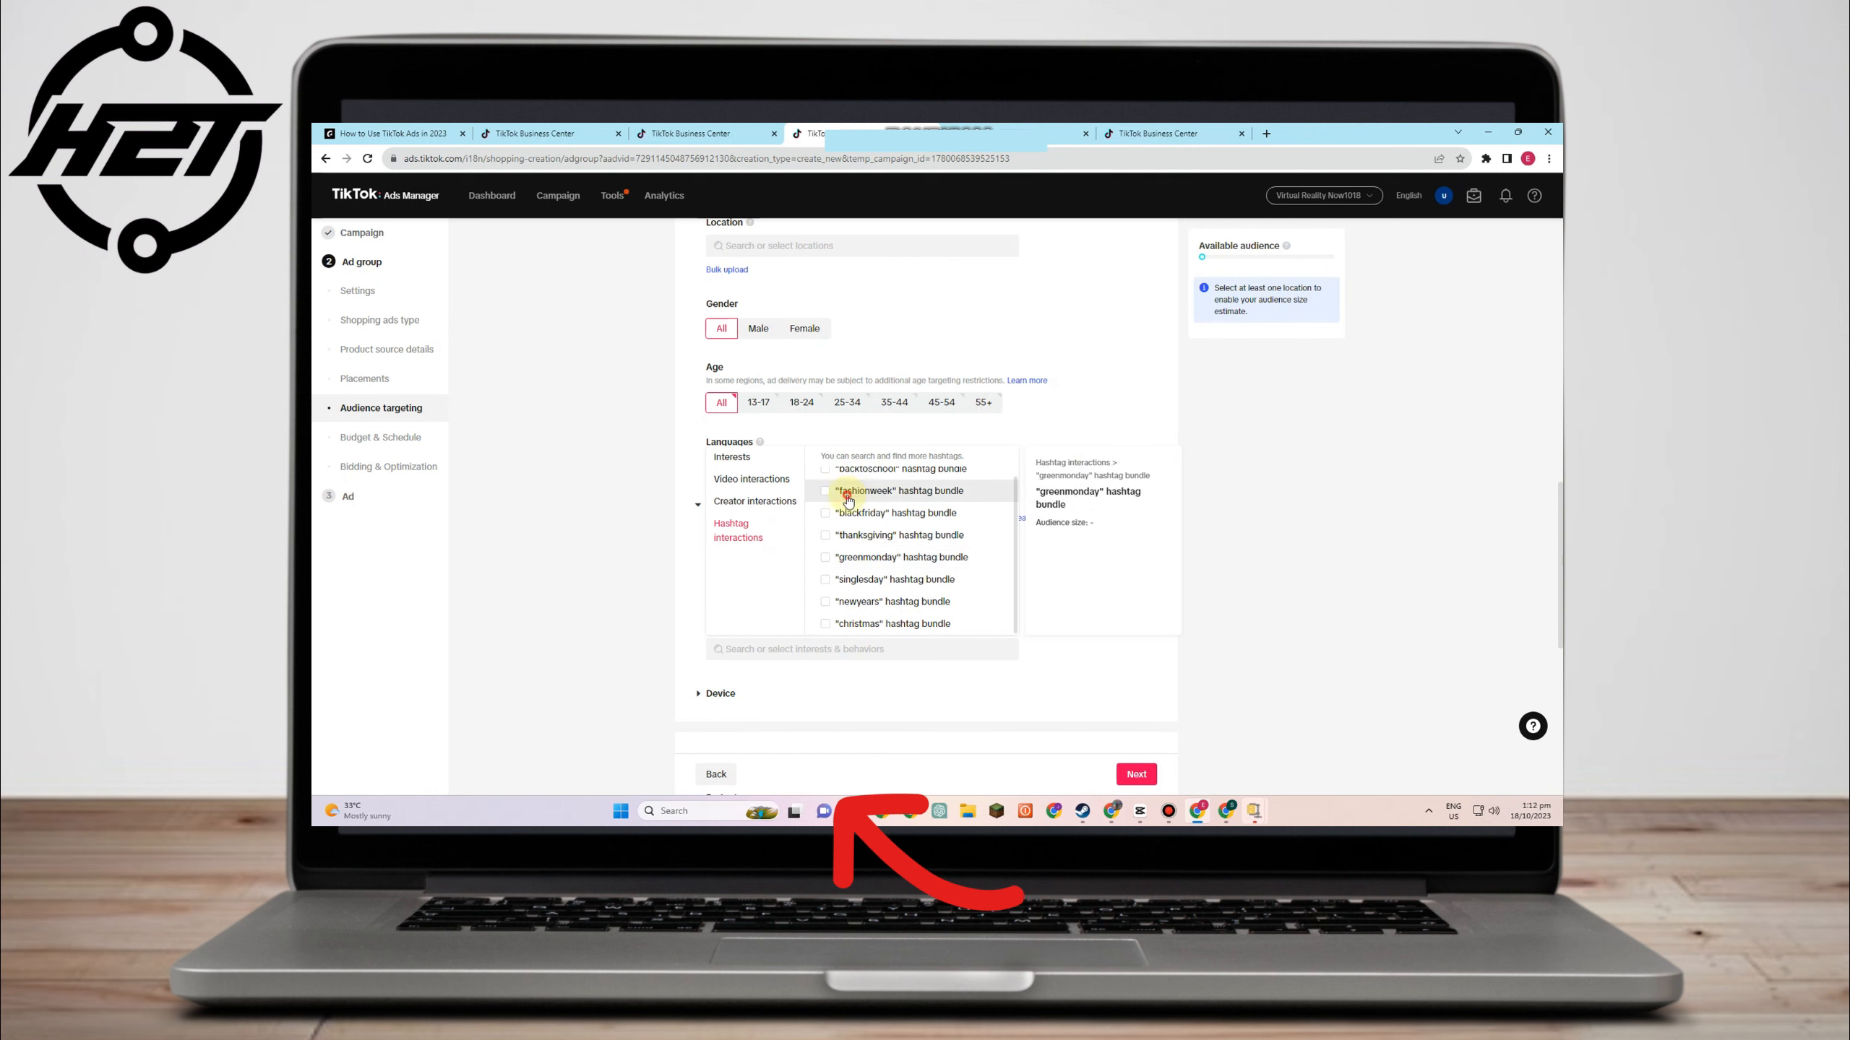
- Try an interest search for 'virtual', clear it, and expand the Device targeting options
{"action": "left_click", "coordinate": [765, 651]}
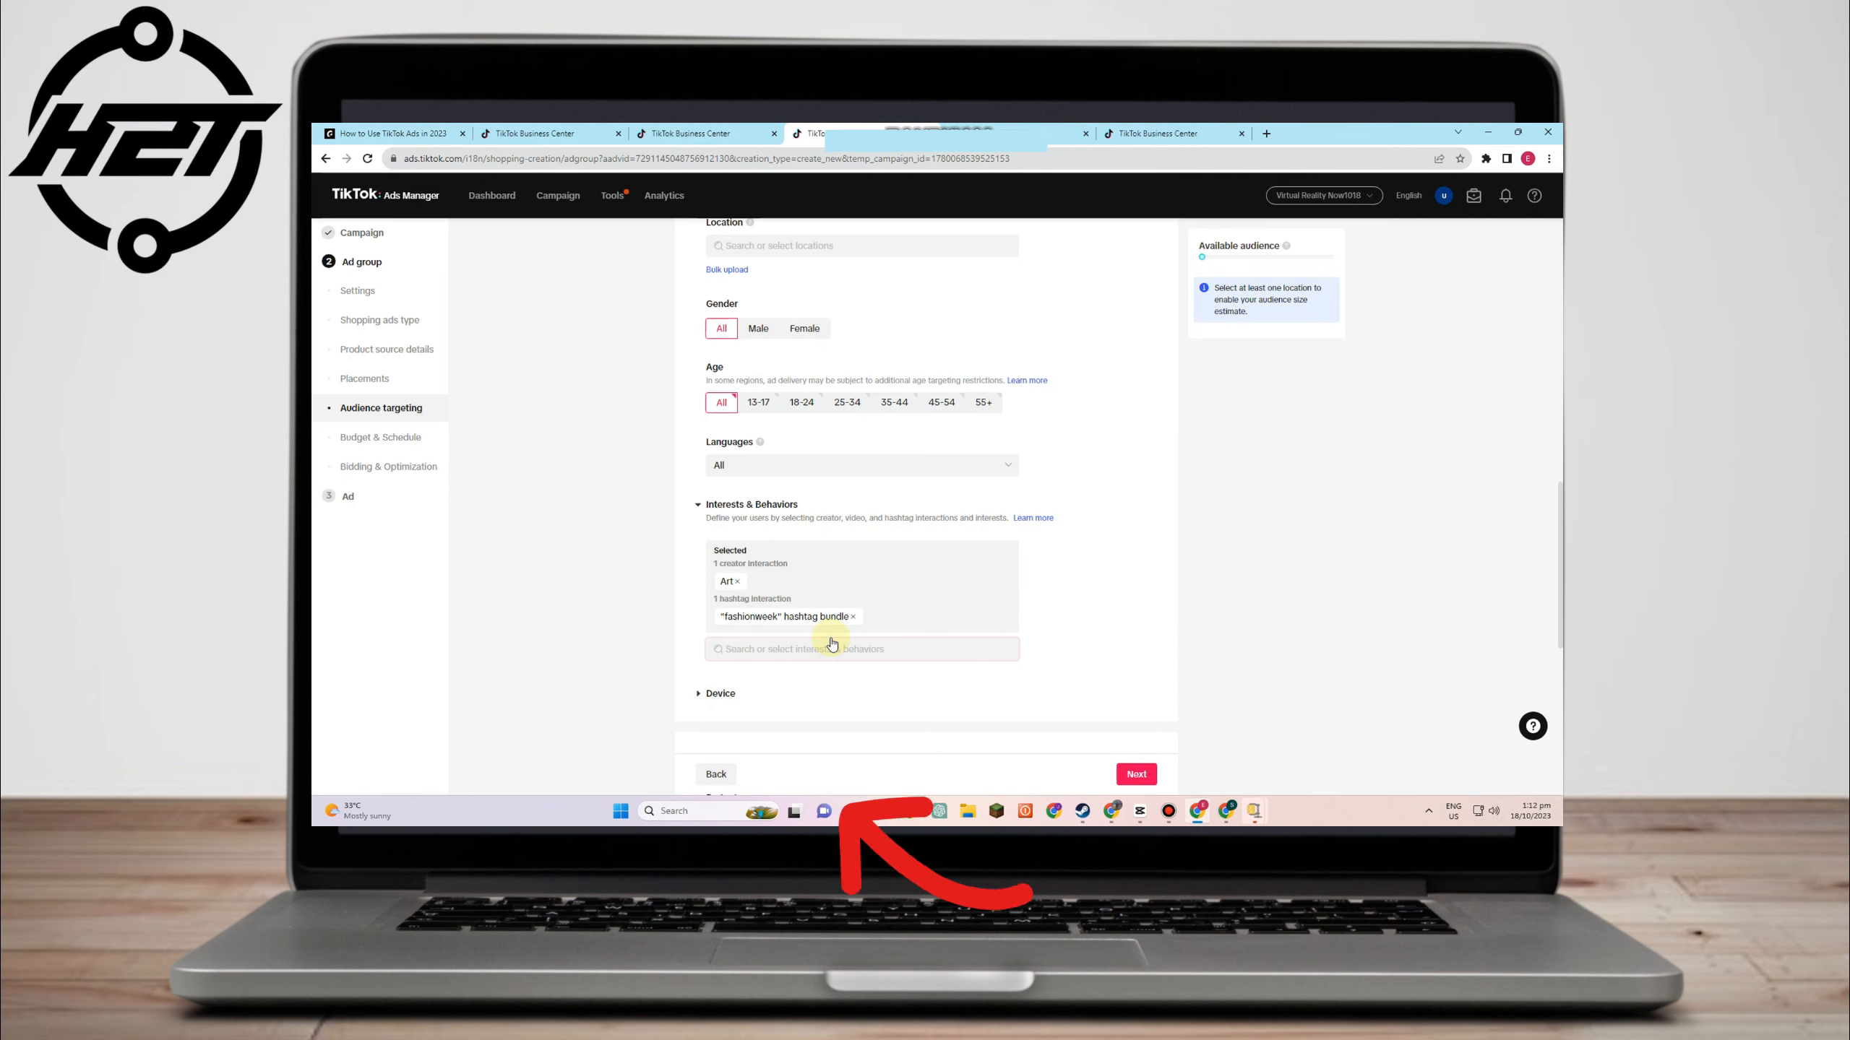
{"action": "type", "text": "virtual"}
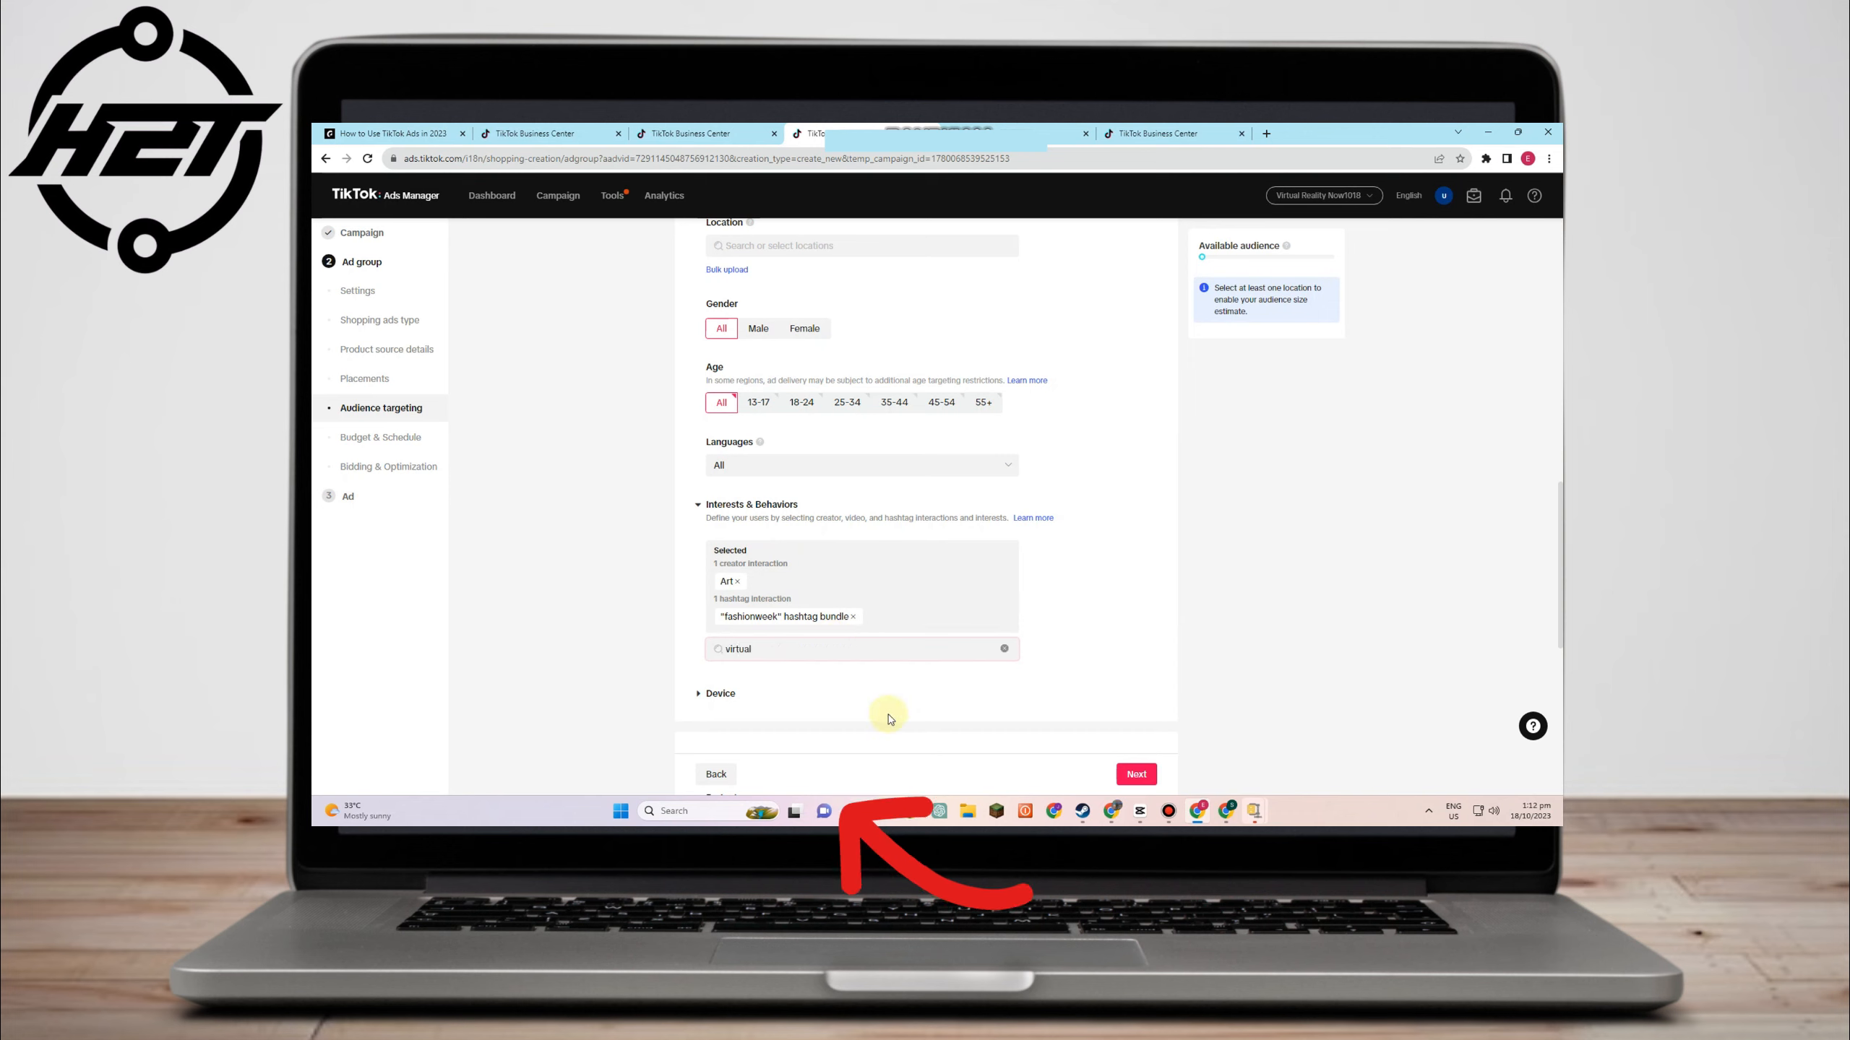
{"action": "left_click", "coordinate": [1004, 648]}
{"action": "scroll", "coordinate": [801, 634], "scroll_direction": "down", "scroll_amount": 1}
{"action": "left_click", "coordinate": [712, 628]}
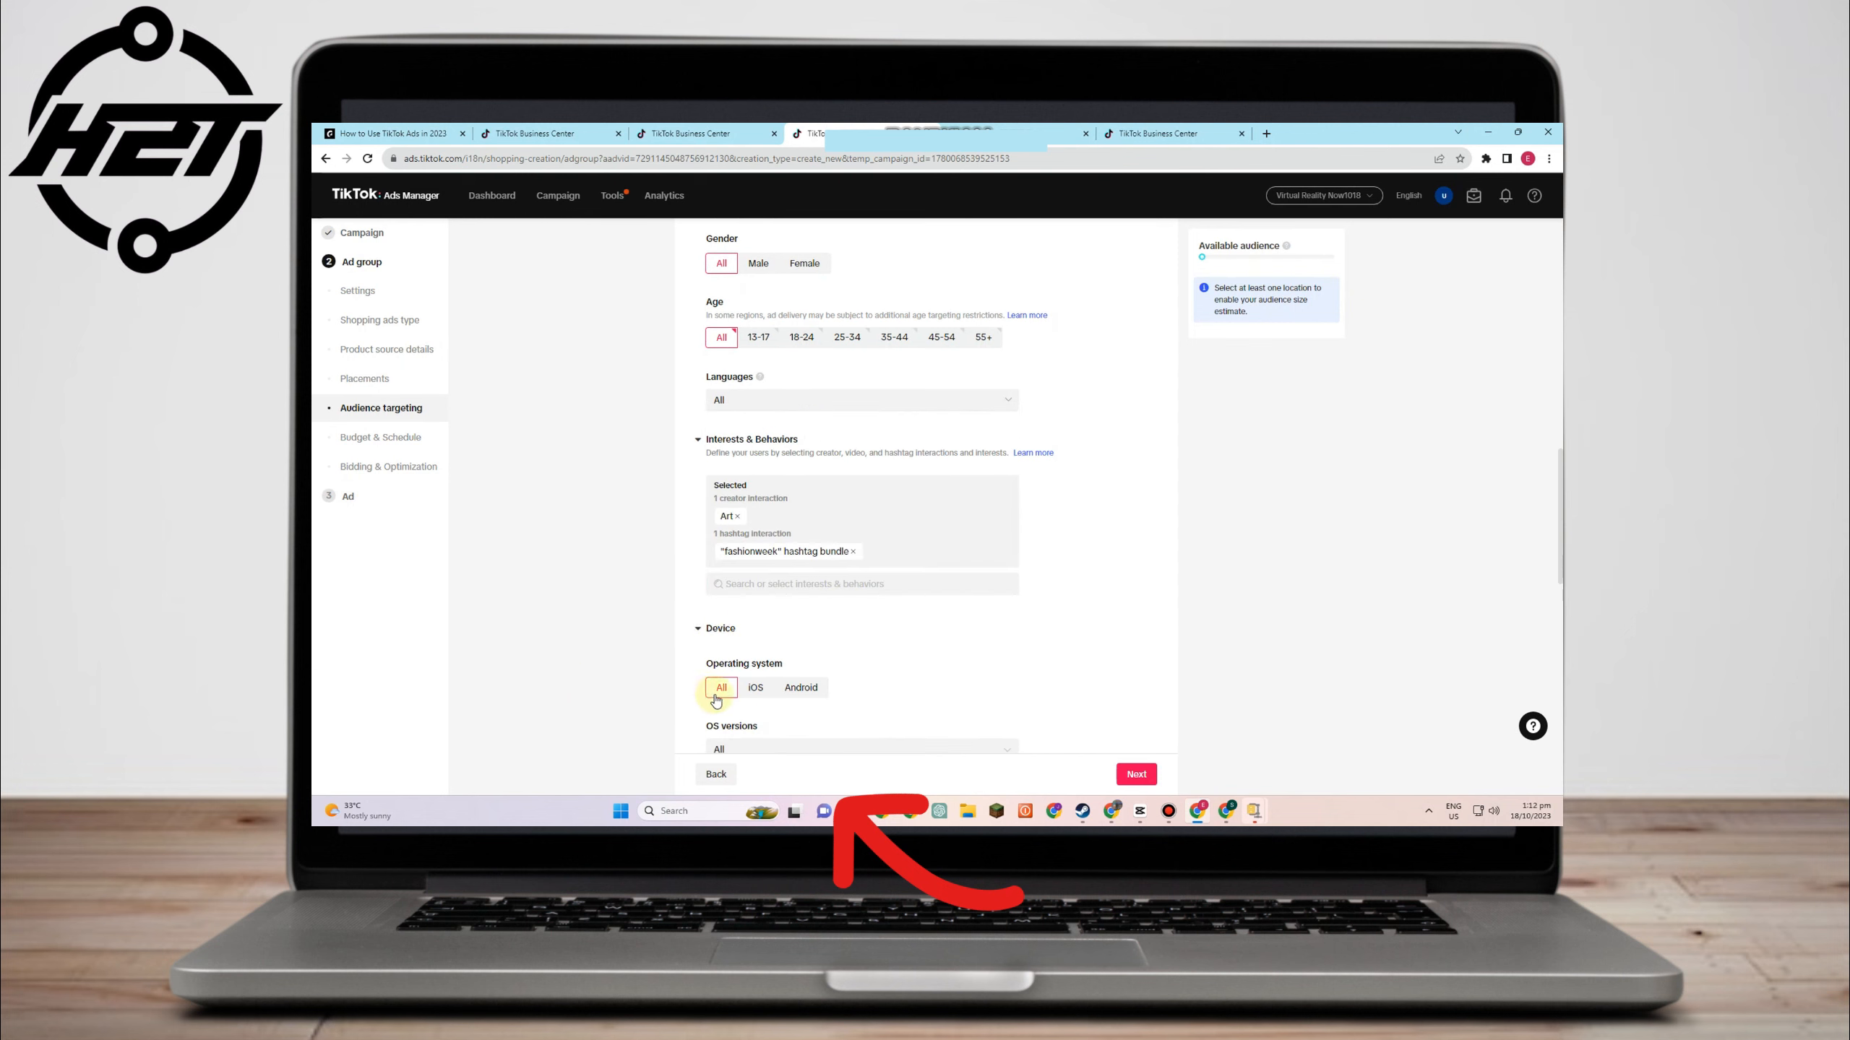
- Check the mobile carrier options under Device, which list none
{"action": "scroll", "coordinate": [779, 690], "scroll_direction": "down", "scroll_amount": 3}
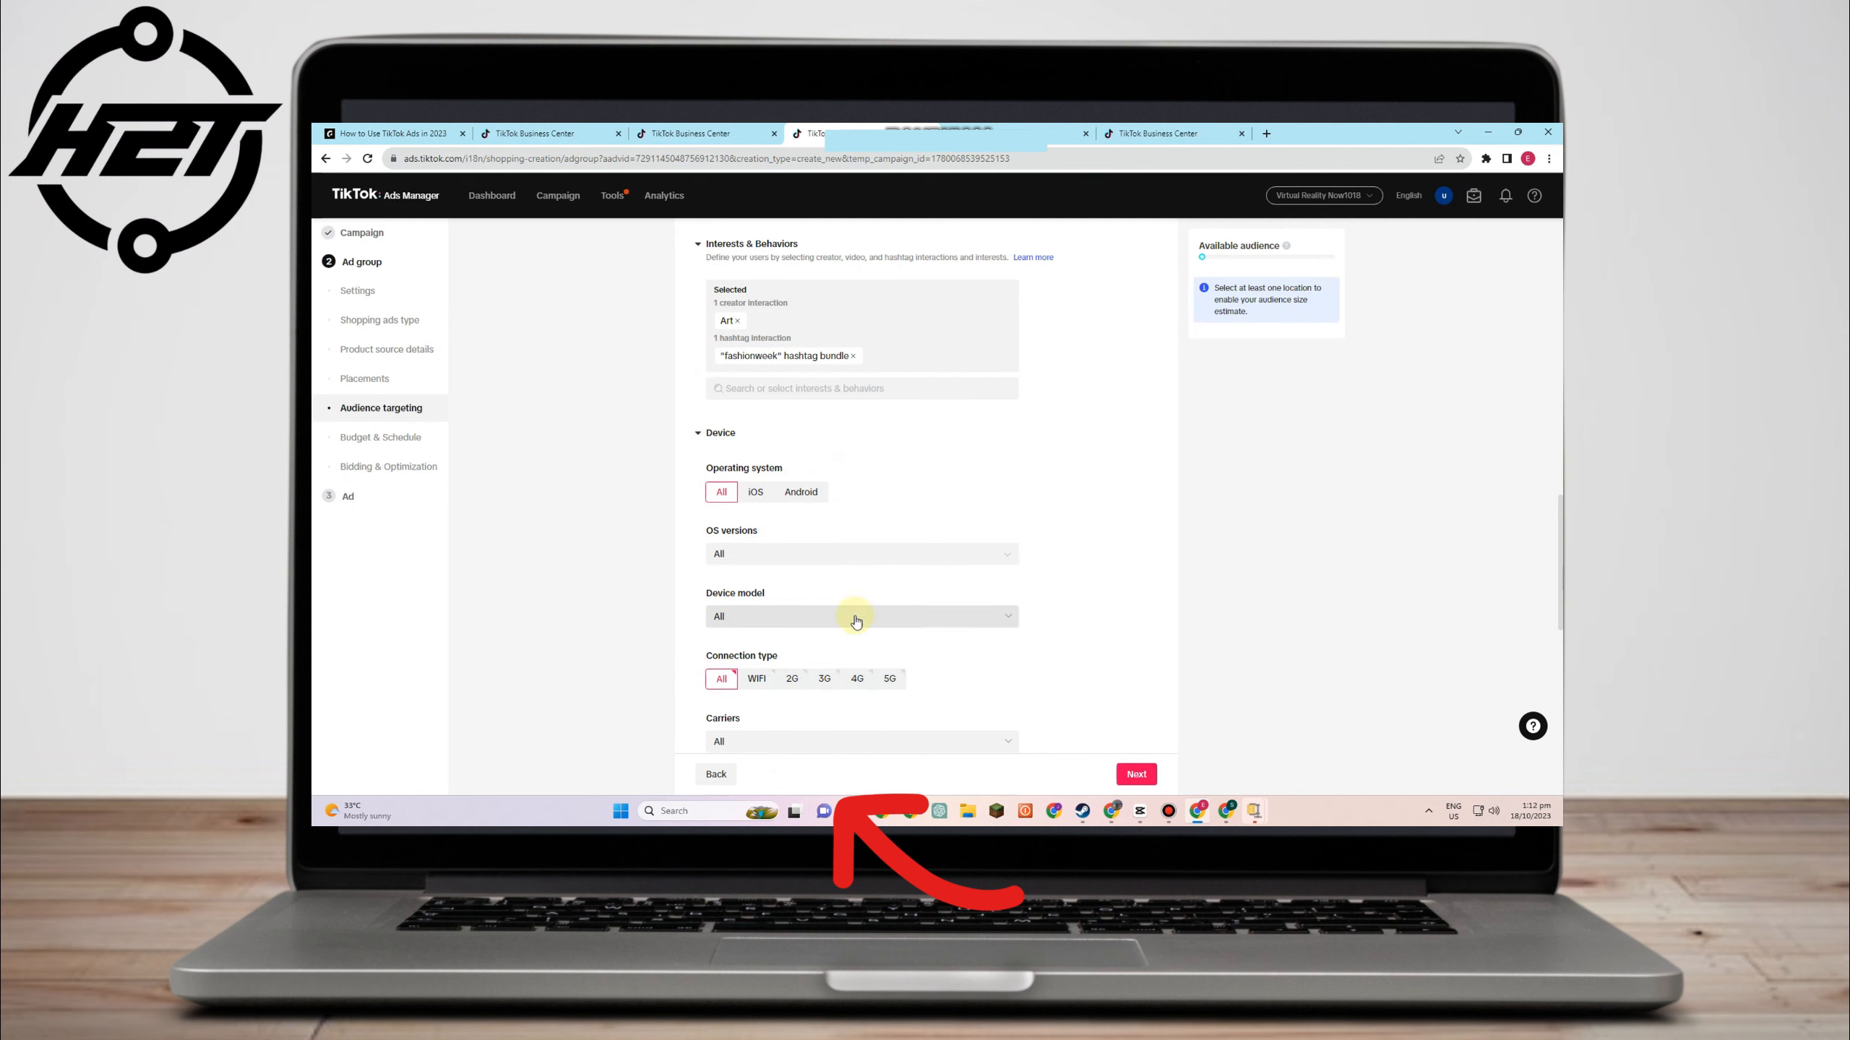
{"action": "scroll", "coordinate": [802, 619], "scroll_direction": "down", "scroll_amount": 2}
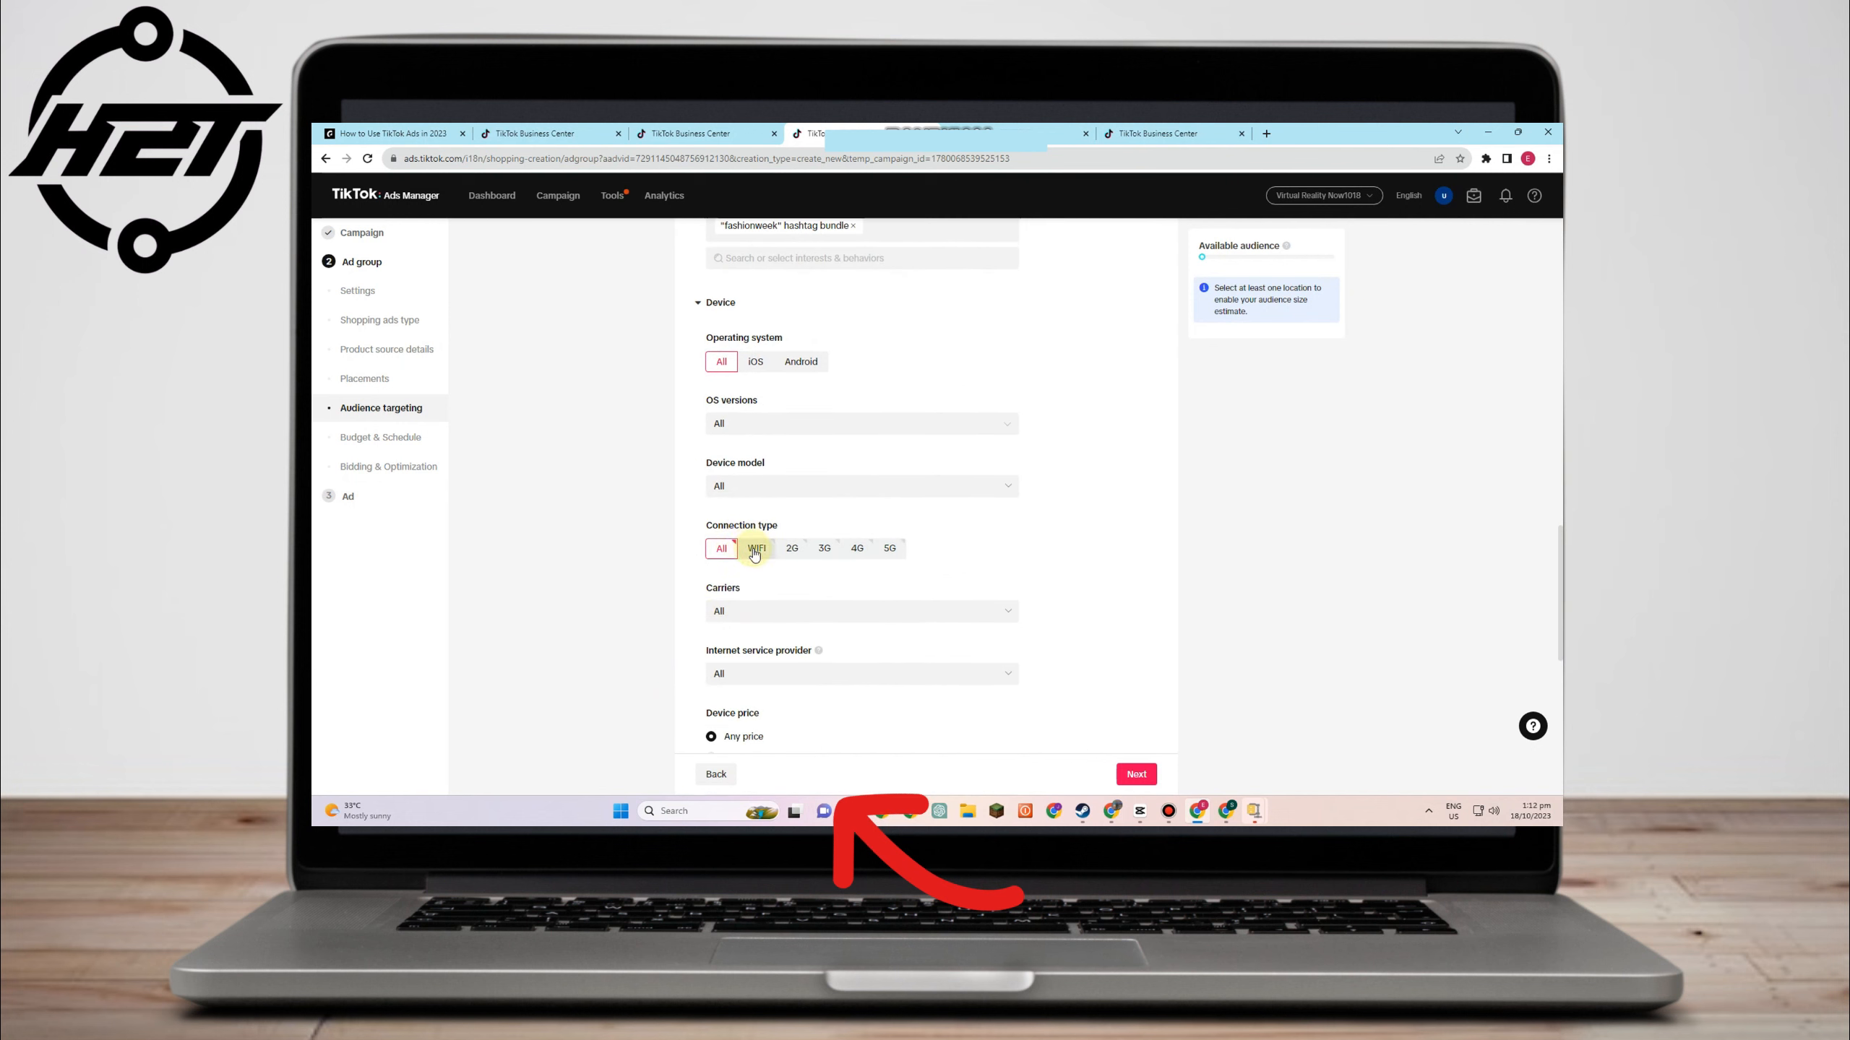
{"action": "left_click", "coordinate": [801, 621]}
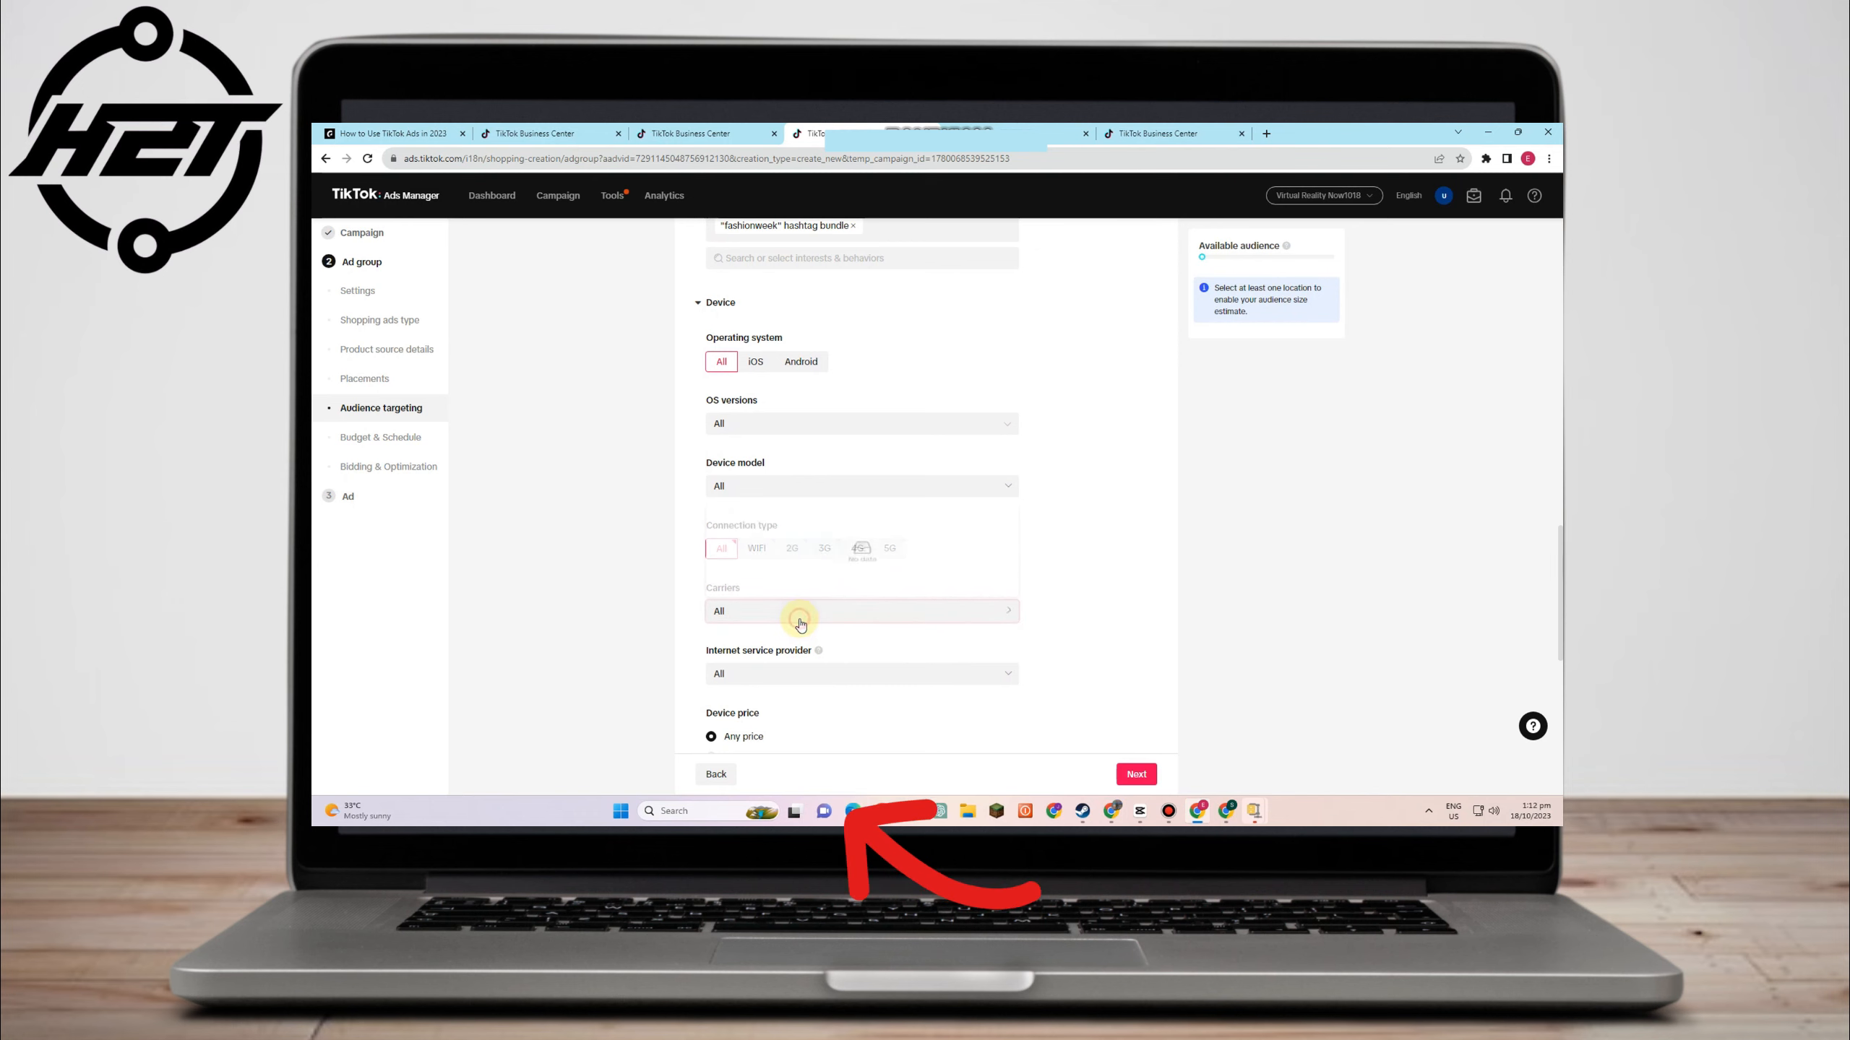
{"action": "left_click", "coordinate": [687, 616]}
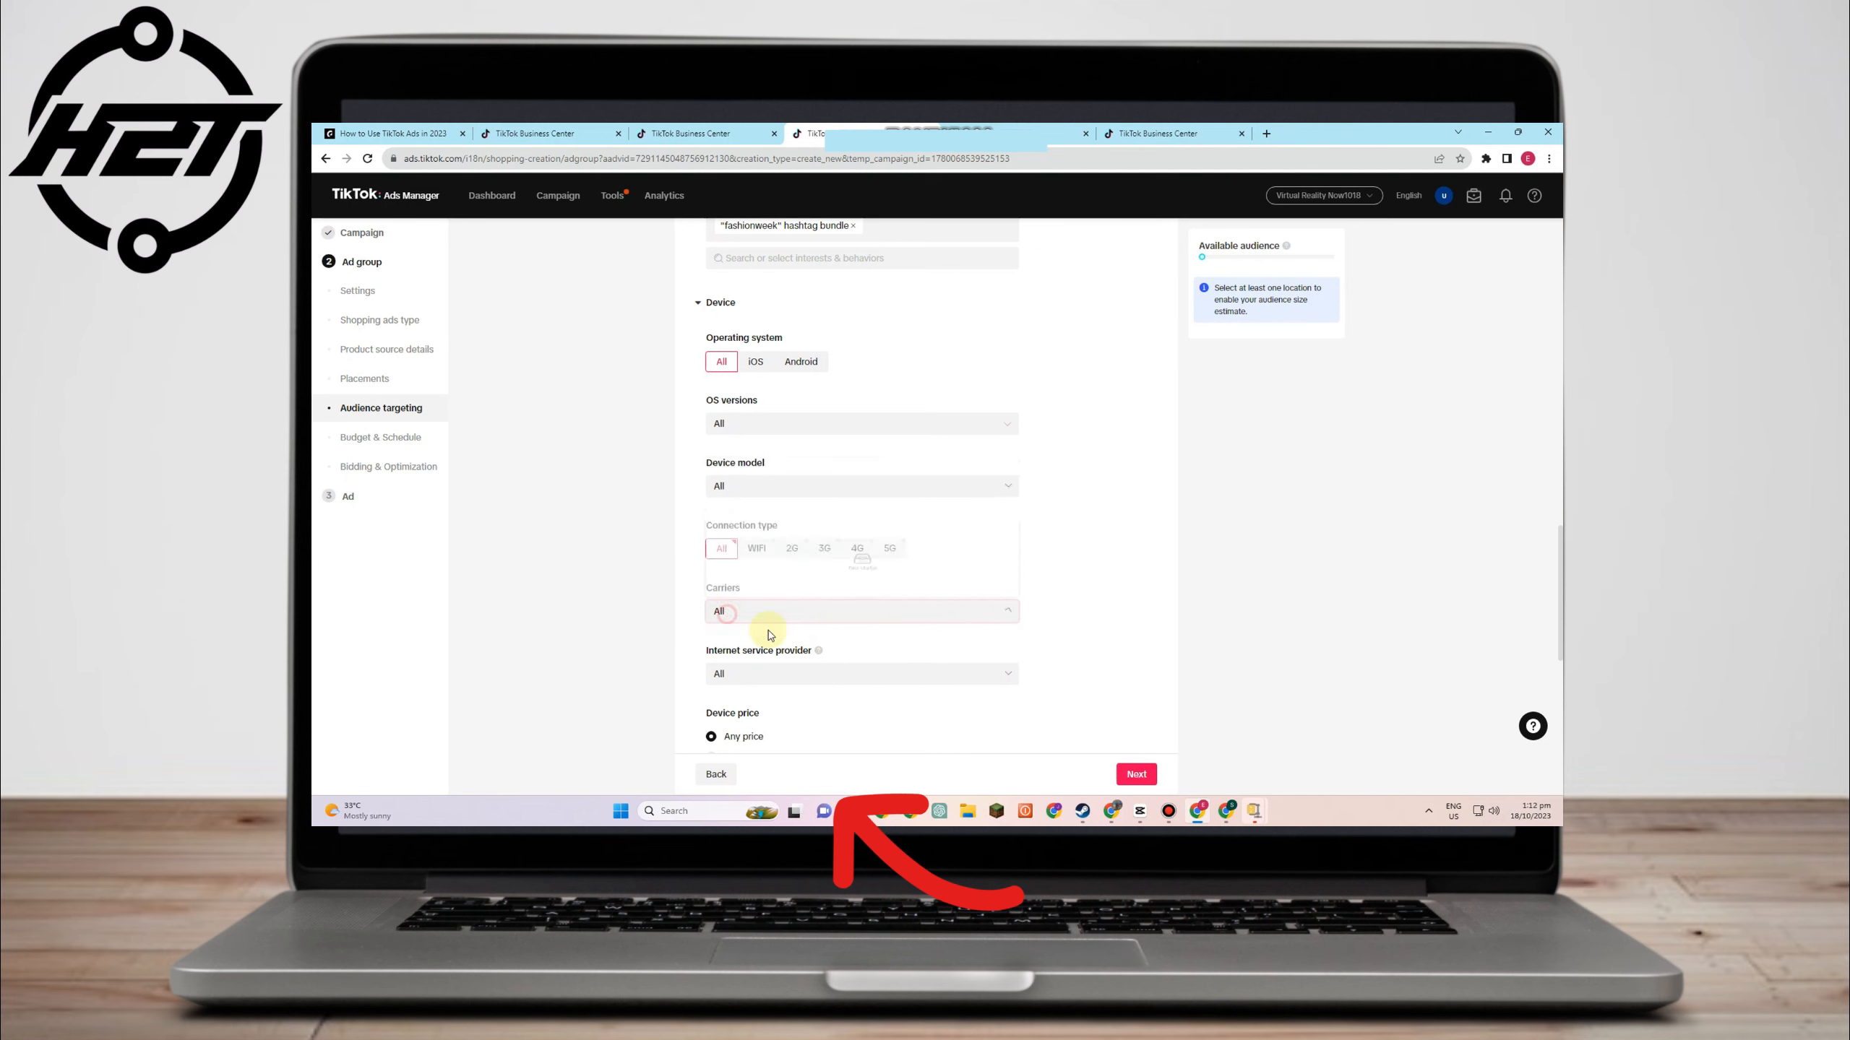
- Set the ad group's daily budget to 500 PHP
{"action": "scroll", "coordinate": [794, 633], "scroll_direction": "down", "scroll_amount": 2}
{"action": "scroll", "coordinate": [743, 619], "scroll_direction": "down", "scroll_amount": 1}
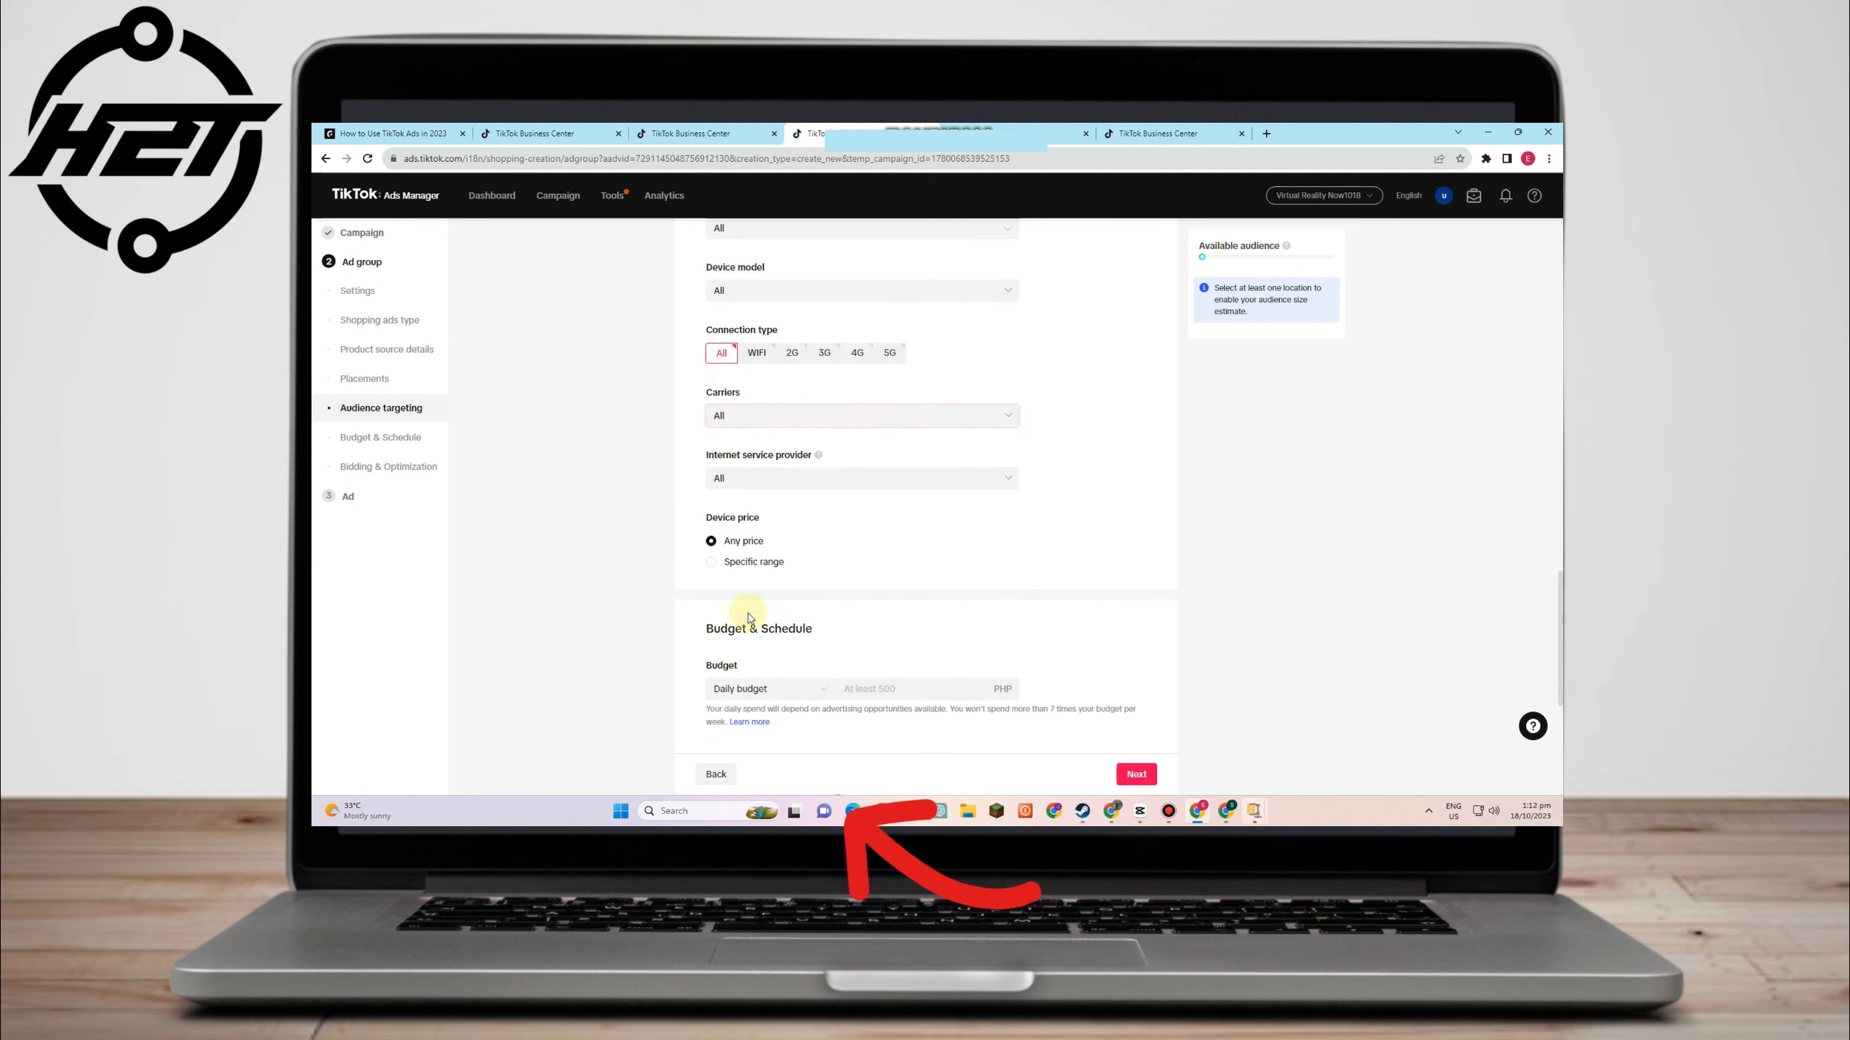
{"action": "scroll", "coordinate": [762, 604], "scroll_direction": "down", "scroll_amount": 2}
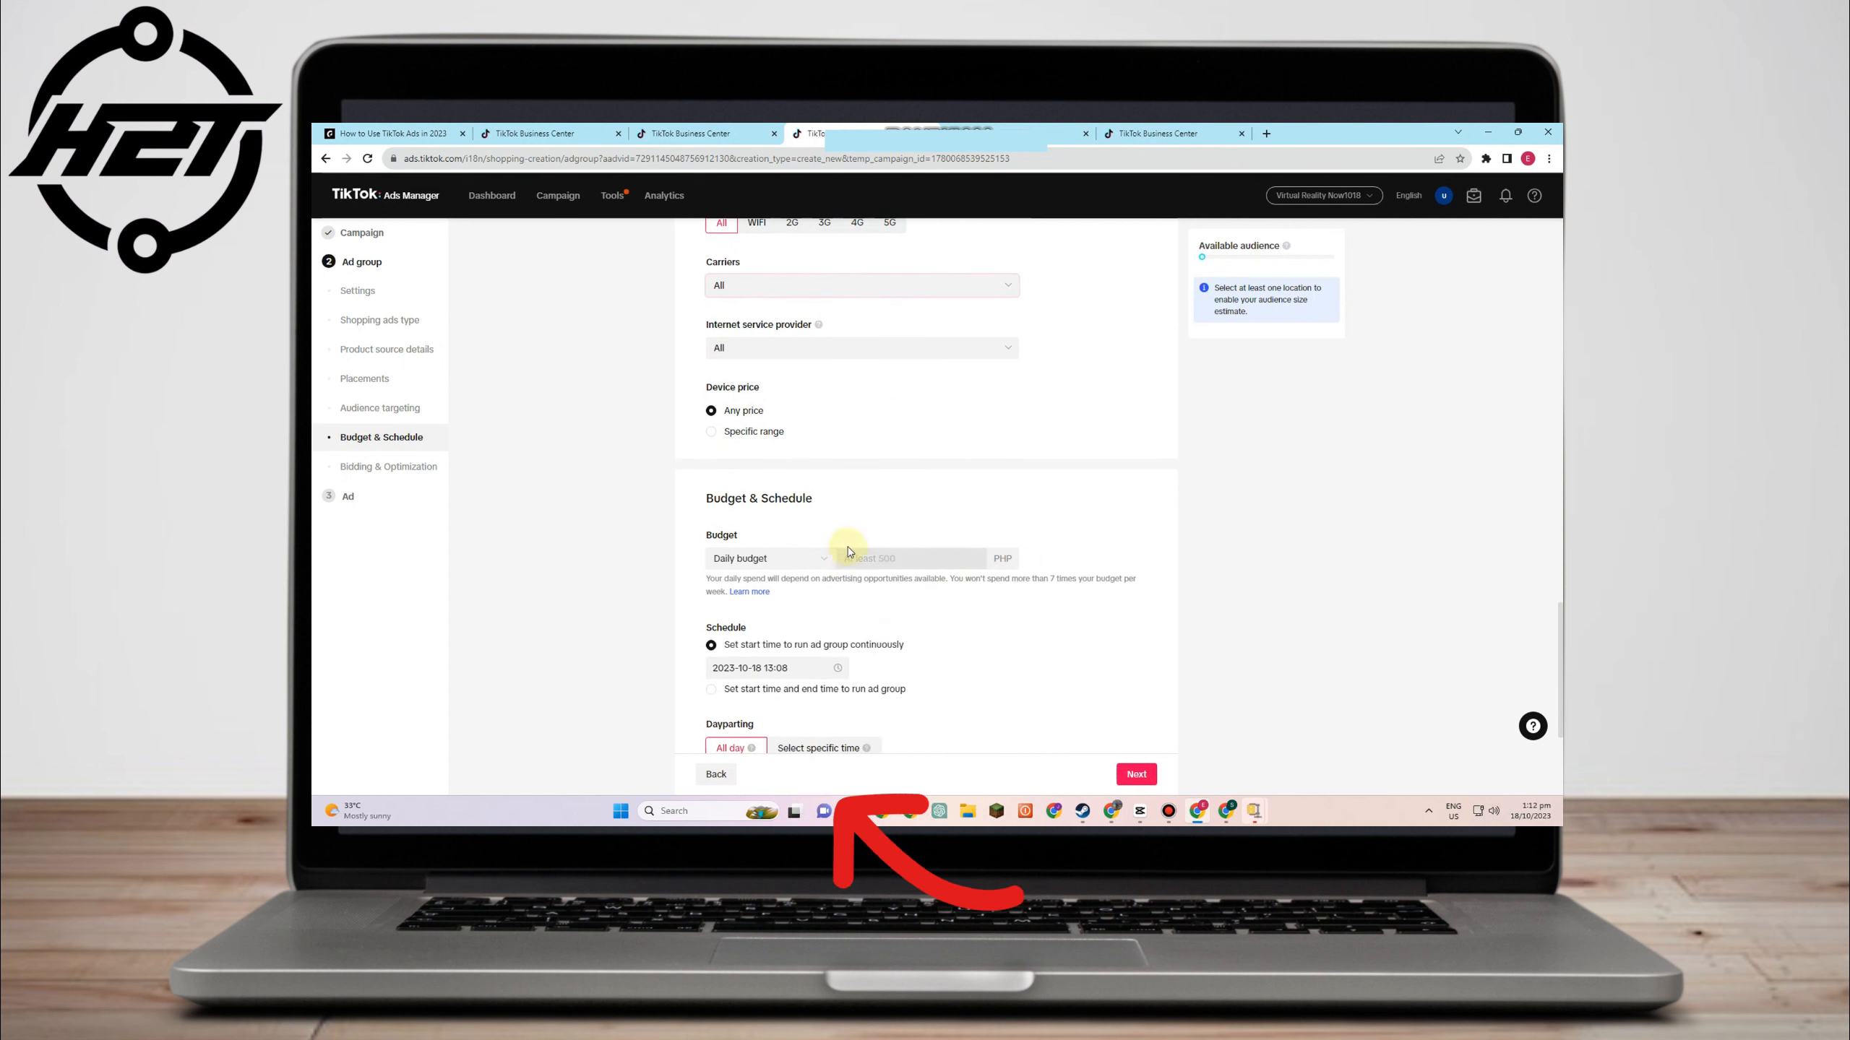
{"action": "left_click", "coordinate": [896, 558]}
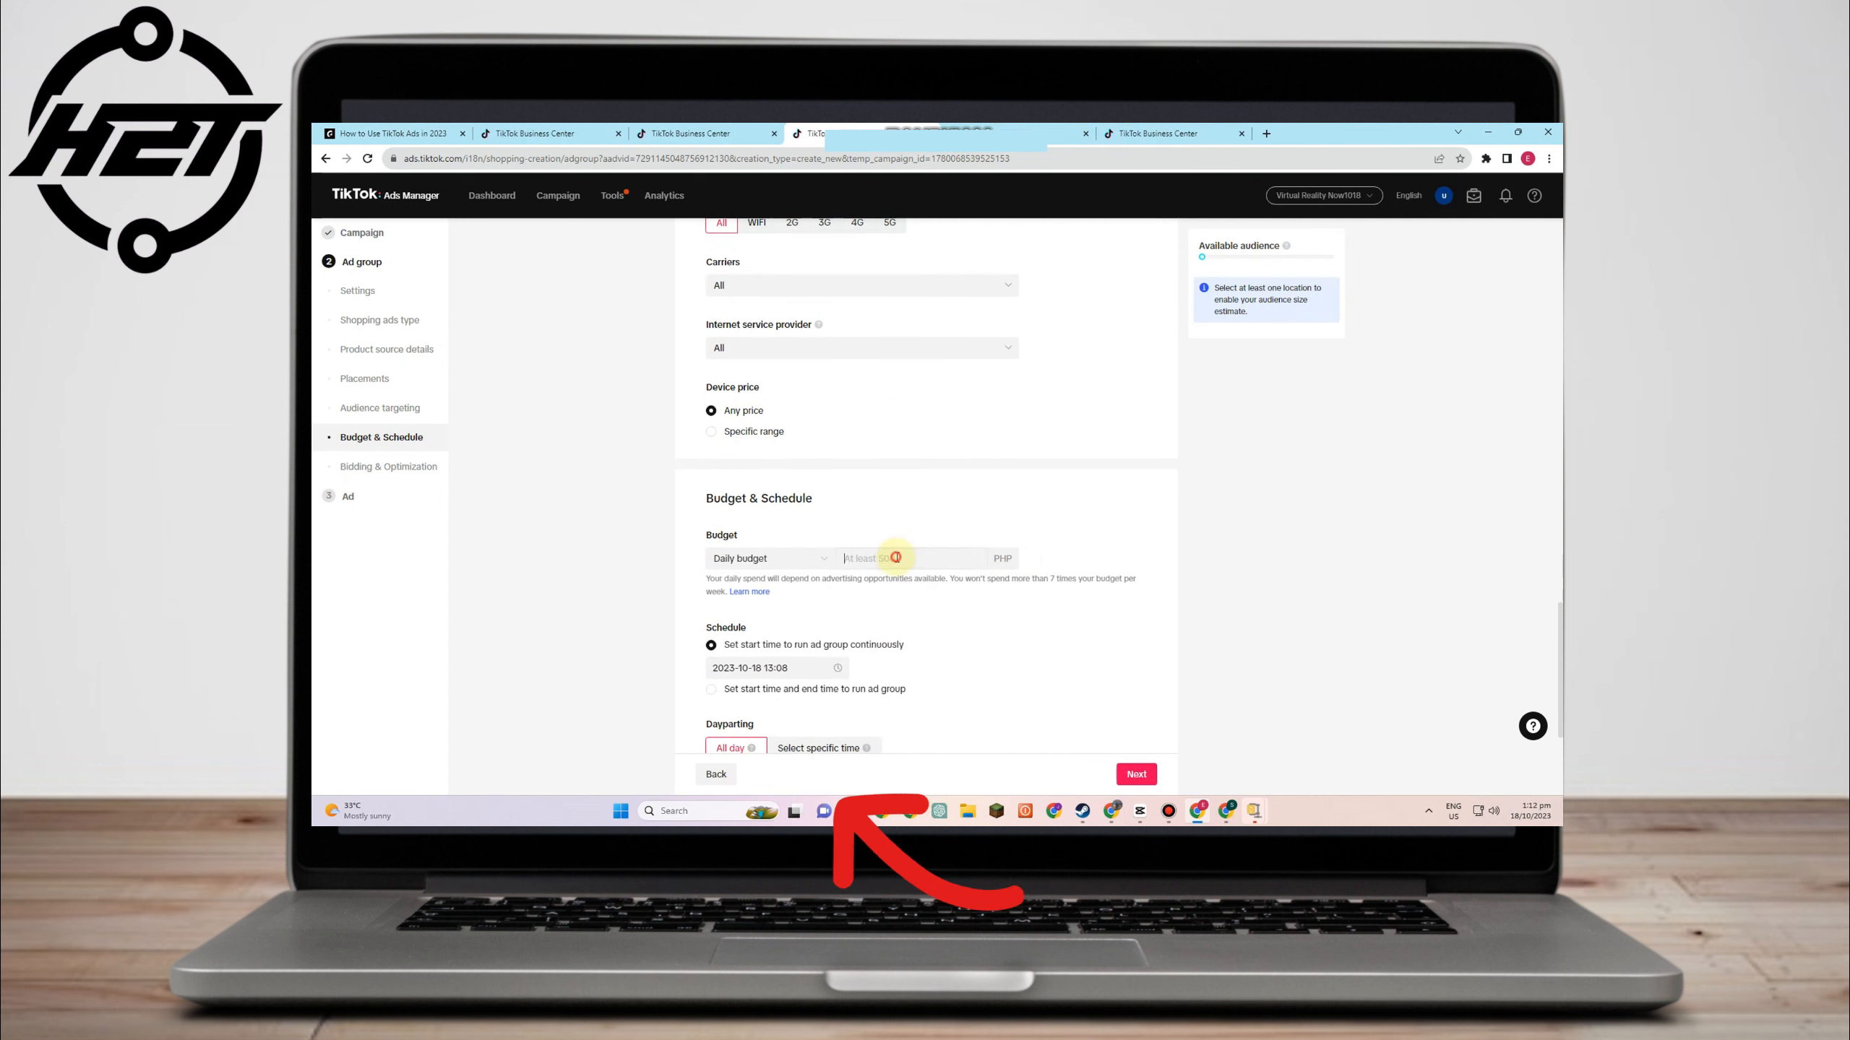
{"action": "type", "text": "500"}
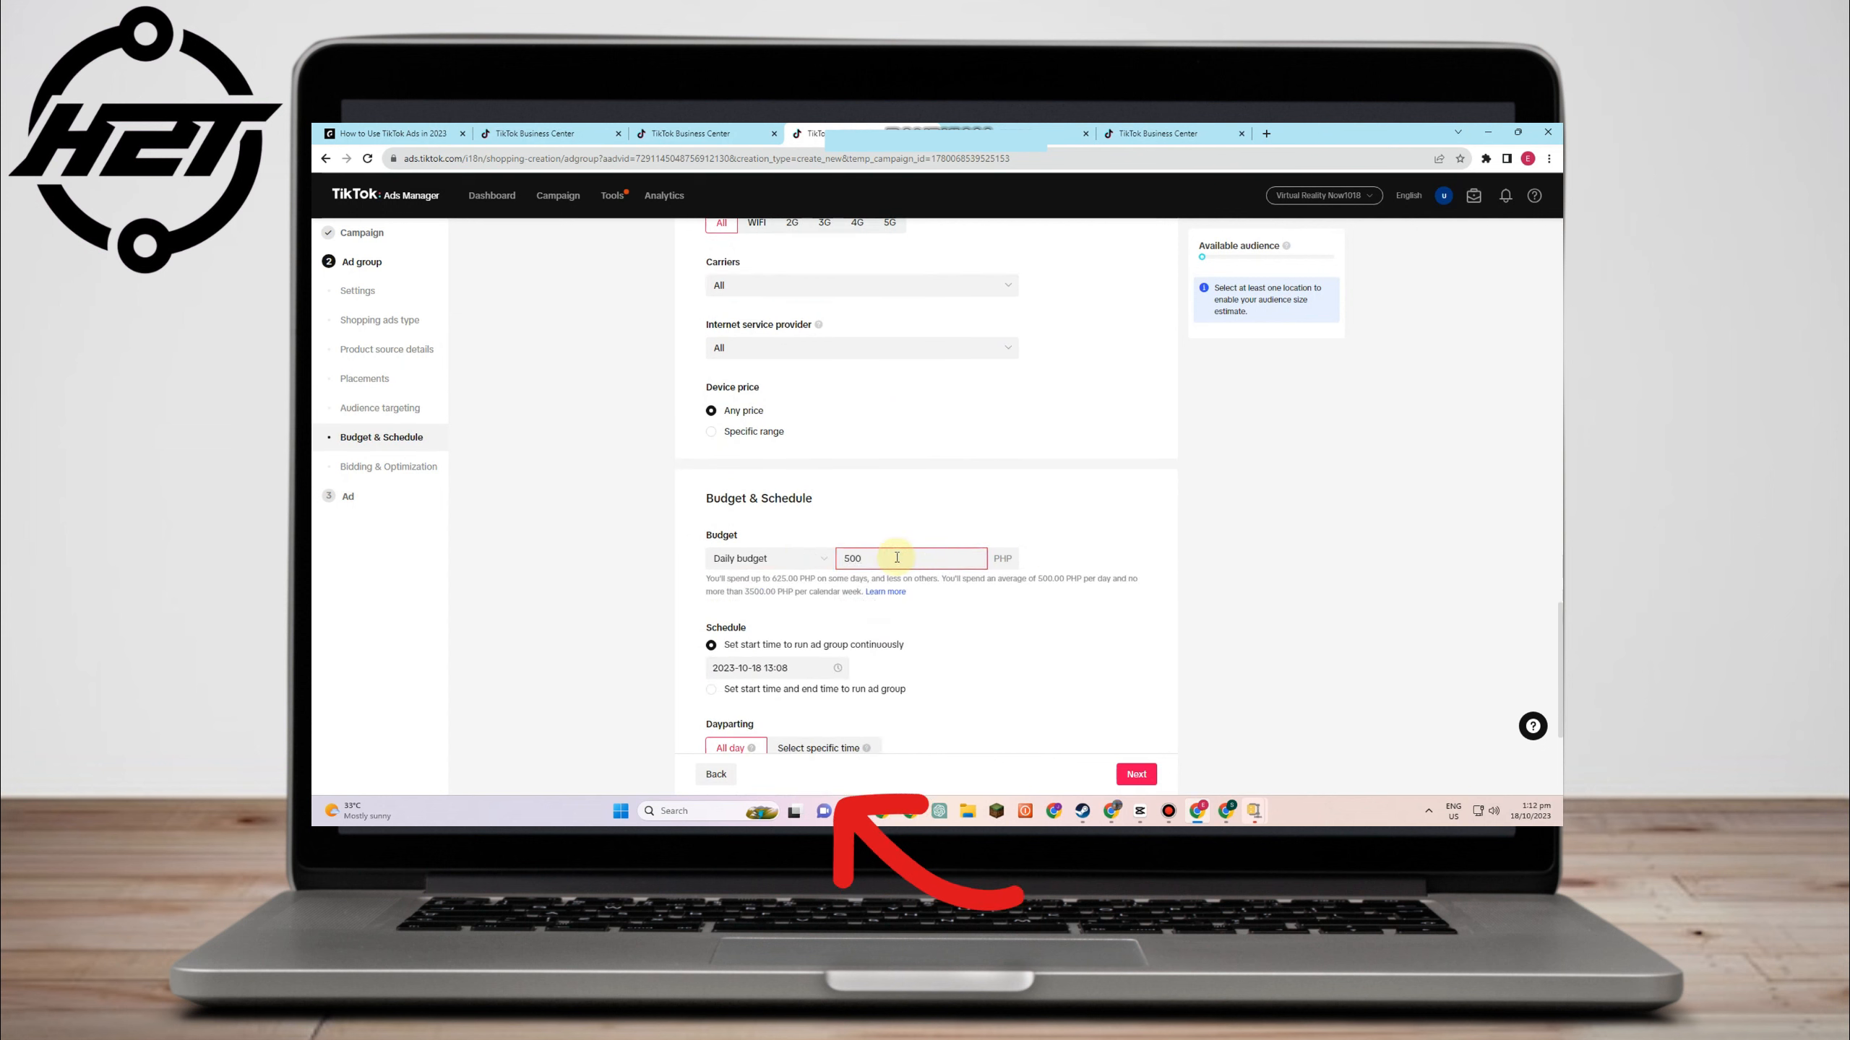
{"action": "scroll", "coordinate": [1063, 521], "scroll_direction": "down", "scroll_amount": 3}
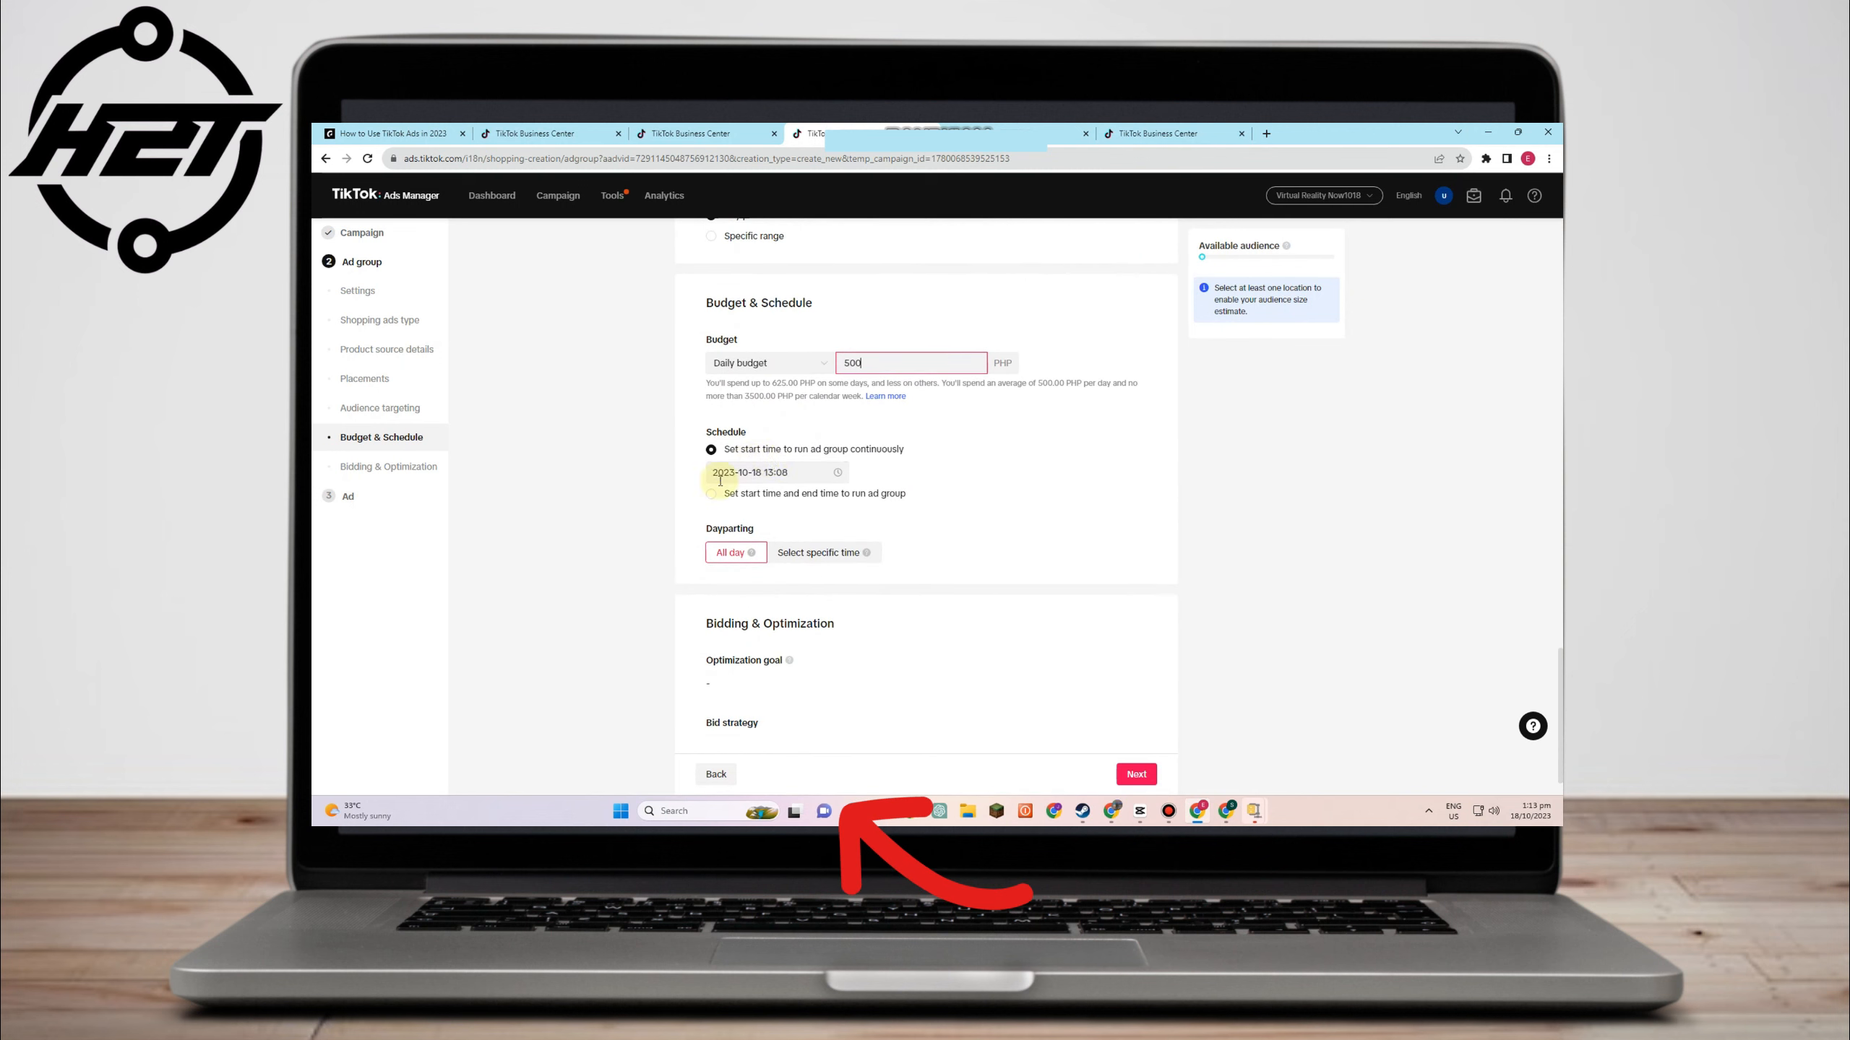
{"action": "left_click", "coordinate": [763, 474]}
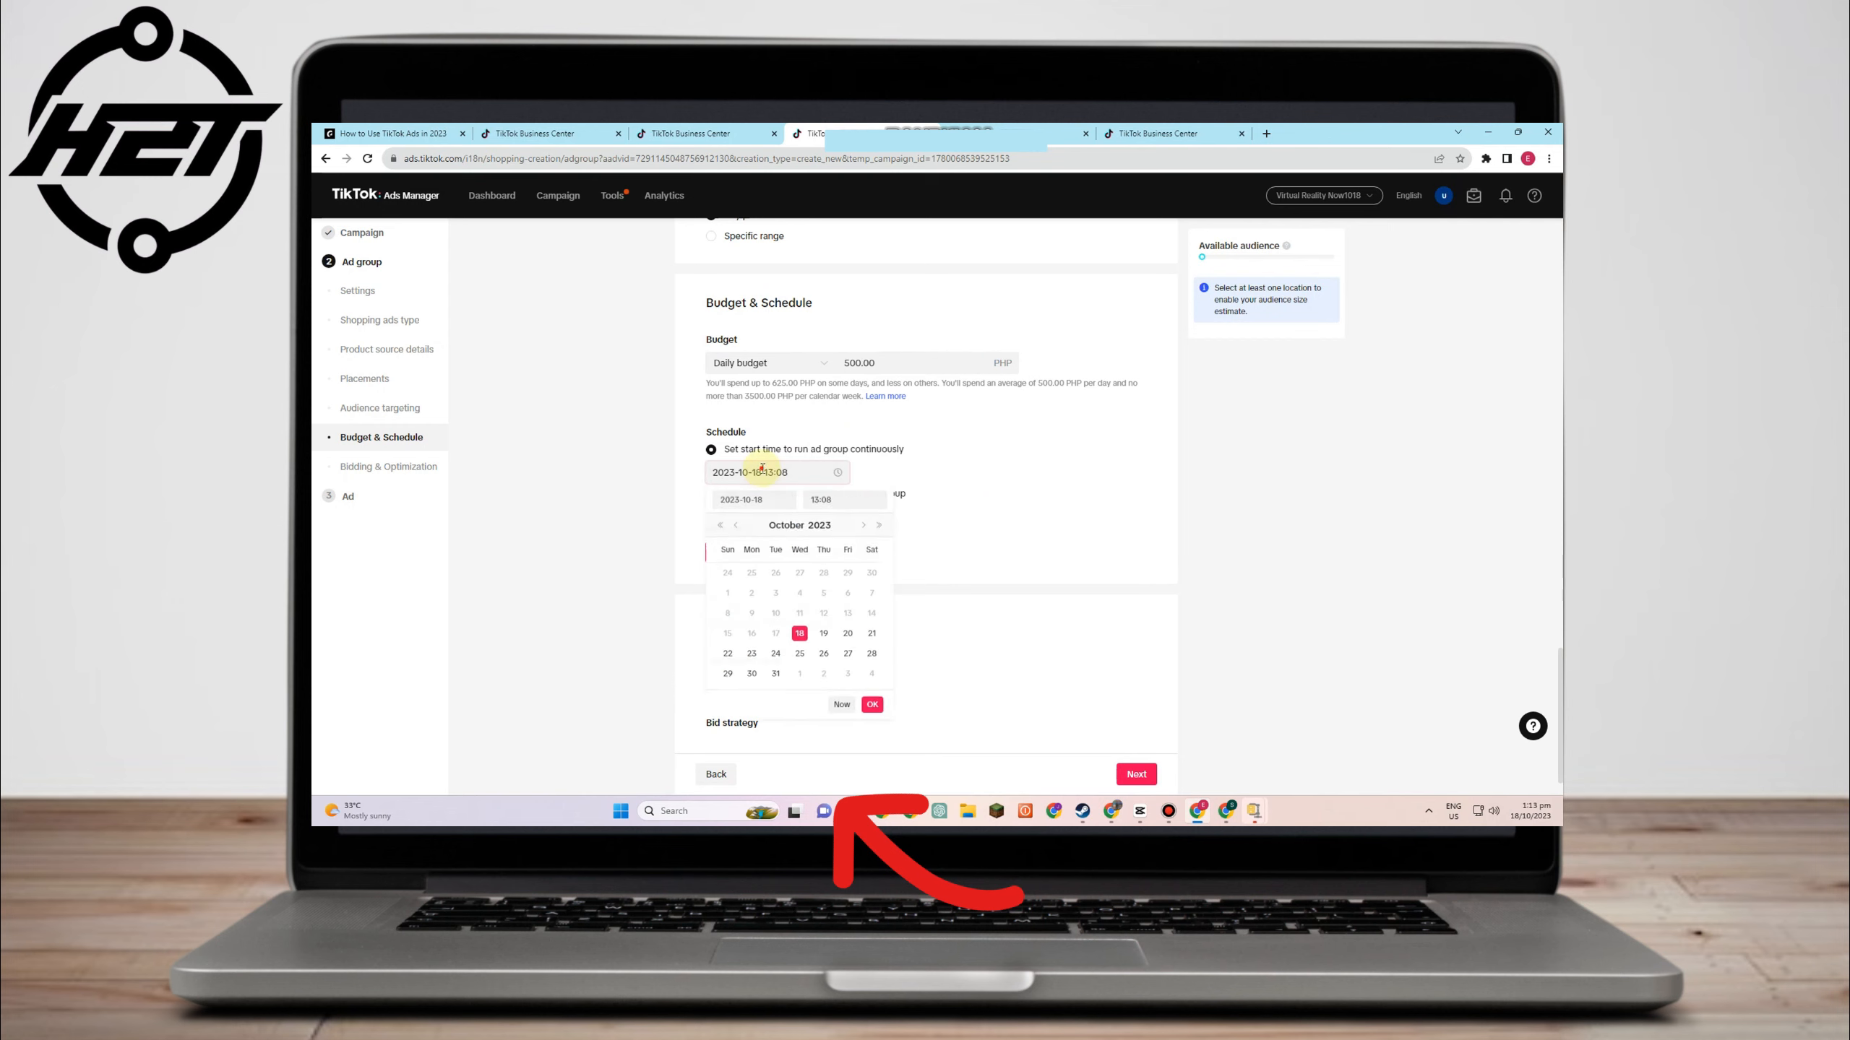
{"action": "left_click", "coordinate": [847, 638]}
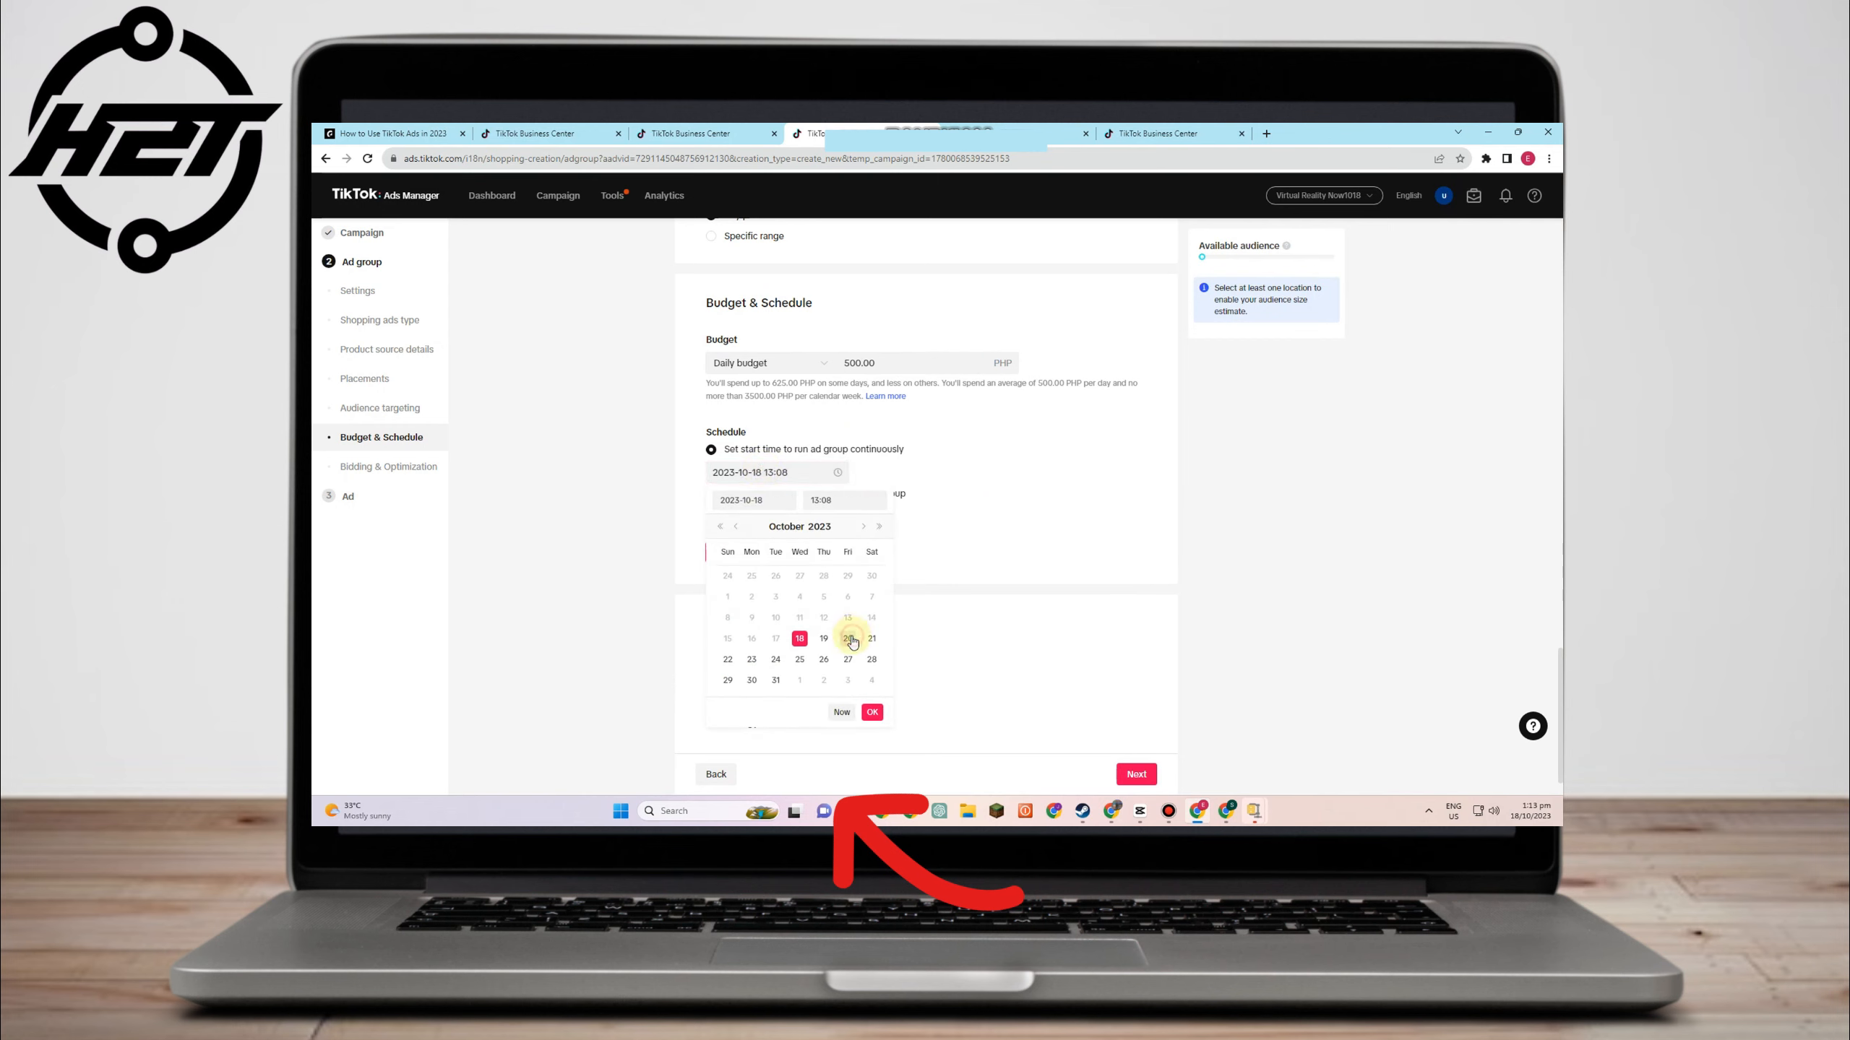
{"action": "left_click", "coordinate": [933, 449]}
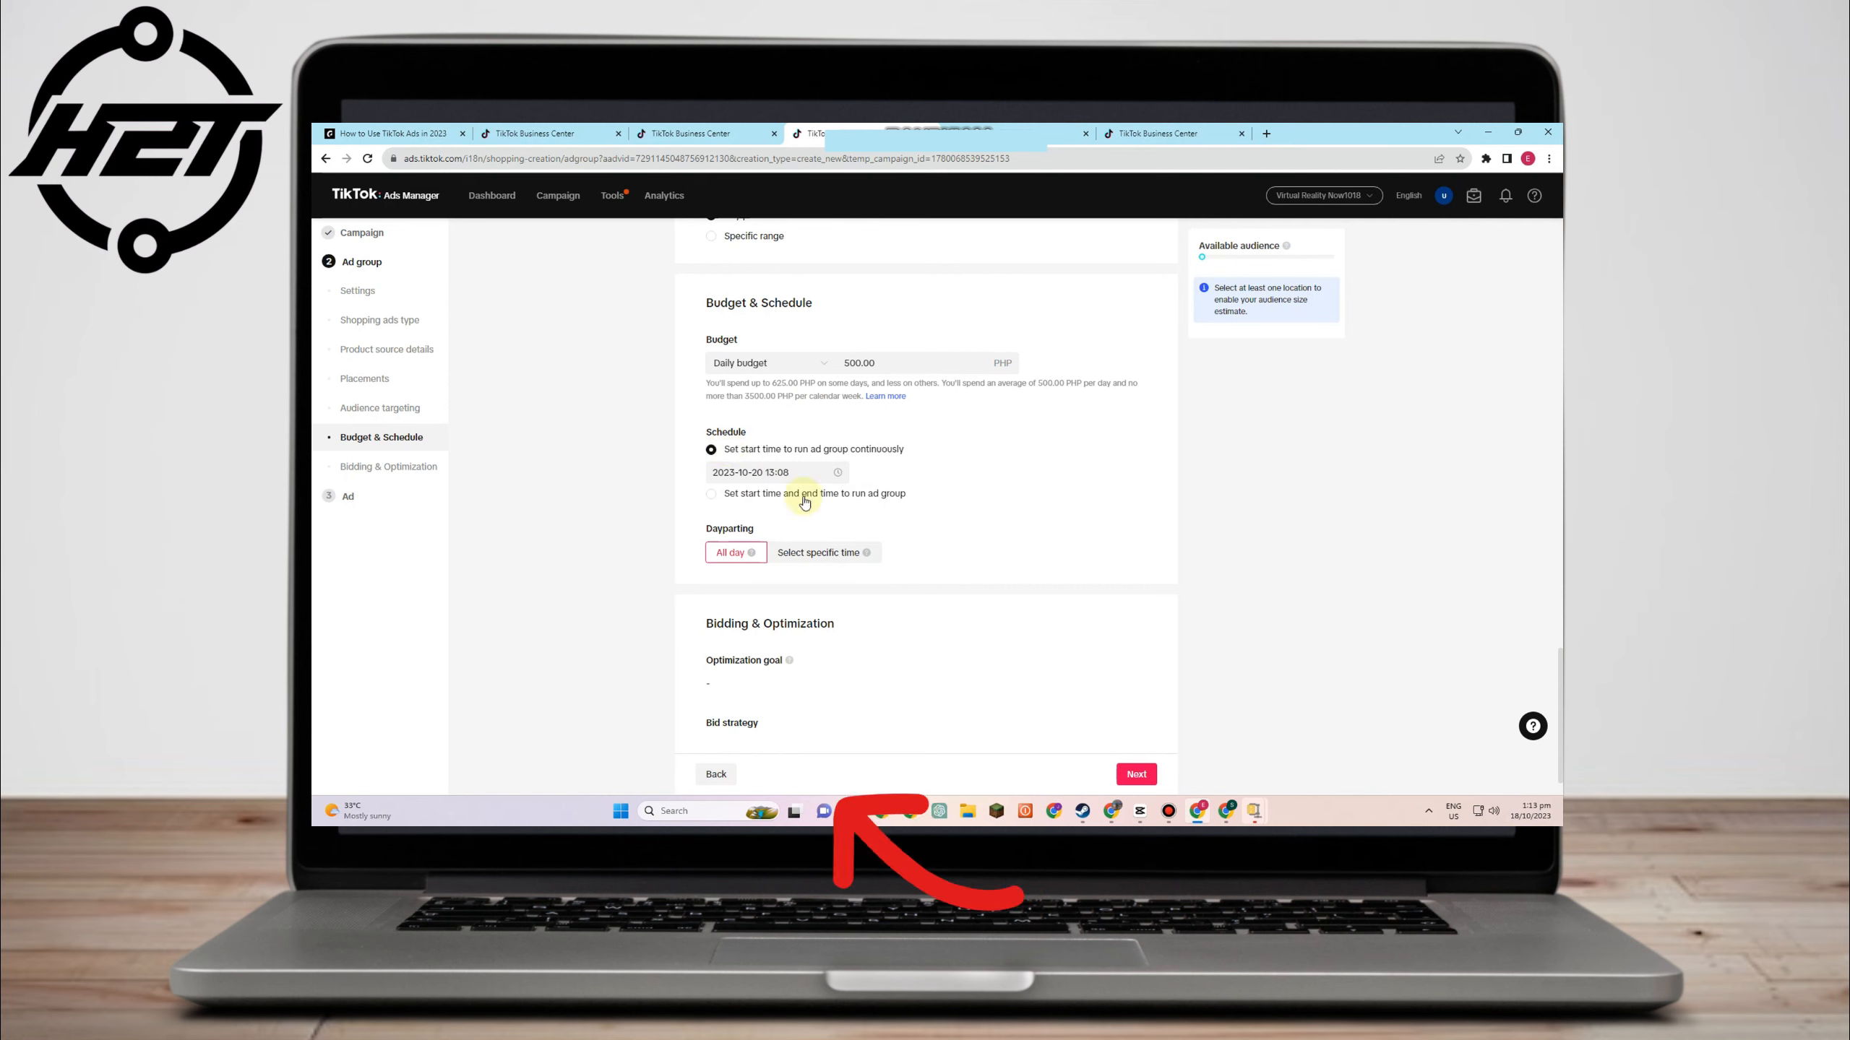
{"action": "left_click", "coordinate": [721, 503]}
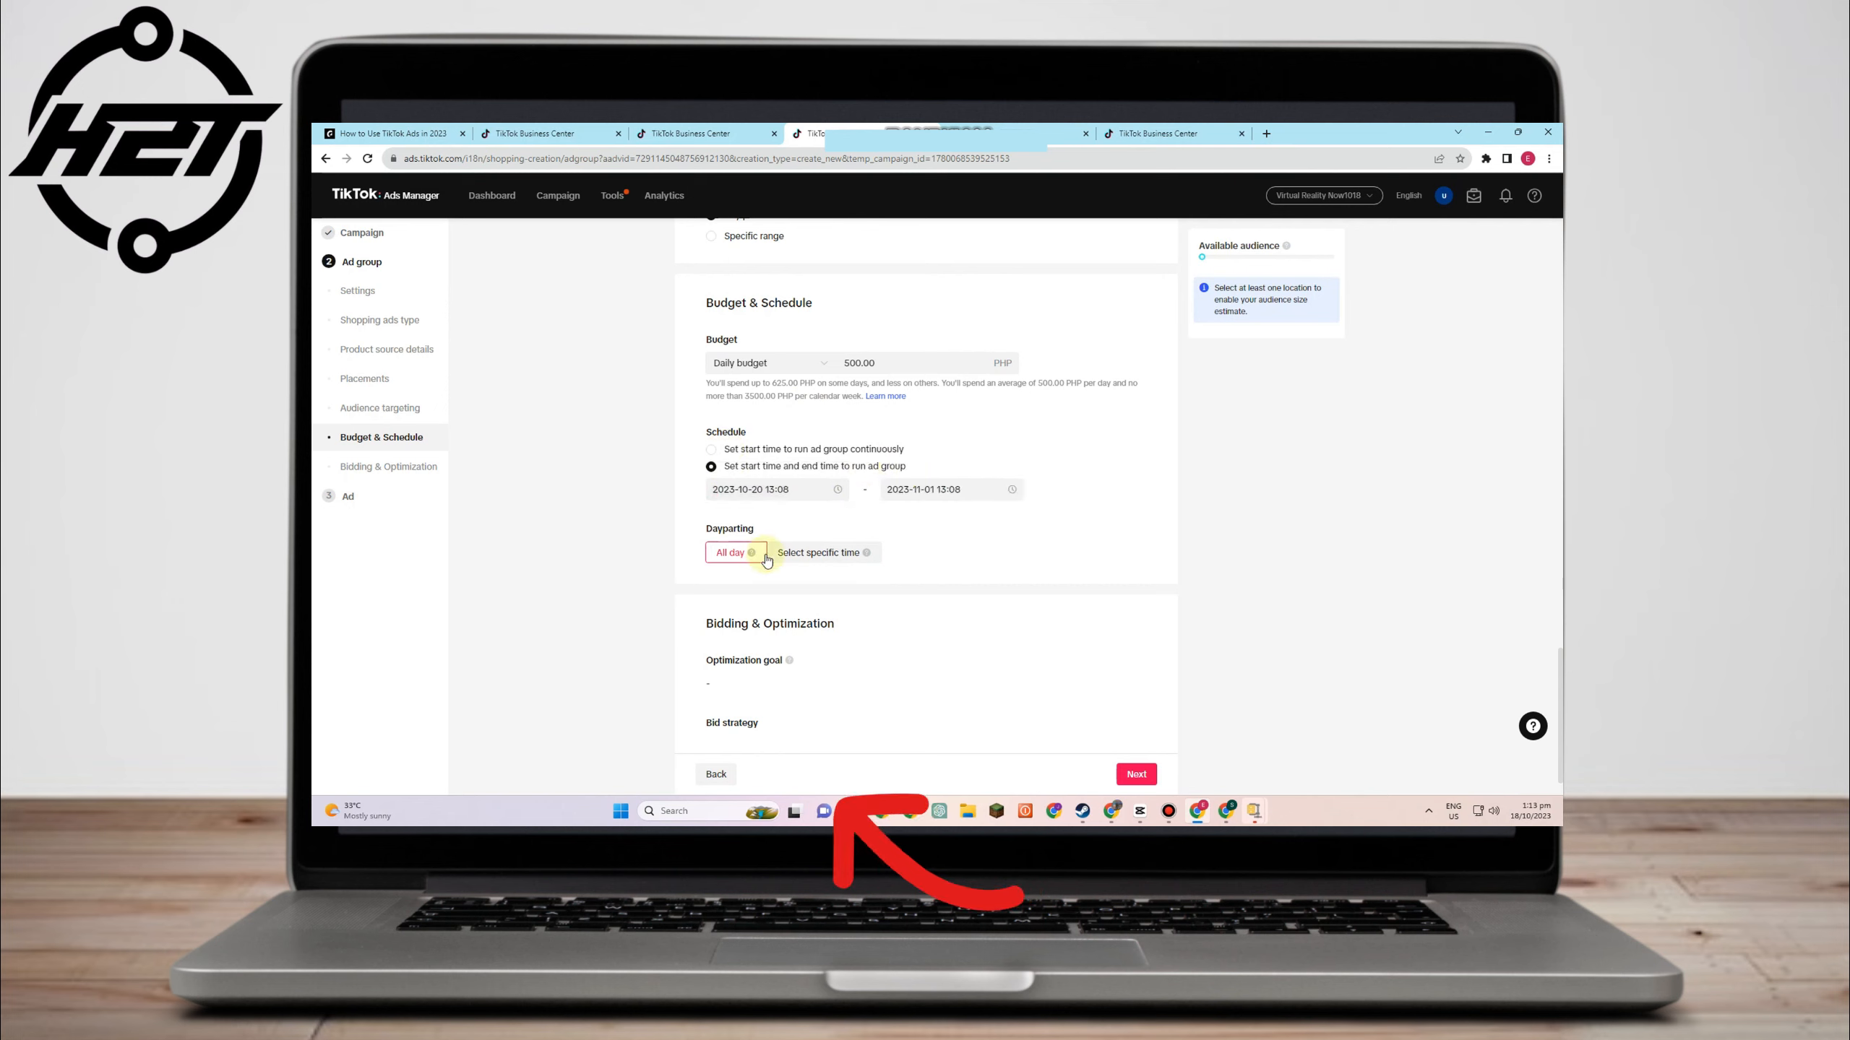
{"action": "left_click", "coordinate": [829, 557]}
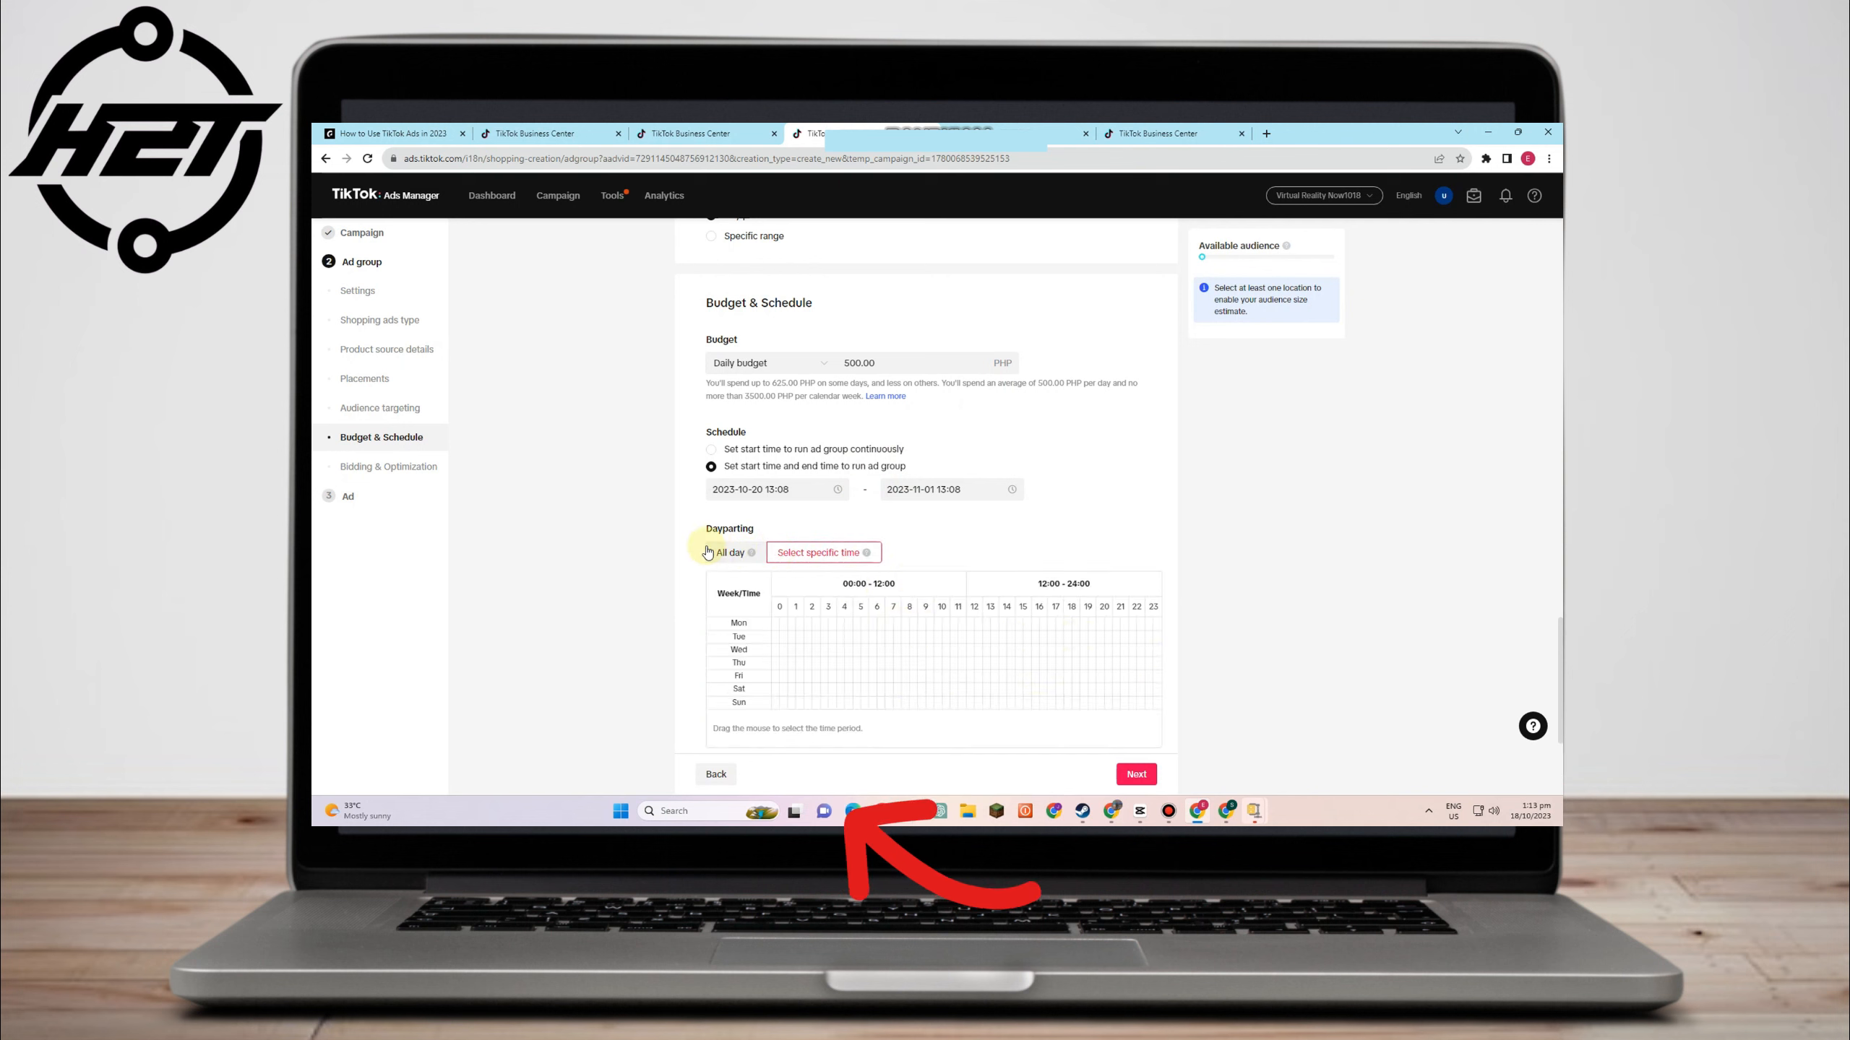
{"action": "left_click", "coordinate": [730, 552]}
{"action": "scroll", "coordinate": [958, 561], "scroll_direction": "down", "scroll_amount": 1}
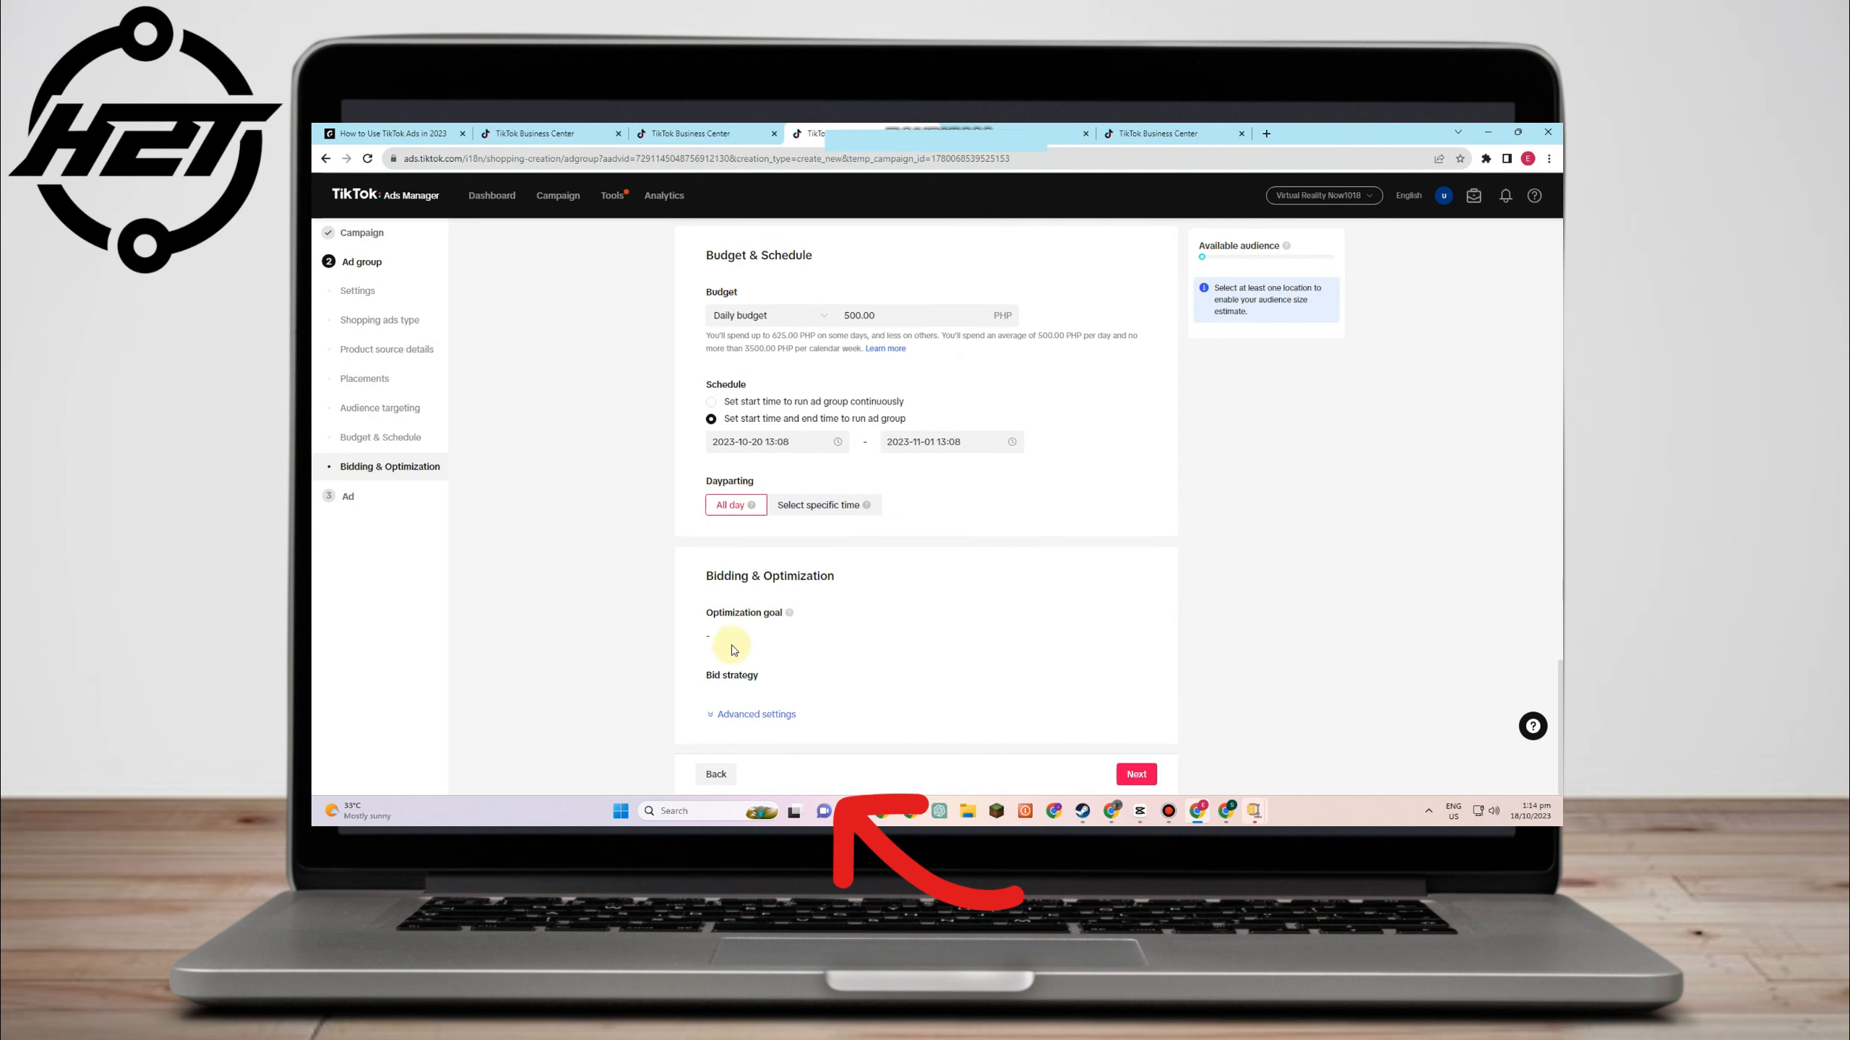
- Expand the advanced bidding settings and attempt to proceed, dismissing the empty shop list
{"action": "left_click", "coordinate": [757, 714]}
{"action": "scroll", "coordinate": [802, 700], "scroll_direction": "down", "scroll_amount": 2}
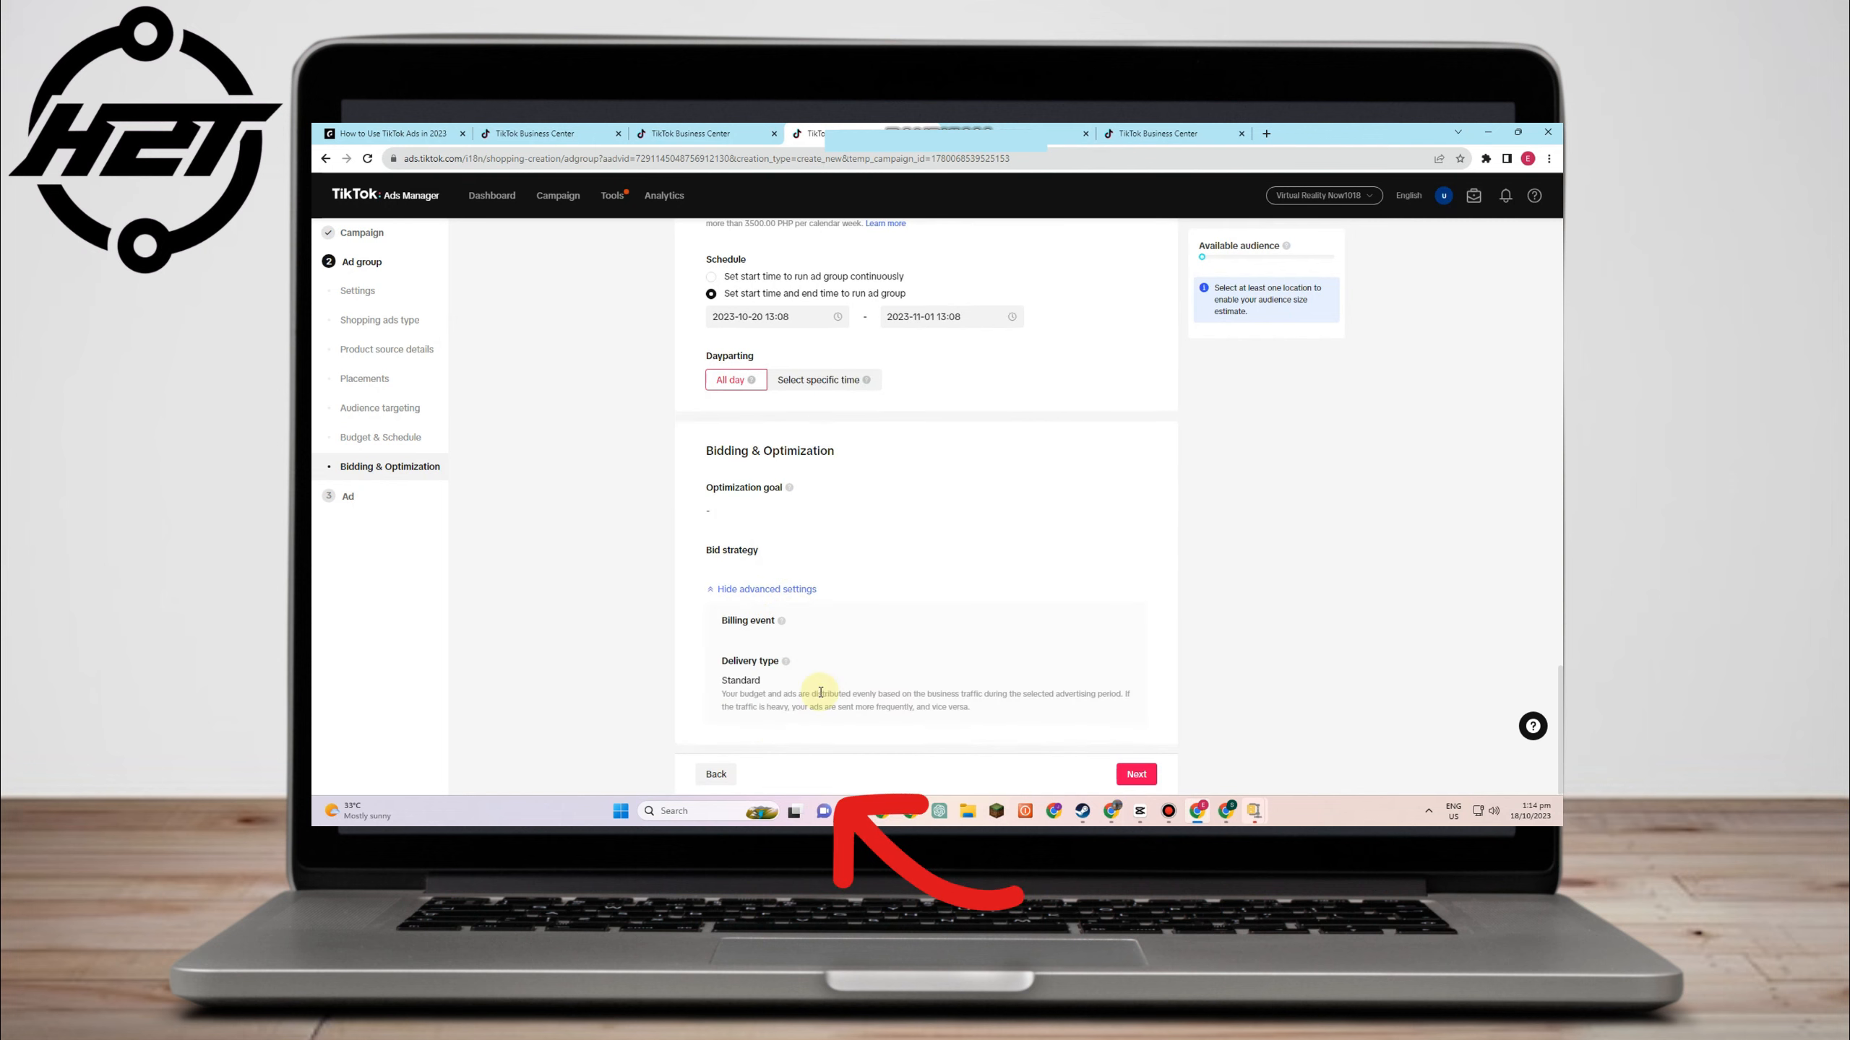
{"action": "scroll", "coordinate": [1144, 735], "scroll_direction": "up", "scroll_amount": 10}
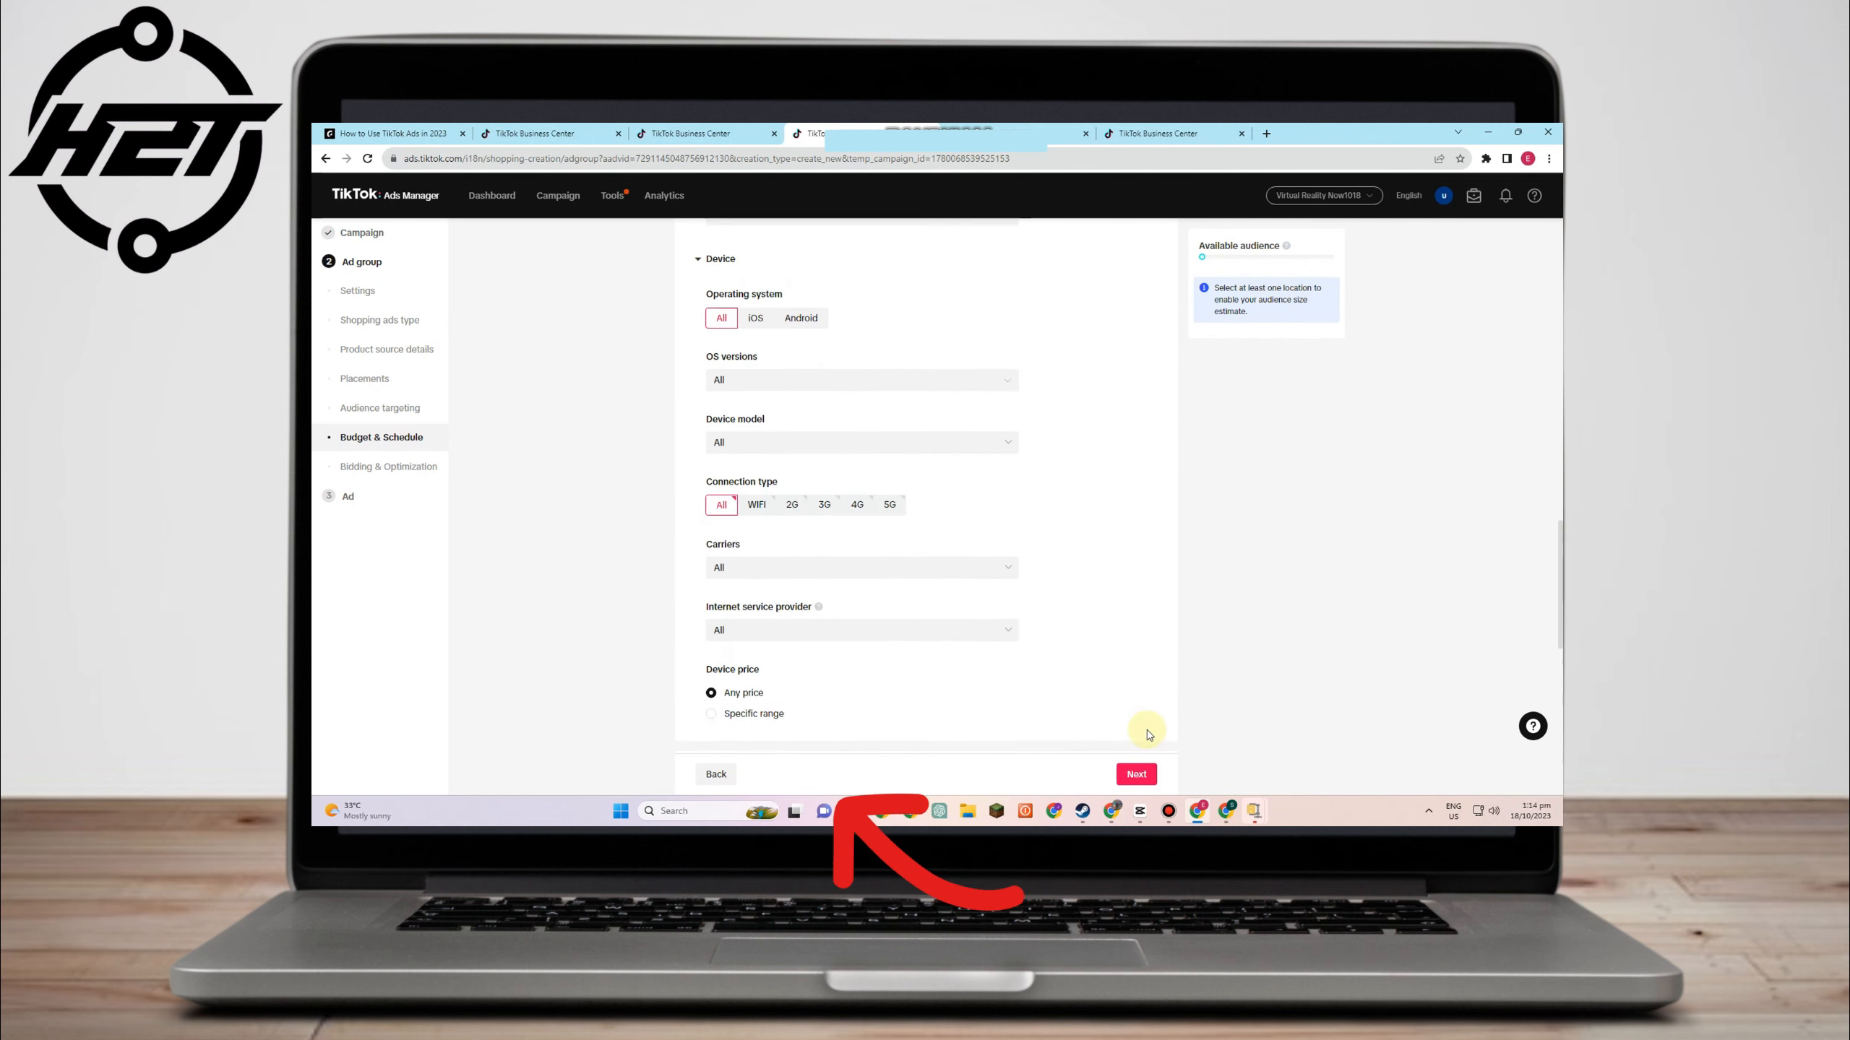
{"action": "scroll", "coordinate": [1147, 734], "scroll_direction": "up", "scroll_amount": 3}
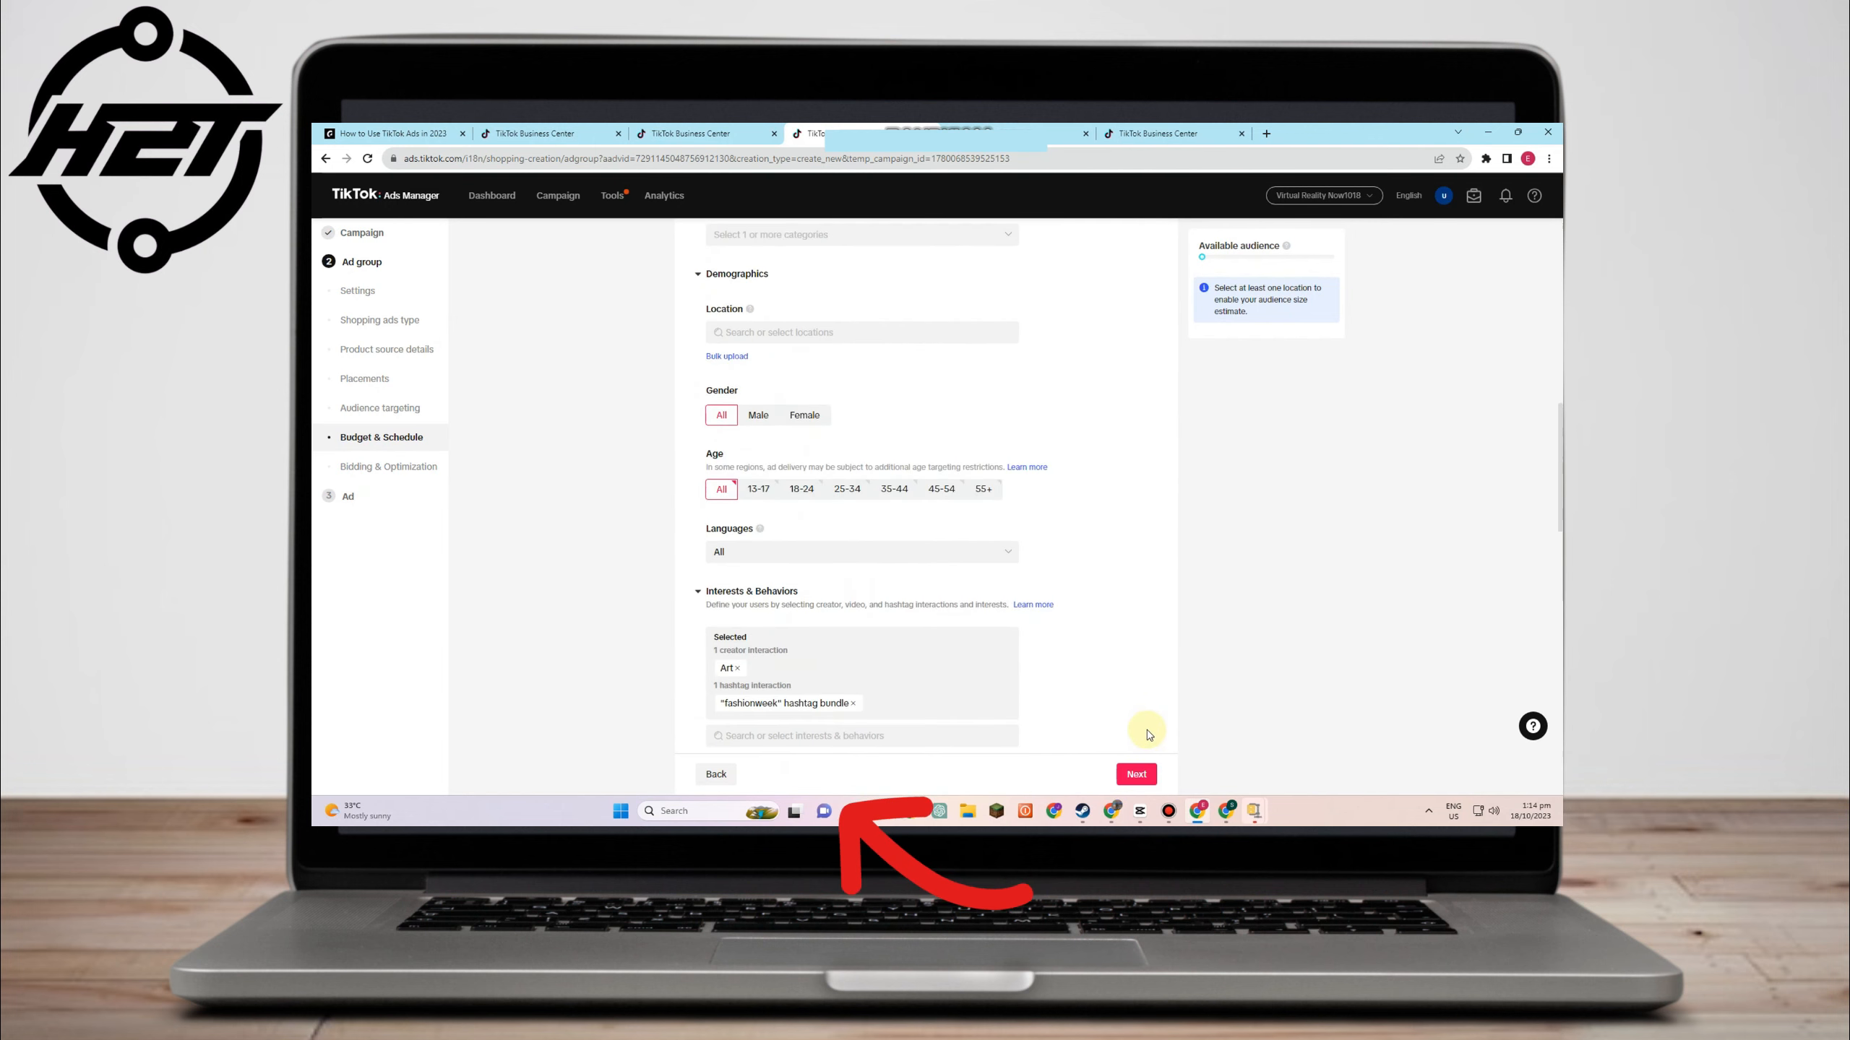
{"action": "left_click", "coordinate": [1136, 776]}
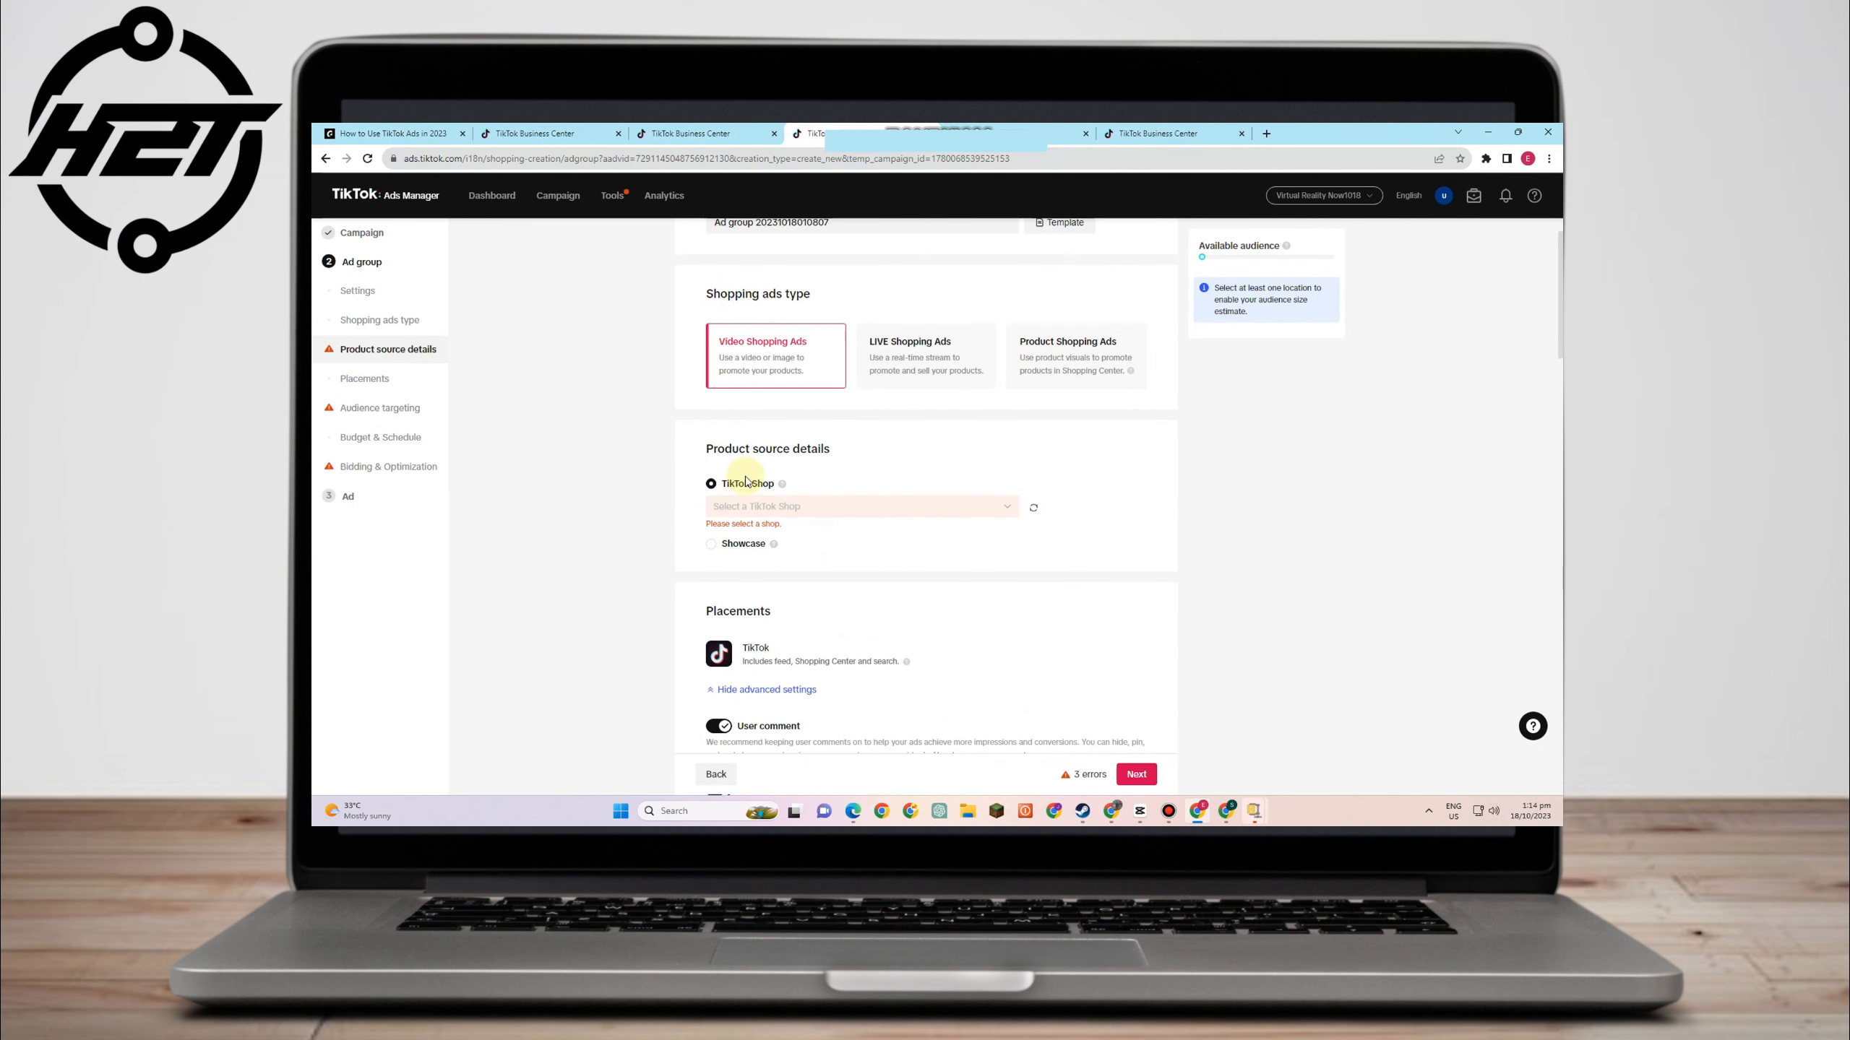
{"action": "left_click", "coordinate": [1085, 527]}
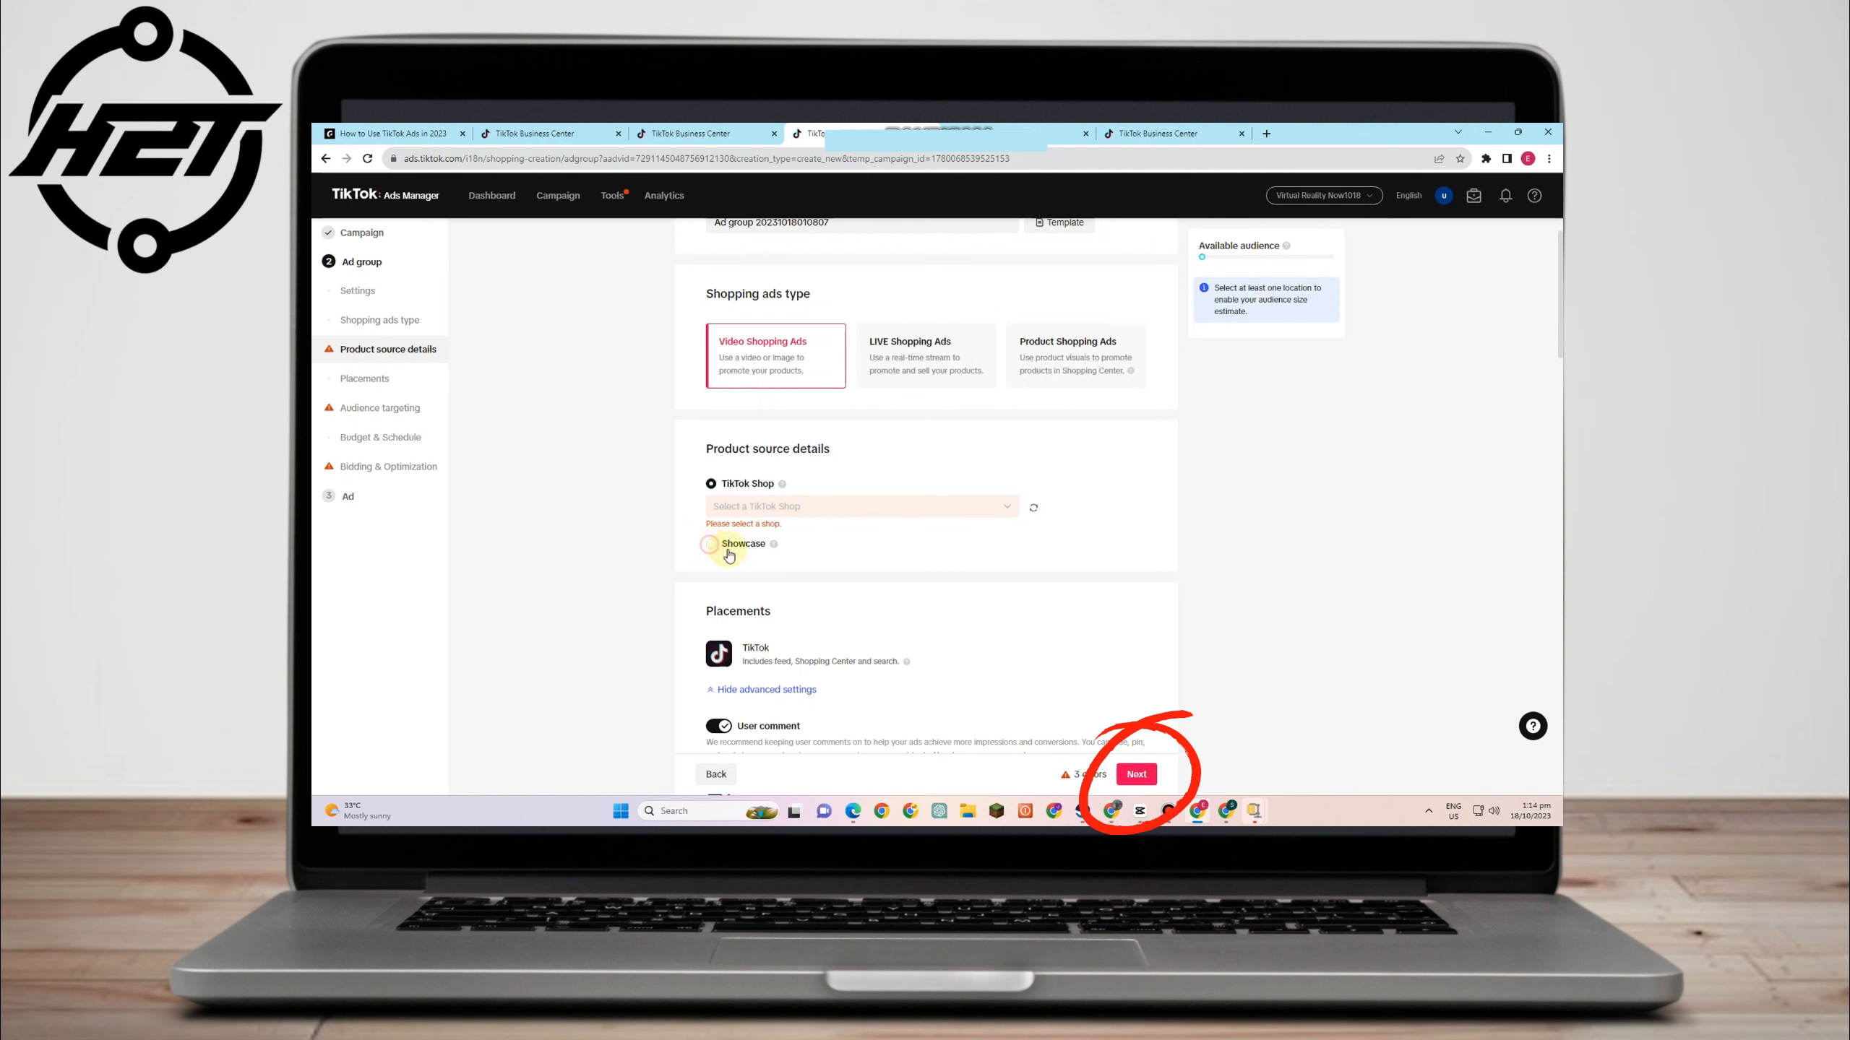
- Switch the product source to Showcase and try advancing again
{"action": "left_click", "coordinate": [711, 544]}
{"action": "scroll", "coordinate": [939, 473], "scroll_direction": "down", "scroll_amount": 1}
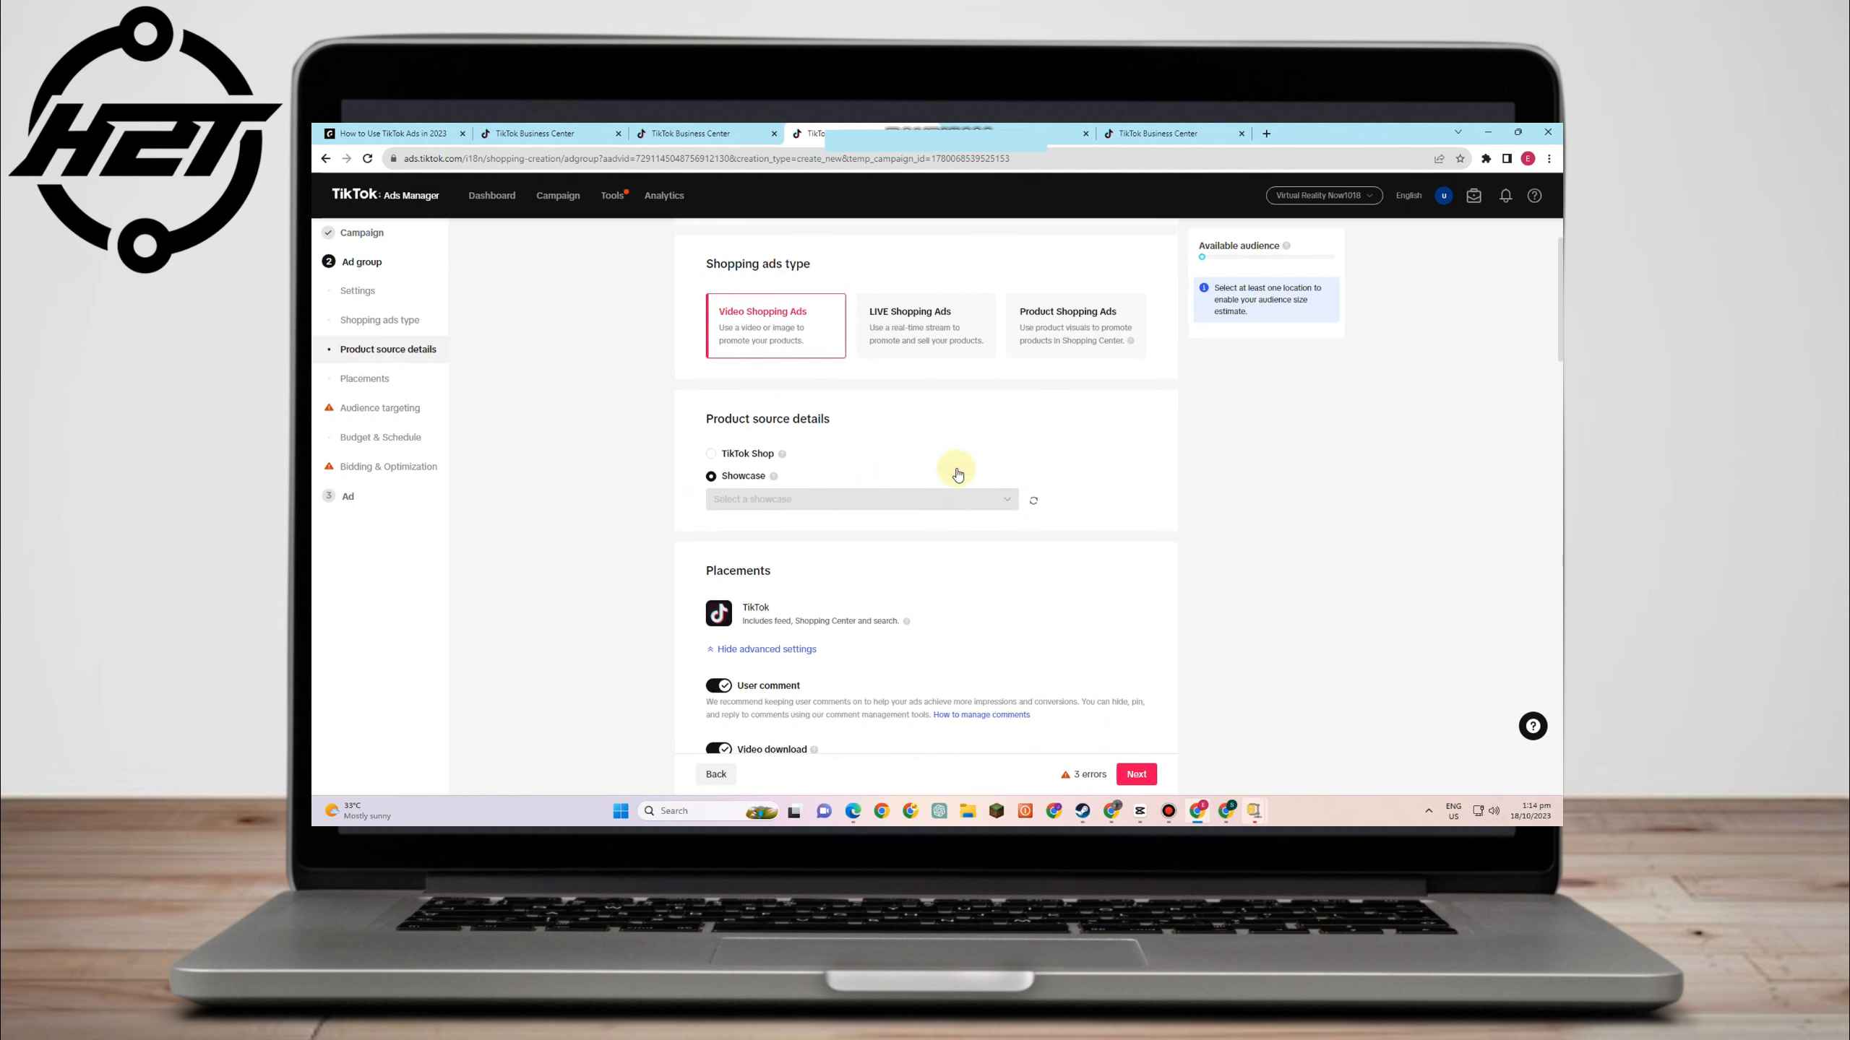
{"action": "scroll", "coordinate": [958, 474], "scroll_direction": "down", "scroll_amount": 4}
{"action": "left_click", "coordinate": [1138, 775]}
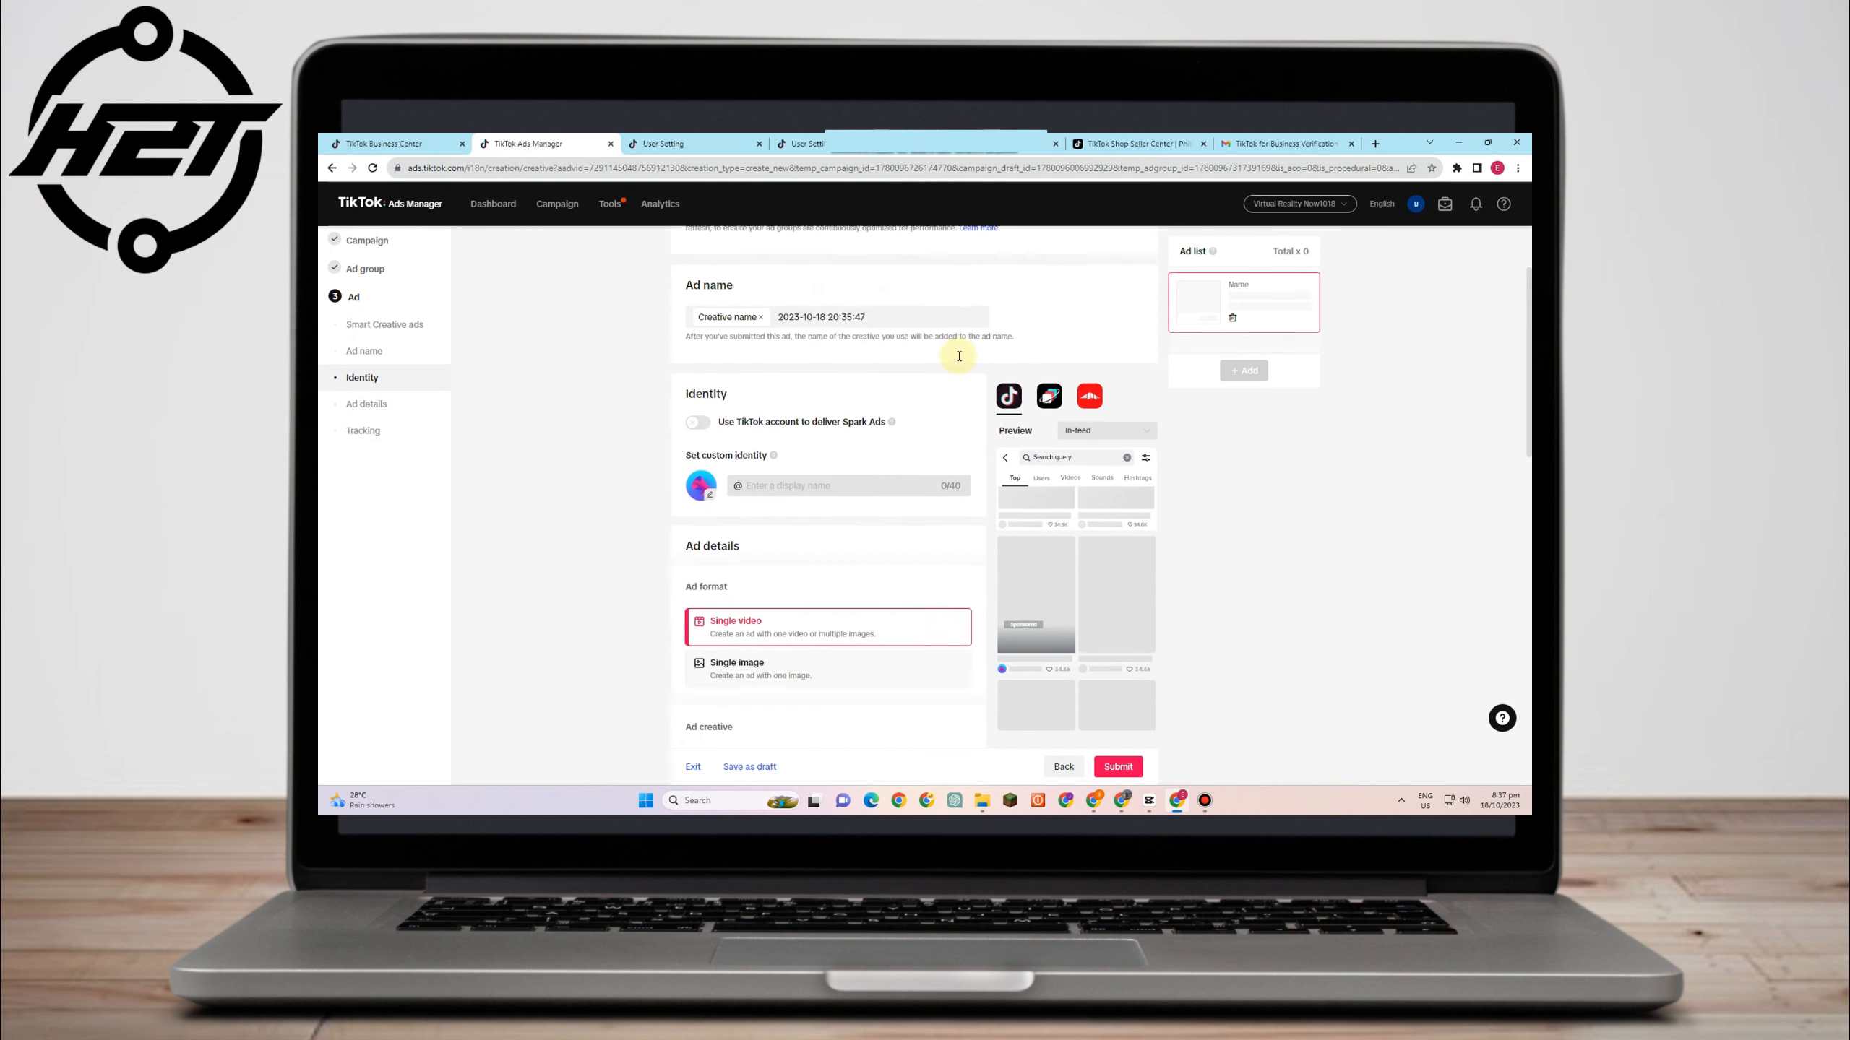
- Return from the Ad step to the Campaign step
{"action": "scroll", "coordinate": [946, 372], "scroll_direction": "up", "scroll_amount": 2}
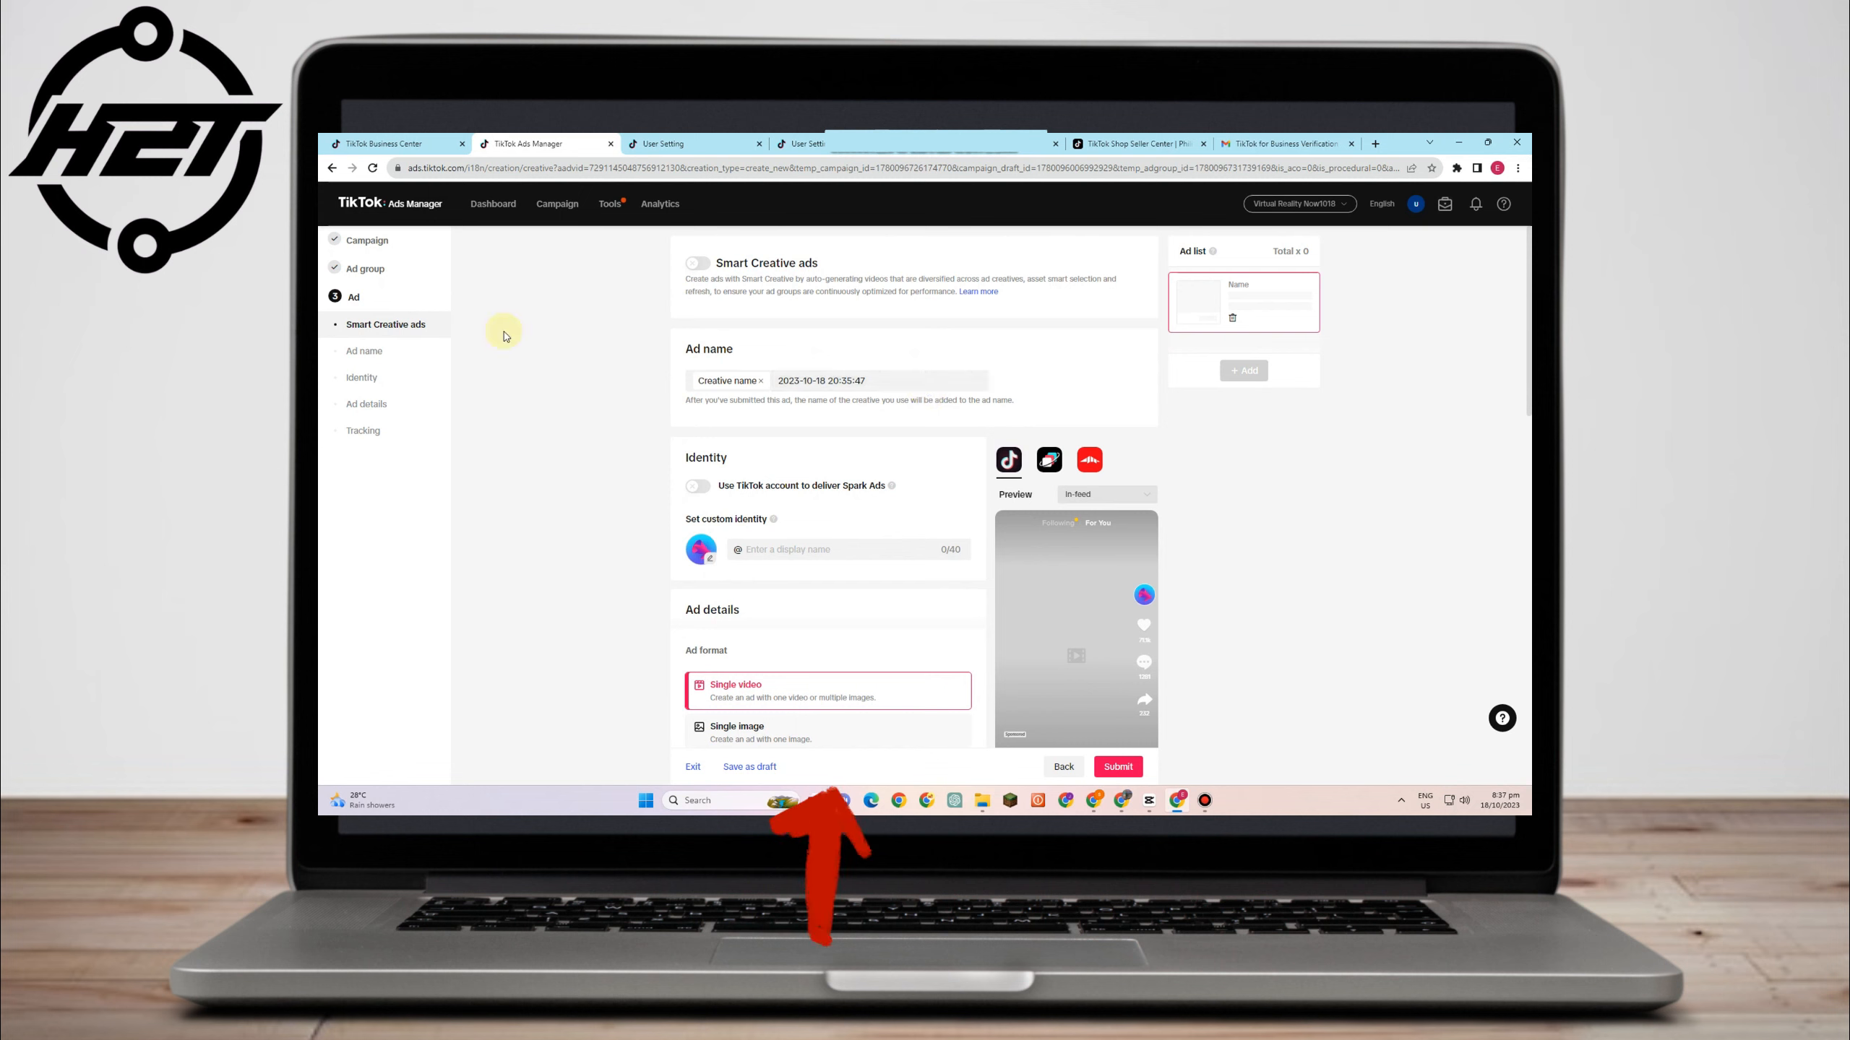
{"action": "left_click", "coordinate": [364, 241]}
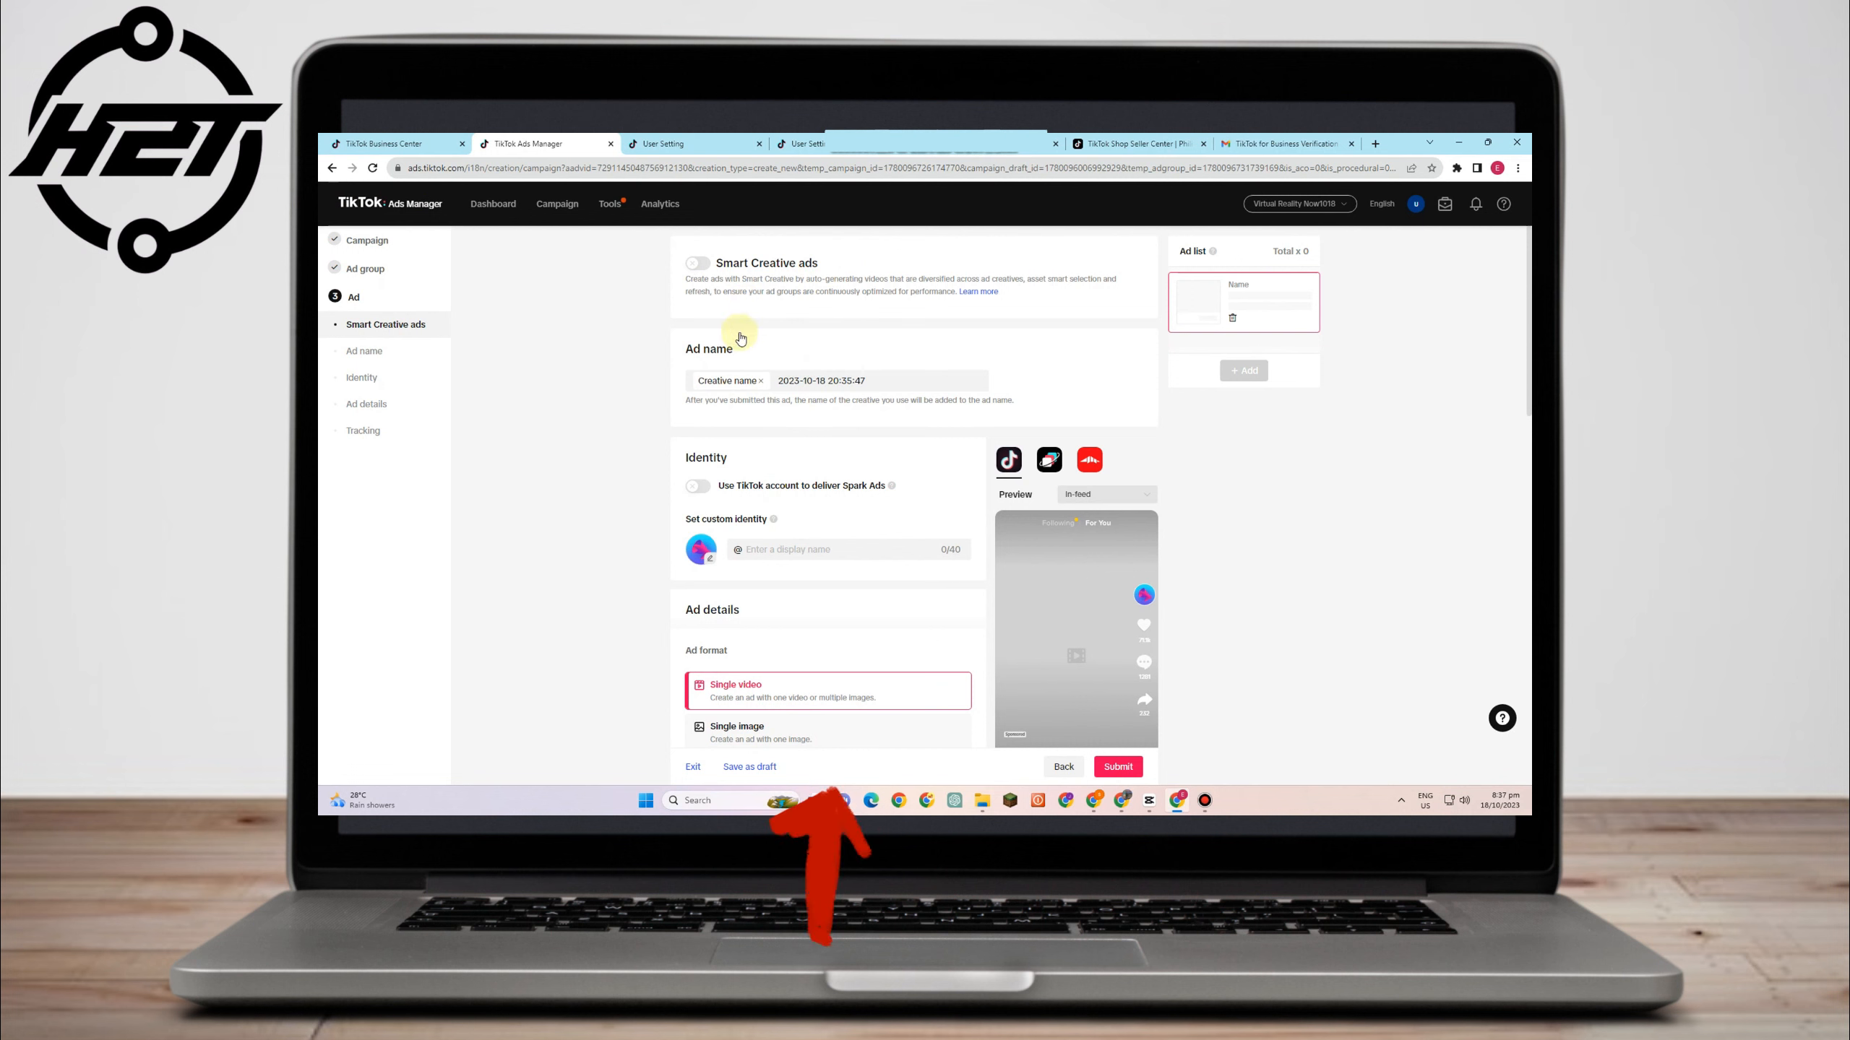
- Confirm the return to campaign settings, then select the ad group name to rename it VIRTUALITY
{"action": "left_click", "coordinate": [940, 339]}
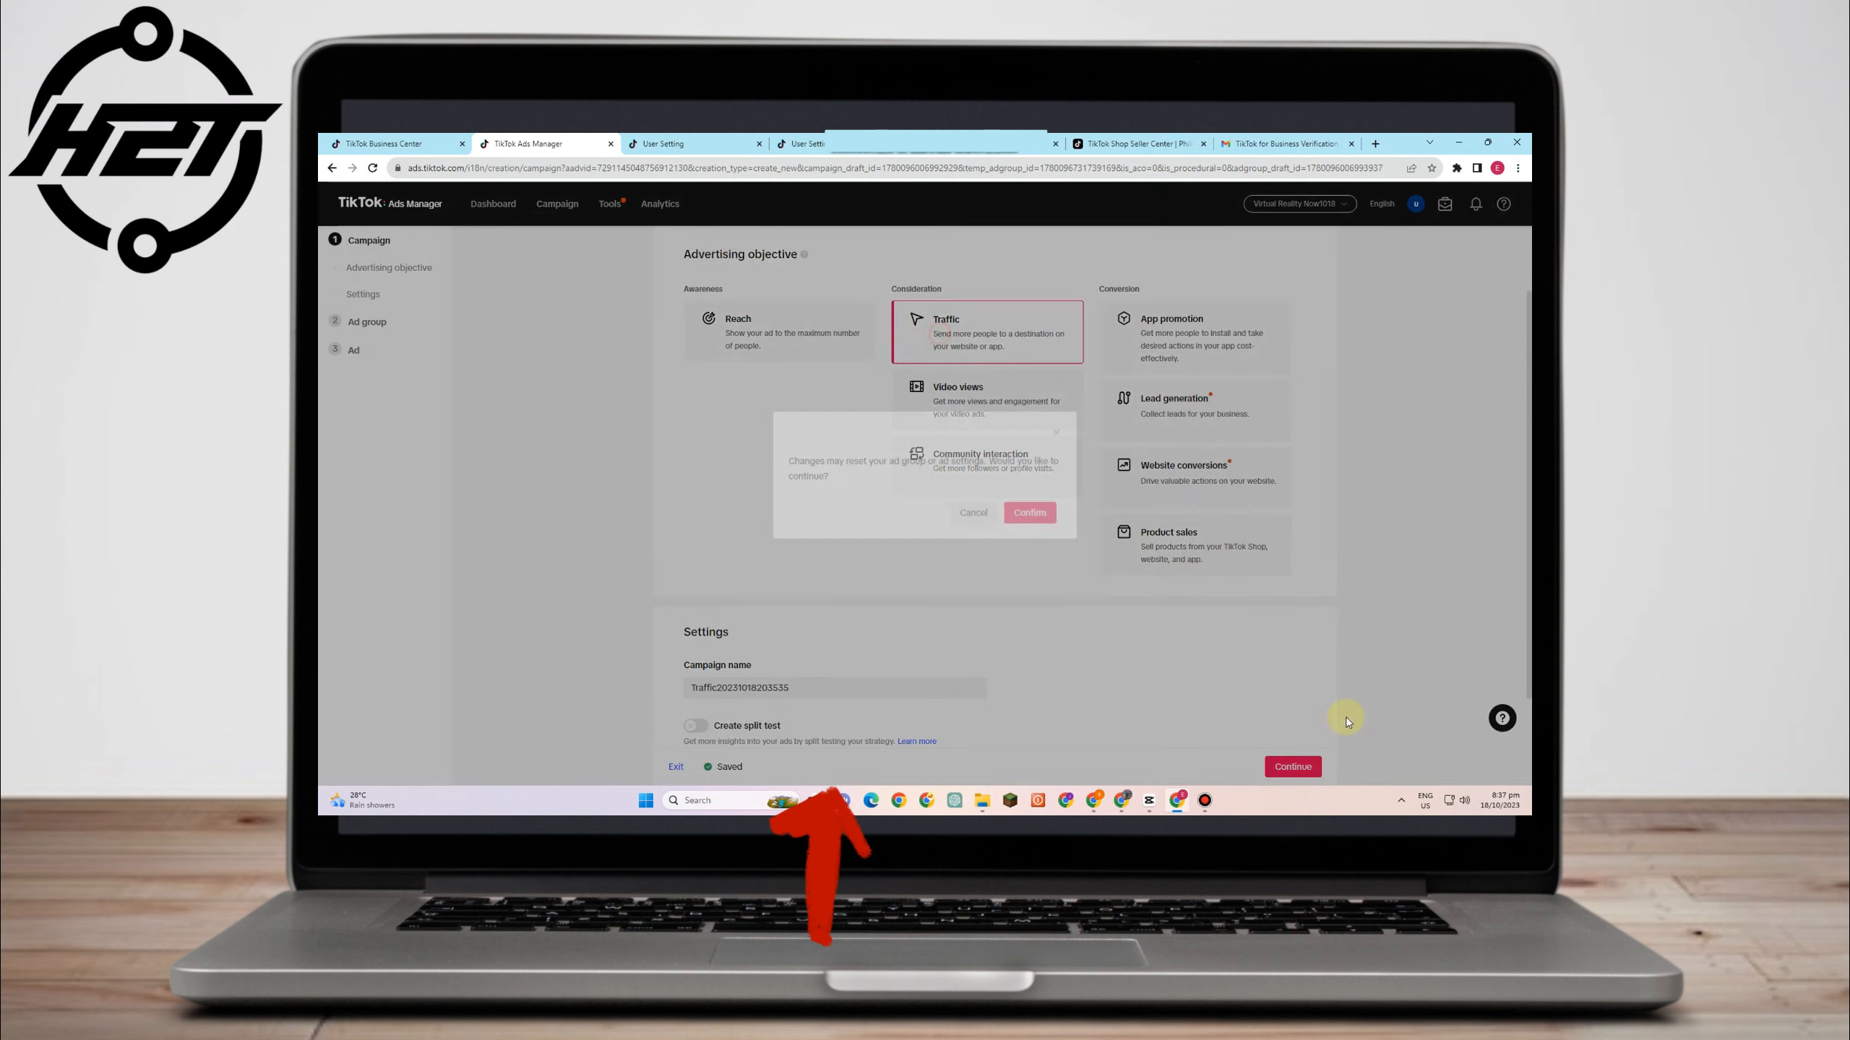
{"action": "left_click", "coordinate": [1018, 522]}
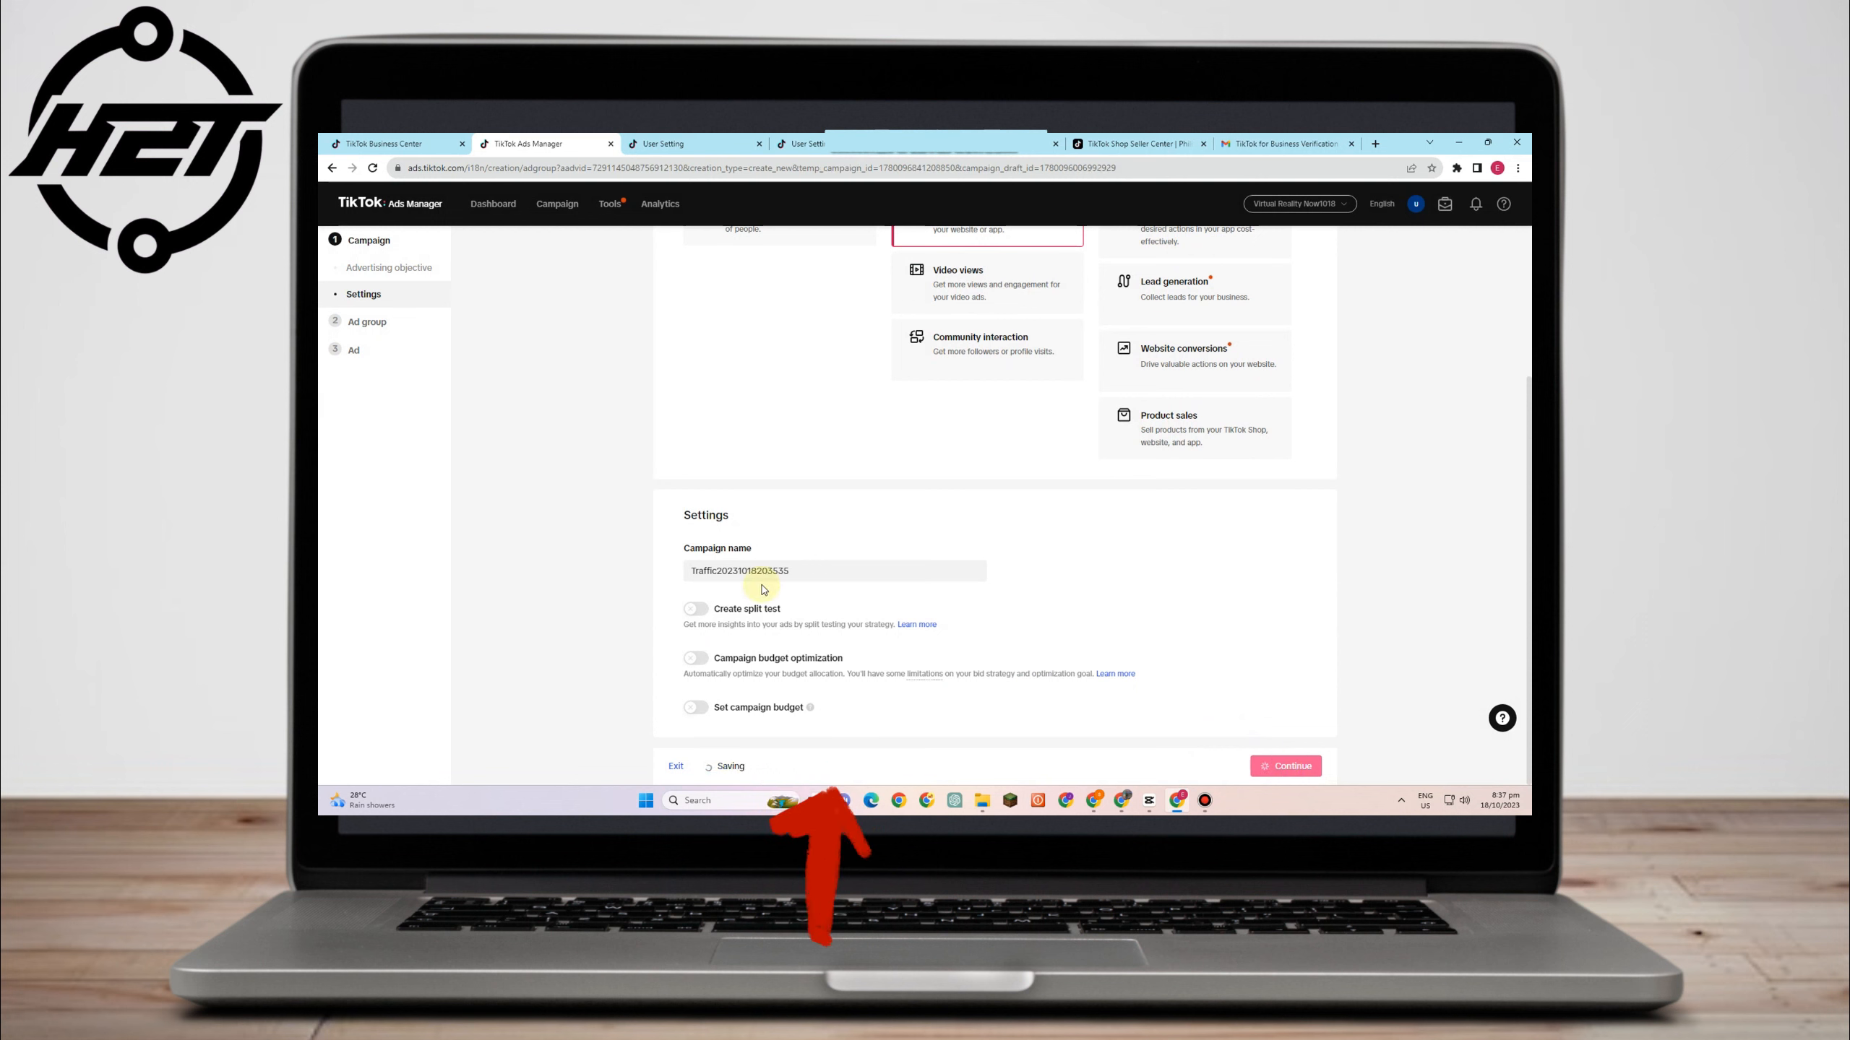
{"action": "left_click_drag", "start_coordinate": [879, 288], "coordinate": [653, 258]}
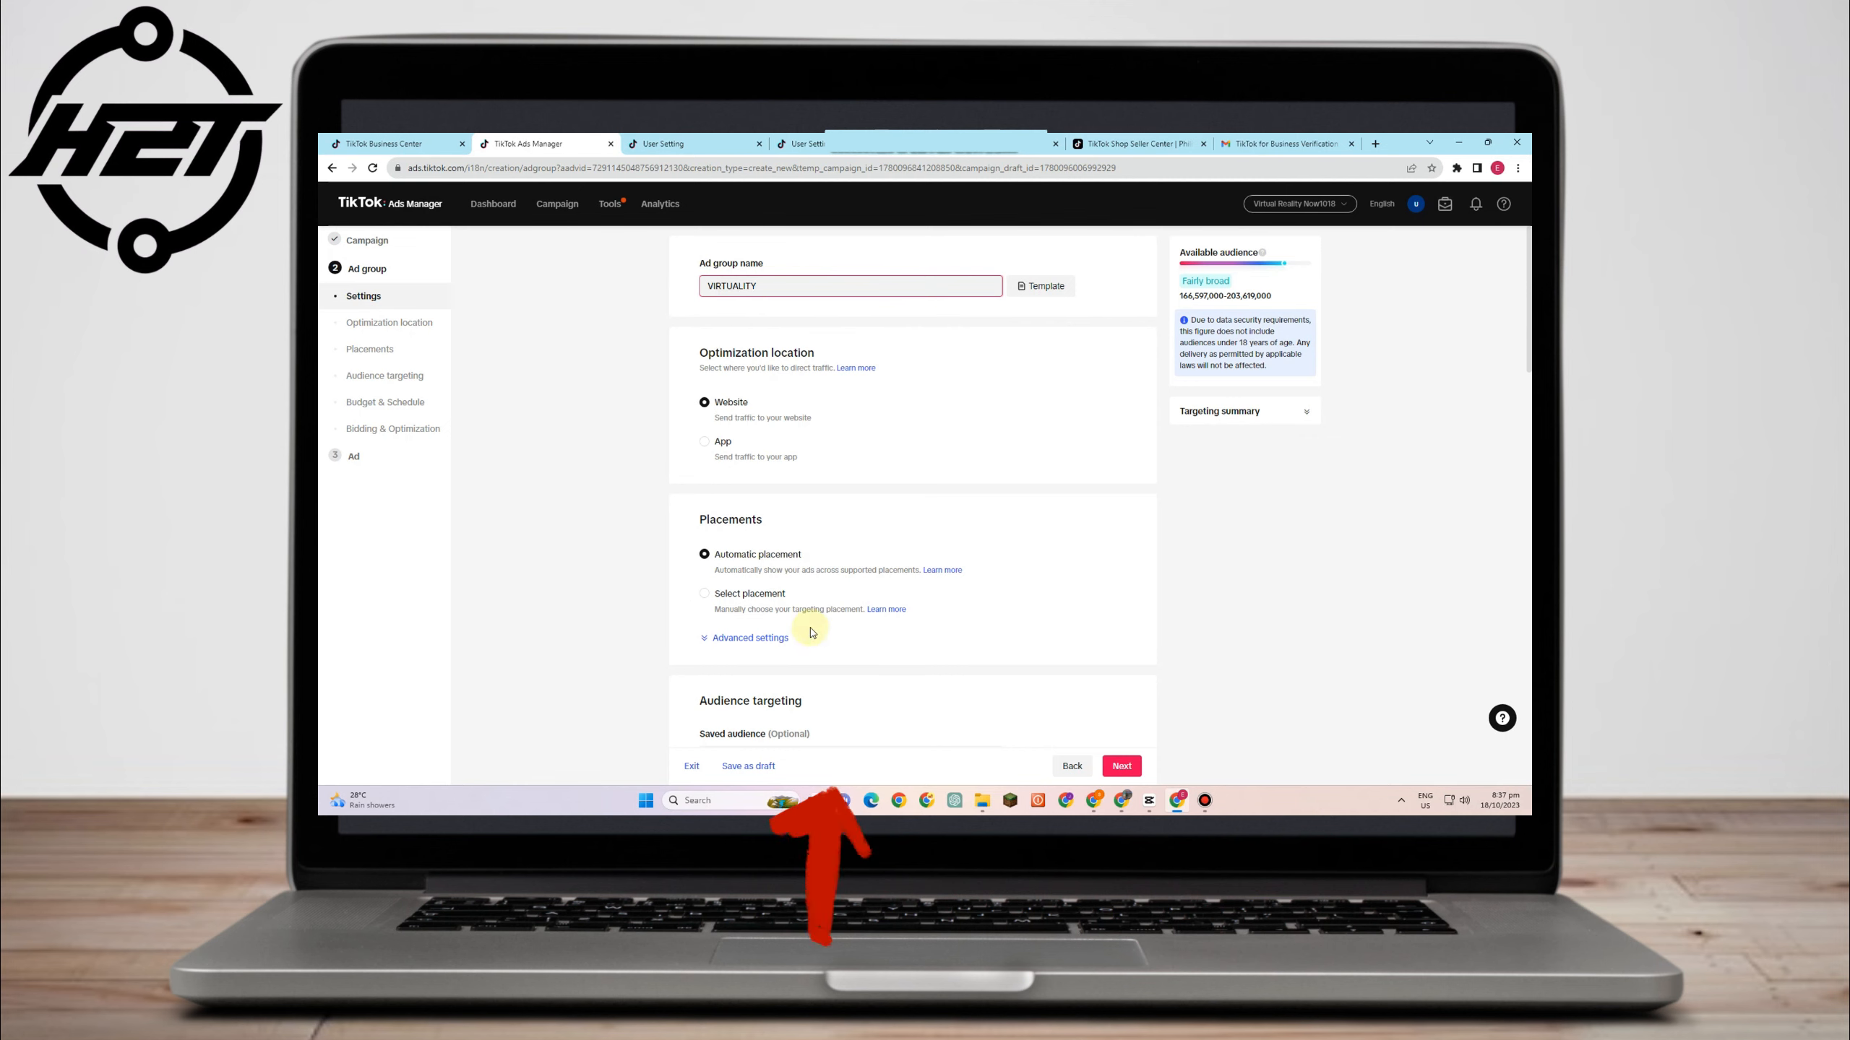
- Check the saved audiences list under Audience targeting and find it empty
{"action": "scroll", "coordinate": [812, 633], "scroll_direction": "down", "scroll_amount": 4}
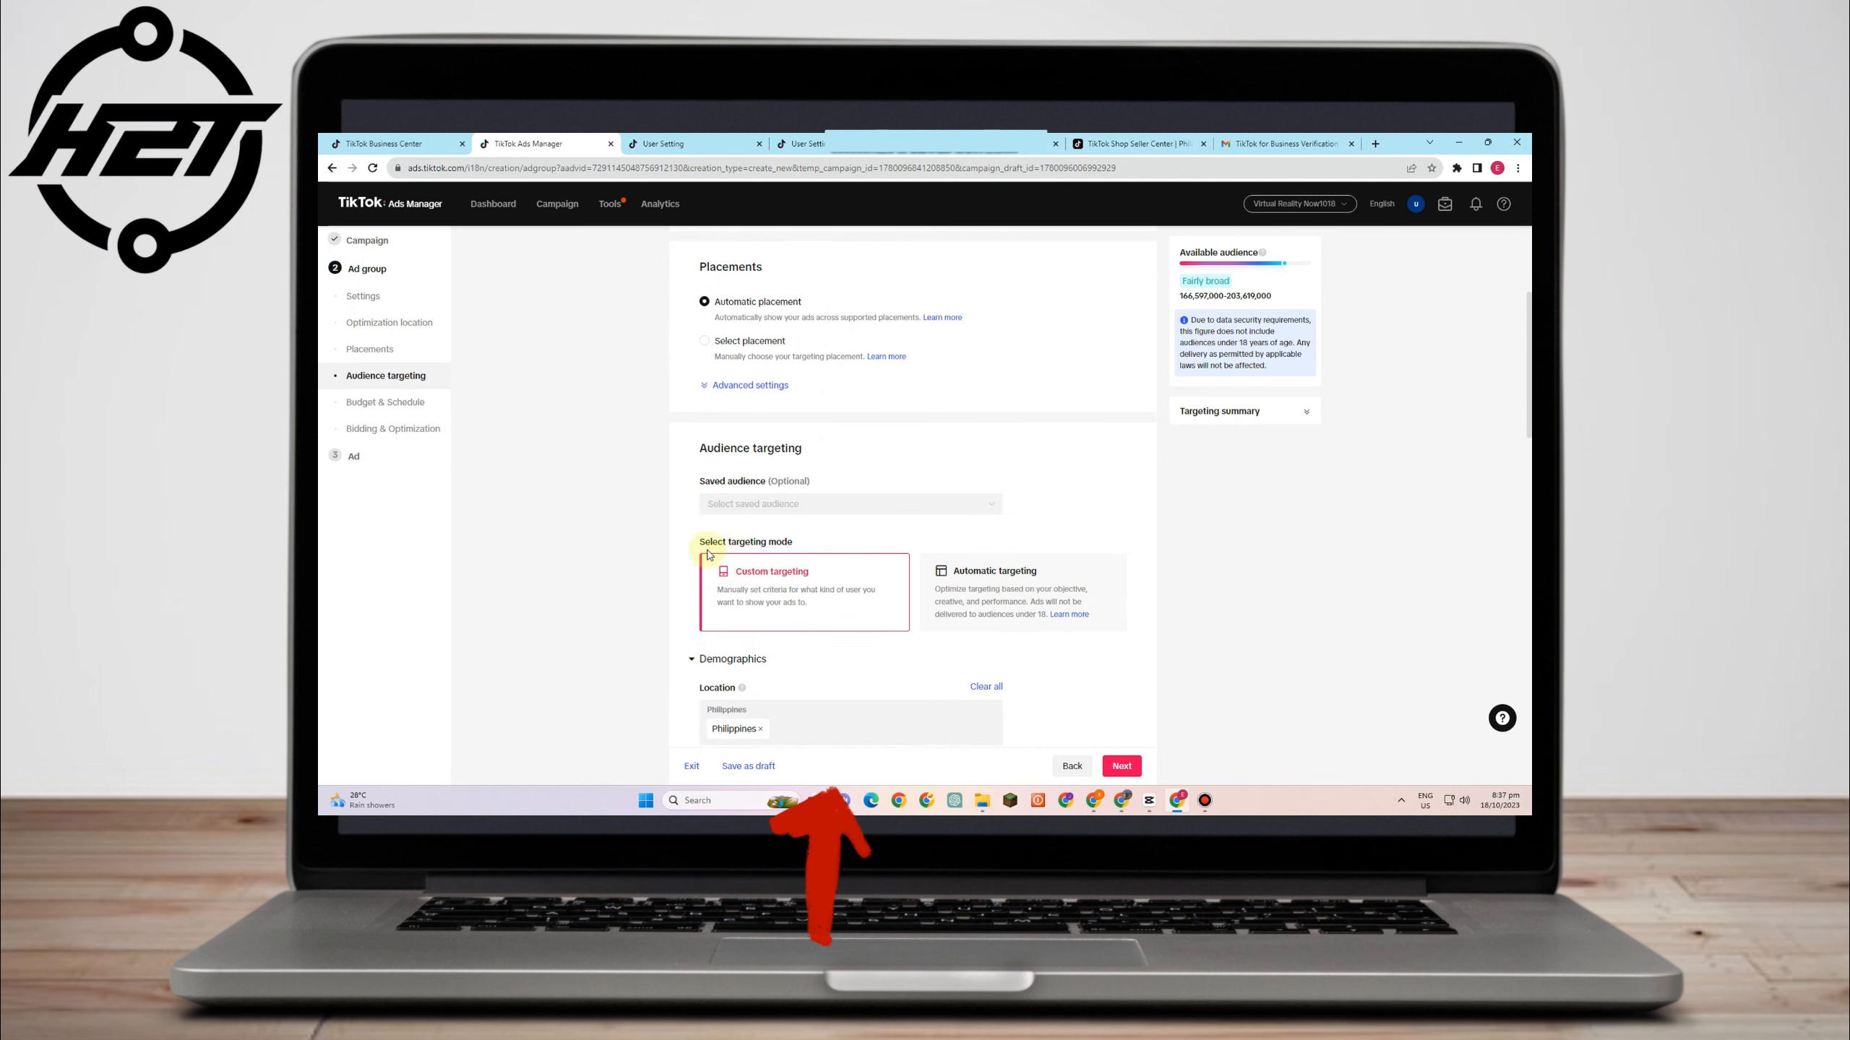
{"action": "left_click", "coordinate": [743, 514]}
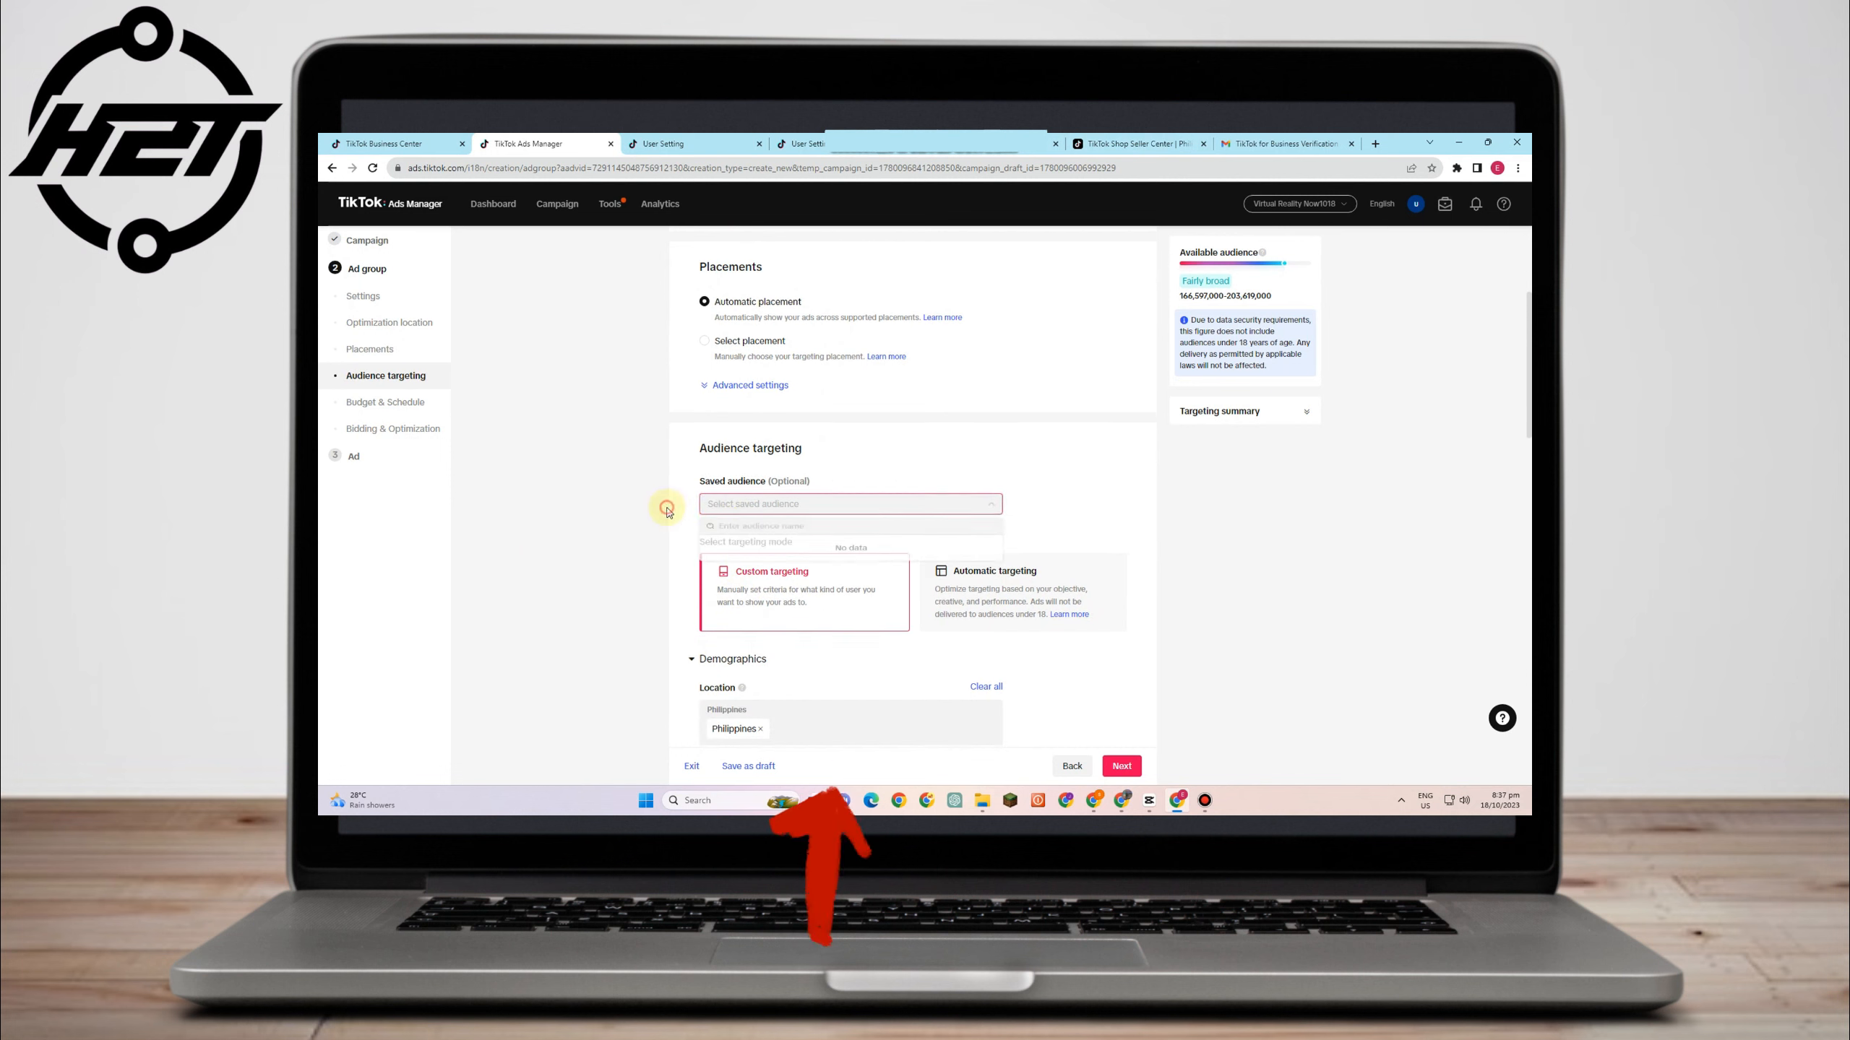
{"action": "left_click", "coordinate": [815, 464]}
- Move past Budget & Schedule and Bidding (Click, Maximum delivery) to the Ad step
{"action": "scroll", "coordinate": [737, 540], "scroll_direction": "down", "scroll_amount": 1}
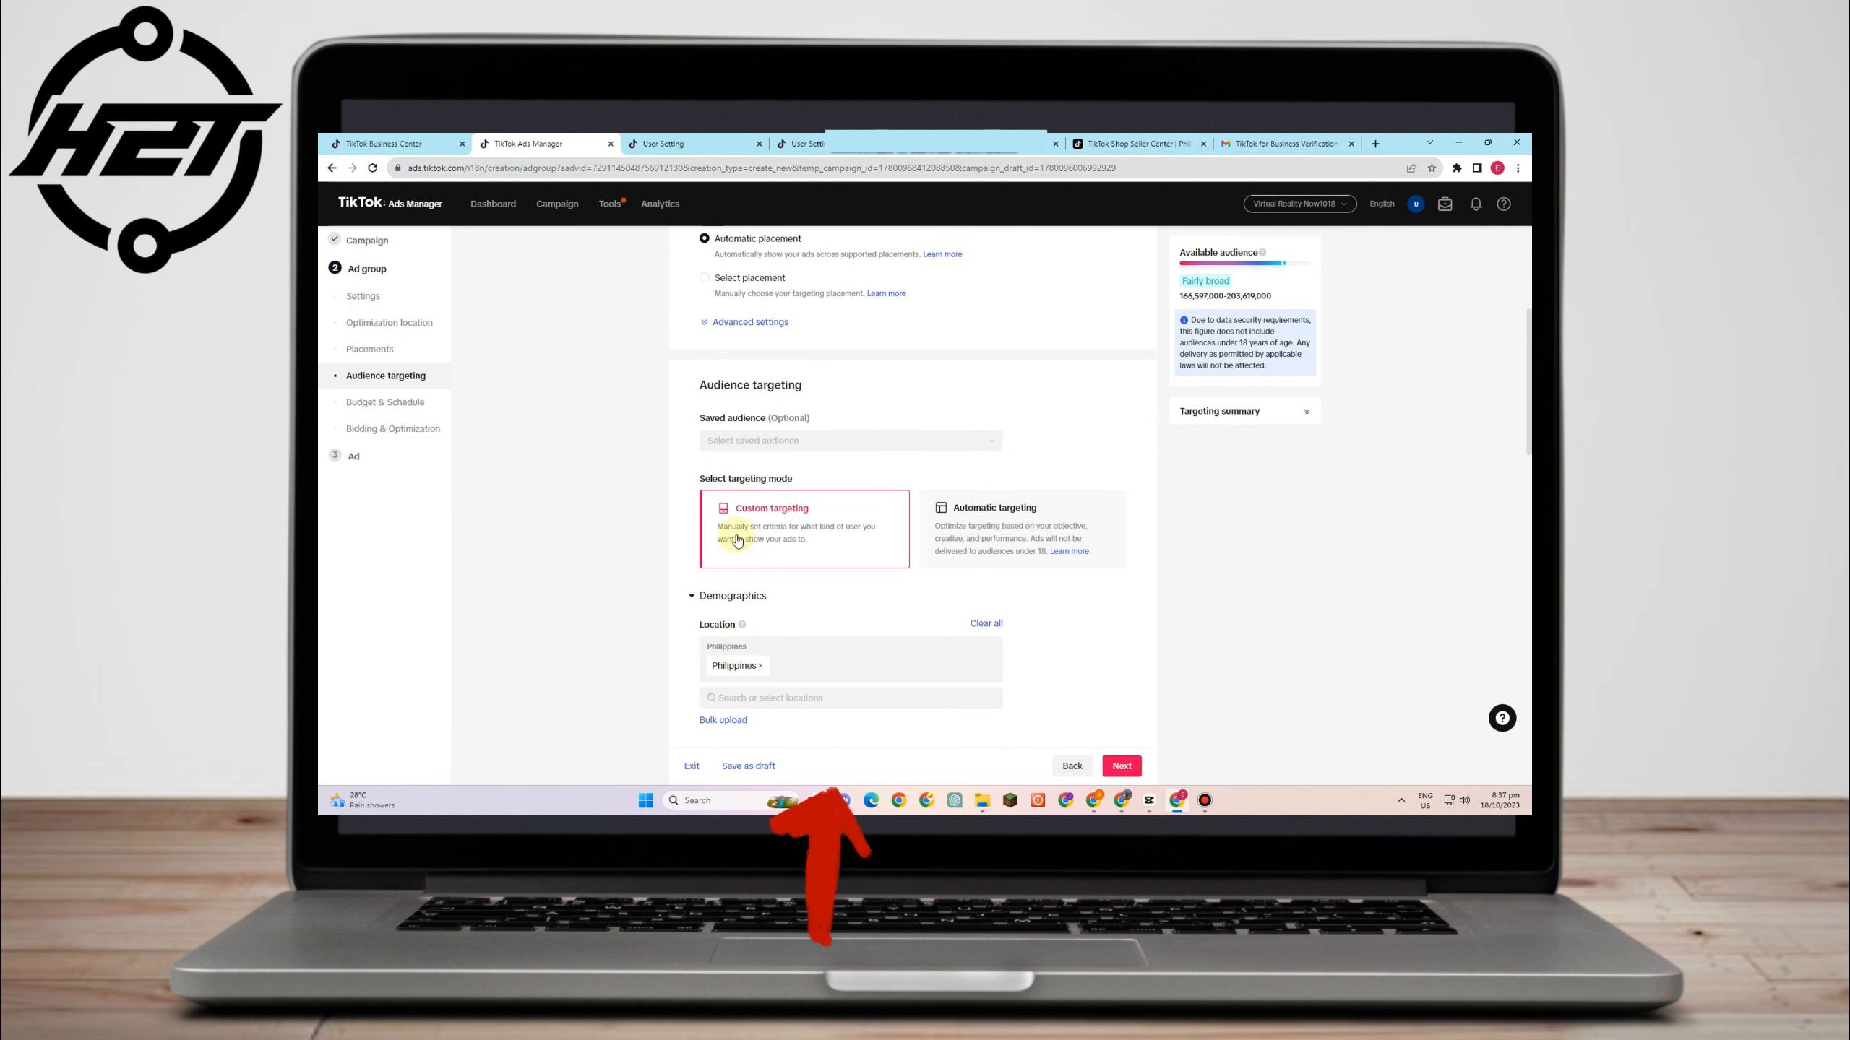
{"action": "scroll", "coordinate": [814, 604], "scroll_direction": "down", "scroll_amount": 7}
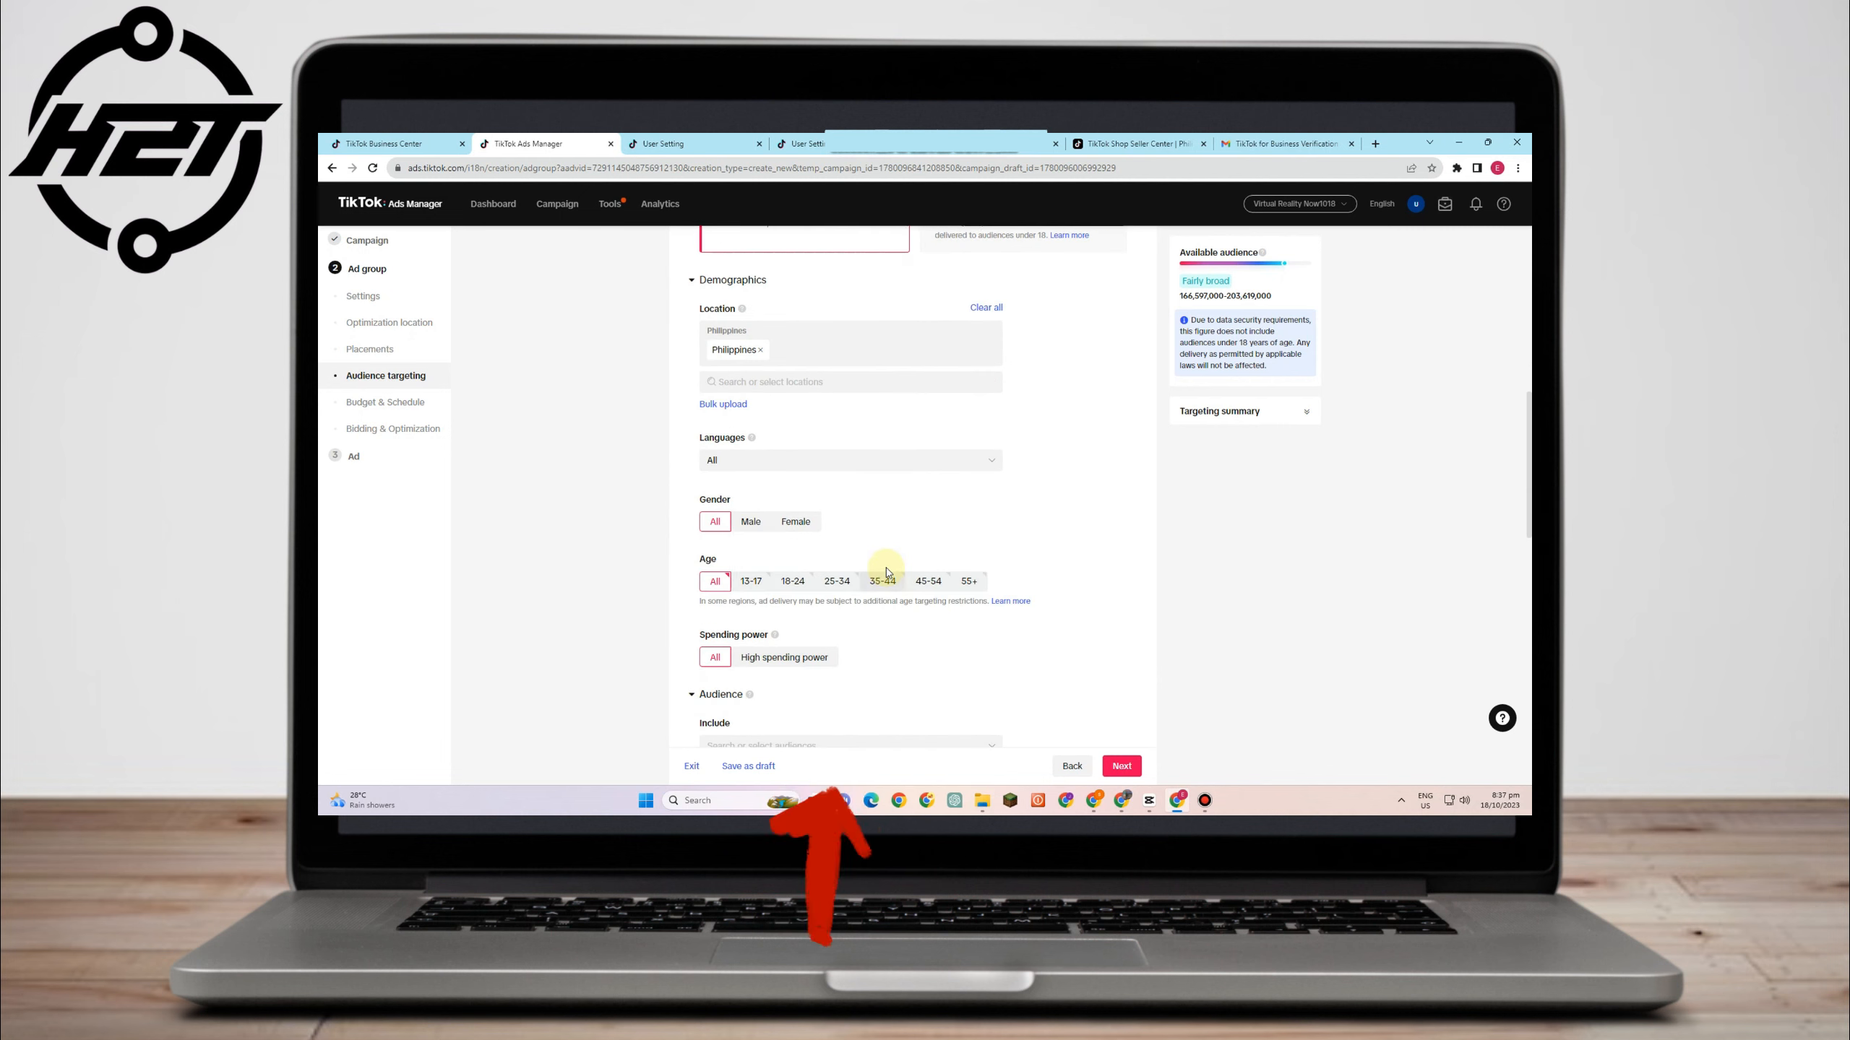
{"action": "scroll", "coordinate": [998, 581], "scroll_direction": "down", "scroll_amount": 3}
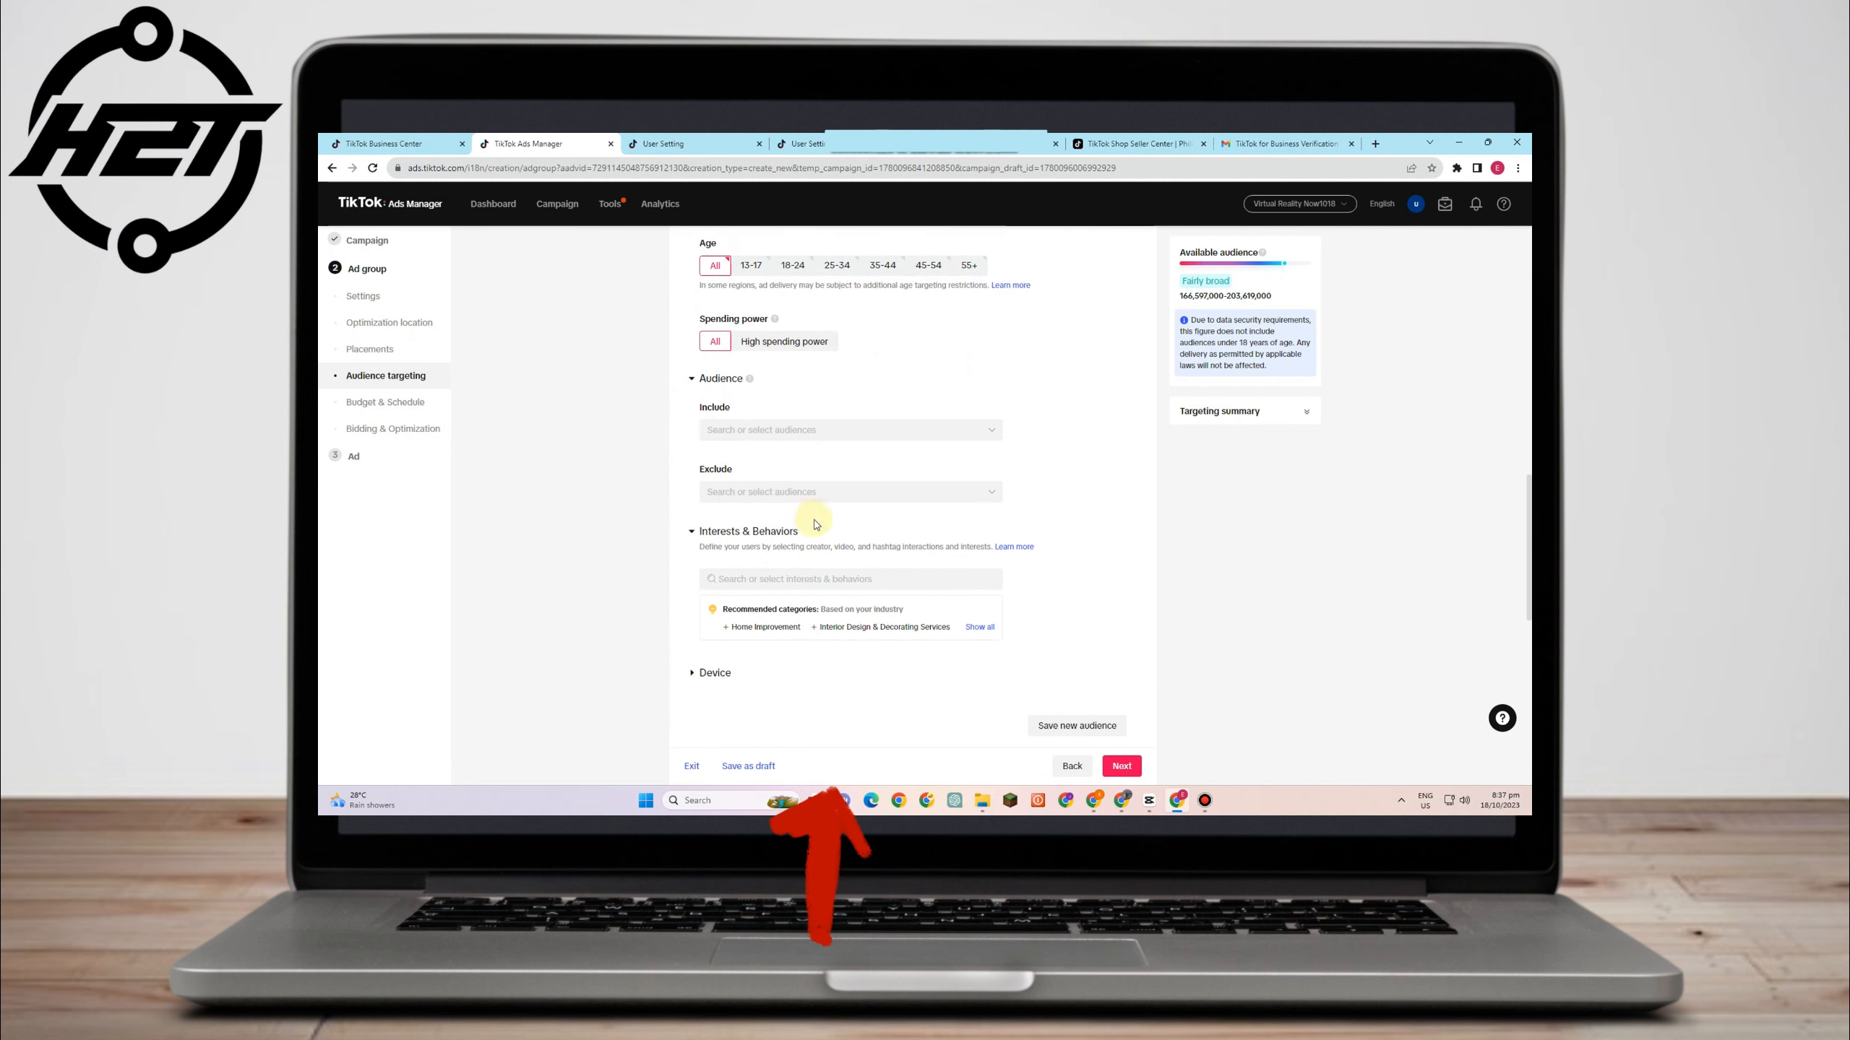
{"action": "scroll", "coordinate": [812, 521], "scroll_direction": "down", "scroll_amount": 1}
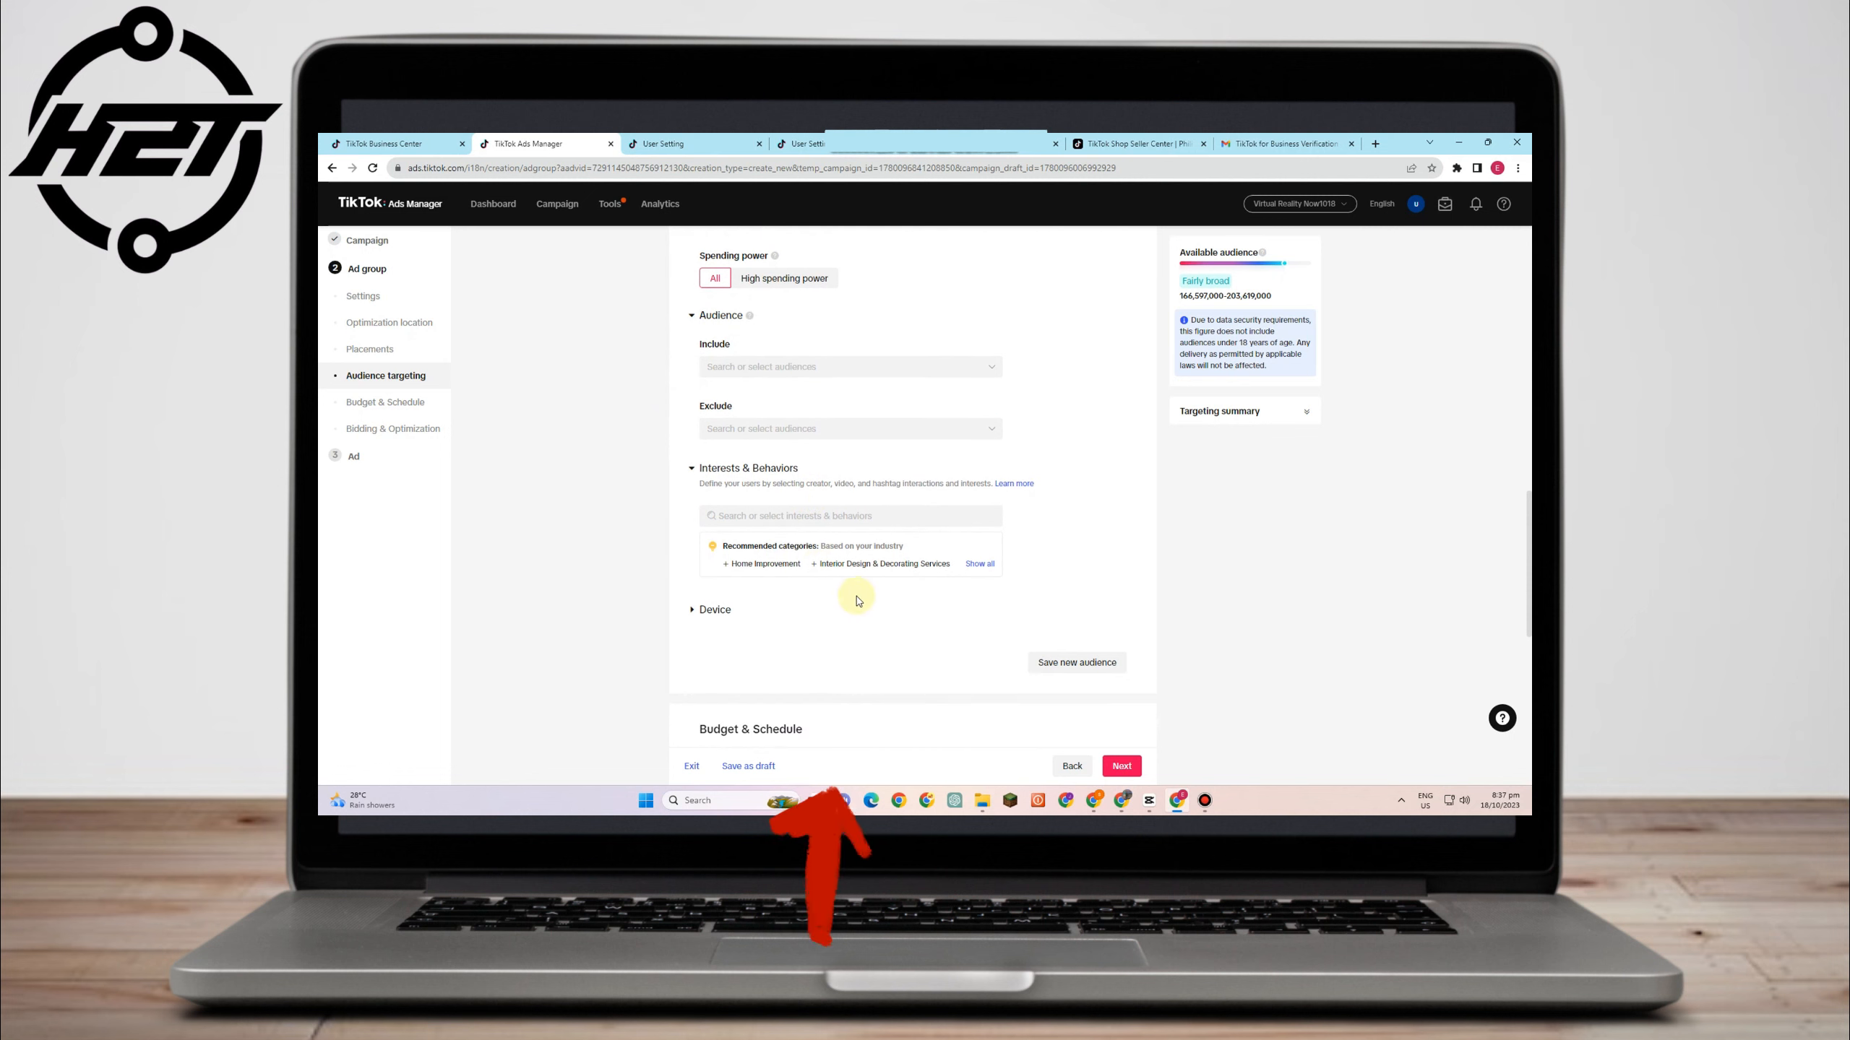
{"action": "scroll", "coordinate": [857, 601], "scroll_direction": "down", "scroll_amount": 1}
{"action": "scroll", "coordinate": [892, 679], "scroll_direction": "down", "scroll_amount": 2}
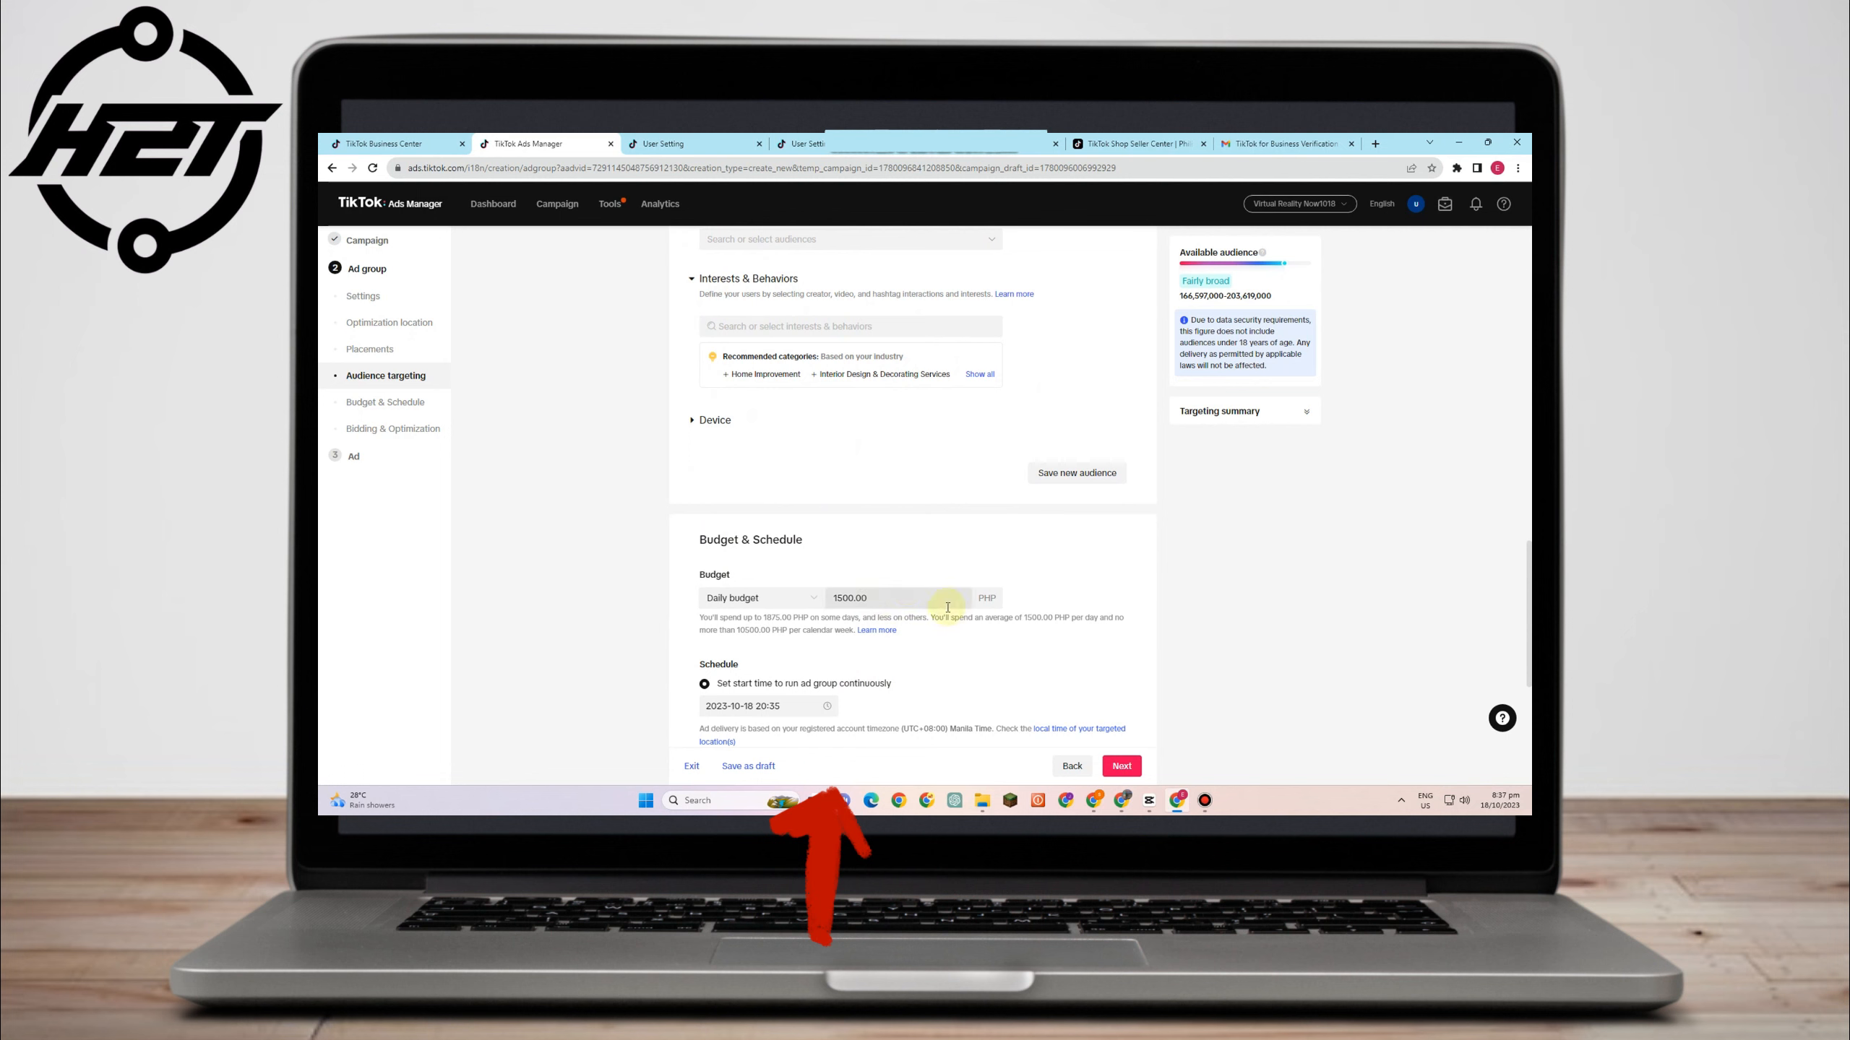
{"action": "scroll", "coordinate": [917, 681], "scroll_direction": "down", "scroll_amount": 2}
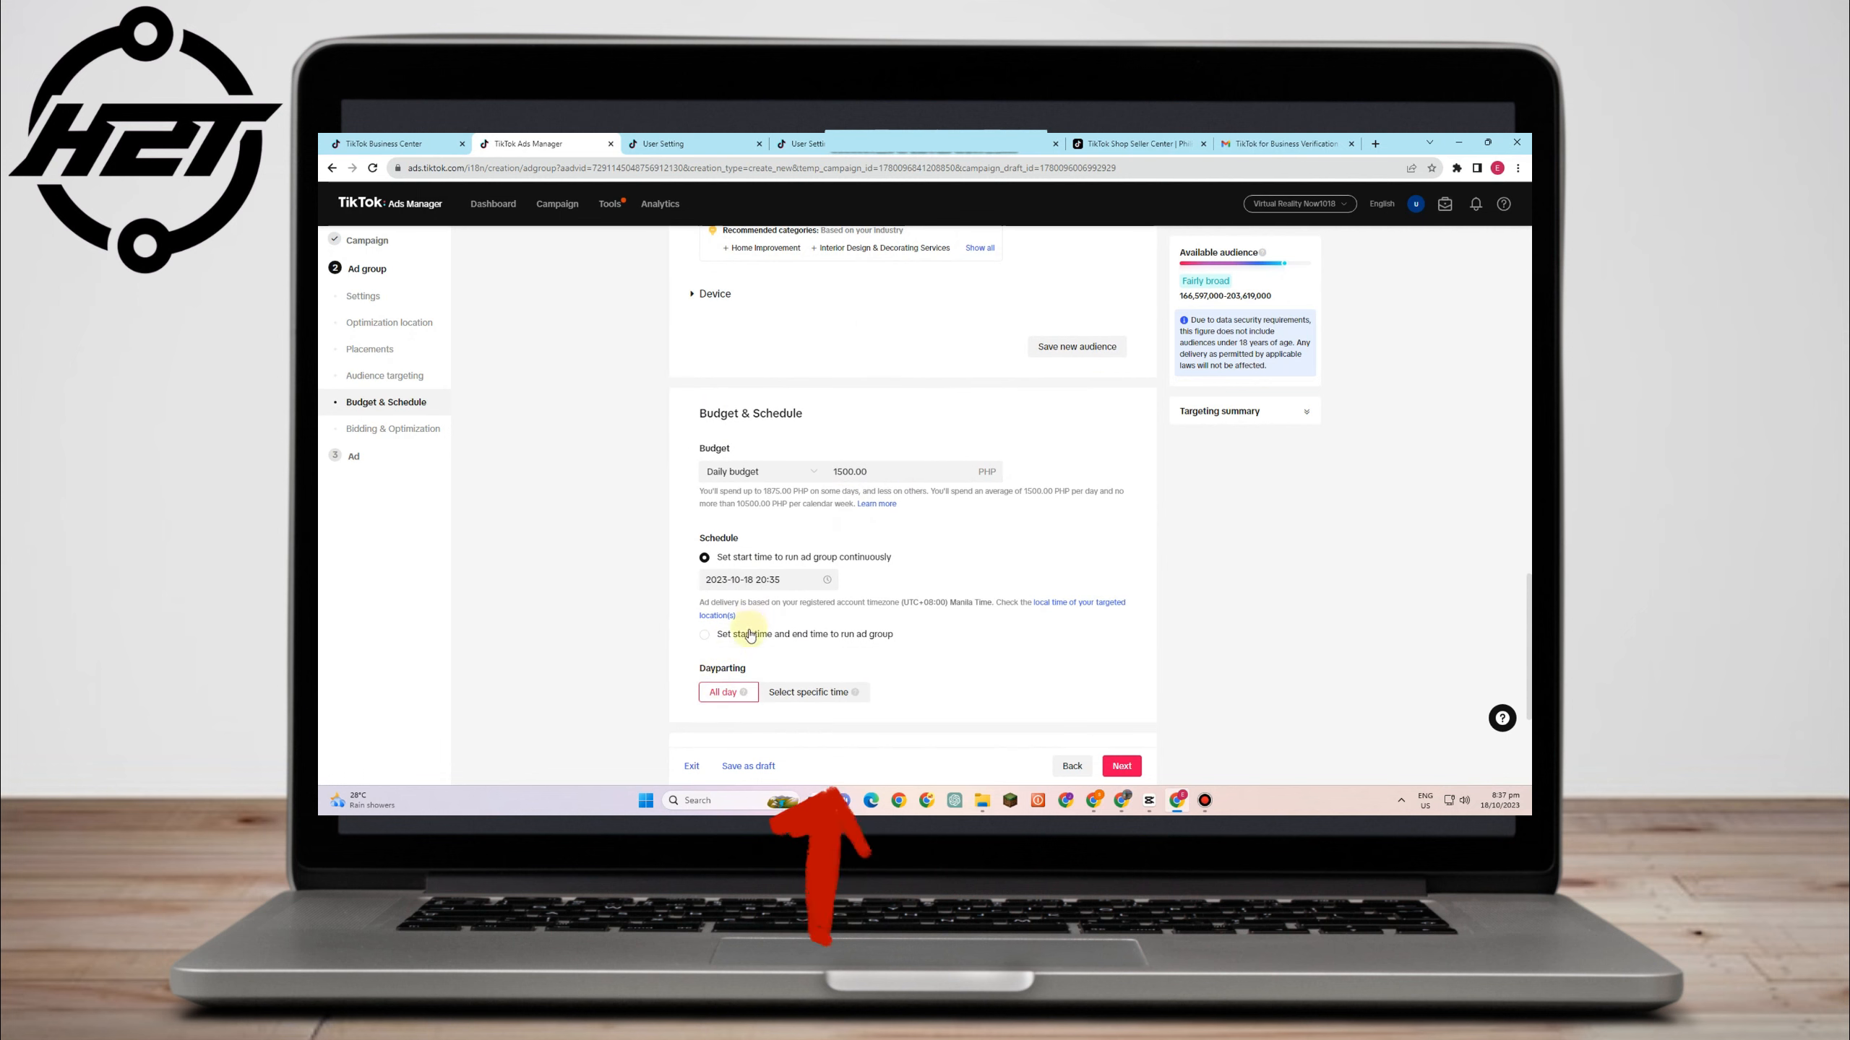
{"action": "scroll", "coordinate": [811, 694], "scroll_direction": "down", "scroll_amount": 2}
{"action": "scroll", "coordinate": [806, 661], "scroll_direction": "down", "scroll_amount": 2}
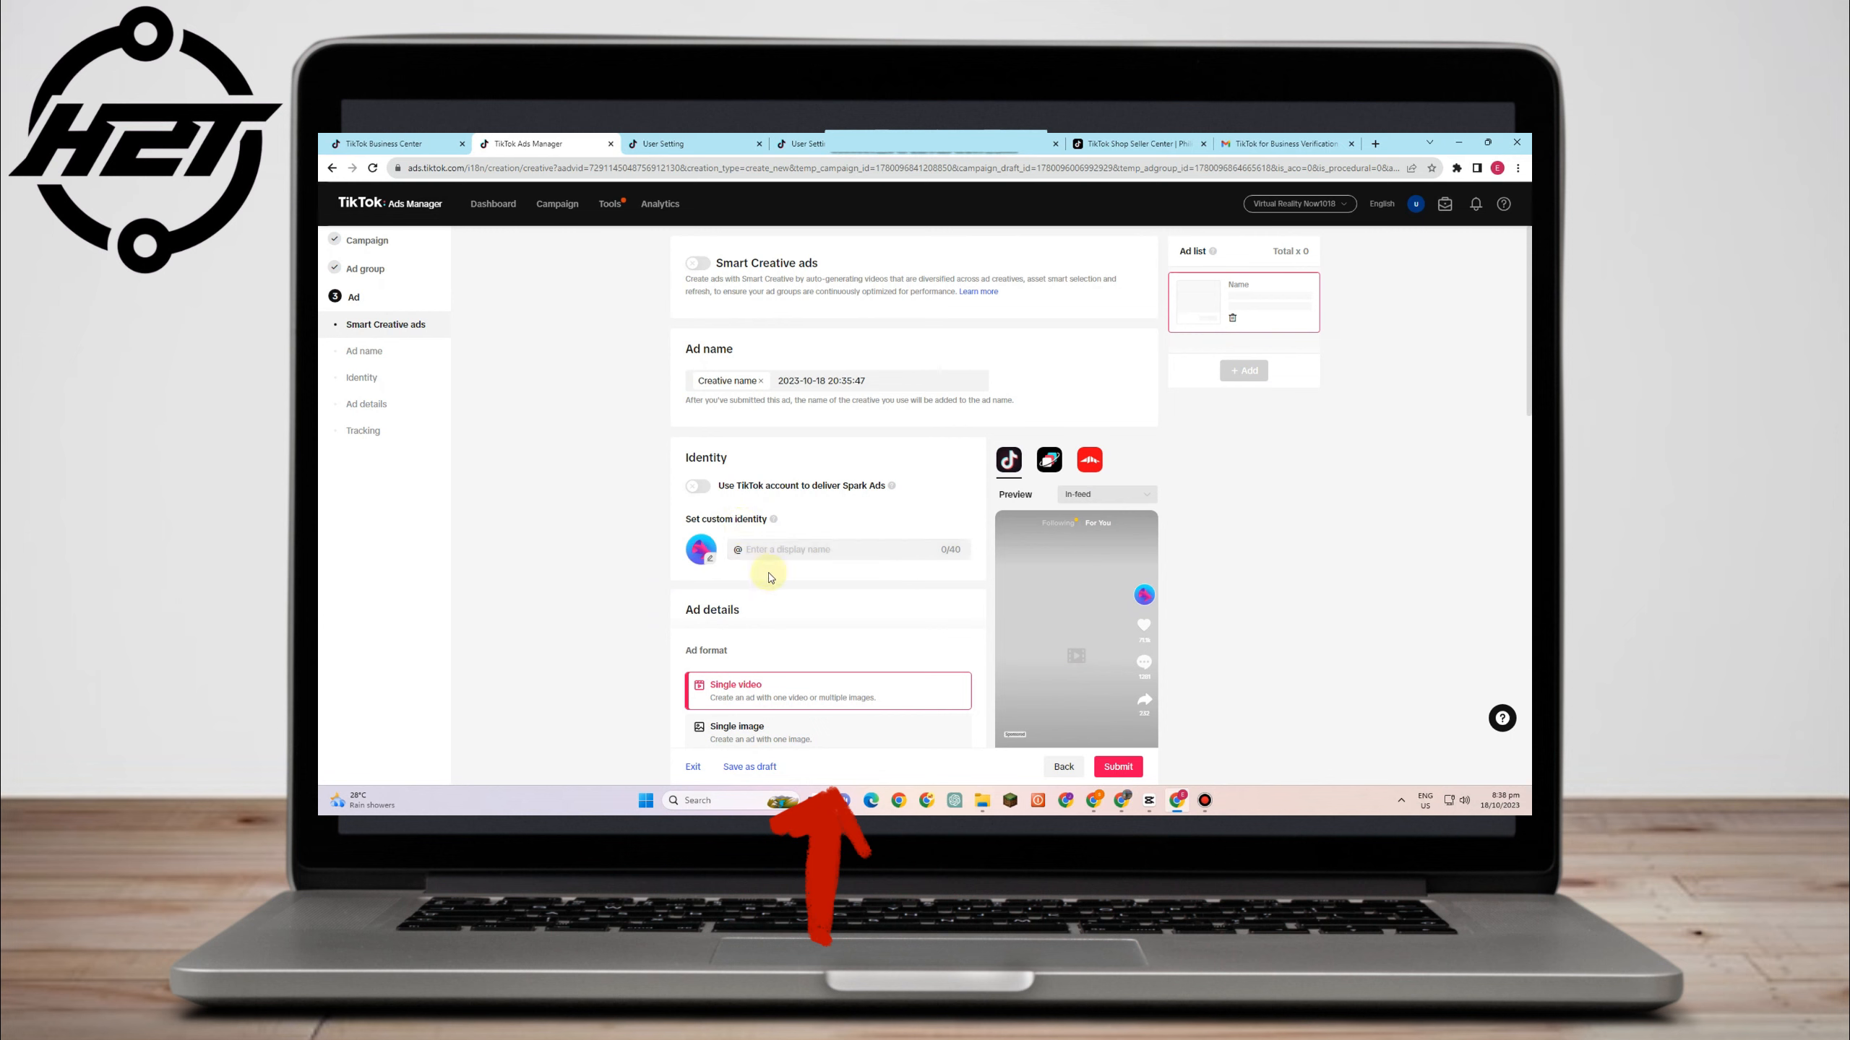
- Turn on Spark Ads via your own TikTok account and browse its posts without picking one
{"action": "left_click", "coordinate": [700, 488]}
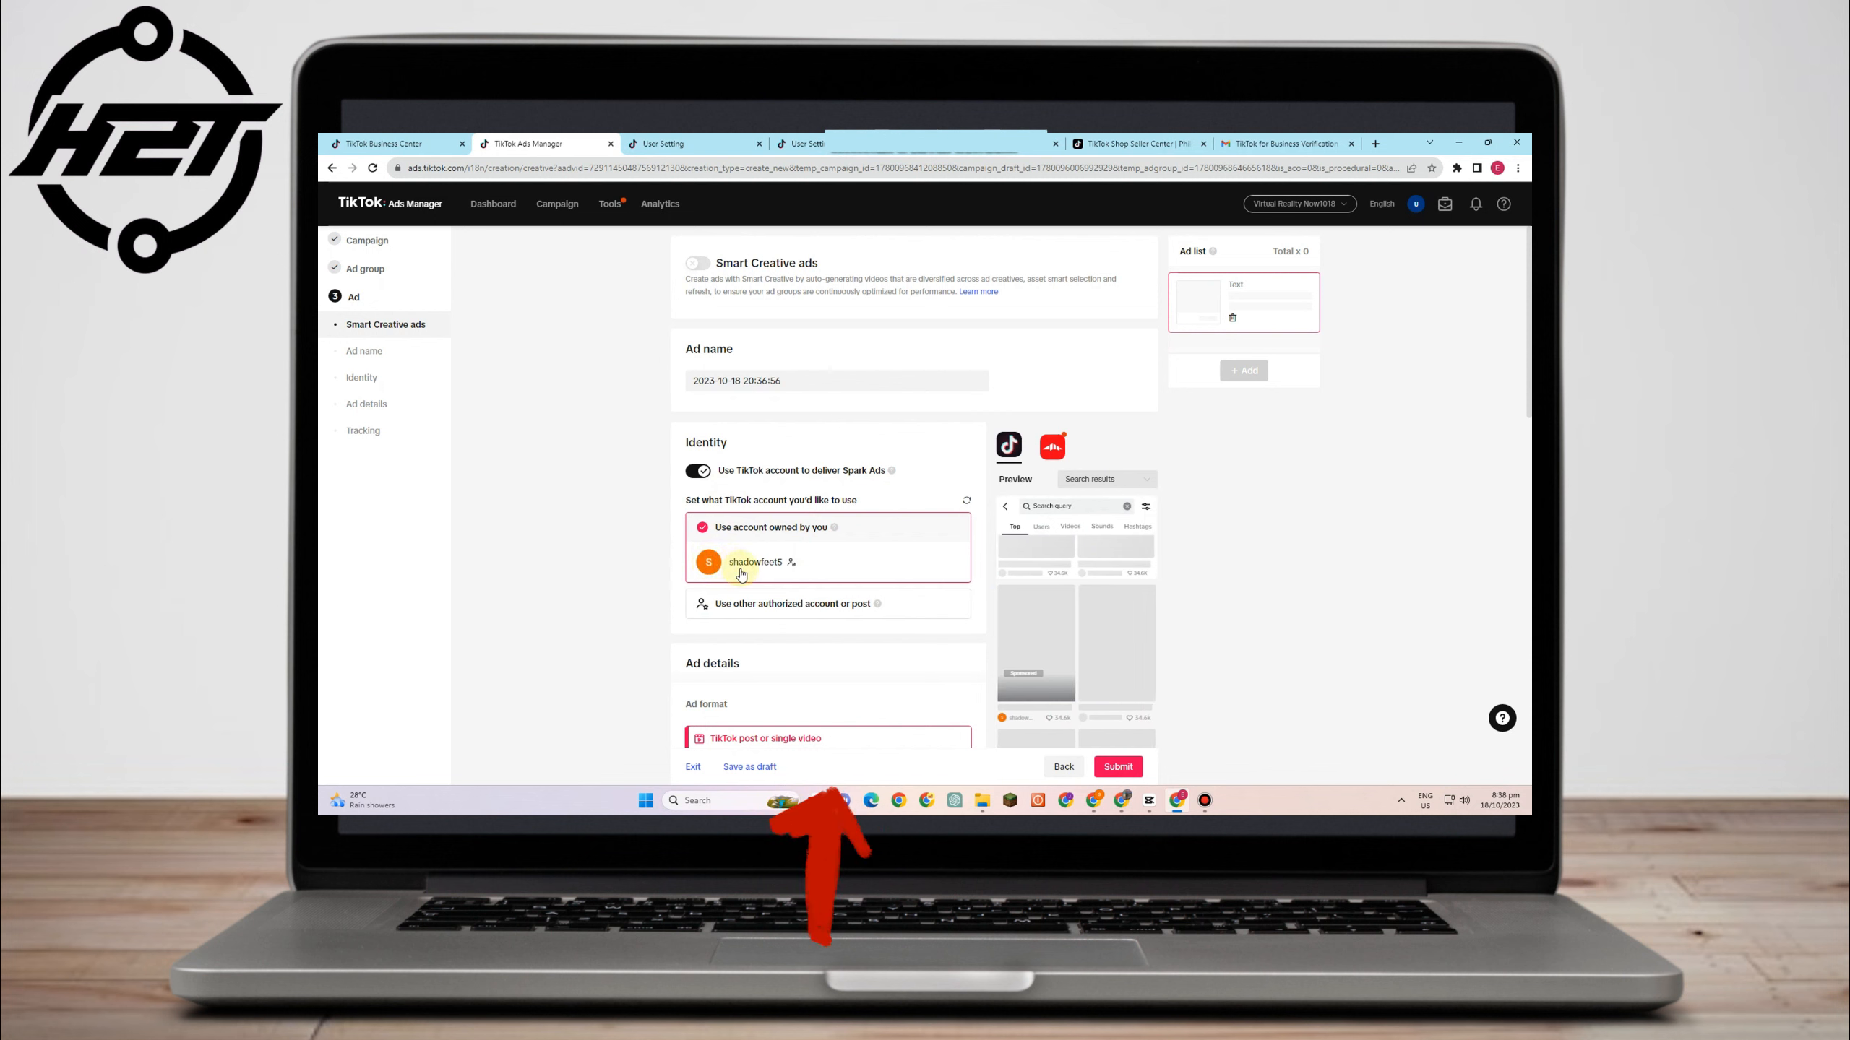
{"action": "scroll", "coordinate": [750, 572], "scroll_direction": "down", "scroll_amount": 2}
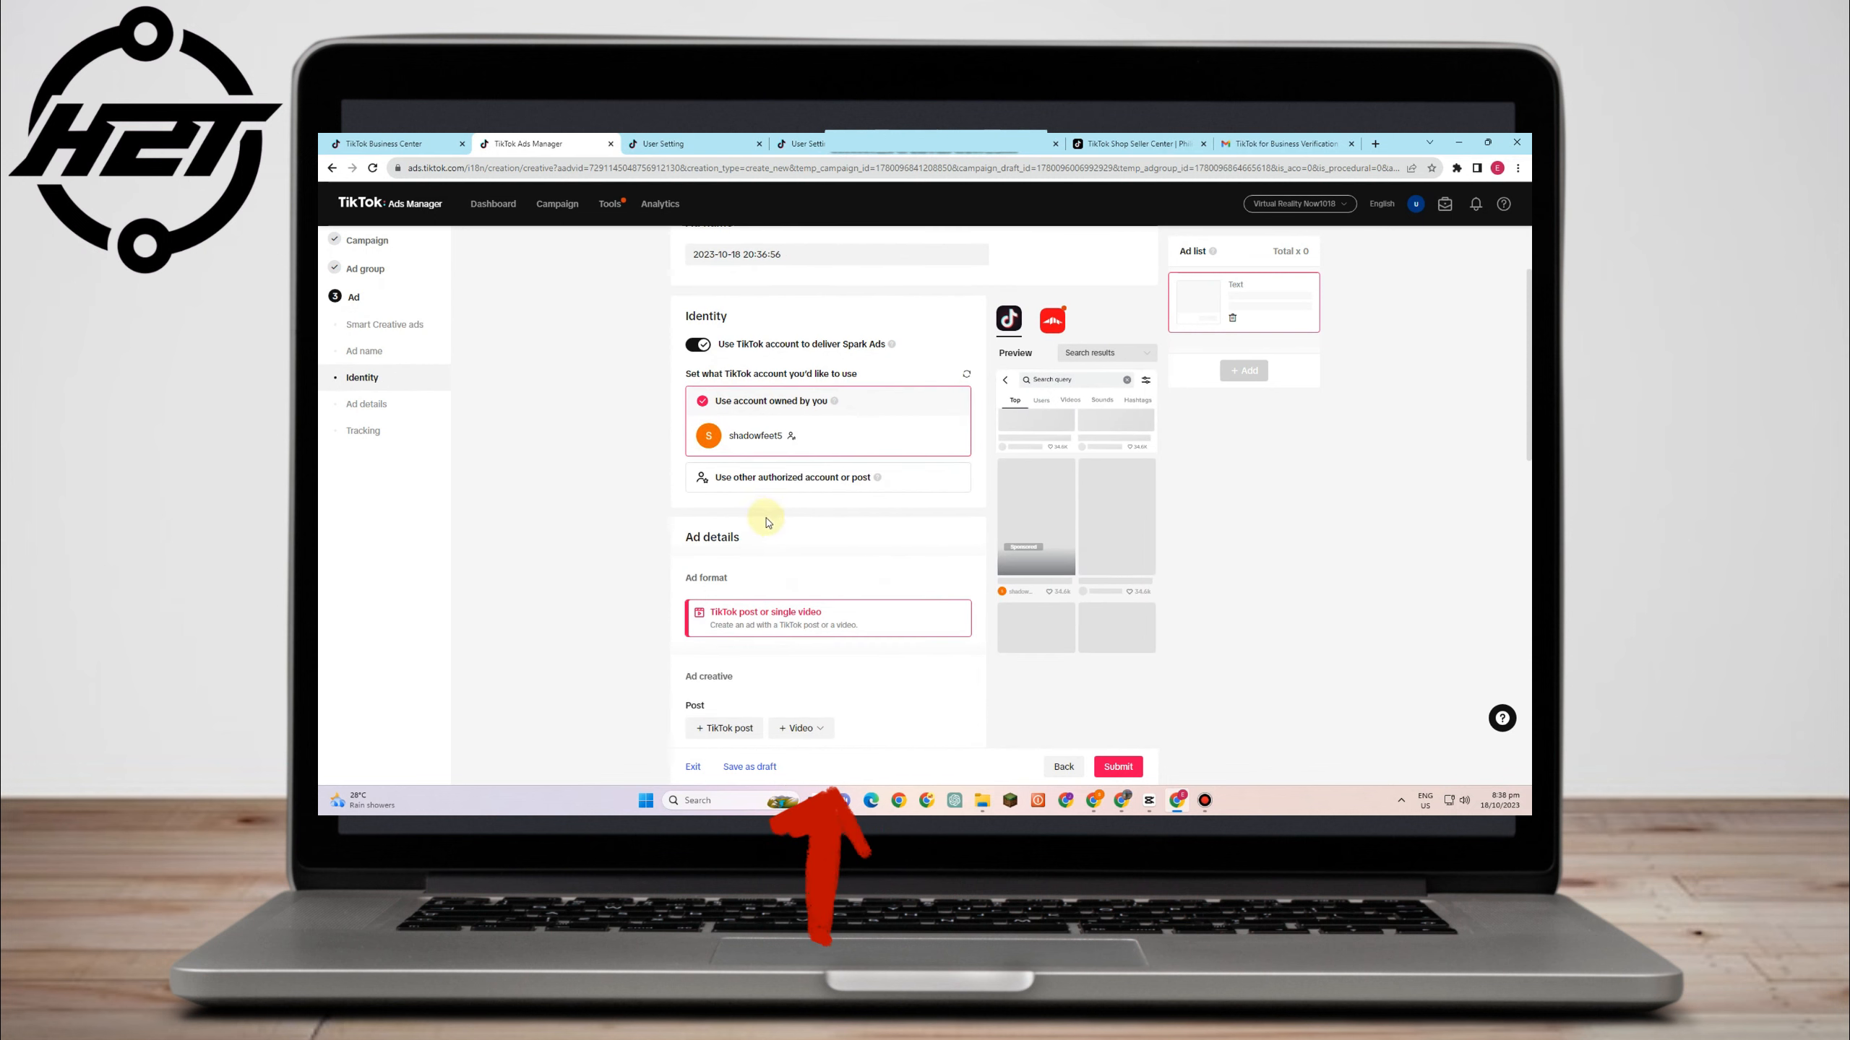
{"action": "scroll", "coordinate": [743, 595], "scroll_direction": "down", "scroll_amount": 1}
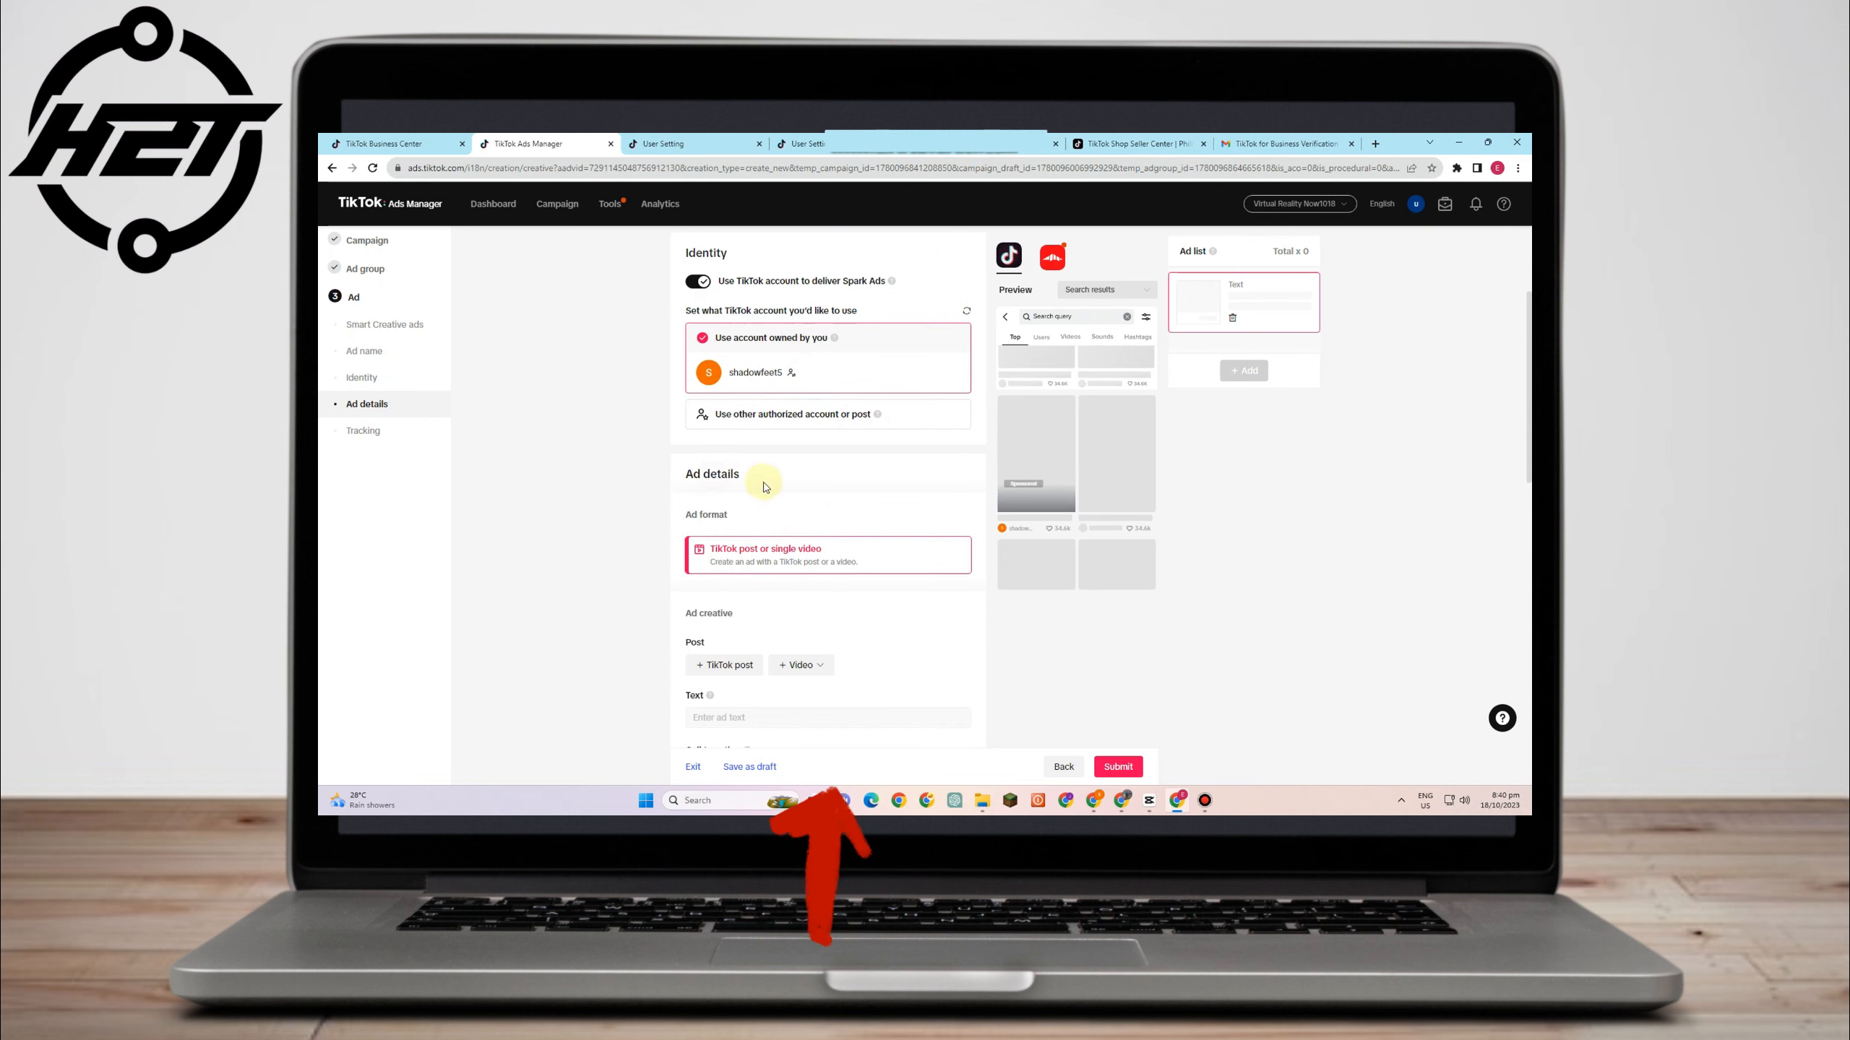
{"action": "scroll", "coordinate": [788, 501], "scroll_direction": "down", "scroll_amount": 1}
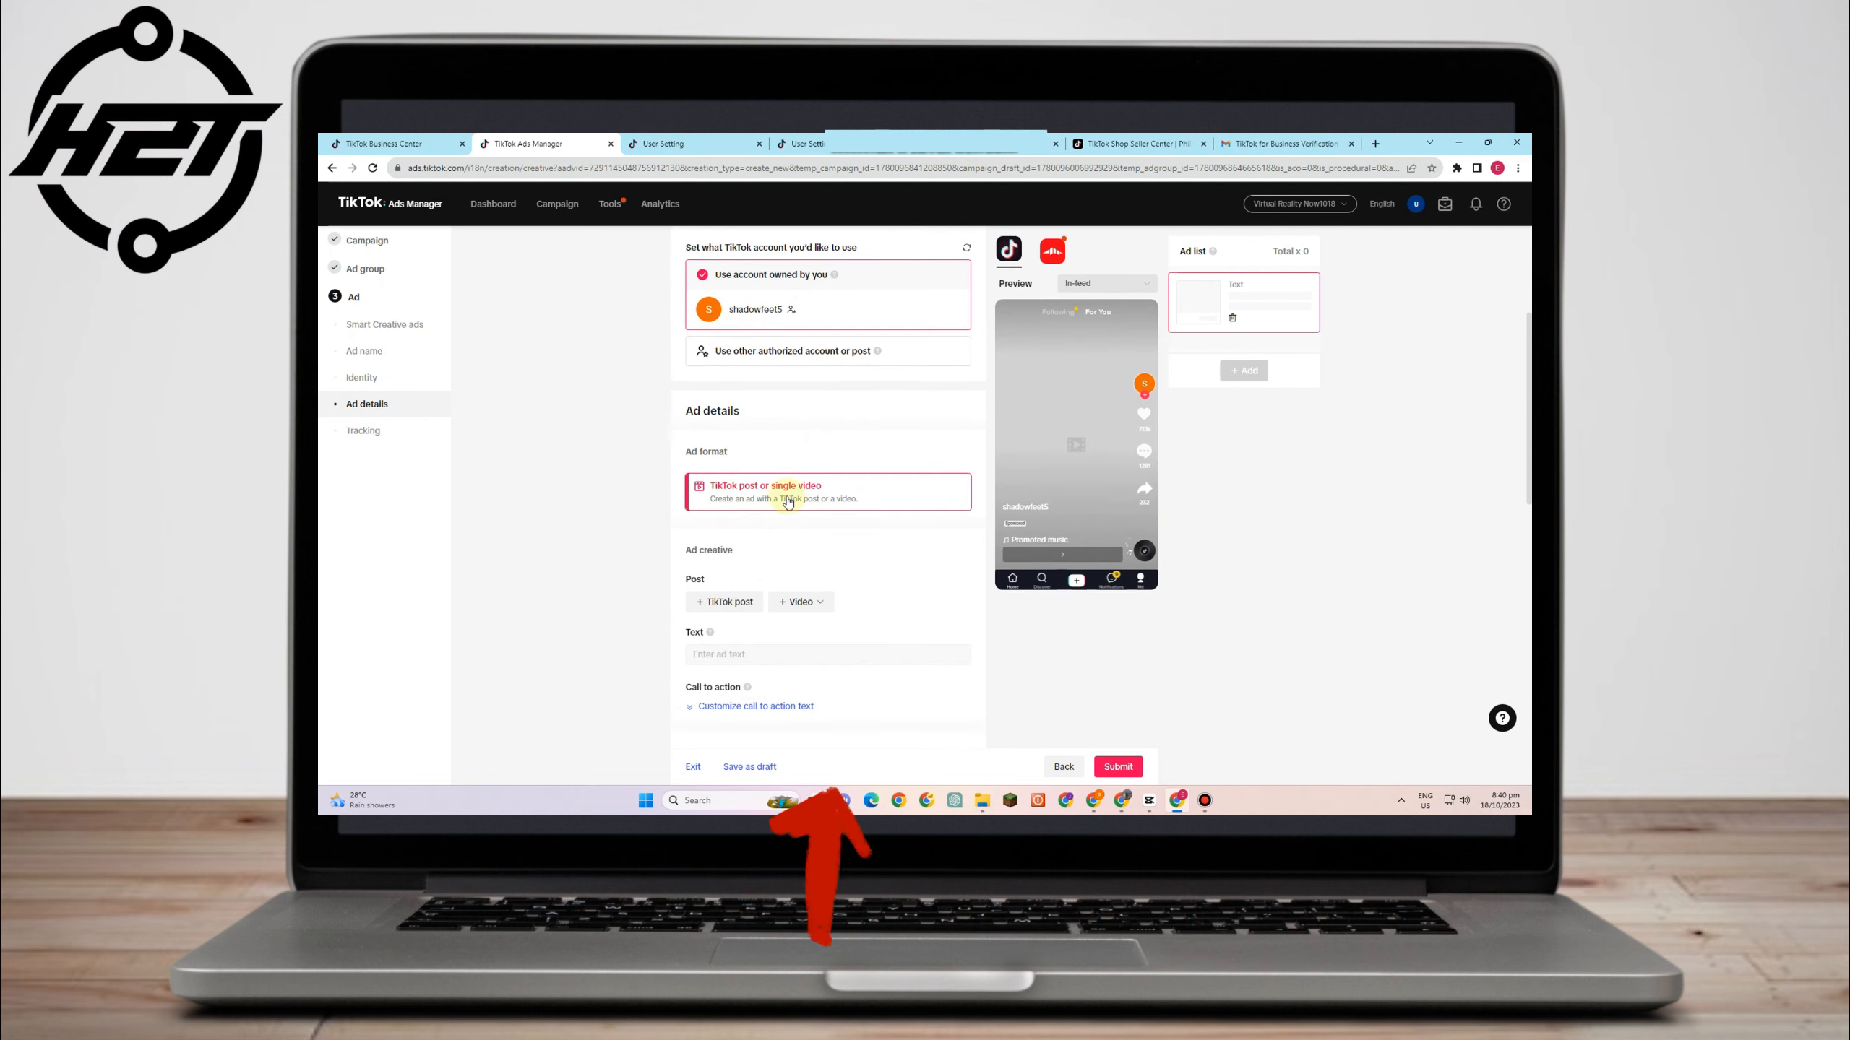
{"action": "mouse_move", "coordinate": [710, 570]}
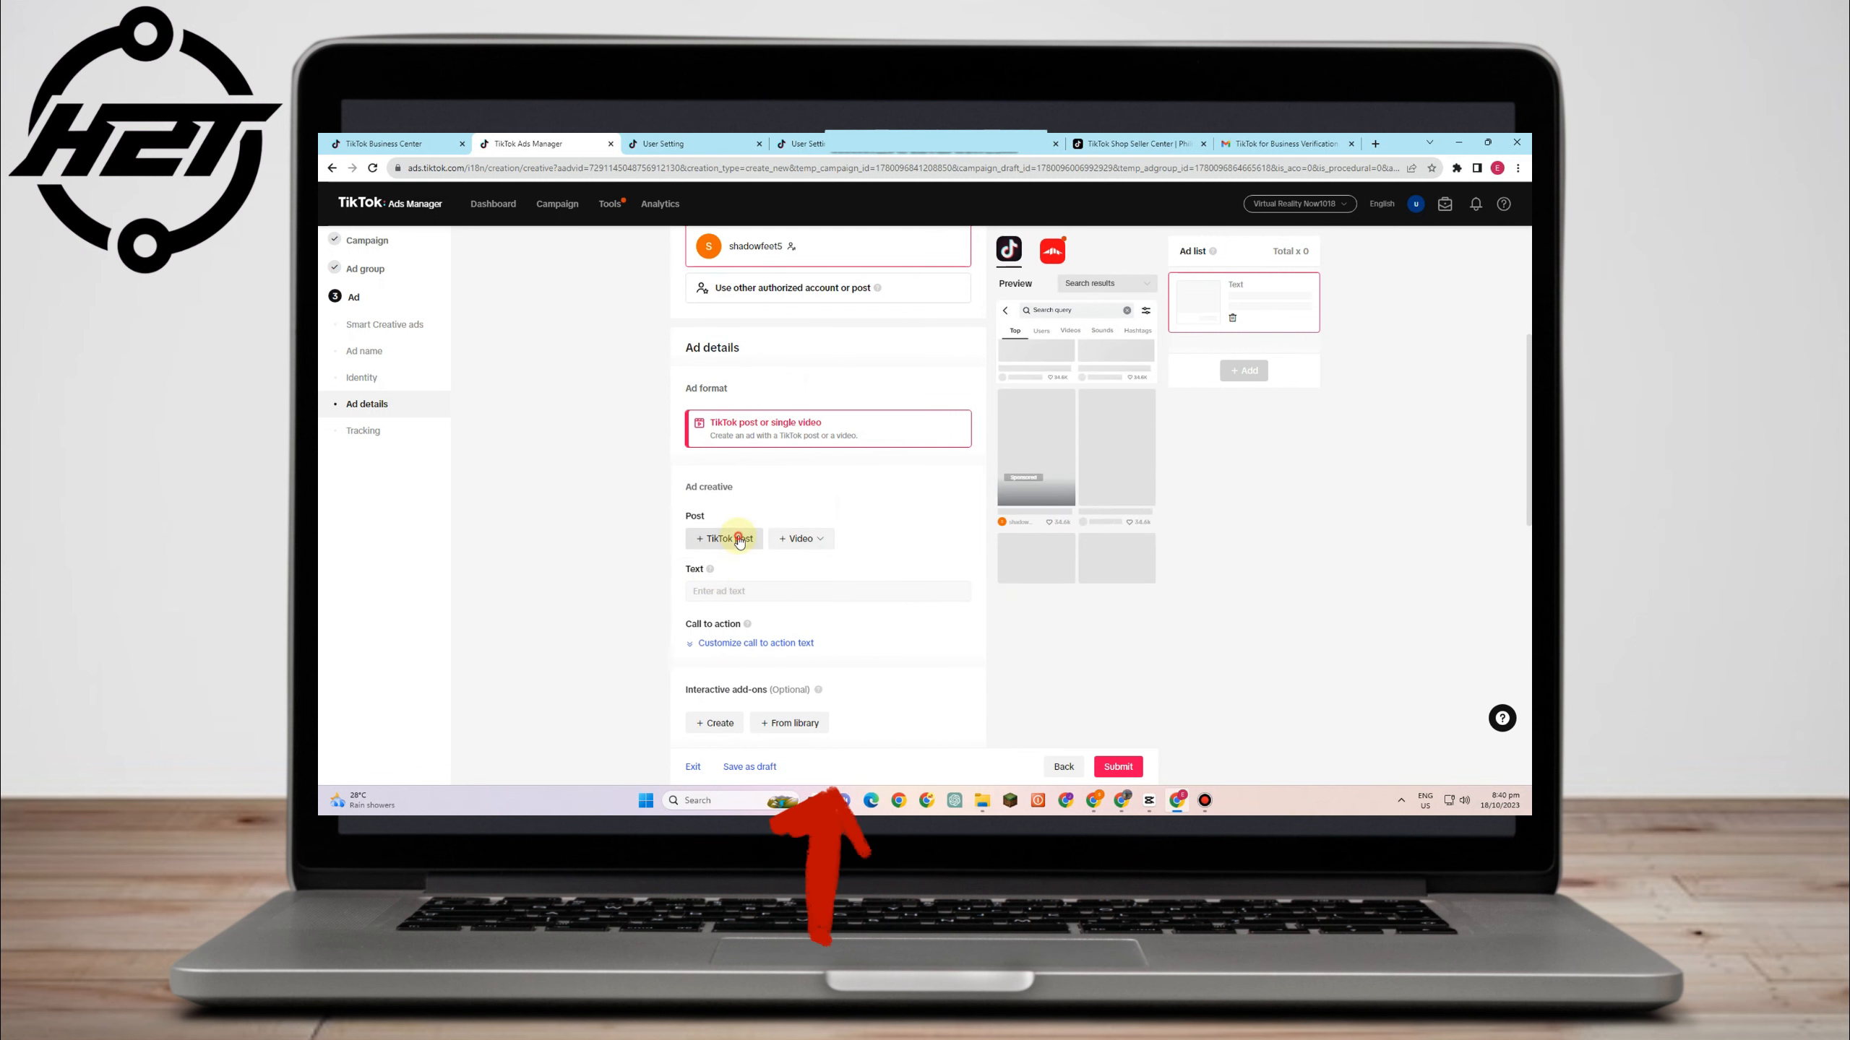
{"action": "left_click", "coordinate": [739, 538]}
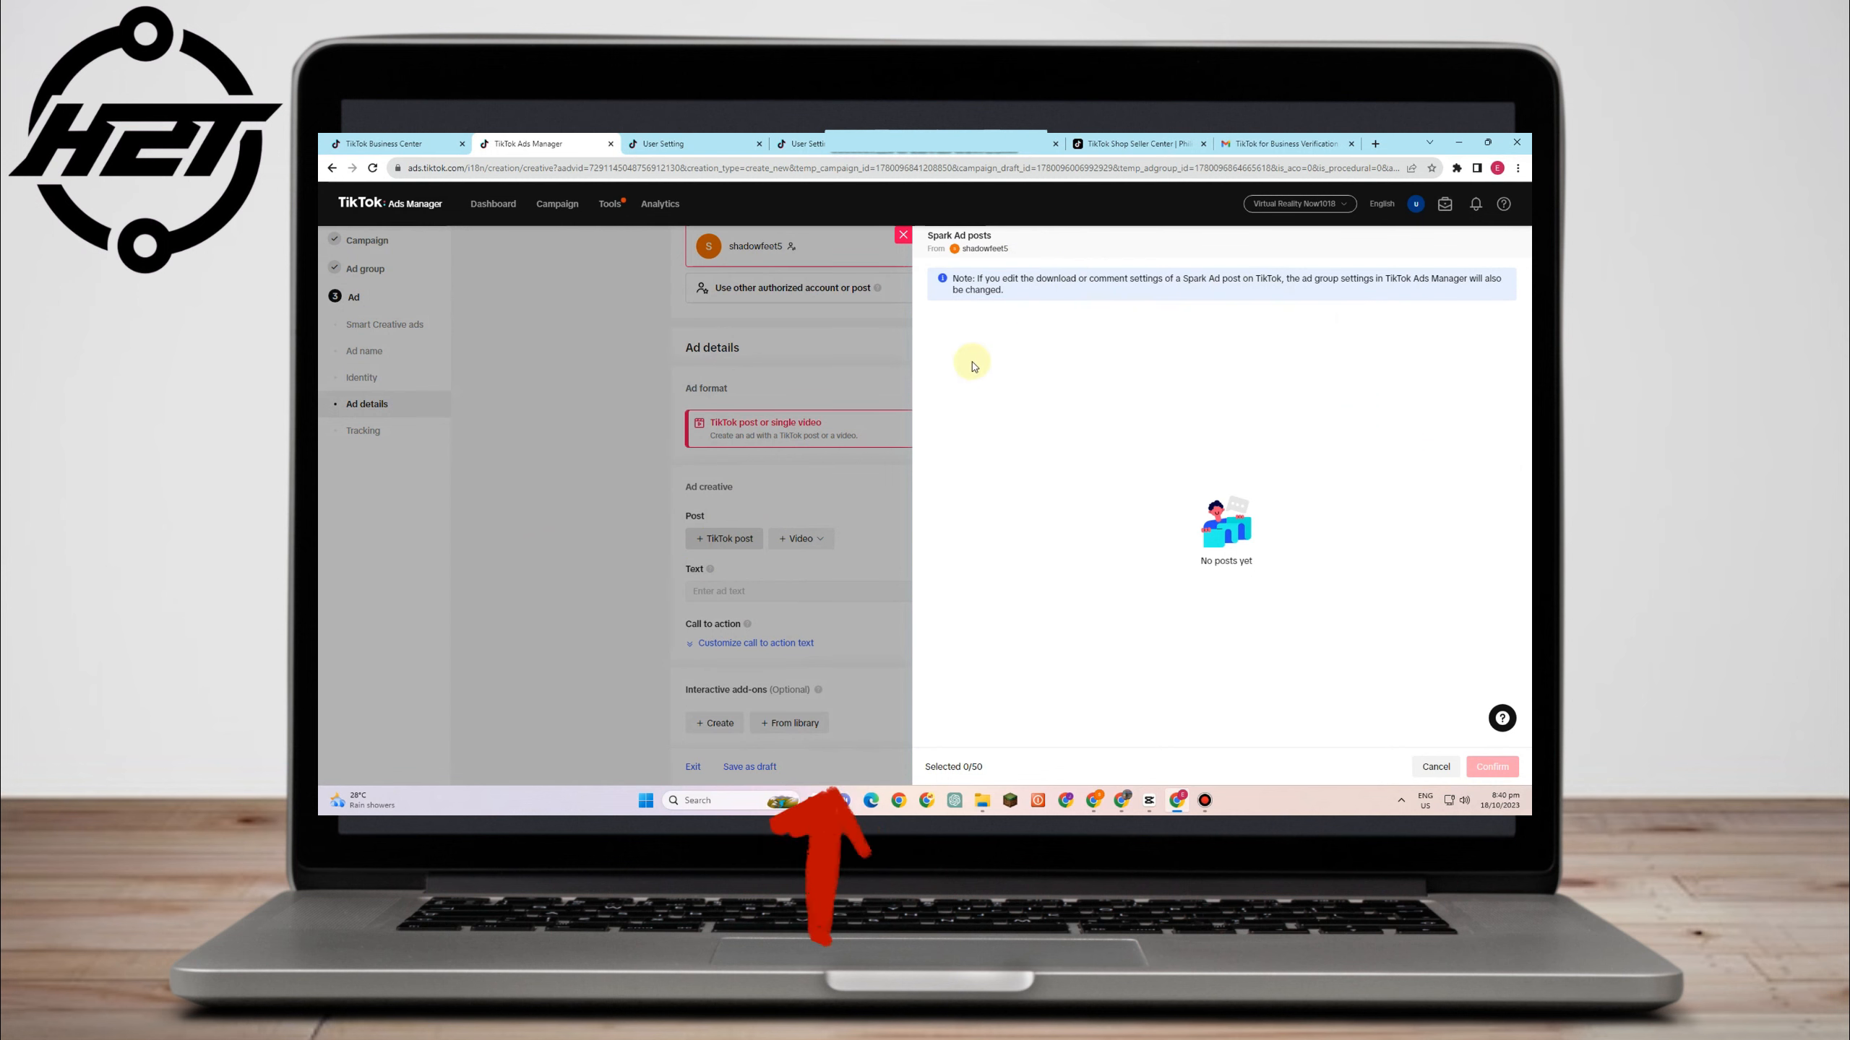
{"action": "left_click", "coordinate": [621, 526]}
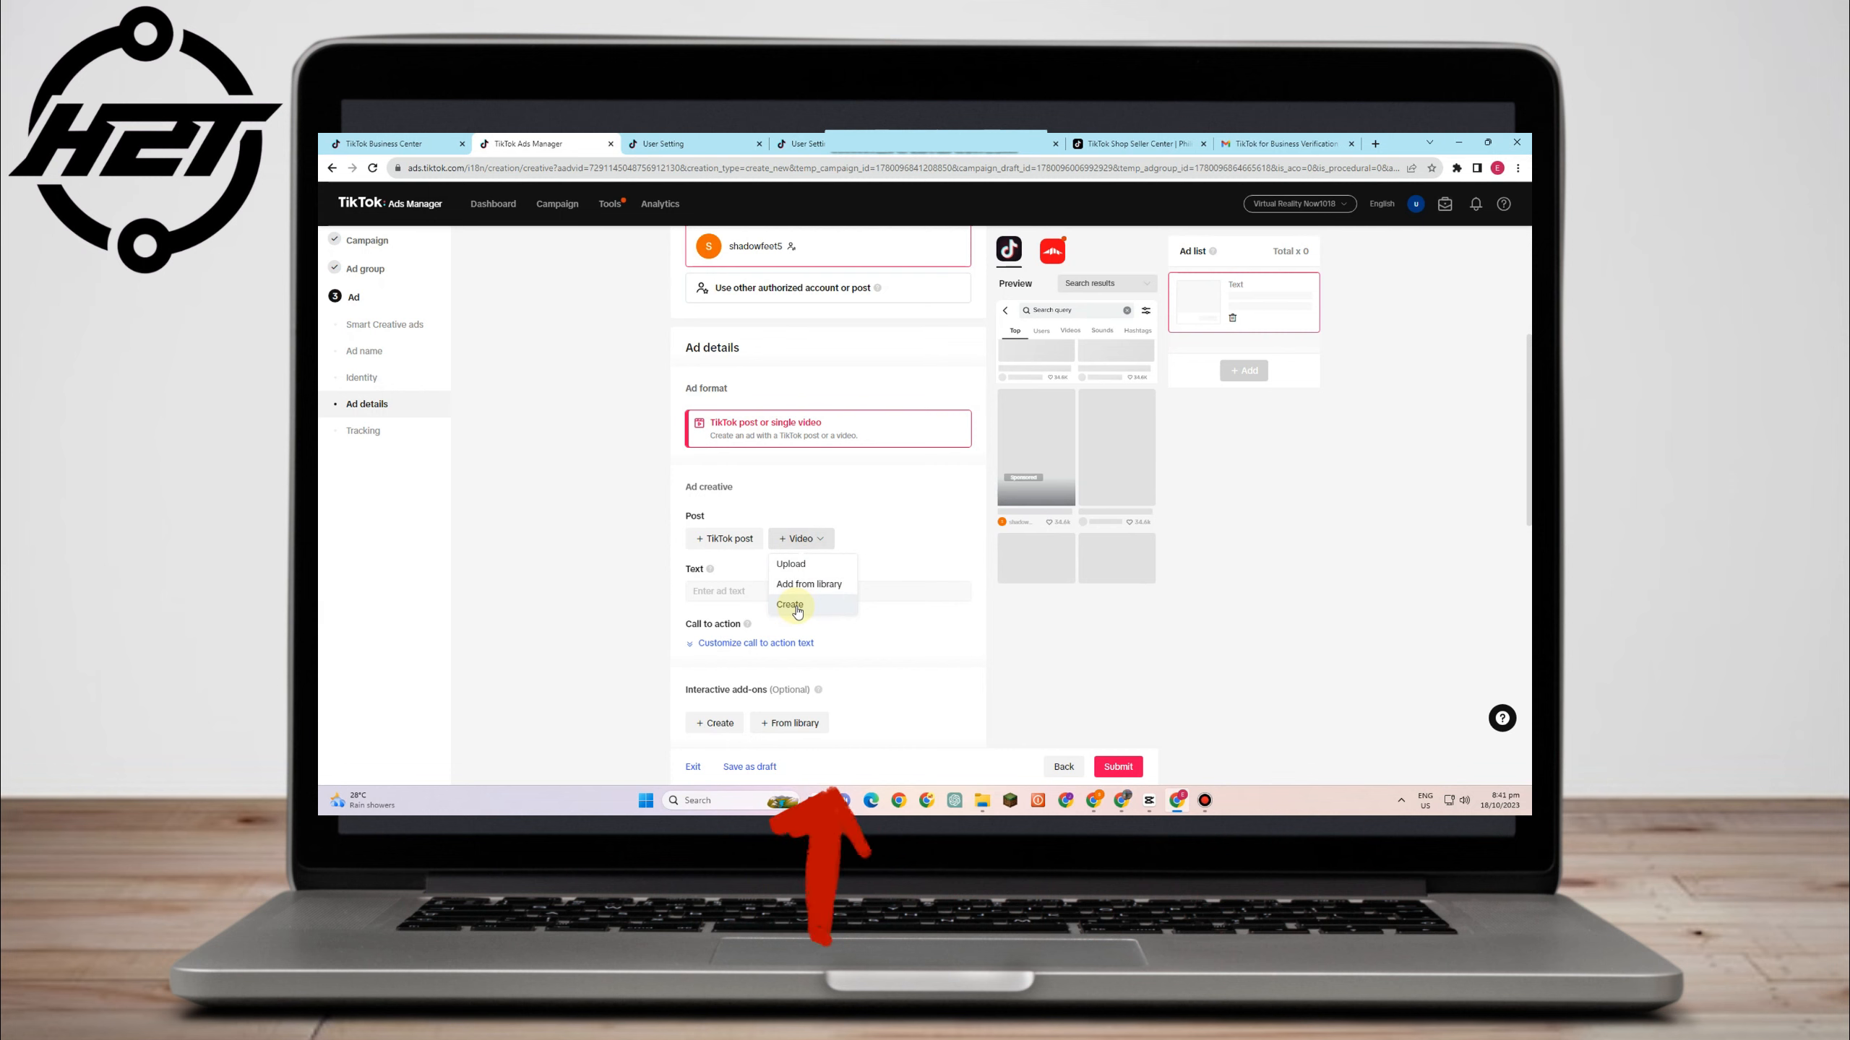
- Submit the ad with a Website URL destination and empty tracking, getting 2 creative errors
{"action": "left_click", "coordinate": [682, 597]}
{"action": "scroll", "coordinate": [757, 625], "scroll_direction": "down", "scroll_amount": 1}
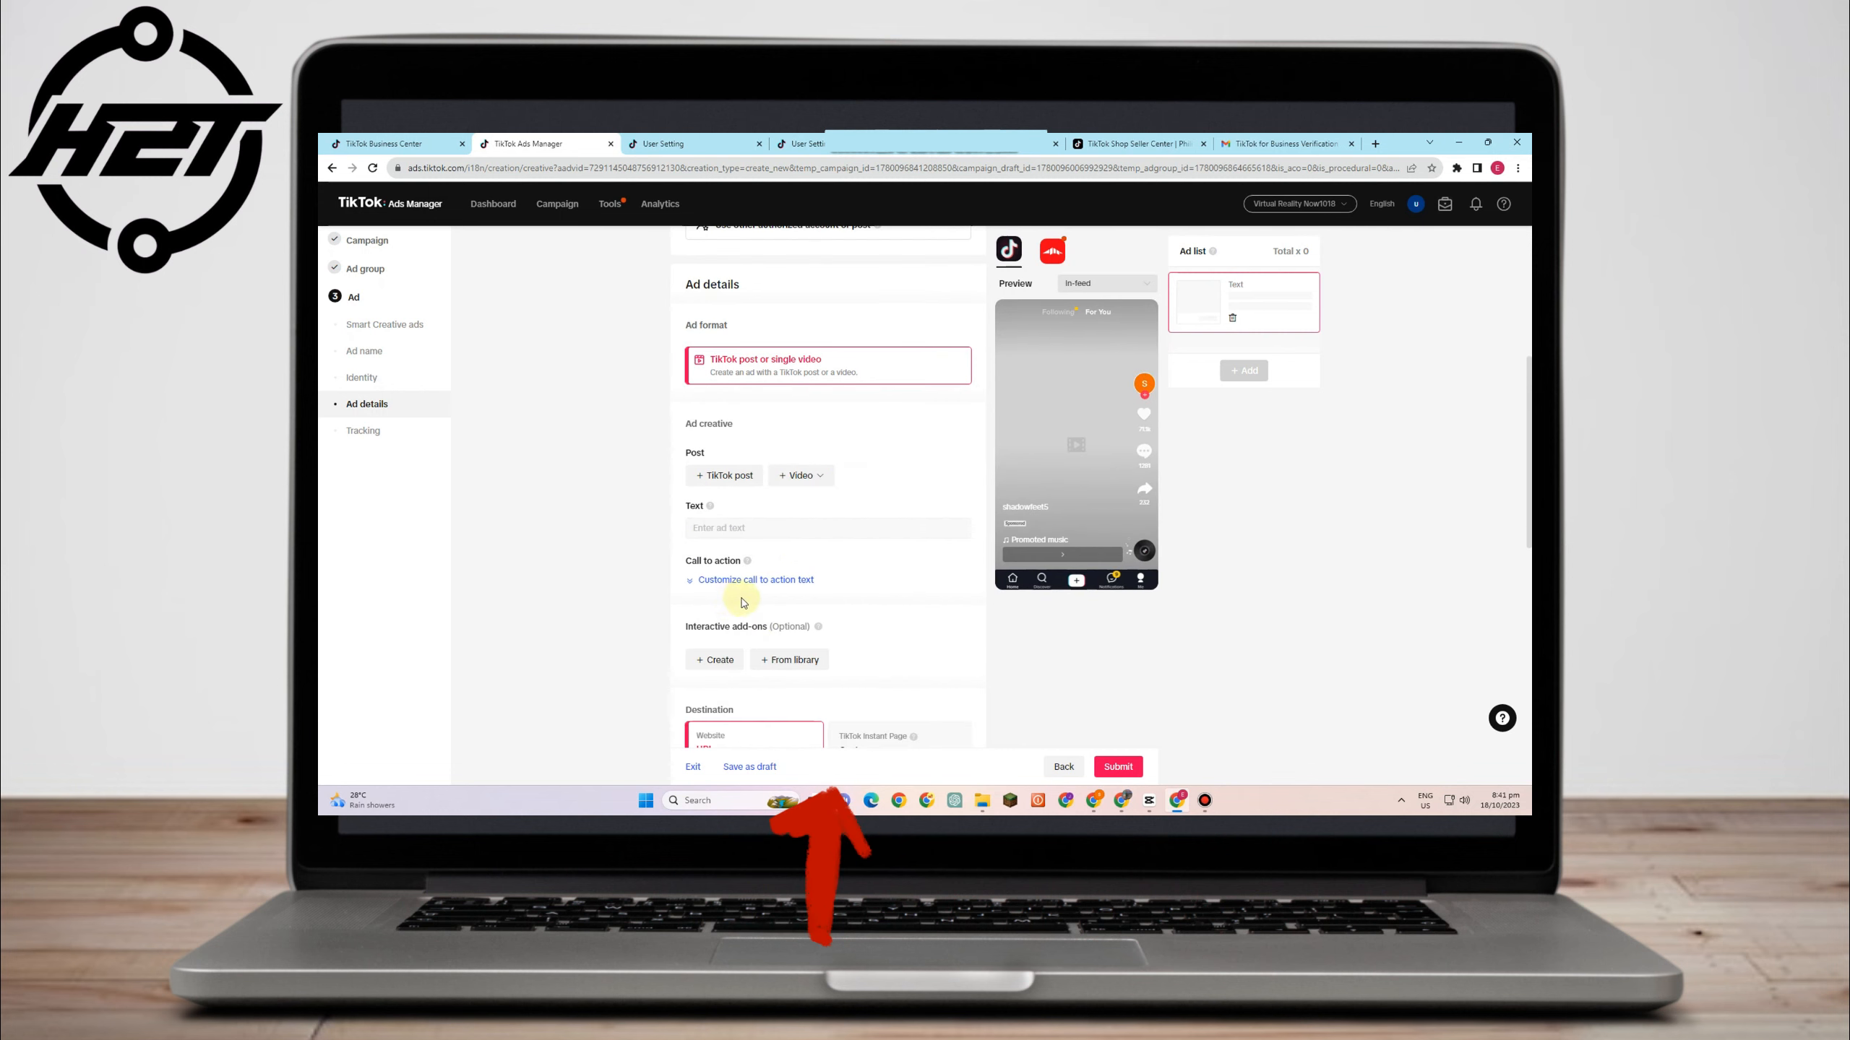
{"action": "scroll", "coordinate": [787, 598], "scroll_direction": "down", "scroll_amount": 1}
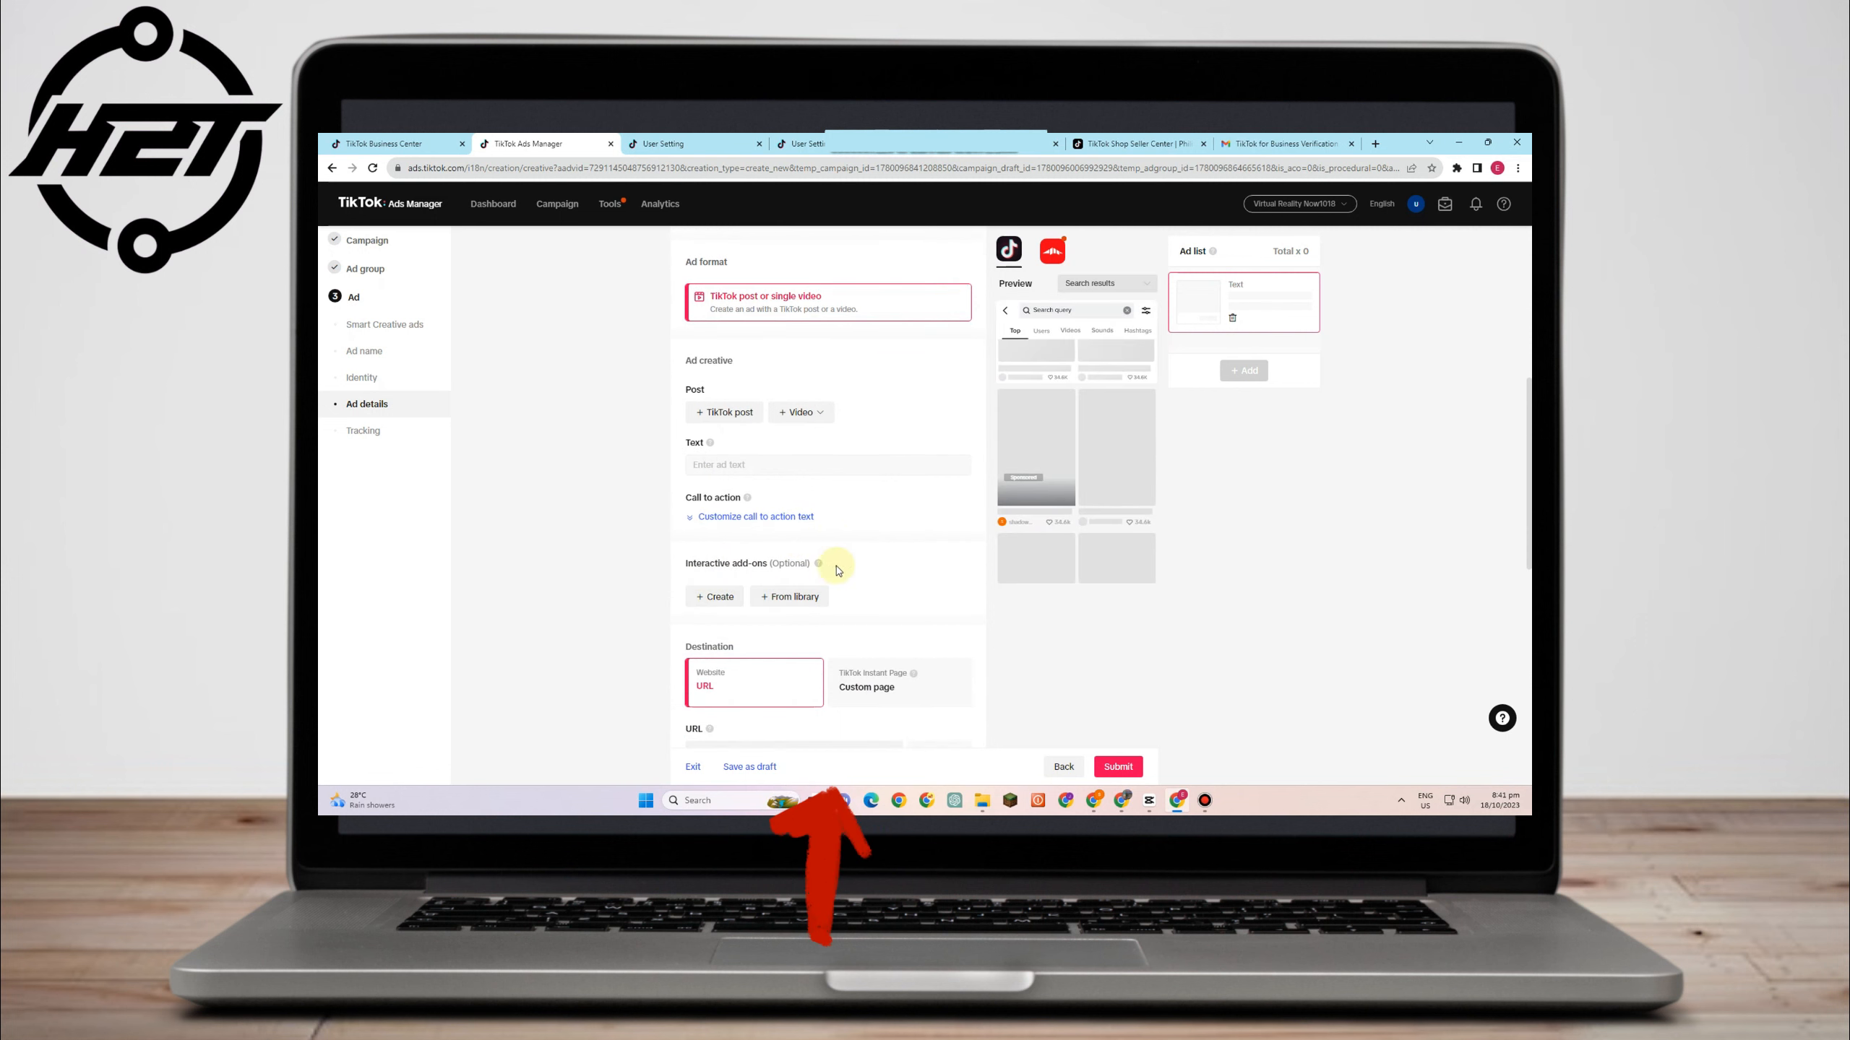
{"action": "scroll", "coordinate": [763, 559], "scroll_direction": "down", "scroll_amount": 1}
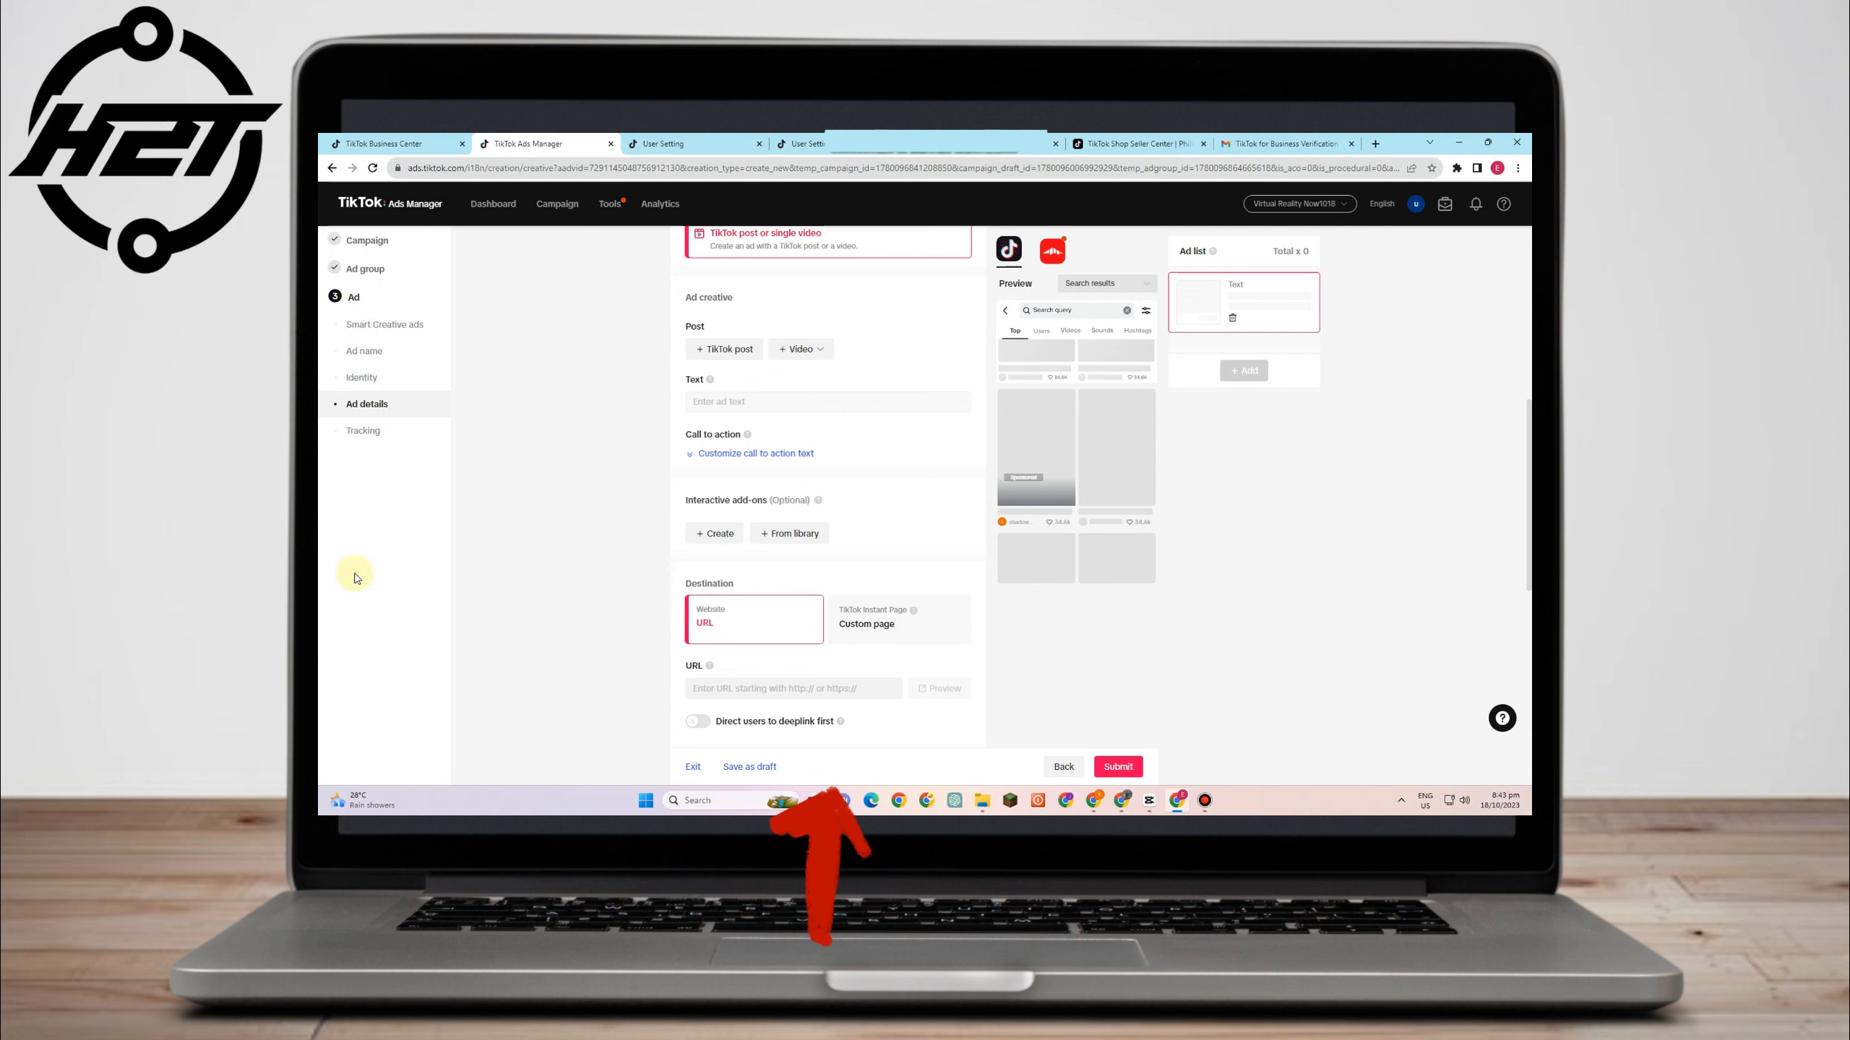
{"action": "scroll", "coordinate": [769, 565], "scroll_direction": "down", "scroll_amount": 4}
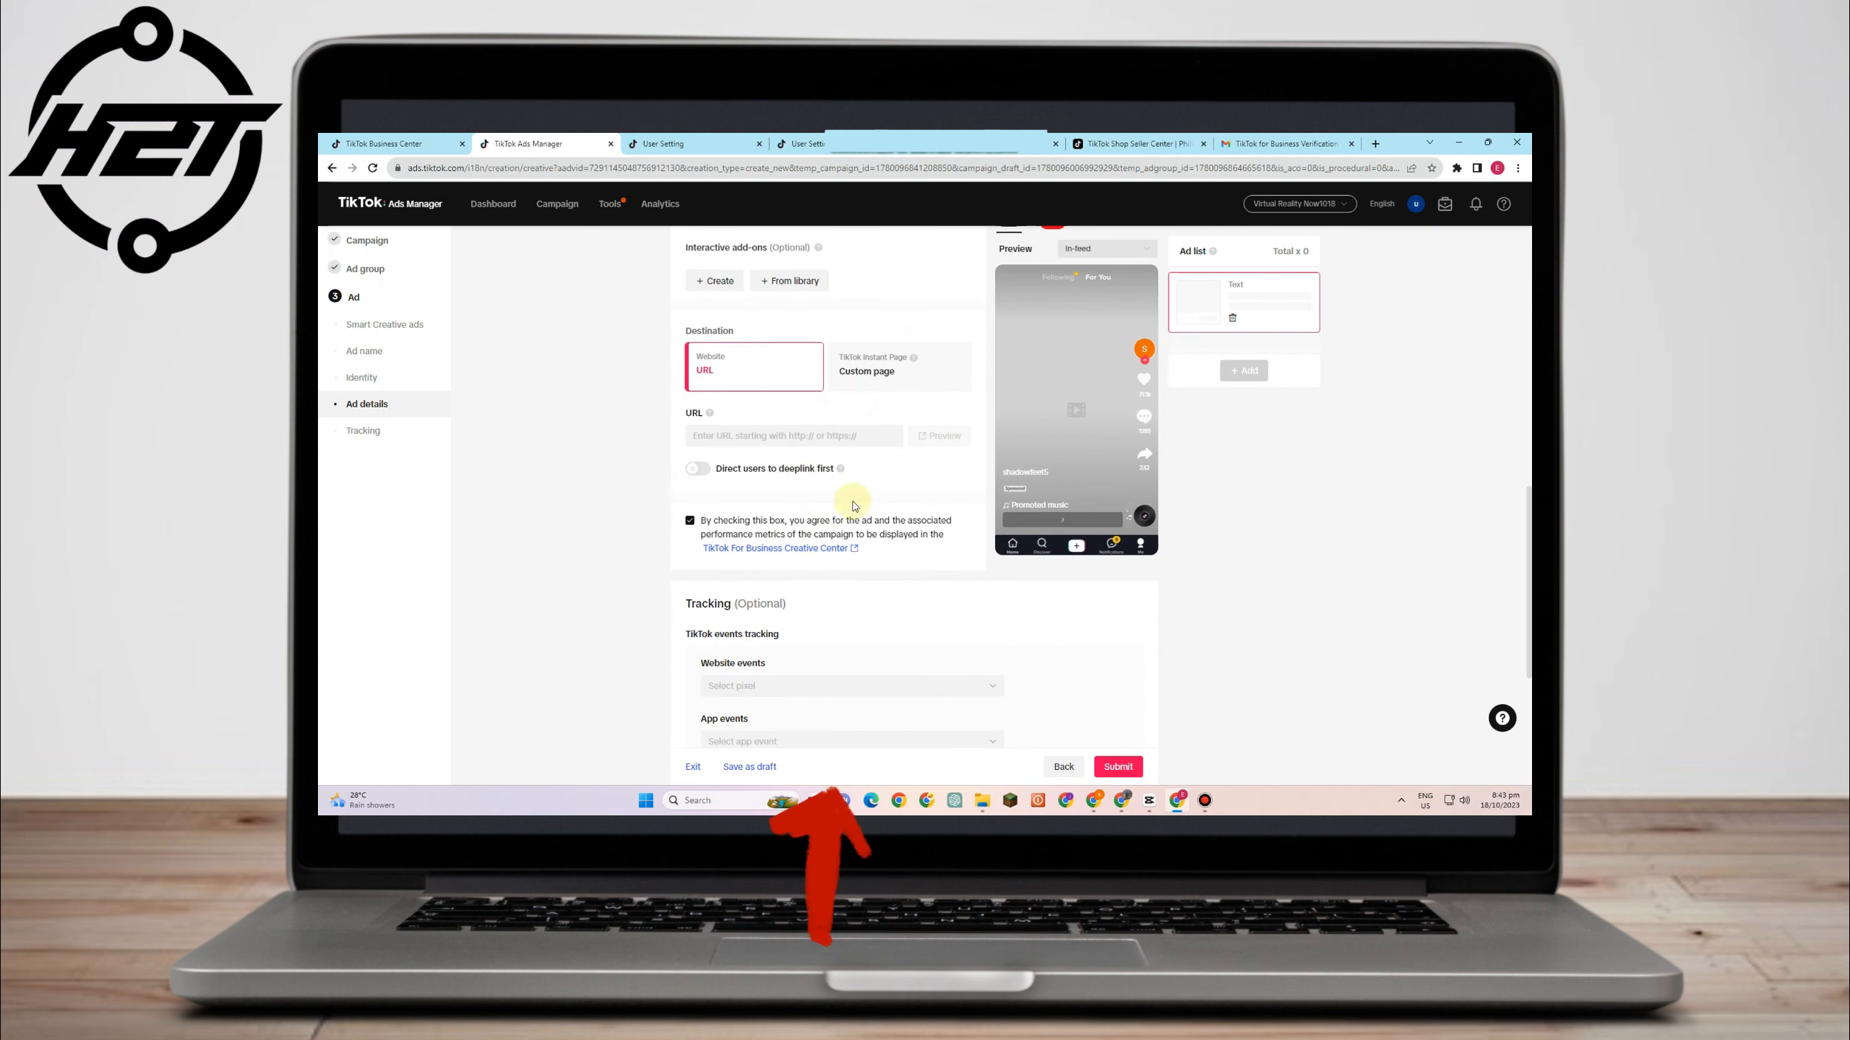
{"action": "scroll", "coordinate": [737, 504], "scroll_direction": "down", "scroll_amount": 2}
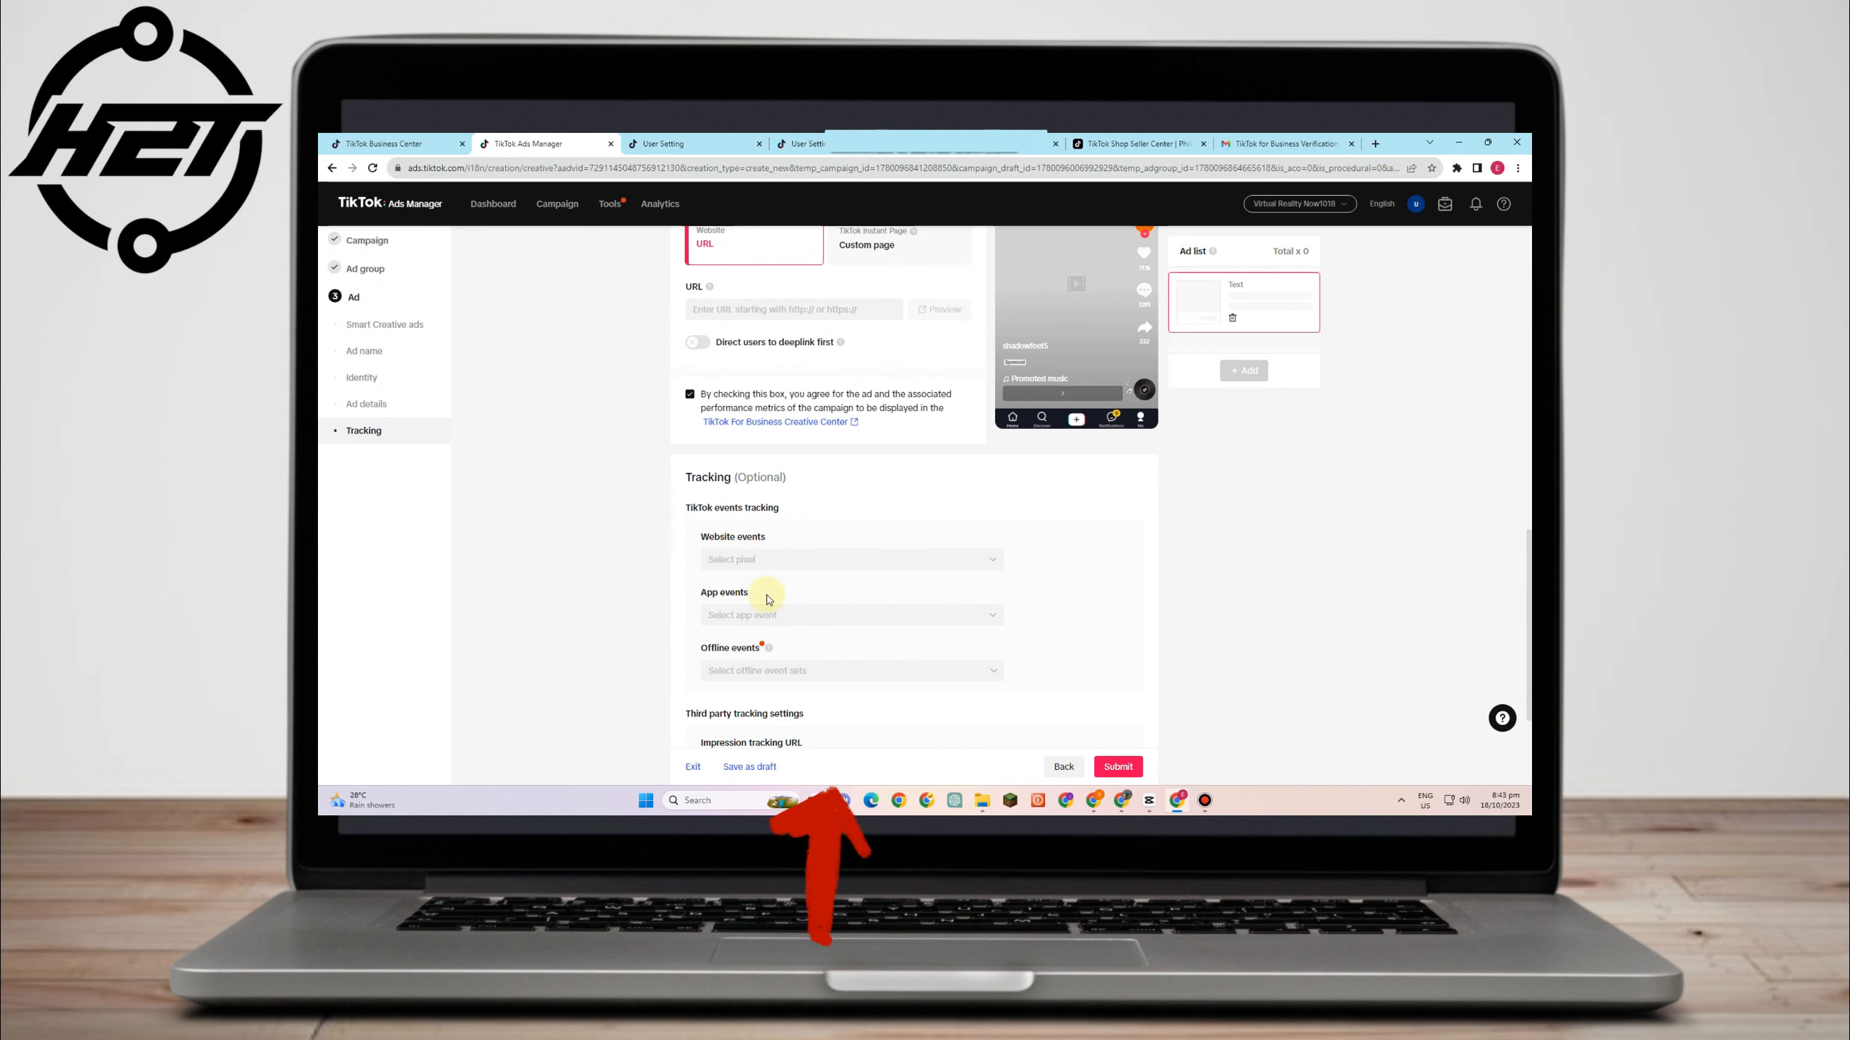
{"action": "scroll", "coordinate": [764, 595], "scroll_direction": "down", "scroll_amount": 2}
{"action": "scroll", "coordinate": [759, 662], "scroll_direction": "down", "scroll_amount": 1}
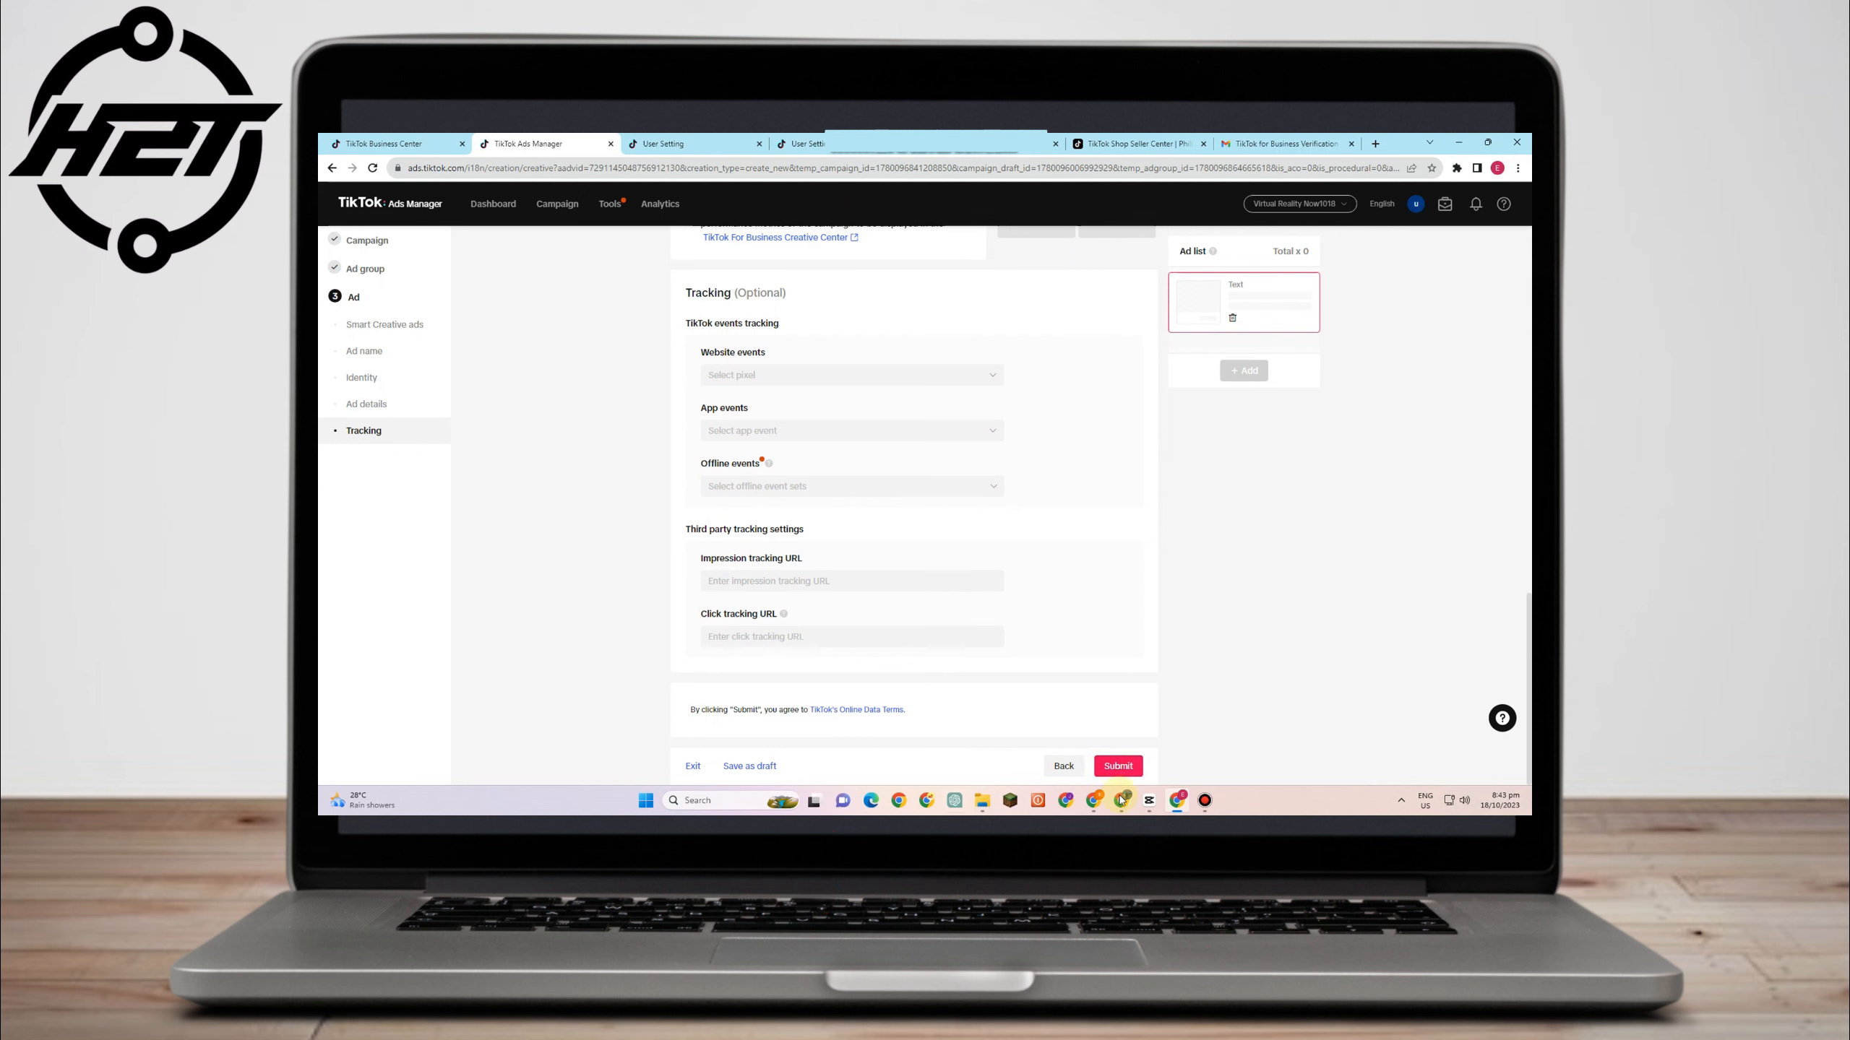
{"action": "left_click", "coordinate": [1118, 765]}
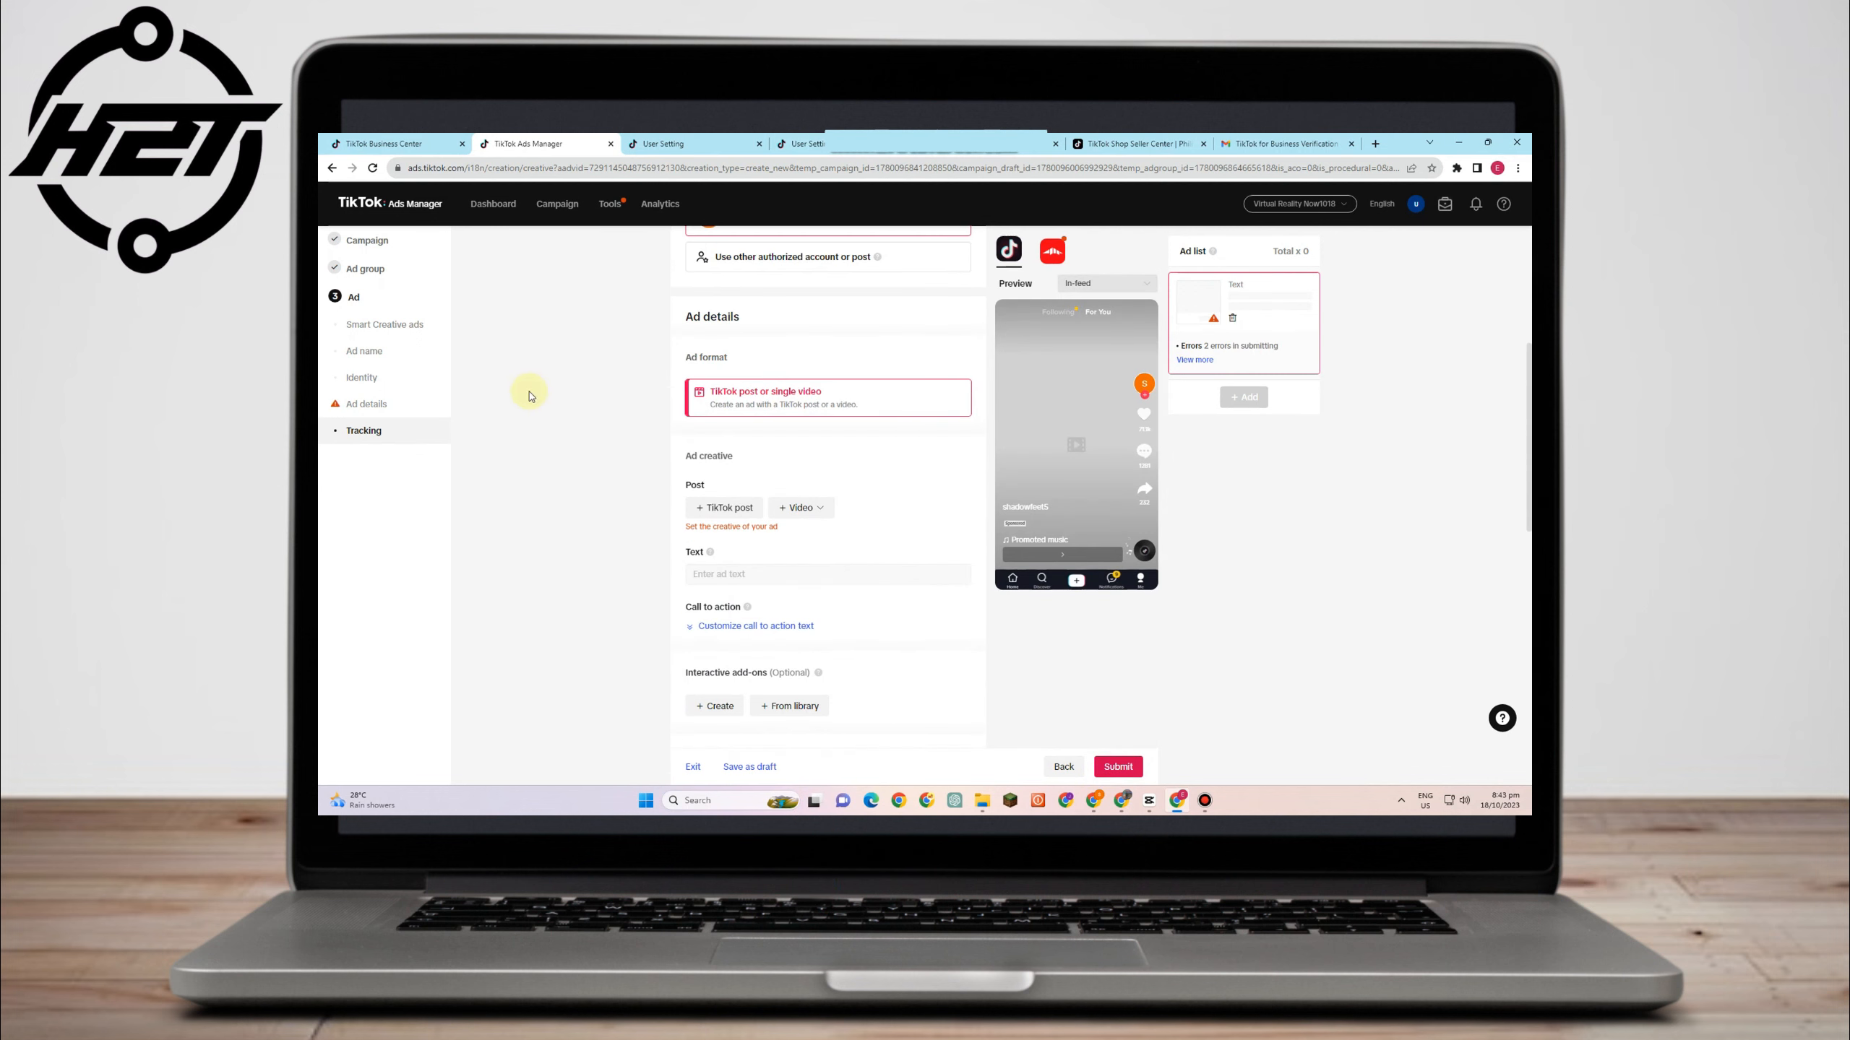
- Return to the Campaign list, which shows one draft campaign
{"action": "left_click", "coordinate": [559, 211]}
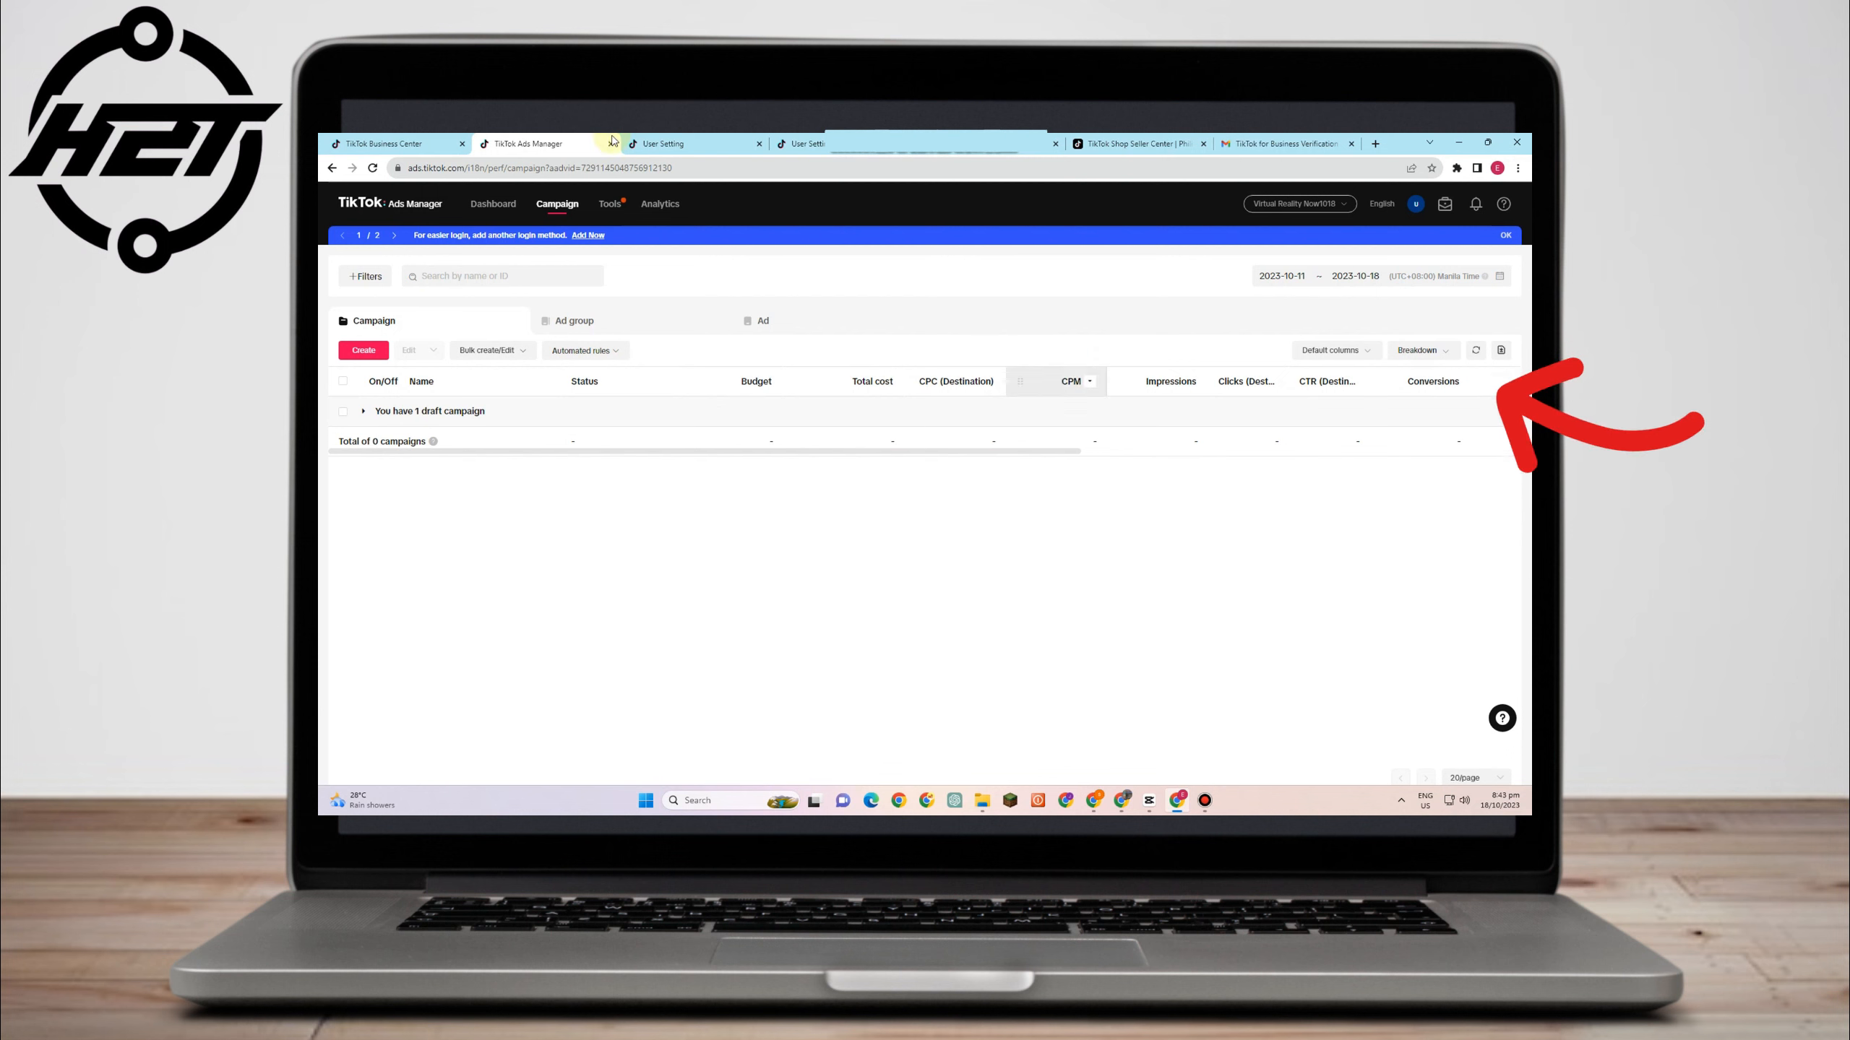
- Switch the campaign list's column preset from Default to TikTok Shop Ads
{"action": "mouse_move", "coordinate": [665, 206]}
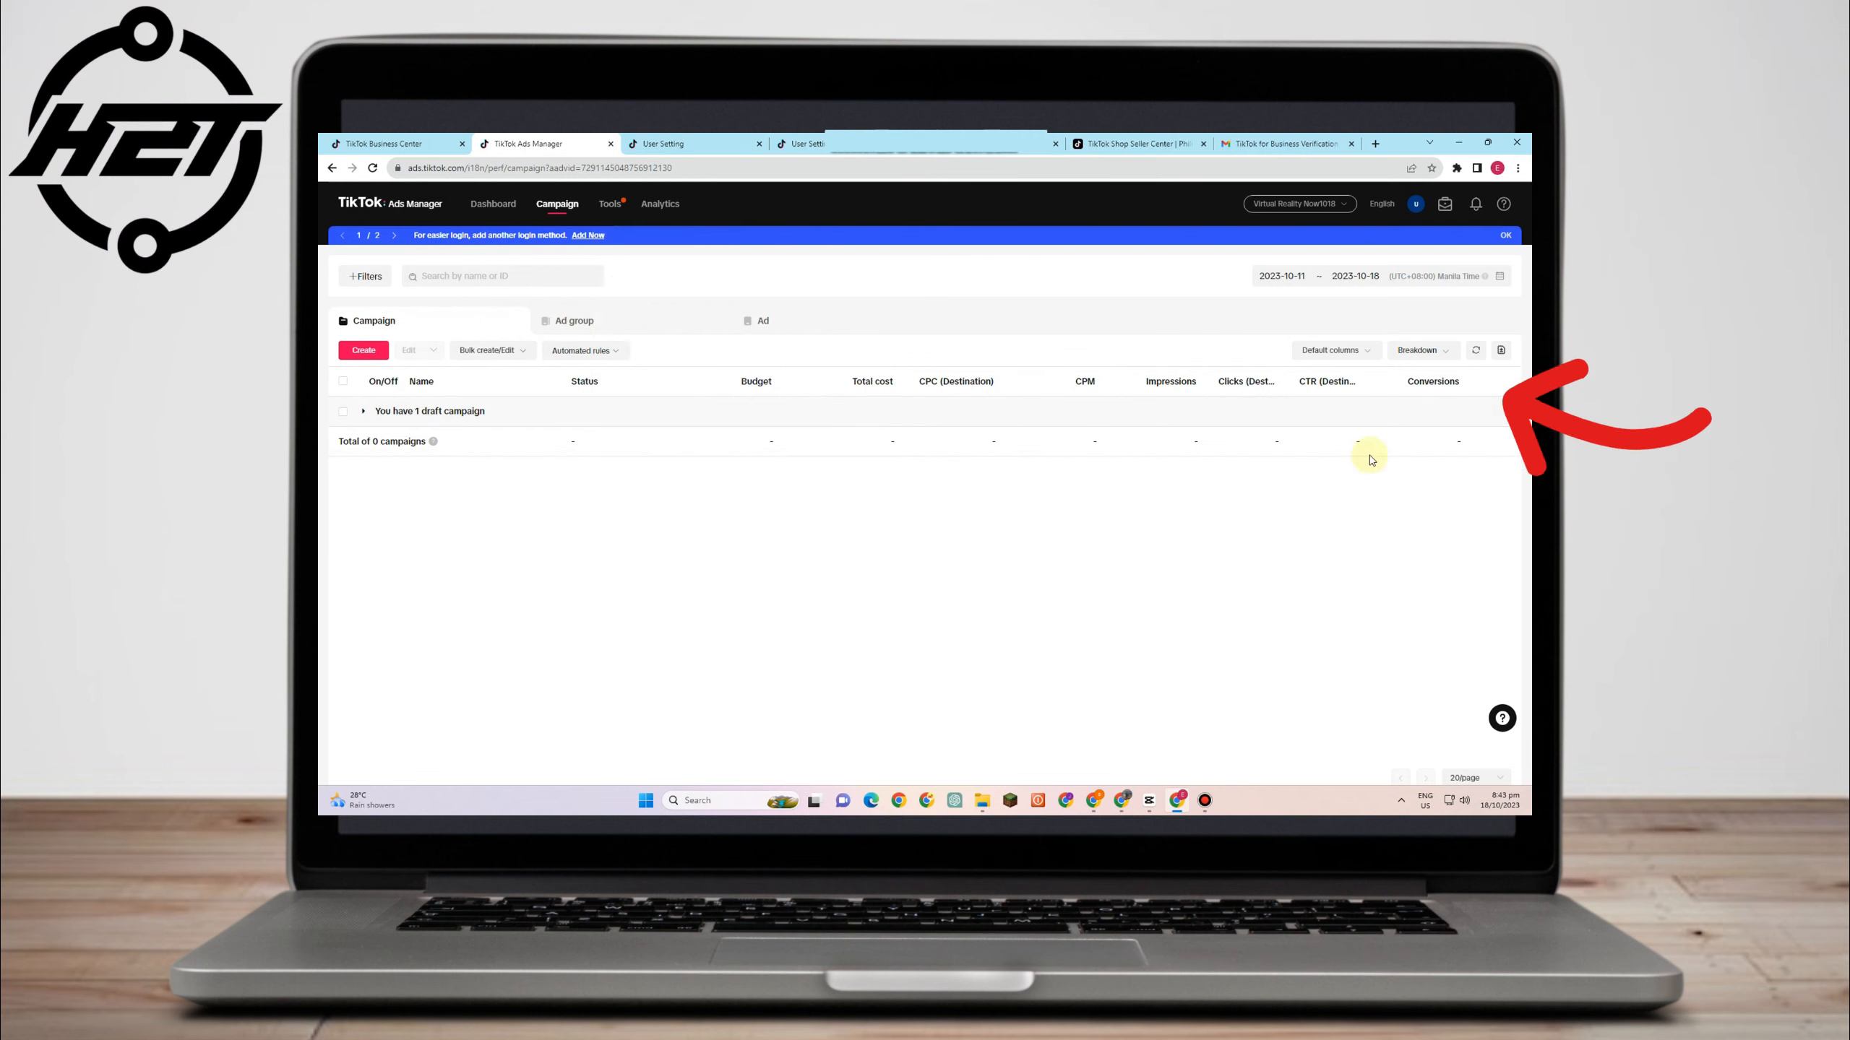
{"action": "left_click", "coordinate": [1332, 351]}
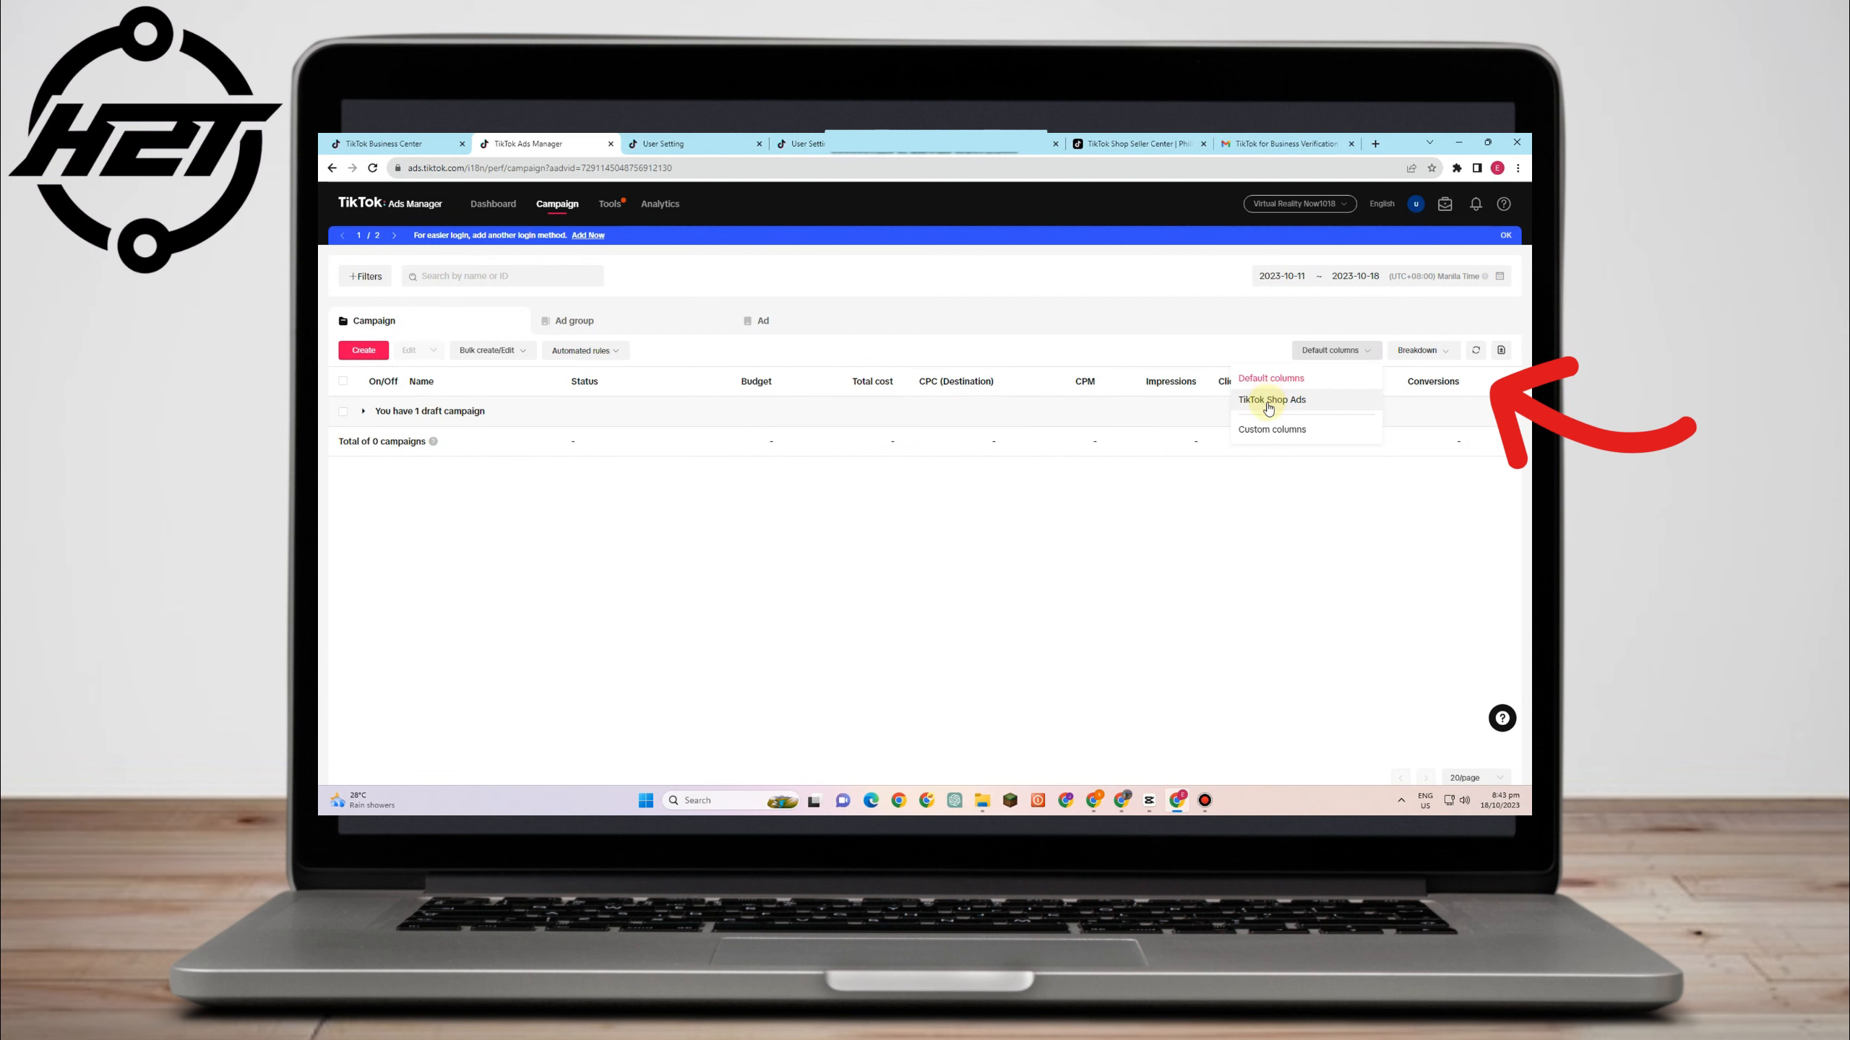
{"action": "left_click", "coordinate": [1273, 402]}
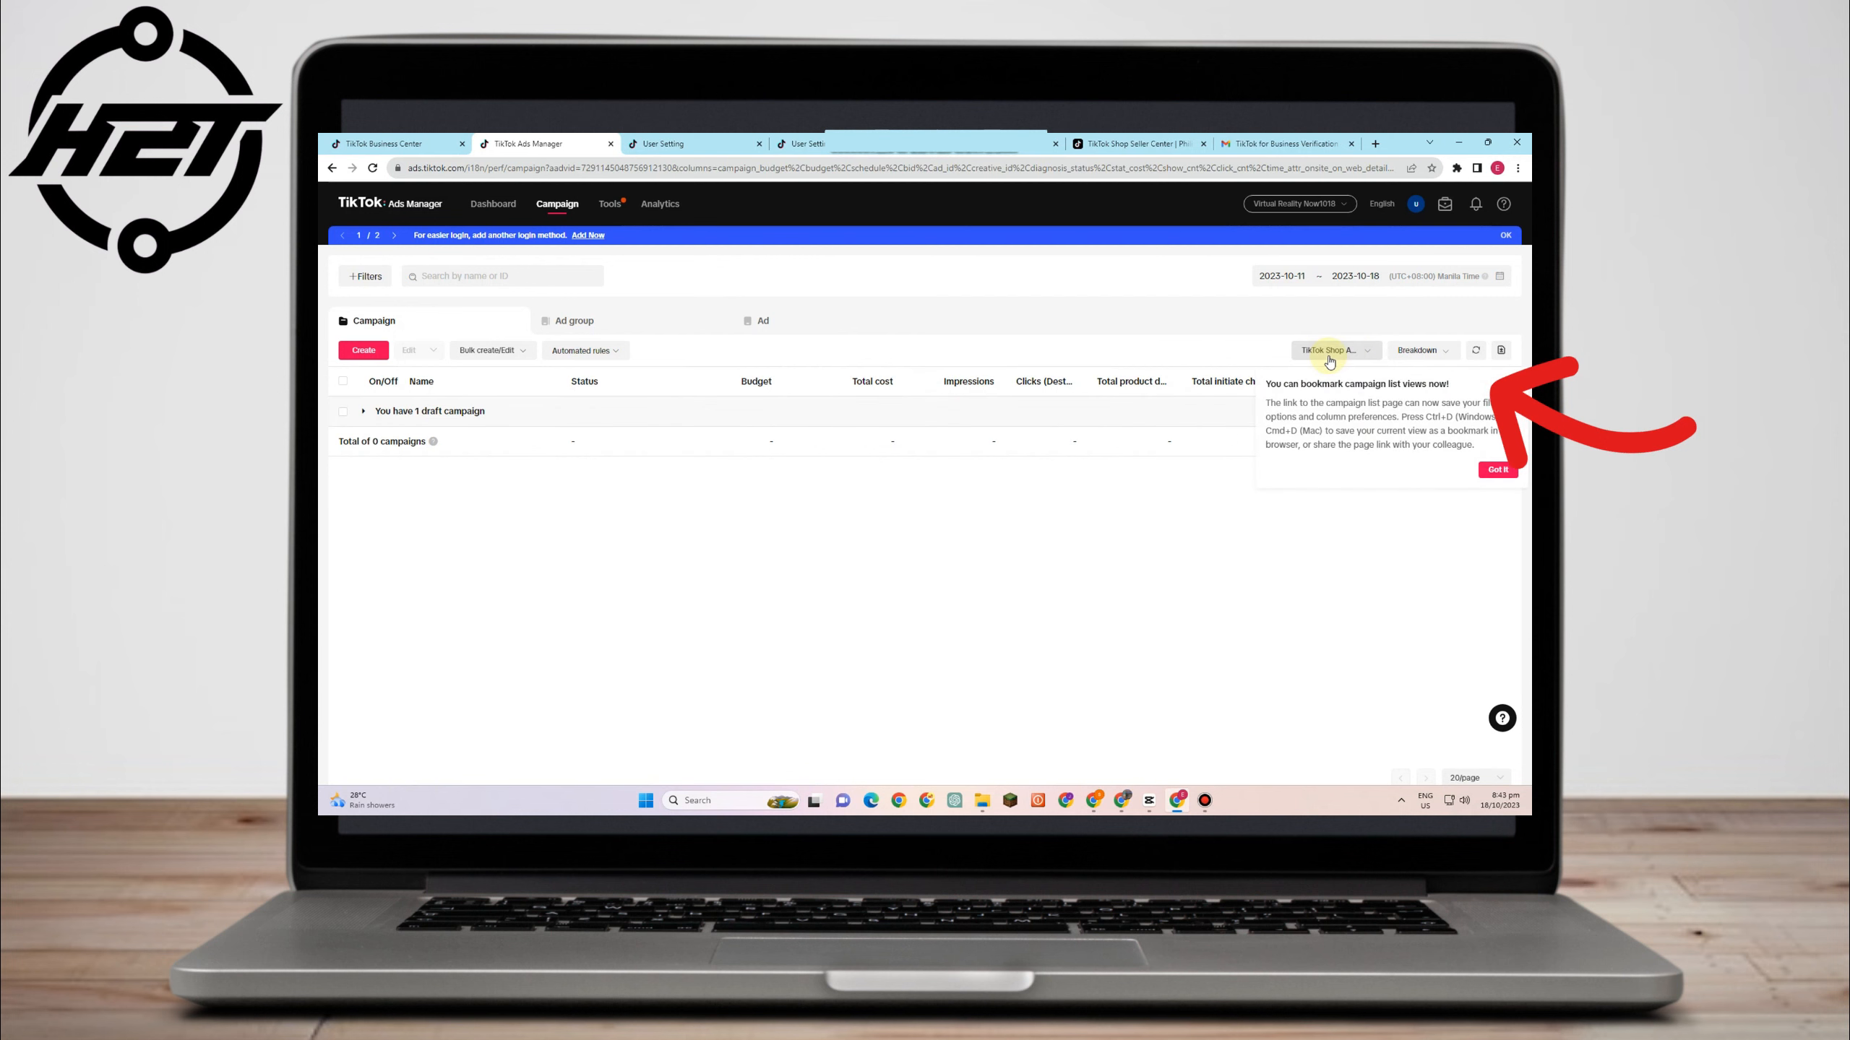
- View the Custom columns settings (23 selected) and close them unchanged
{"action": "left_click", "coordinate": [1329, 353]}
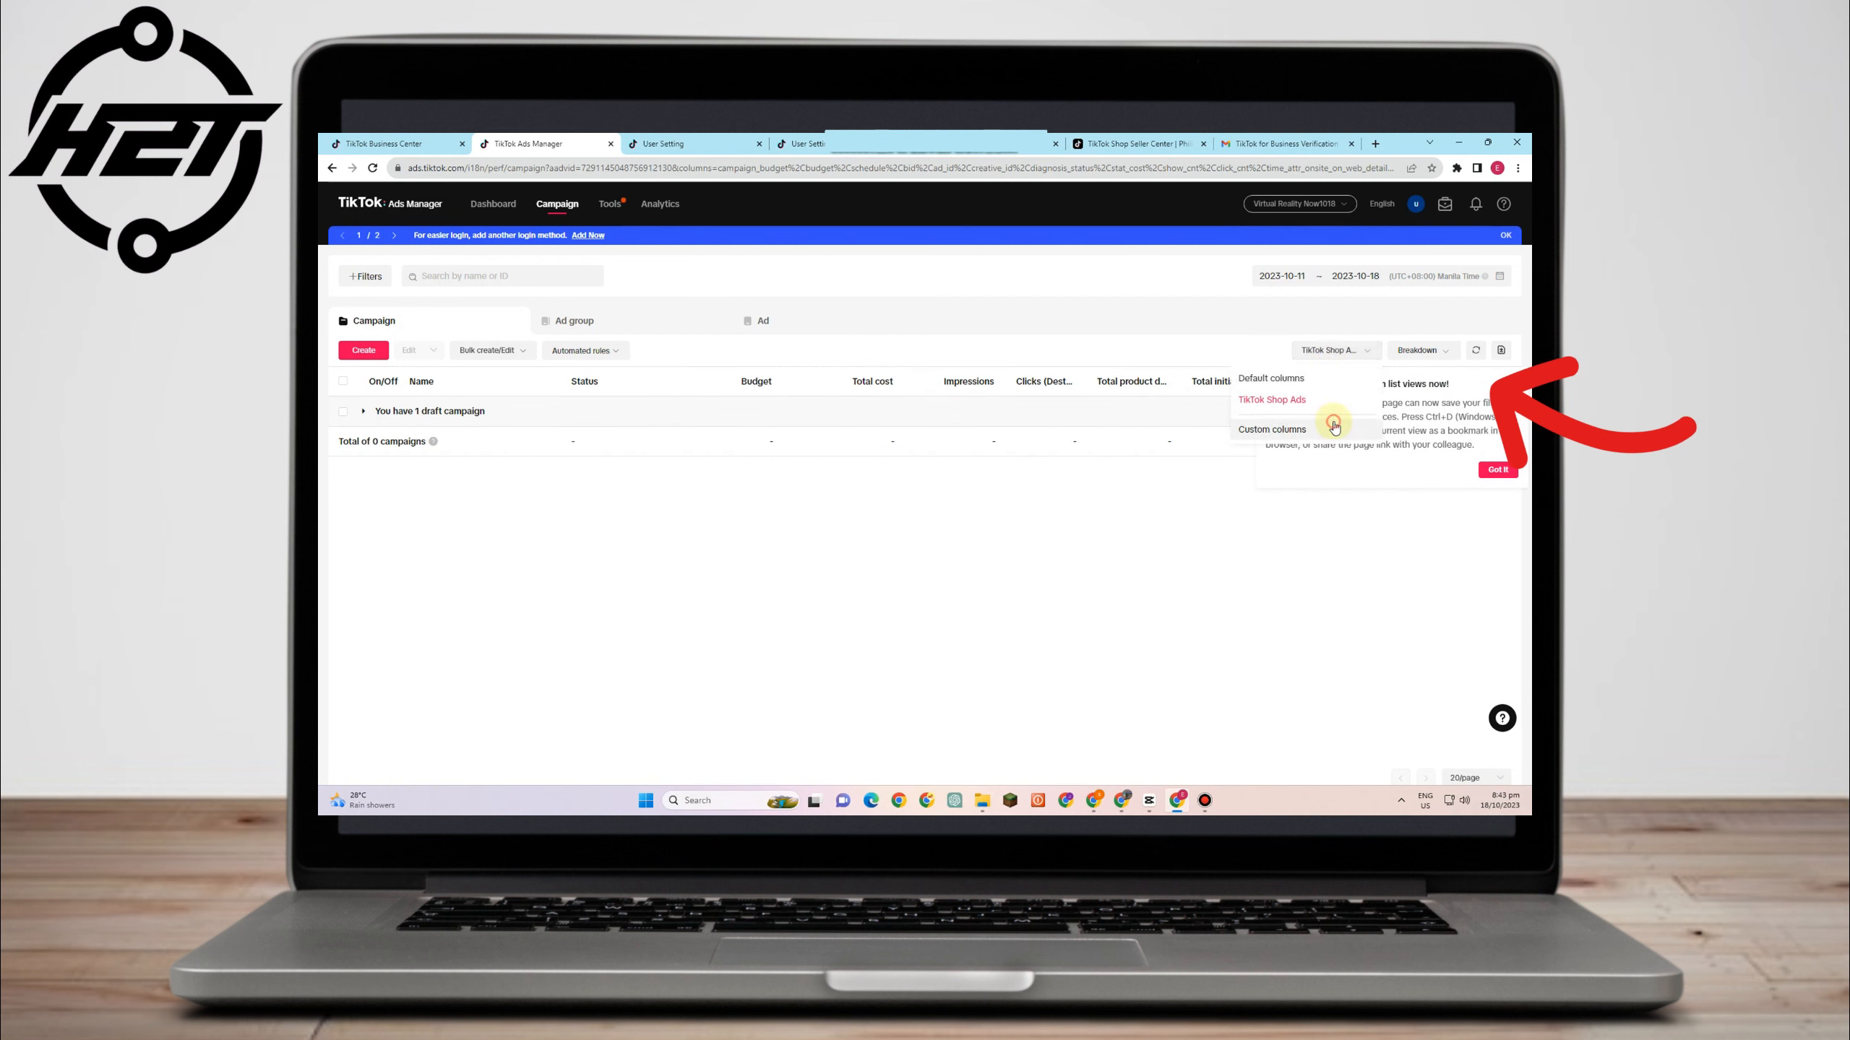
{"action": "left_click", "coordinate": [1268, 431]}
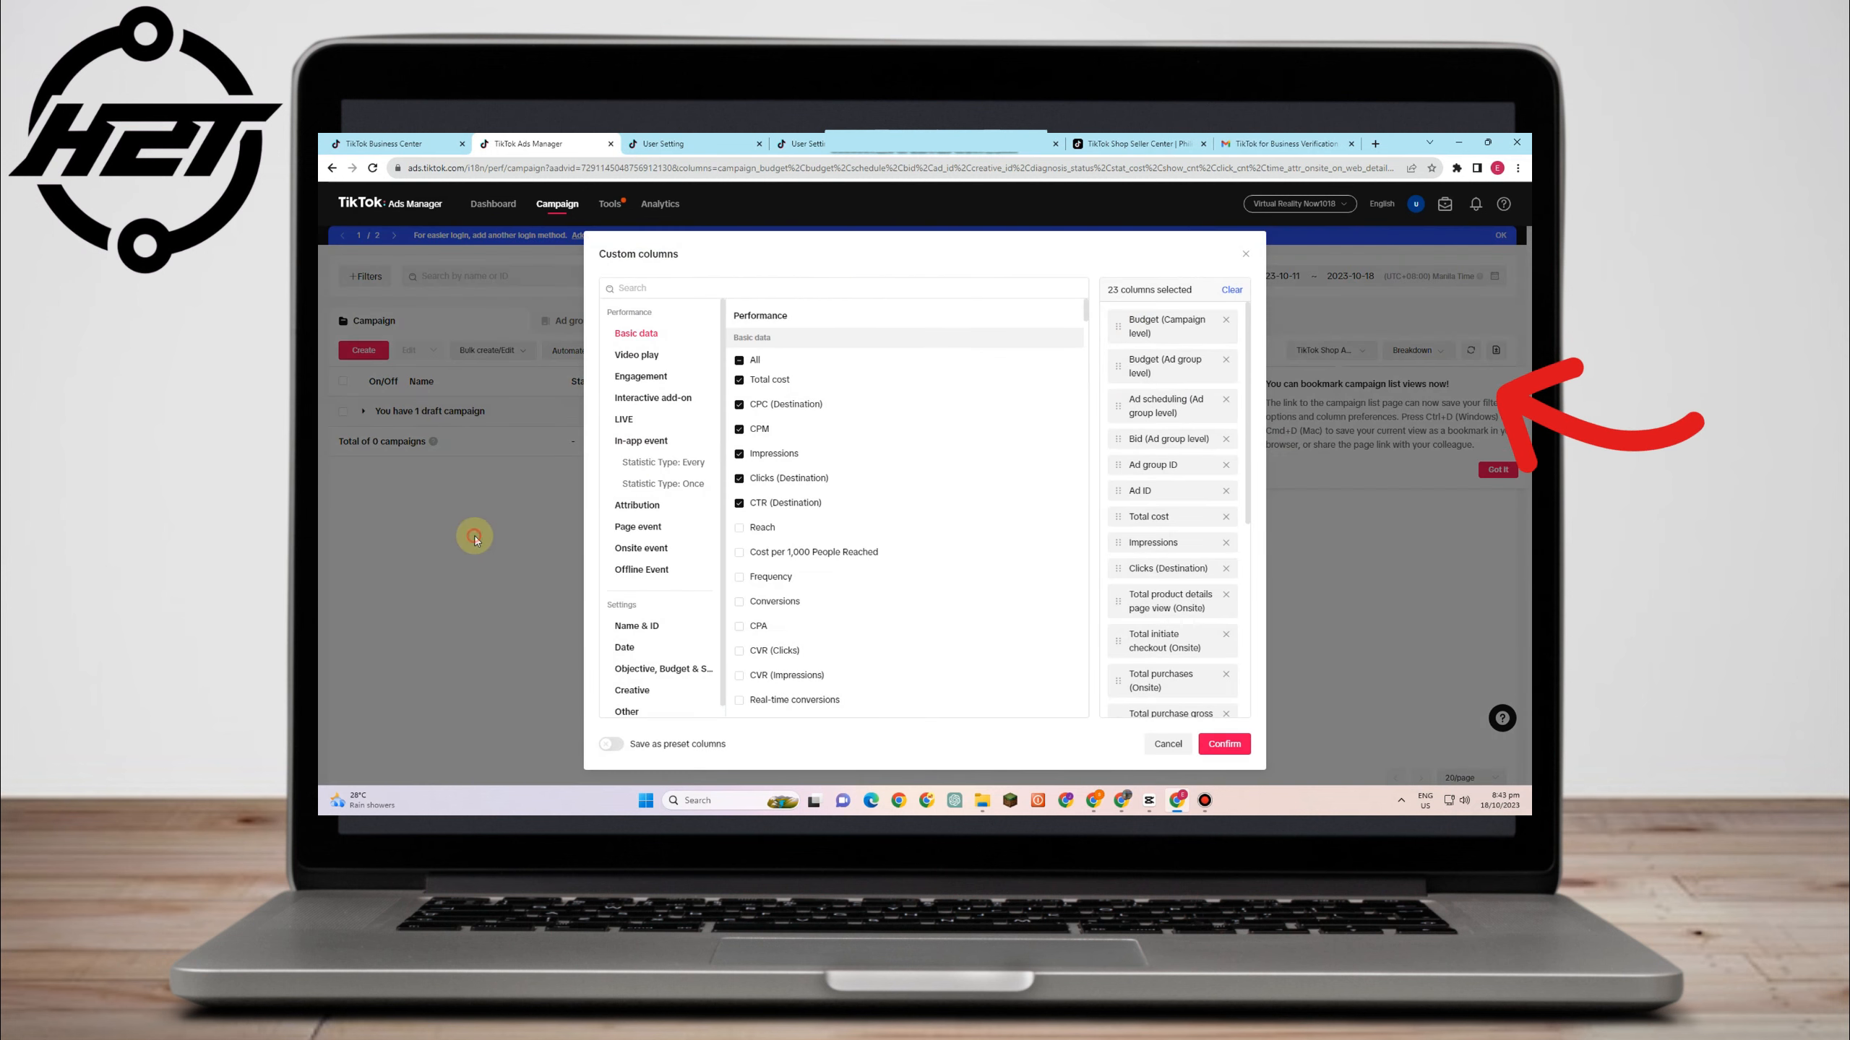
{"action": "left_click", "coordinate": [1246, 254]}
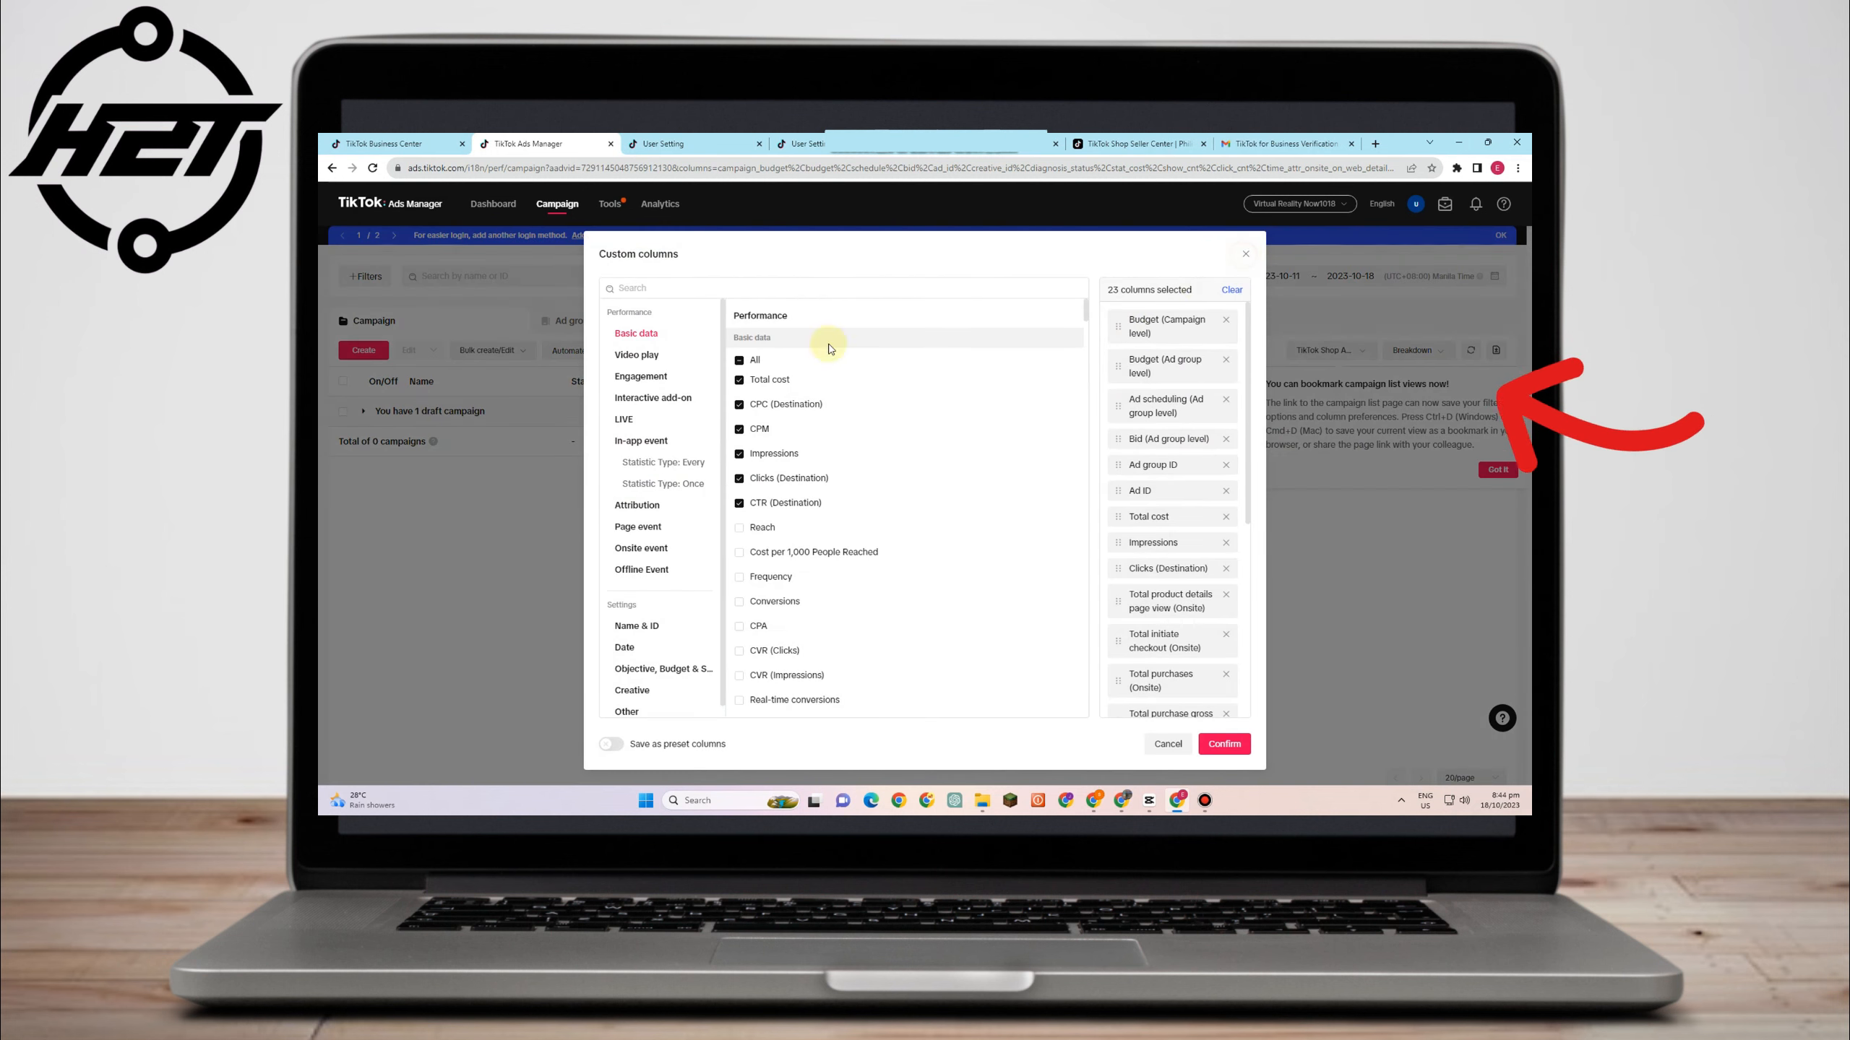